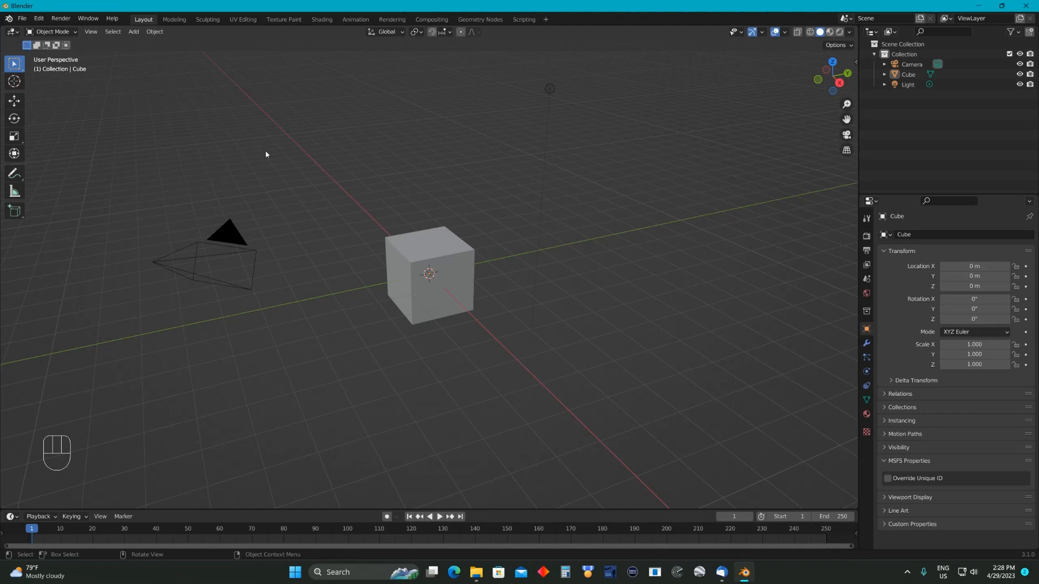
Delete the default camera, light and cube to leave the scene empty
{"action": "left_click_drag", "start_coordinate": [147, 209], "coordinate": [272, 336]}
{"action": "right_click", "coordinate": [244, 272]}
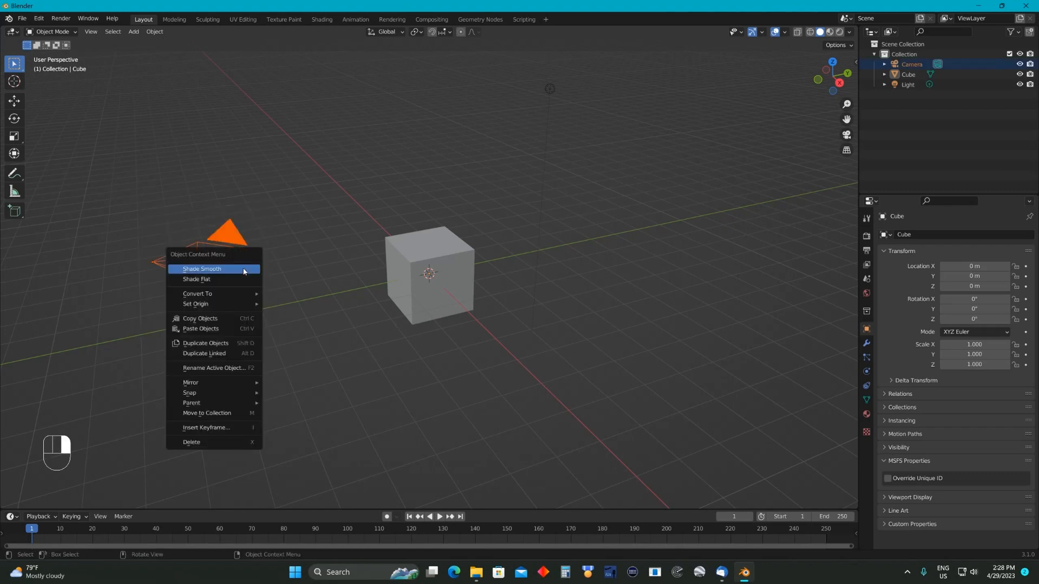
{"action": "left_click", "coordinate": [223, 443]}
{"action": "left_click_drag", "start_coordinate": [522, 70], "coordinate": [581, 135]}
{"action": "right_click", "coordinate": [551, 90]}
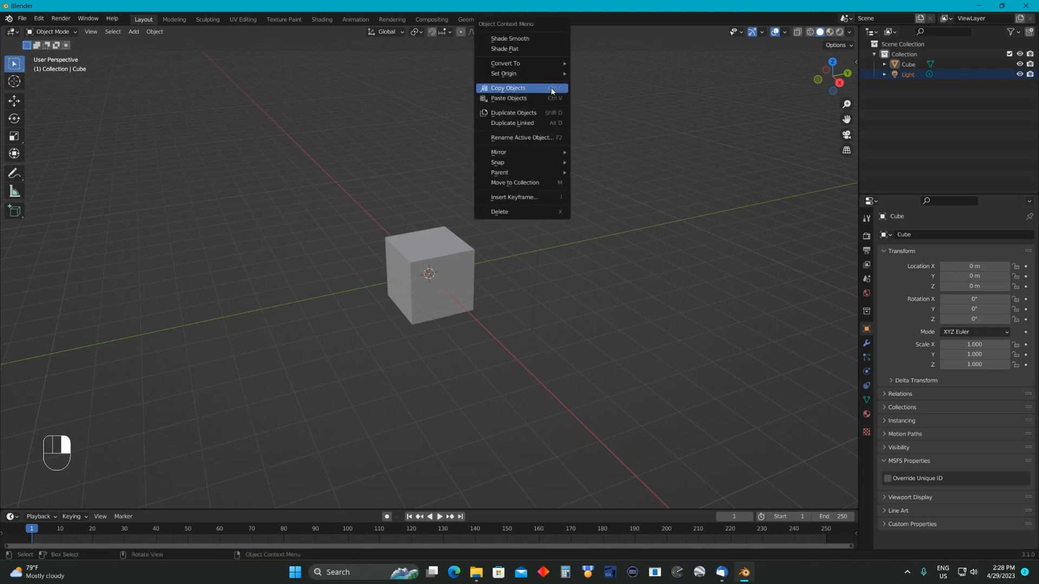
{"action": "left_click", "coordinate": [526, 214]}
{"action": "left_click_drag", "start_coordinate": [331, 172], "coordinate": [537, 388]}
{"action": "right_click", "coordinate": [473, 298]}
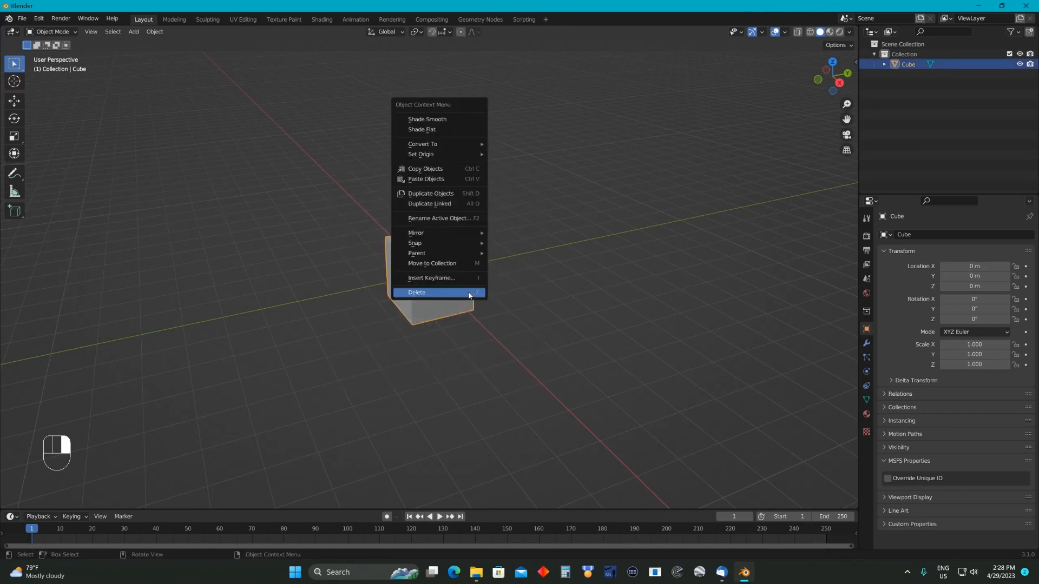
{"action": "left_click", "coordinate": [470, 293]}
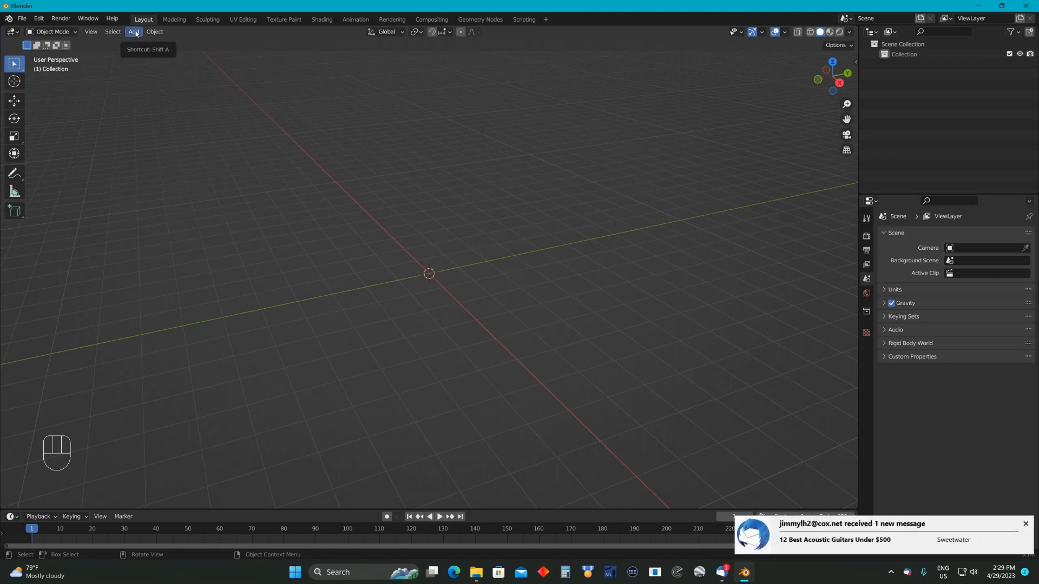
Start adding an image with Images as Planes and browse to the D:\Pictures\Pictures\Ferrari folder
{"action": "left_click", "coordinate": [135, 33]}
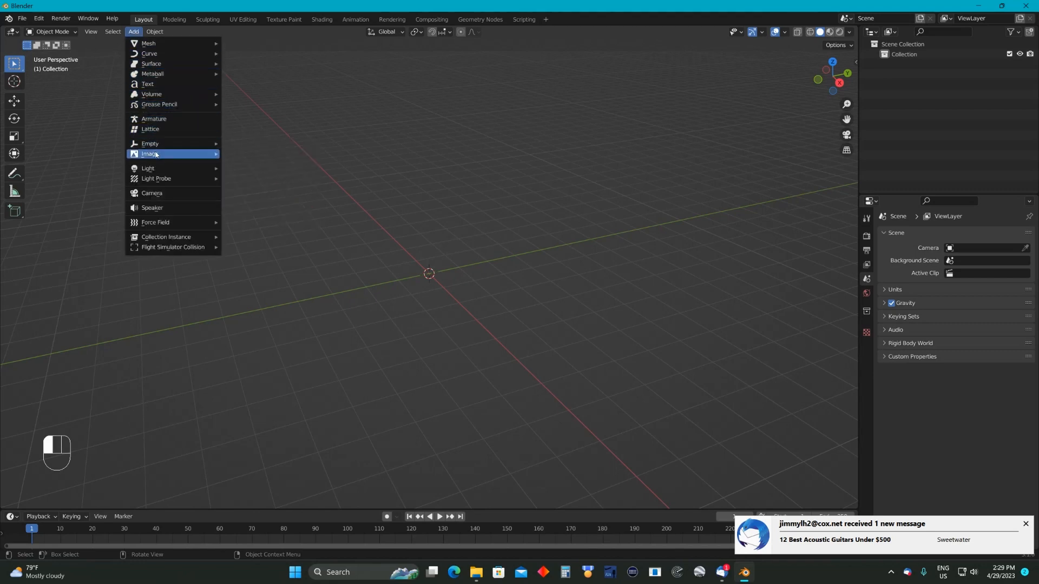
{"action": "mouse_move", "coordinate": [155, 155]}
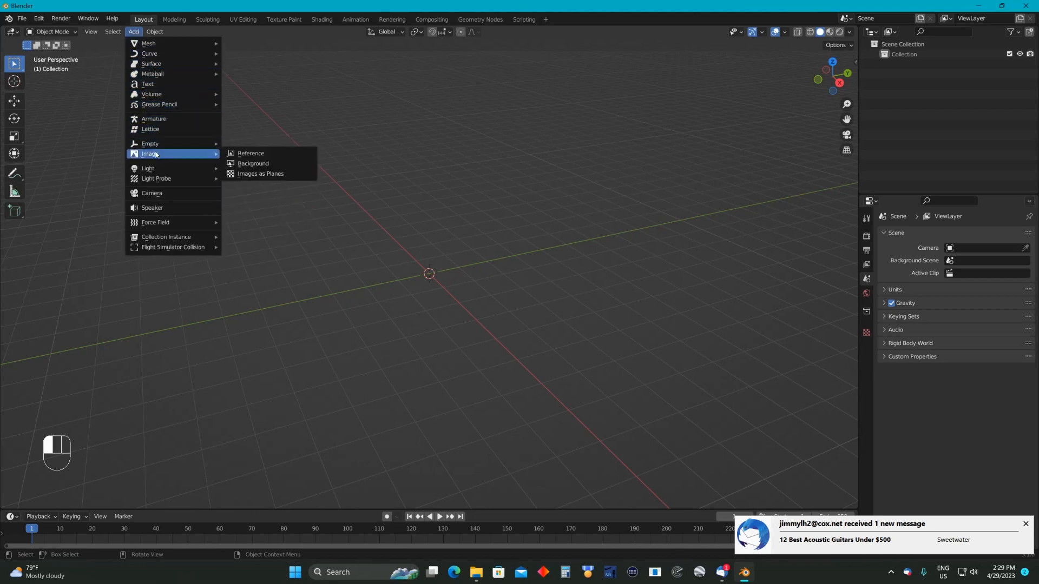
{"action": "left_click", "coordinate": [233, 174]}
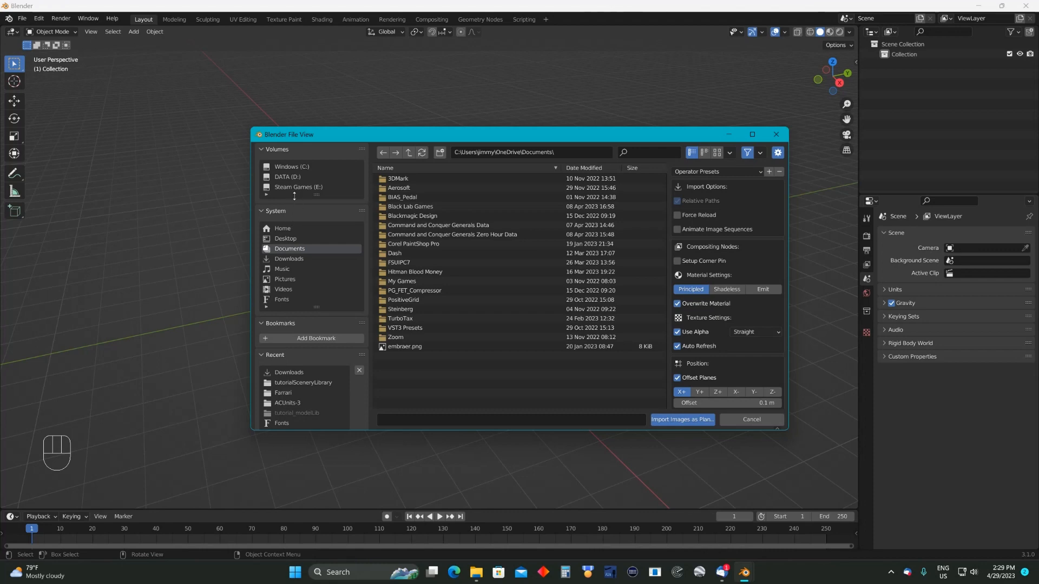
{"action": "left_click", "coordinate": [293, 176]}
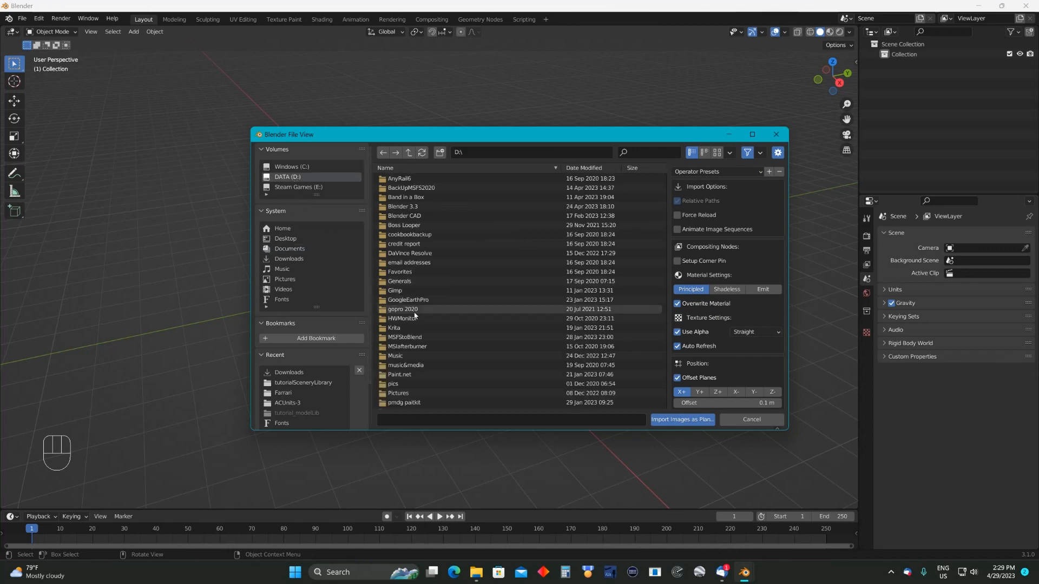
{"action": "scroll", "coordinate": [422, 347], "scroll_direction": "down", "scroll_amount": 1}
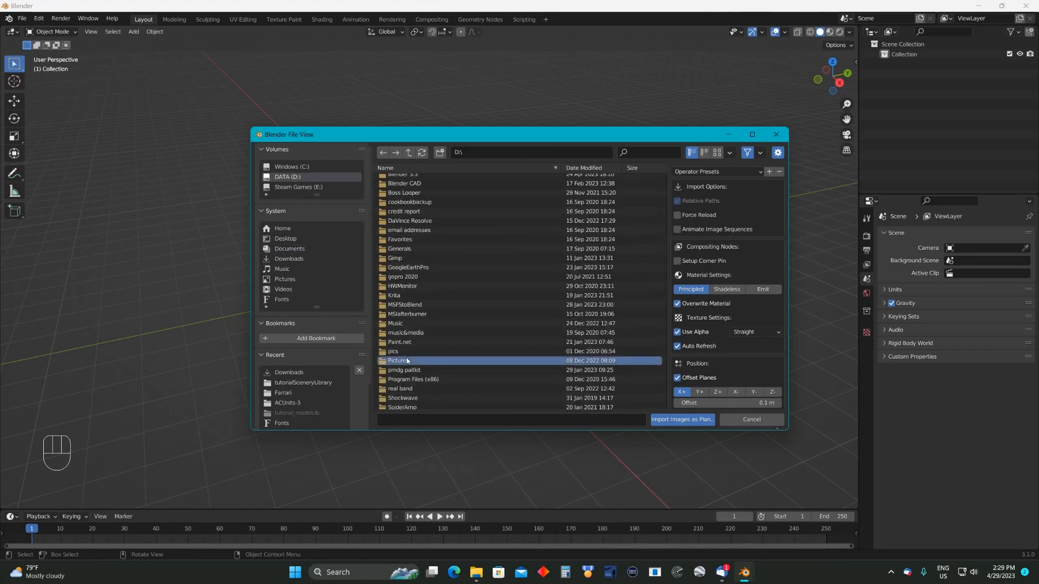
{"action": "double_click", "coordinate": [406, 360]}
{"action": "left_click", "coordinate": [415, 189]}
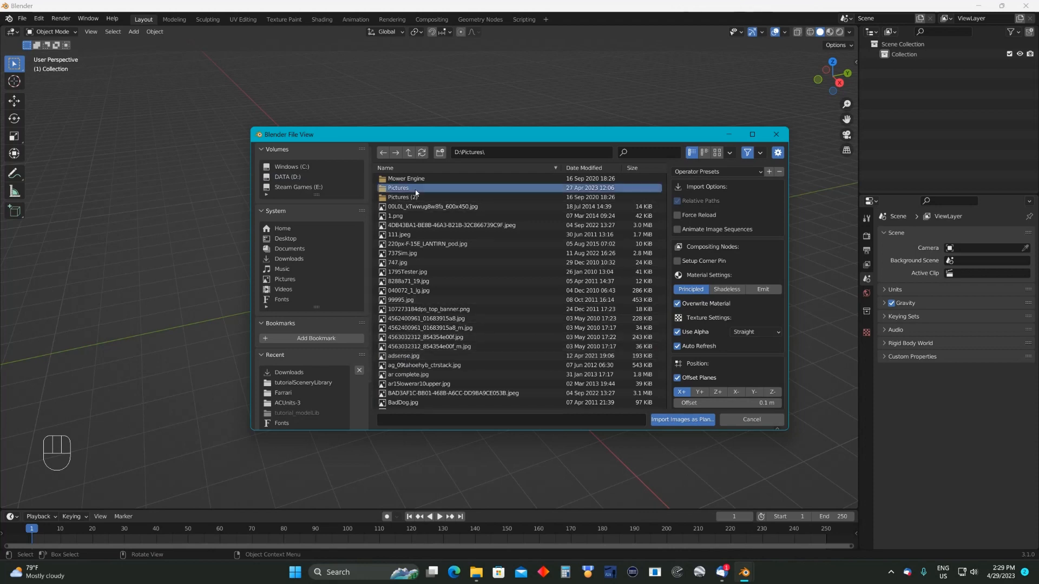
{"action": "double_click", "coordinate": [415, 189]}
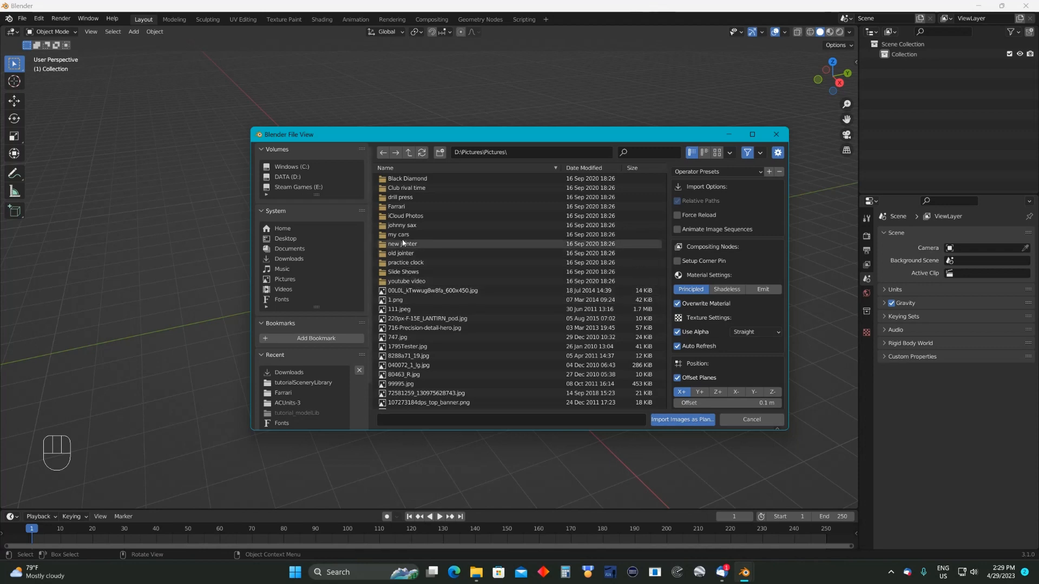
{"action": "left_click", "coordinate": [396, 209]}
{"action": "double_click", "coordinate": [396, 209]}
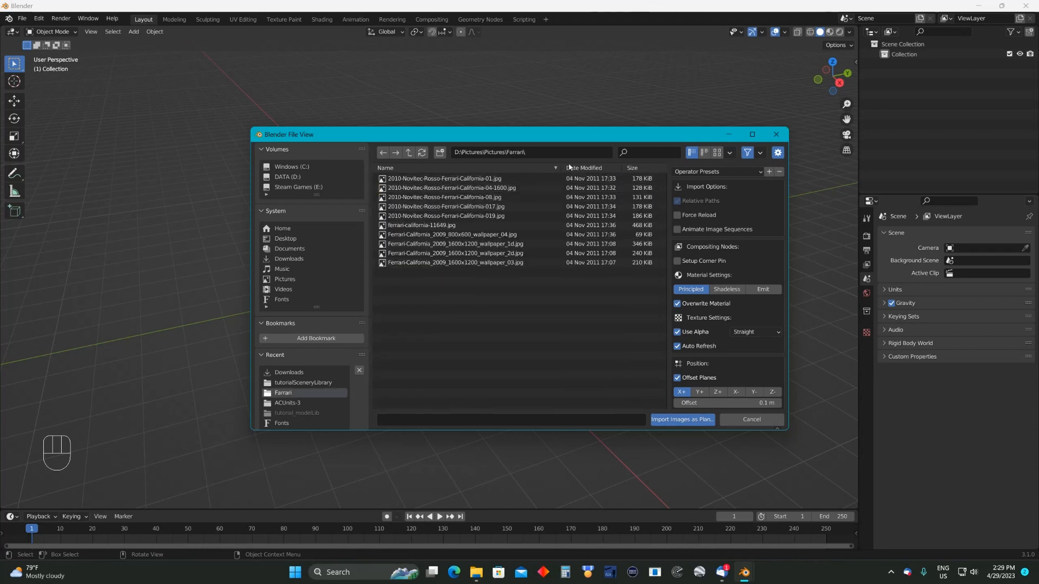
Show the files as thumbnails and import the red car image Ferrari-California_2009_1600x1200_wallpaper_03.jpg as a plane
{"action": "left_click", "coordinate": [718, 153]}
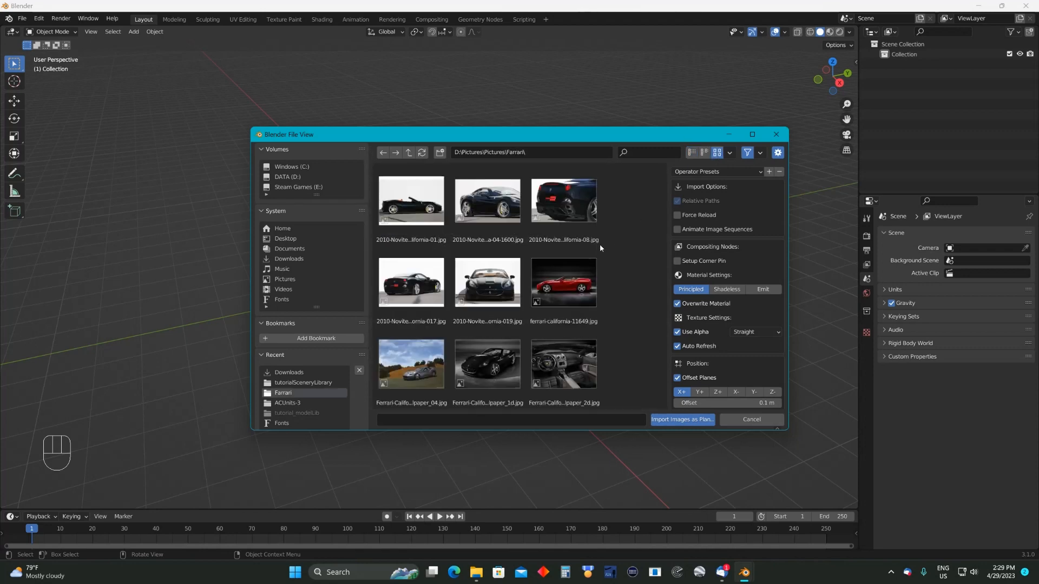
{"action": "scroll", "coordinate": [553, 272], "scroll_direction": "down", "scroll_amount": 3}
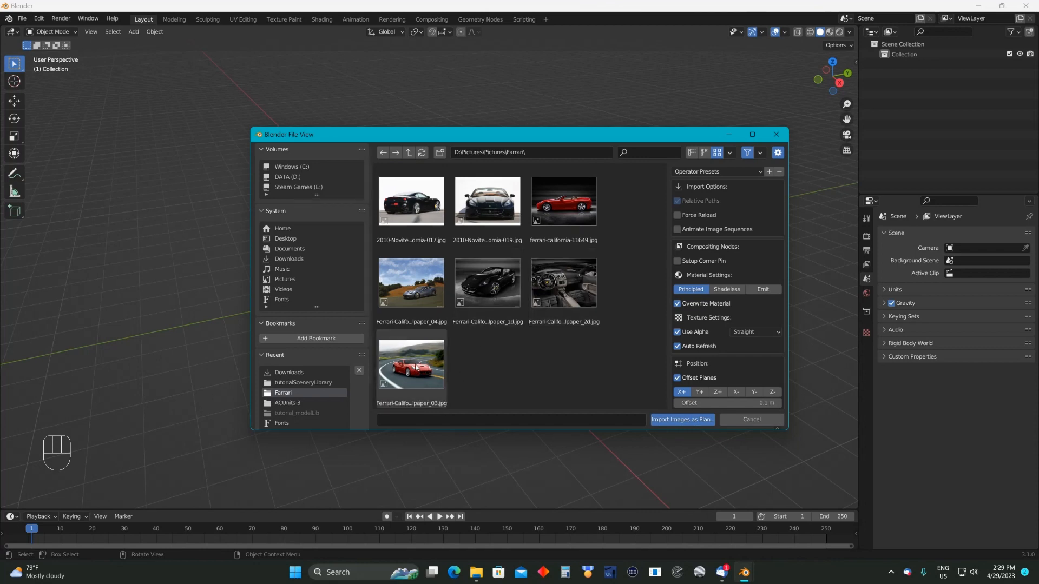
{"action": "double_click", "coordinate": [415, 366]}
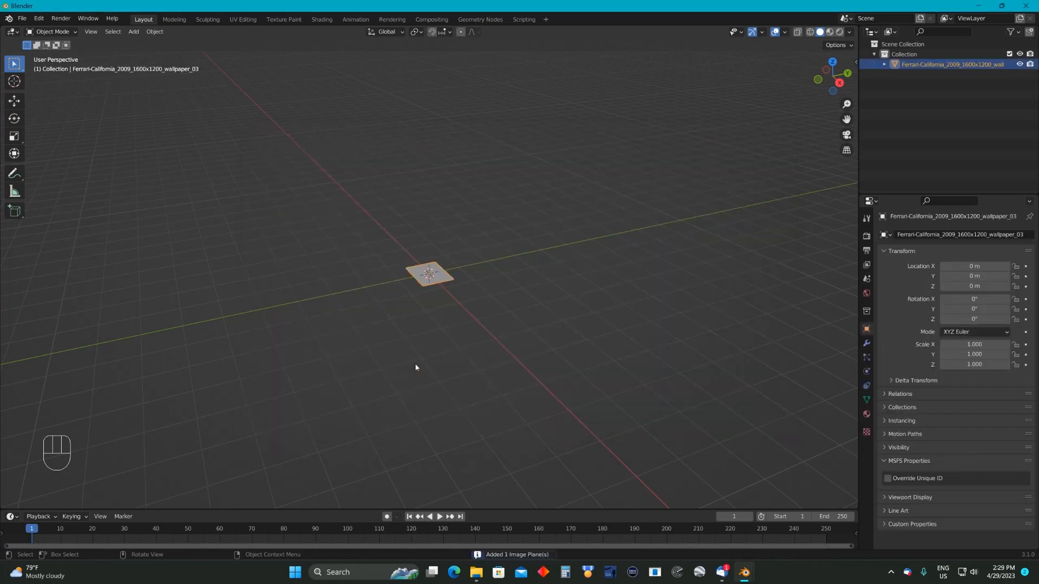
Switch the viewport shading to Material Preview to display the picture on the plane
{"action": "scroll", "coordinate": [445, 295], "scroll_direction": "up", "scroll_amount": 7}
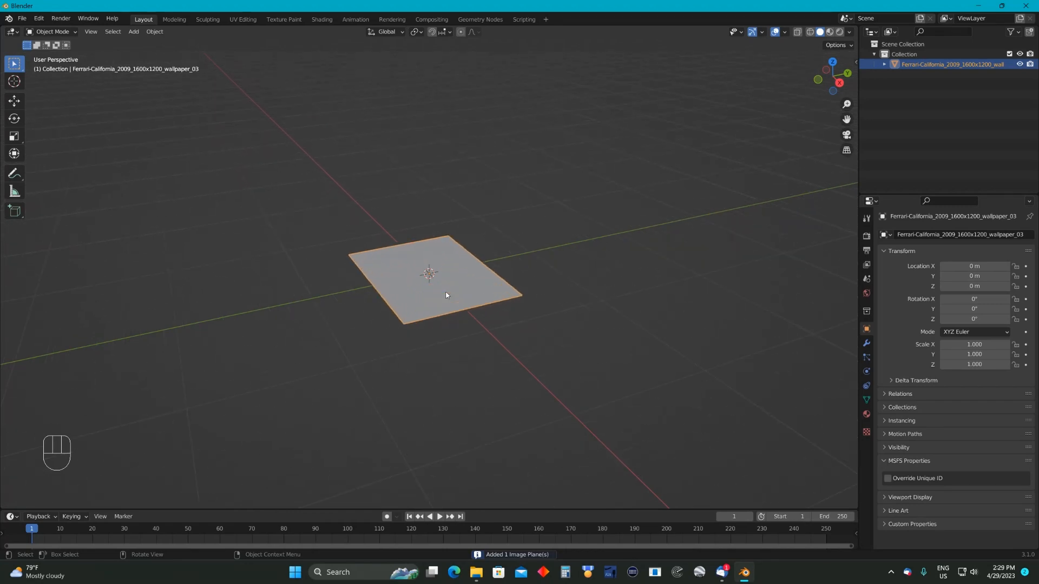
{"action": "scroll", "coordinate": [446, 295], "scroll_direction": "up", "scroll_amount": 1}
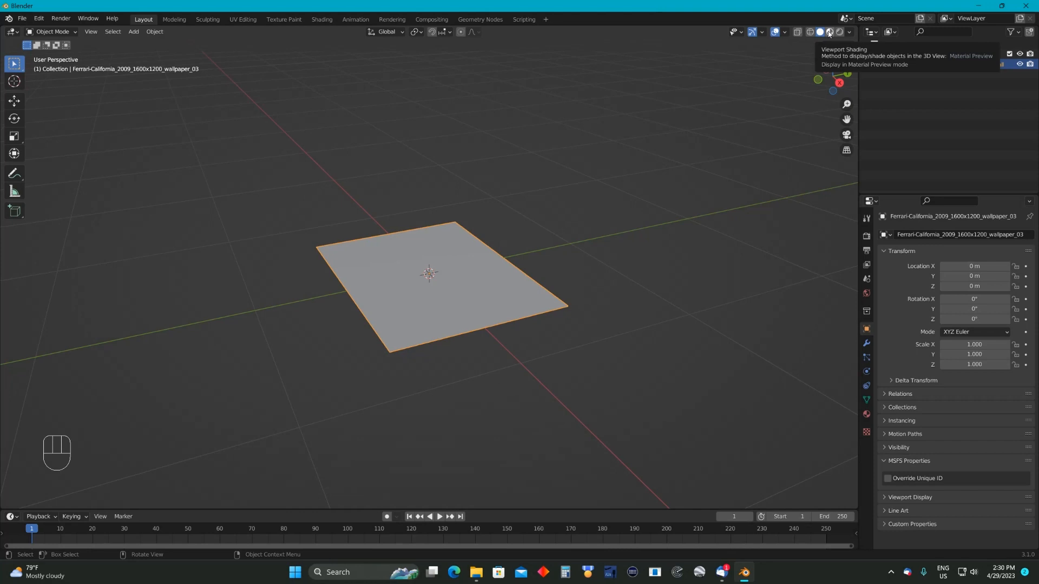
{"action": "left_click", "coordinate": [830, 33]}
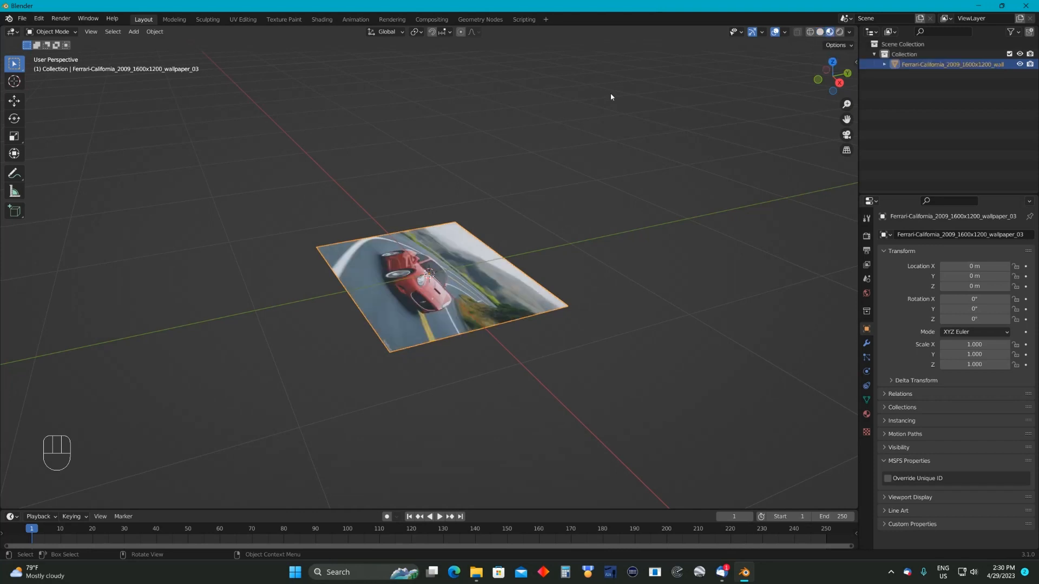
Rotate the image plane 90° about the global X axis so that it stands upright
{"action": "middle_click_drag", "start_coordinate": [568, 135], "coordinate": [612, 131]}
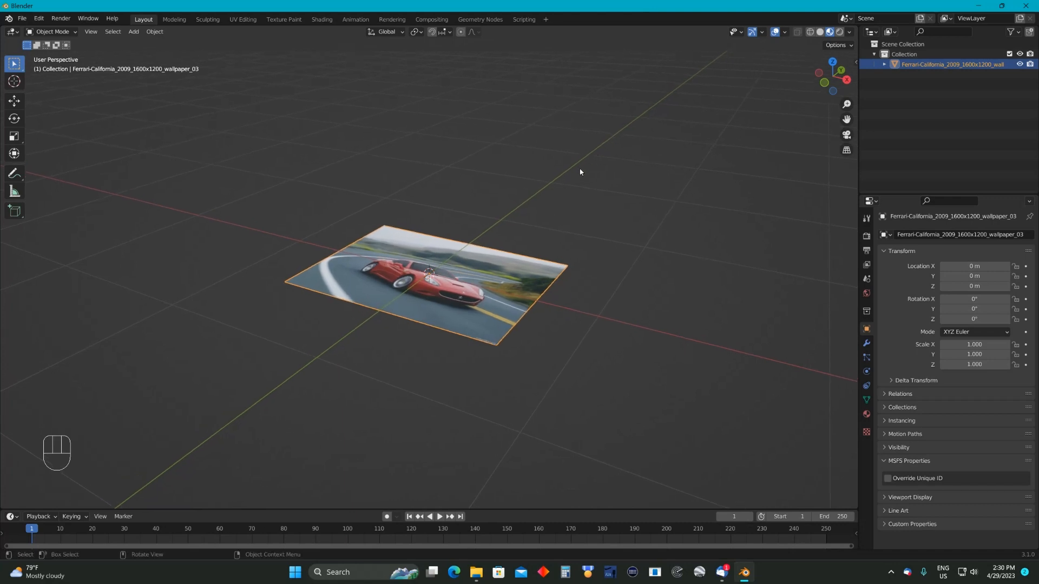
{"action": "key", "text": "r"}
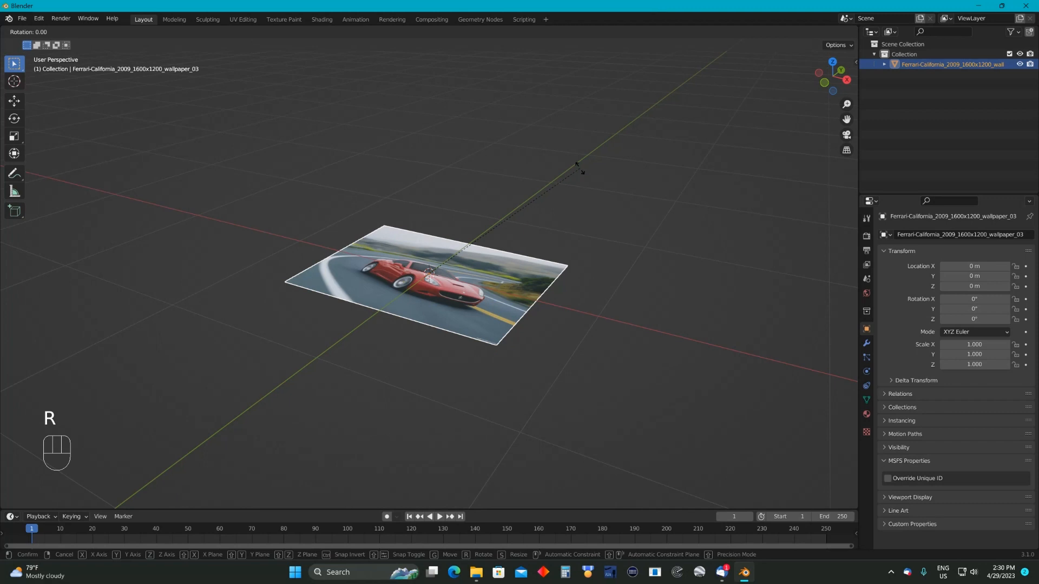
{"action": "key", "text": "x"}
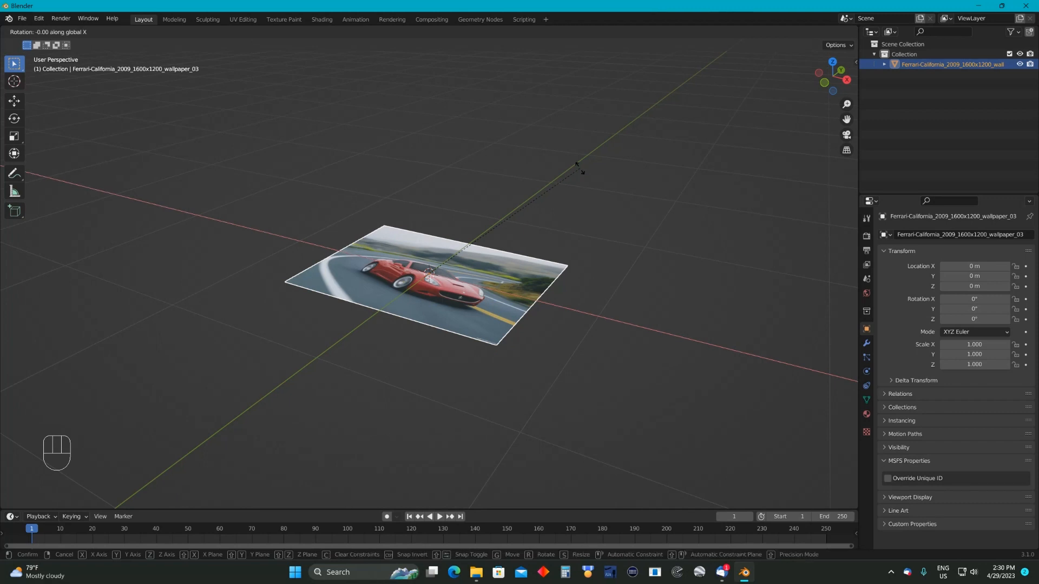
{"action": "type", "text": "90"}
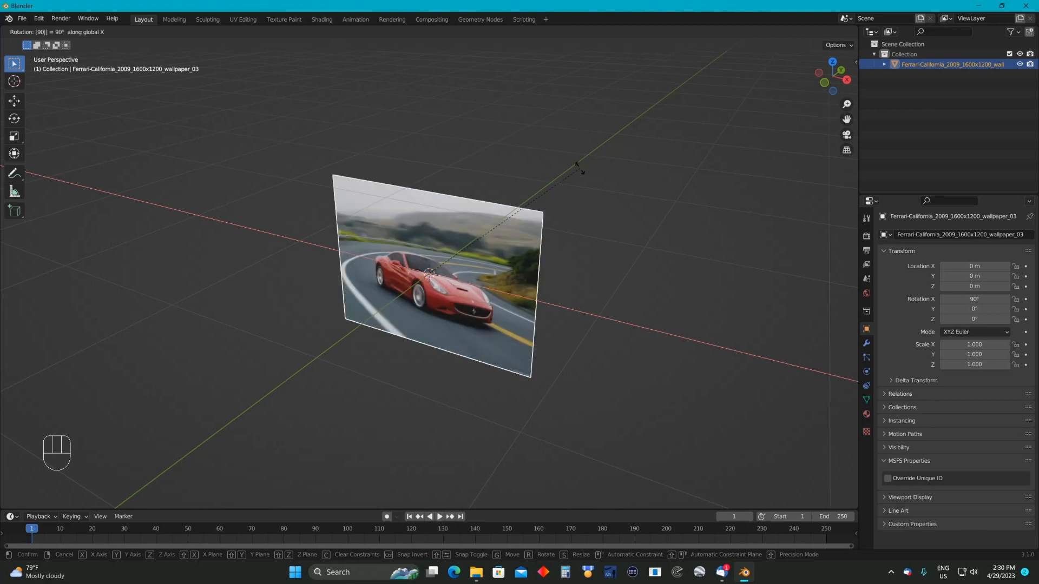
{"action": "key", "text": "Return"}
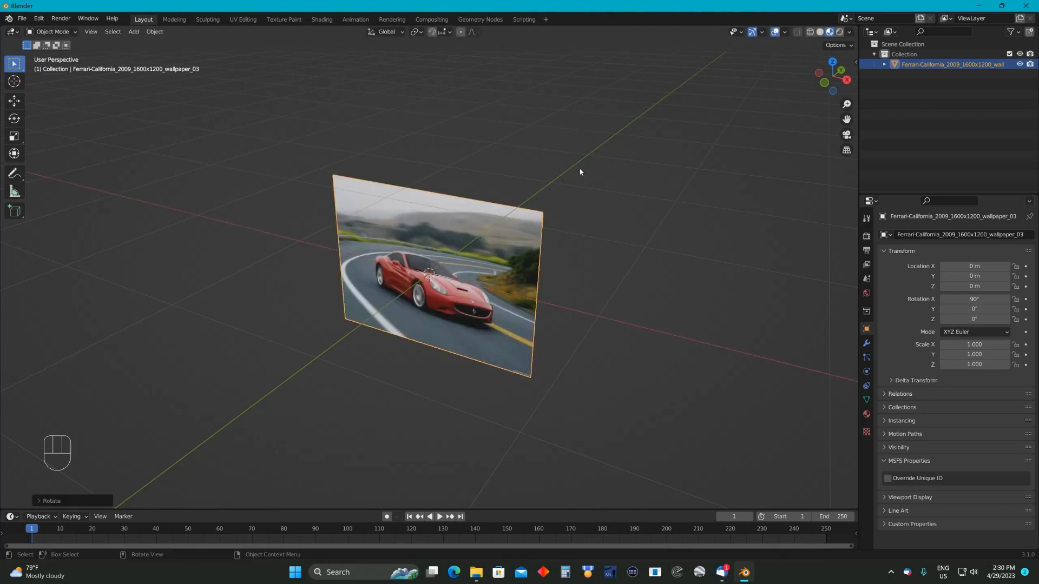
Inspect the upright image plane at an angle and in front orthographic view
{"action": "middle_click_drag", "start_coordinate": [655, 111], "coordinate": [704, 125]}
{"action": "left_click", "coordinate": [830, 82]}
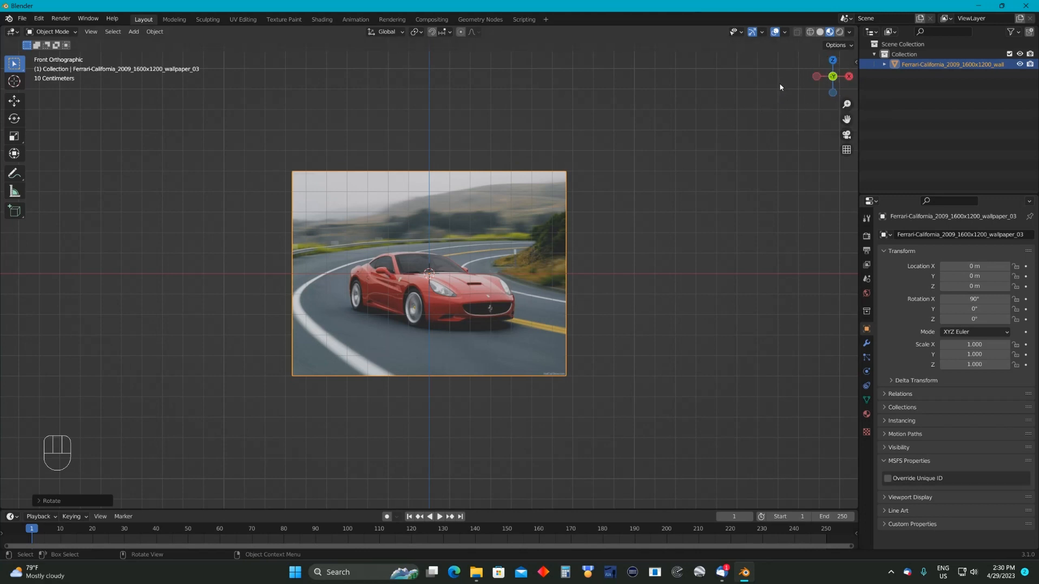
{"action": "middle_click_drag", "start_coordinate": [618, 144], "coordinate": [588, 177]}
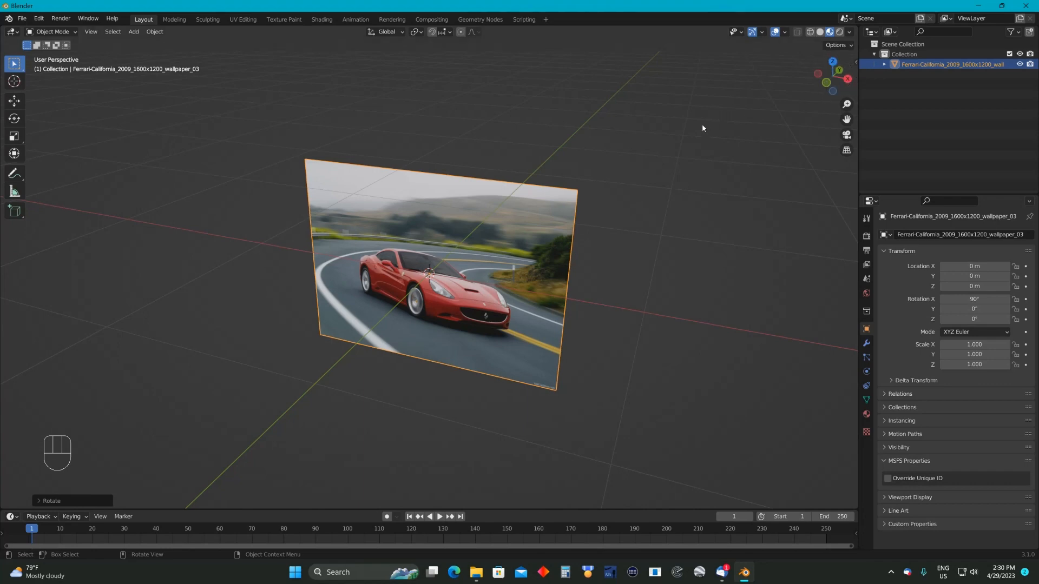
{"action": "scroll", "coordinate": [703, 126], "scroll_direction": "up", "scroll_amount": 3}
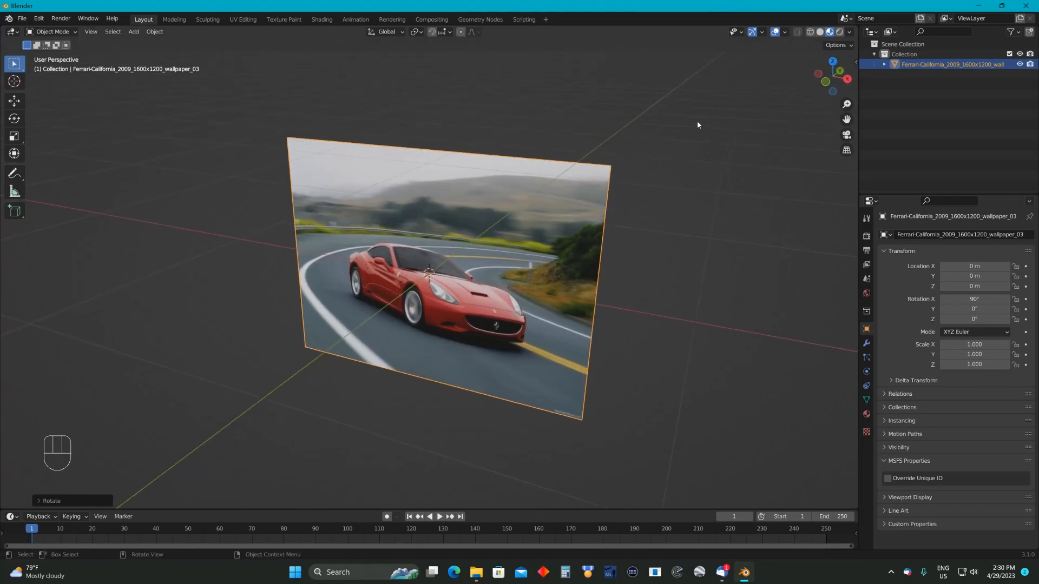
{"action": "scroll", "coordinate": [697, 122], "scroll_direction": "down", "scroll_amount": 1}
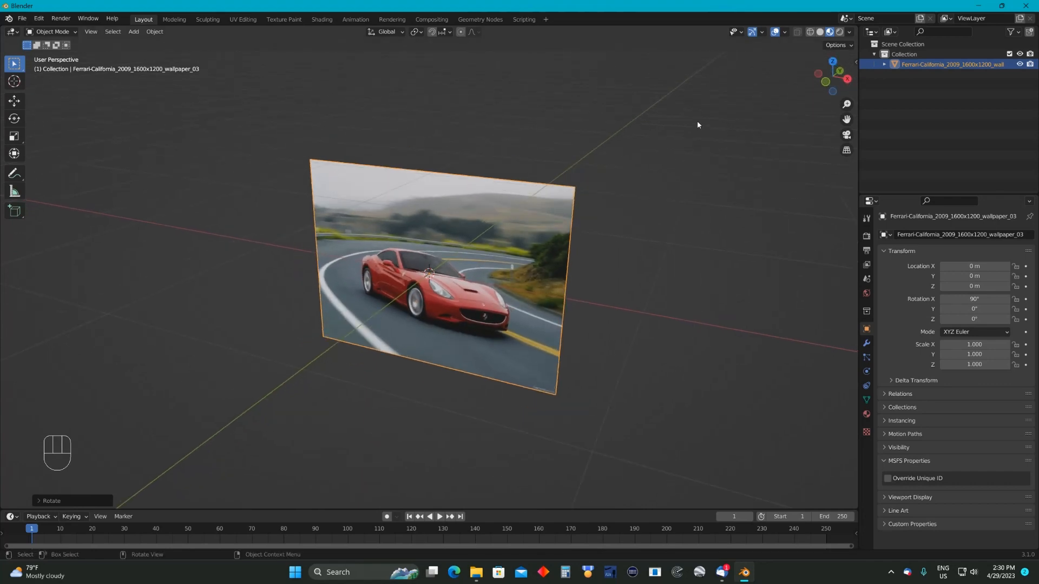
{"action": "left_click", "coordinate": [825, 84]}
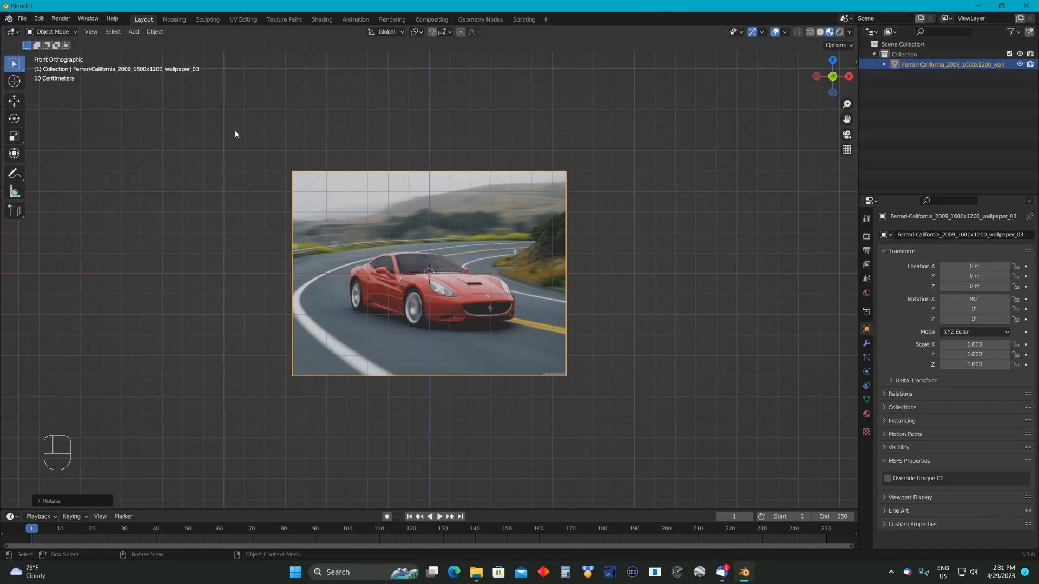
Select the image plane and move it straight up along Z to about 1.53 m, finishing with the Select Box tool active
{"action": "left_click", "coordinate": [240, 145]}
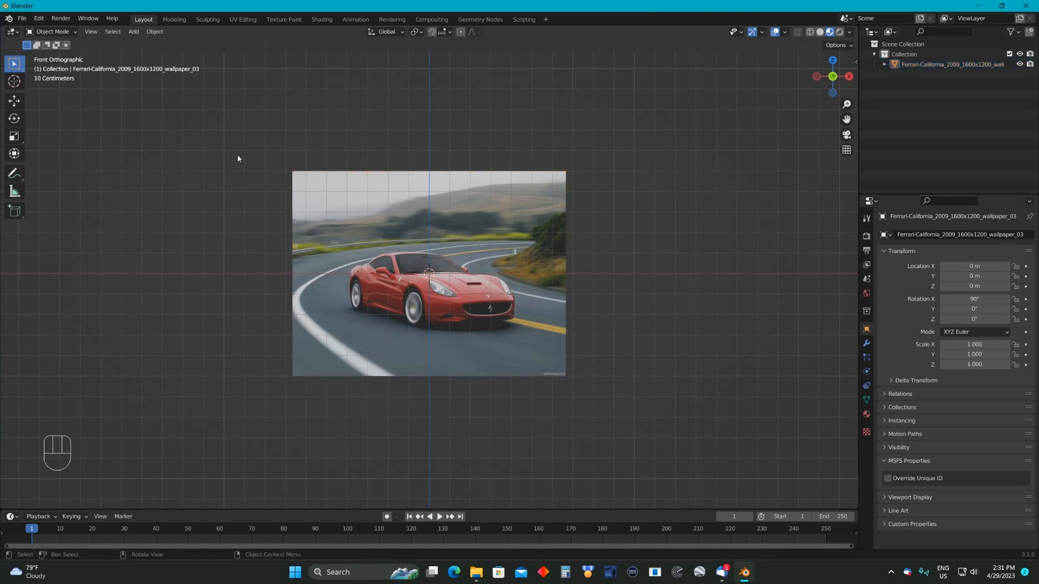
{"action": "left_click_drag", "start_coordinate": [245, 149], "coordinate": [681, 465]}
{"action": "key", "text": "a"}
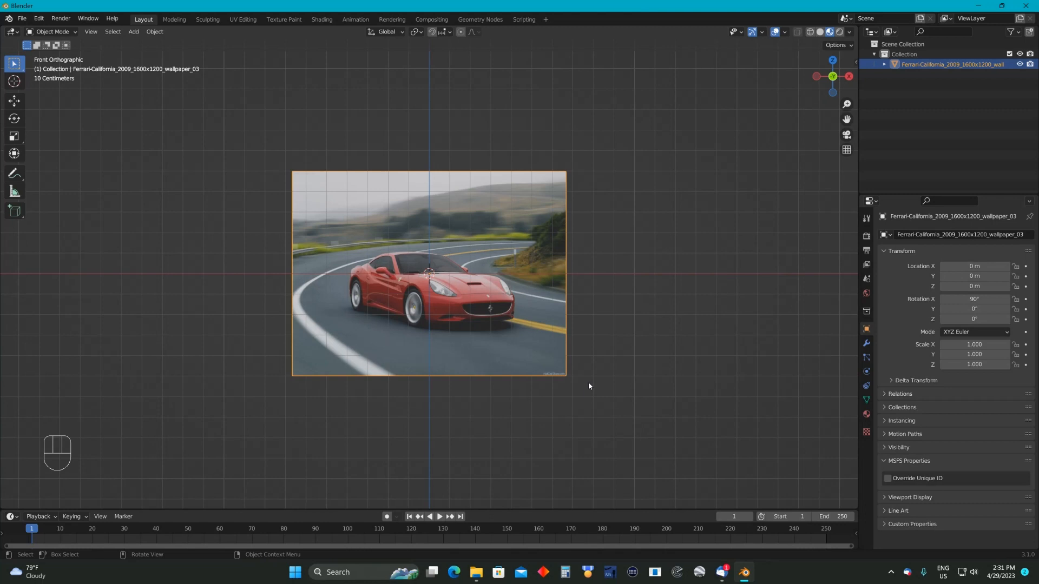
{"action": "left_click", "coordinate": [221, 169]}
{"action": "key", "text": "a"}
{"action": "left_click", "coordinate": [15, 102]}
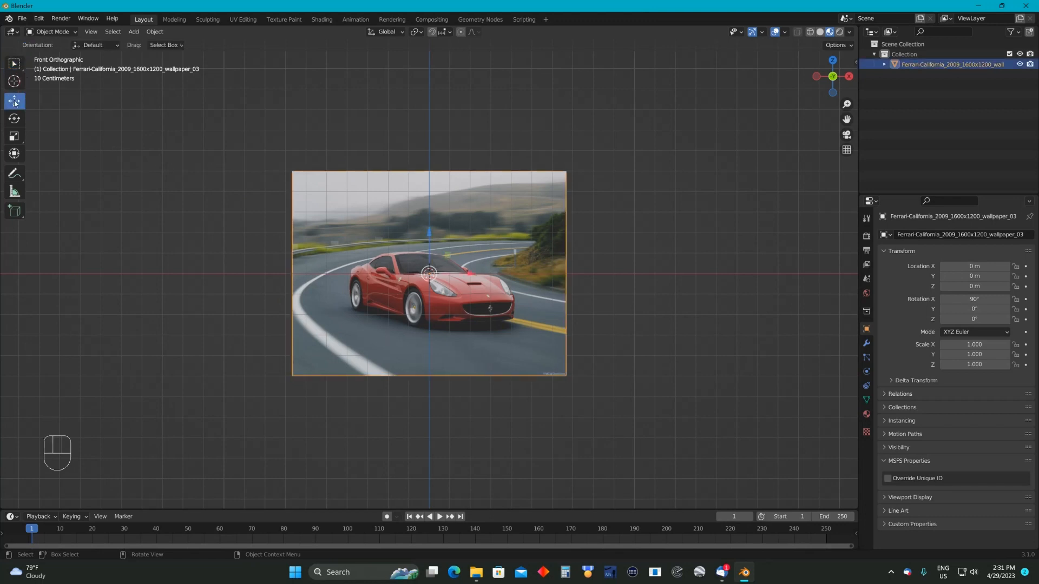
{"action": "left_click_drag", "start_coordinate": [441, 234], "coordinate": [439, 106]}
{"action": "scroll", "coordinate": [606, 136], "scroll_direction": "down", "scroll_amount": 5}
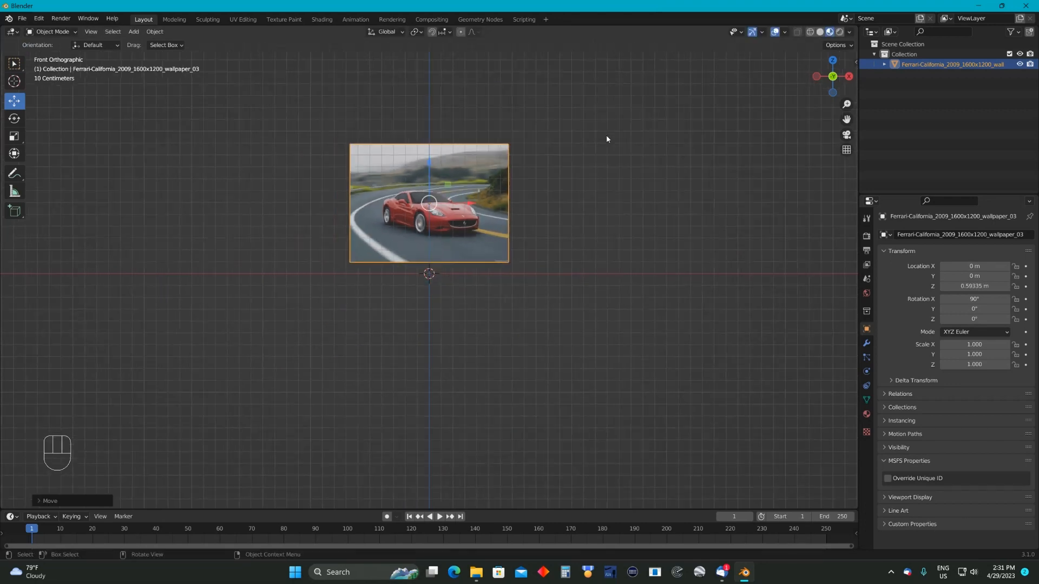
{"action": "left_click_drag", "start_coordinate": [429, 184], "coordinate": [435, 105]}
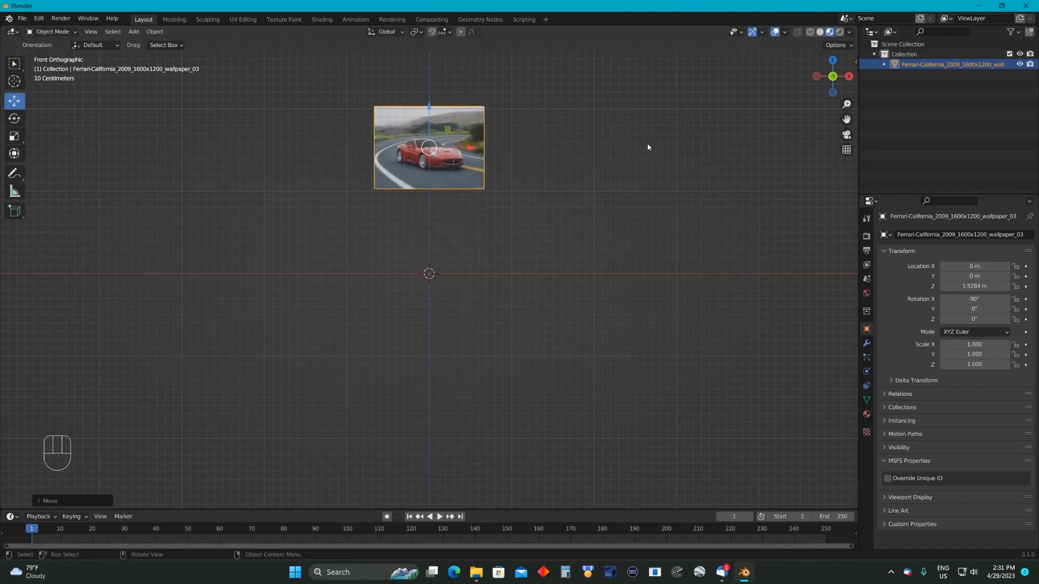
{"action": "scroll", "coordinate": [623, 144], "scroll_direction": "down", "scroll_amount": 2}
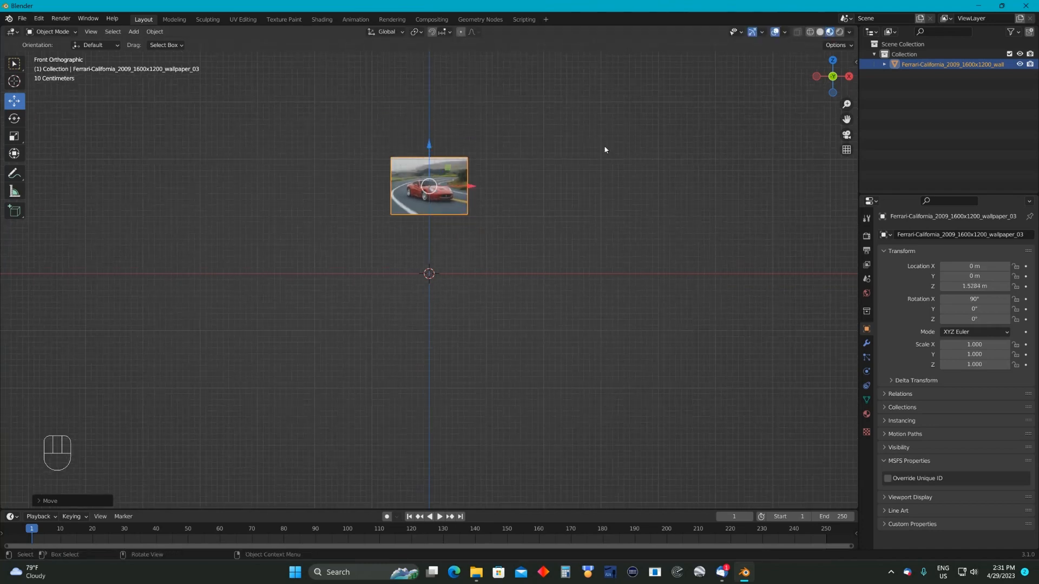
{"action": "left_click", "coordinate": [14, 63]}
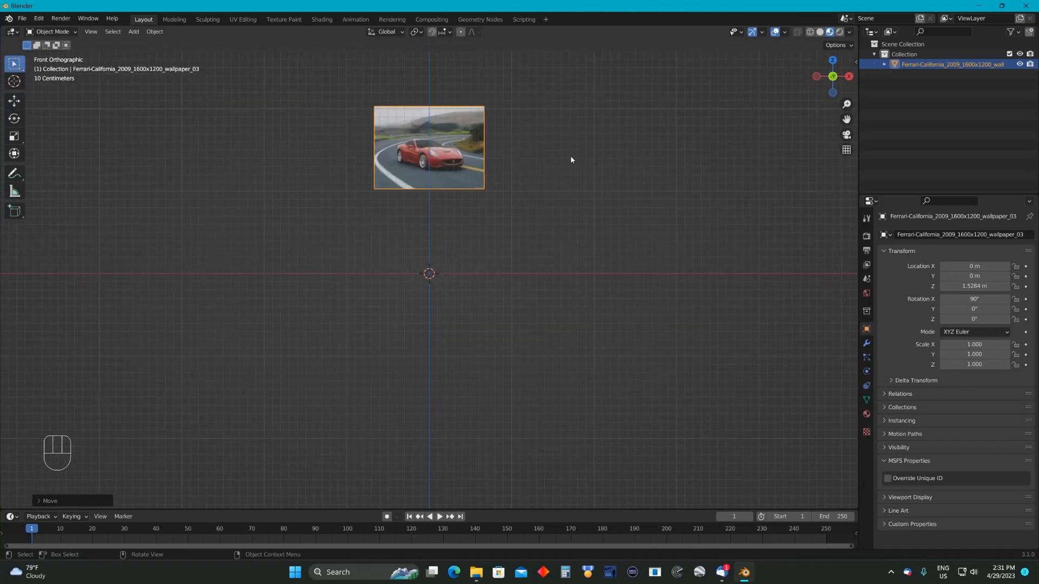
Display the Multi-Export glTF 2.0 export options while viewing the image plane in perspective
{"action": "left_click_drag", "start_coordinate": [846, 119], "coordinate": [785, 228]}
{"action": "scroll", "coordinate": [638, 117], "scroll_direction": "down", "scroll_amount": 2}
{"action": "middle_click_drag", "start_coordinate": [635, 119], "coordinate": [569, 153]}
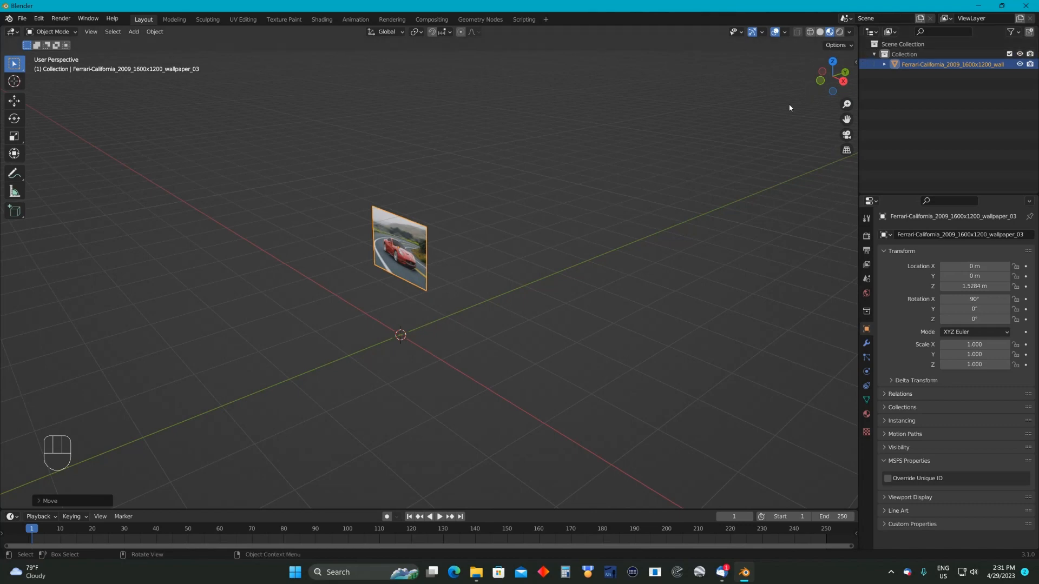
{"action": "key", "text": "n"}
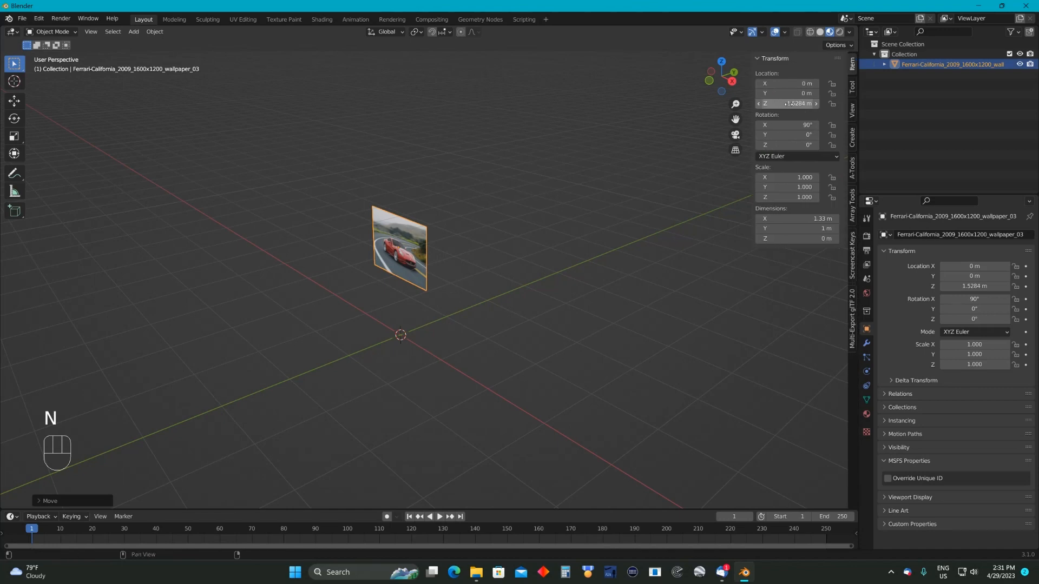
{"action": "left_click", "coordinate": [852, 332]}
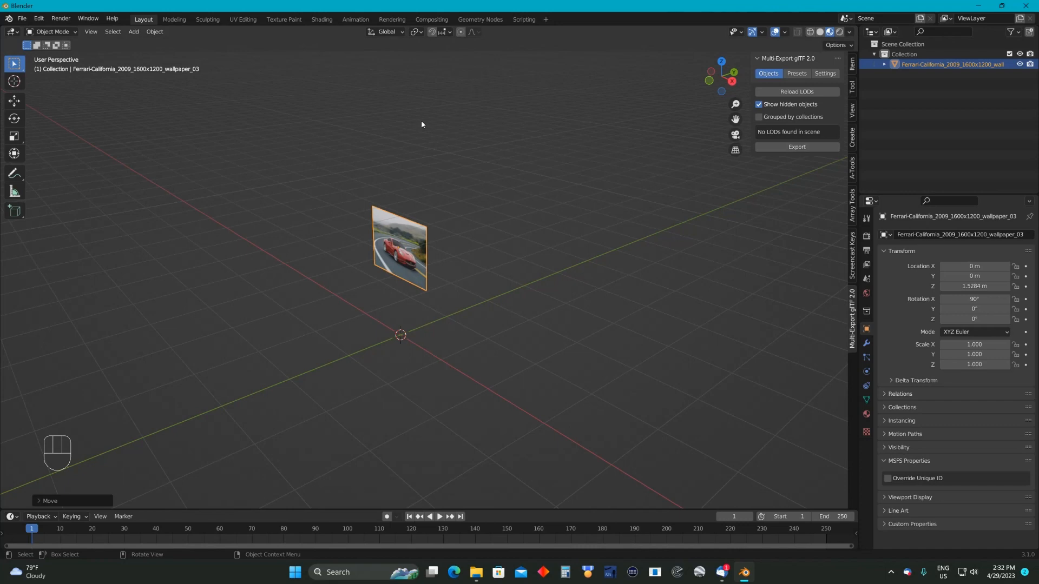
Examine the raised image plane from several angles and distances
{"action": "scroll", "coordinate": [421, 142], "scroll_direction": "down", "scroll_amount": 1}
{"action": "middle_click_drag", "start_coordinate": [422, 144], "coordinate": [448, 140]}
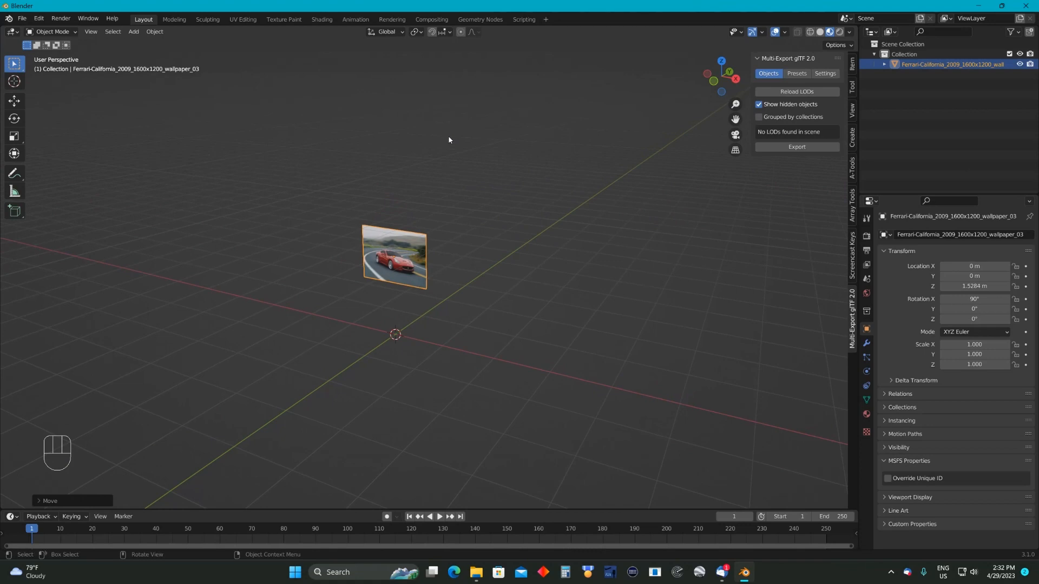
{"action": "scroll", "coordinate": [450, 135], "scroll_direction": "up", "scroll_amount": 3}
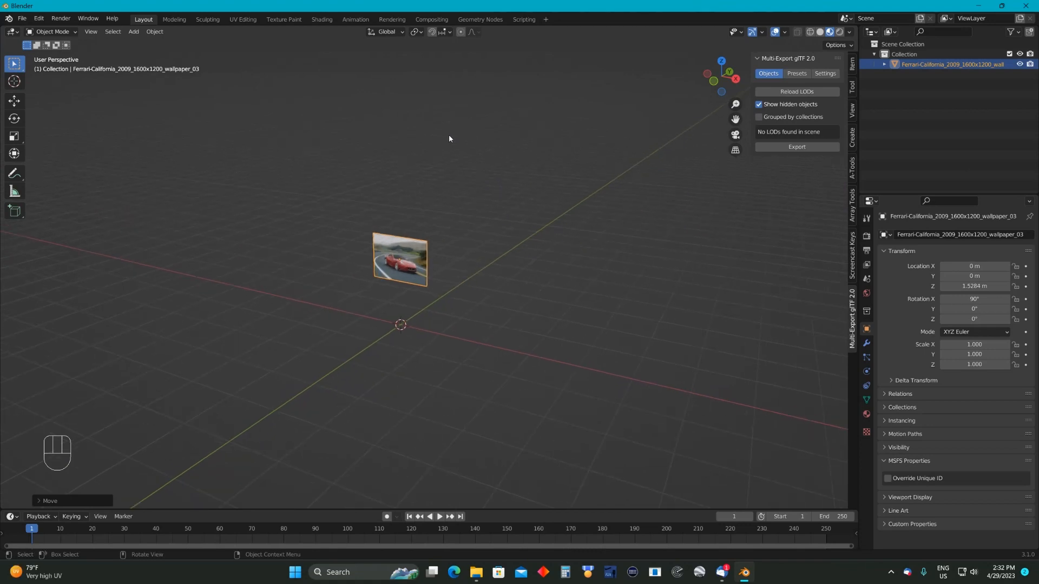
{"action": "middle_click_drag", "start_coordinate": [449, 136], "coordinate": [395, 142]}
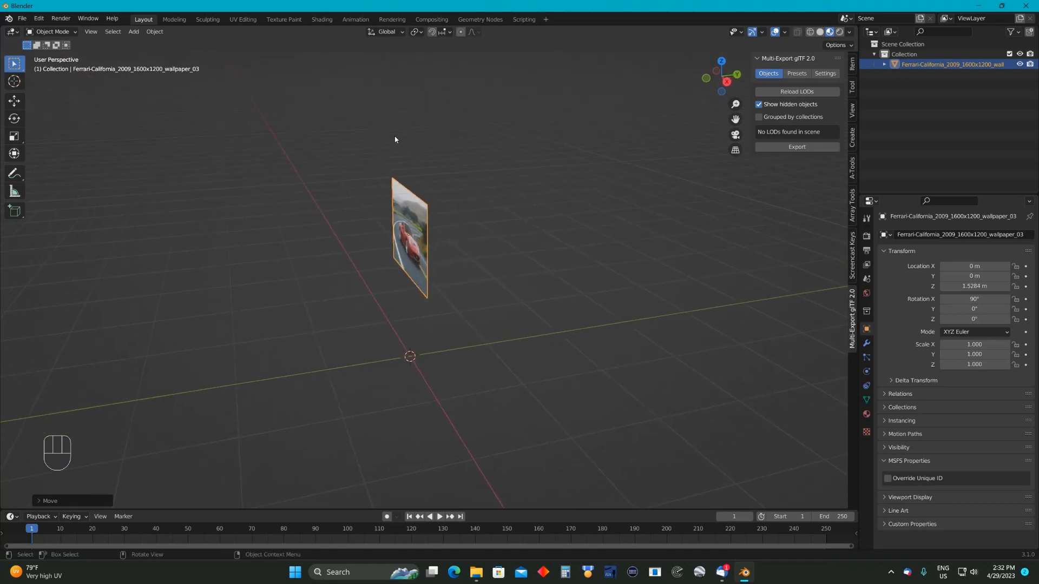
{"action": "scroll", "coordinate": [395, 139], "scroll_direction": "down", "scroll_amount": 2}
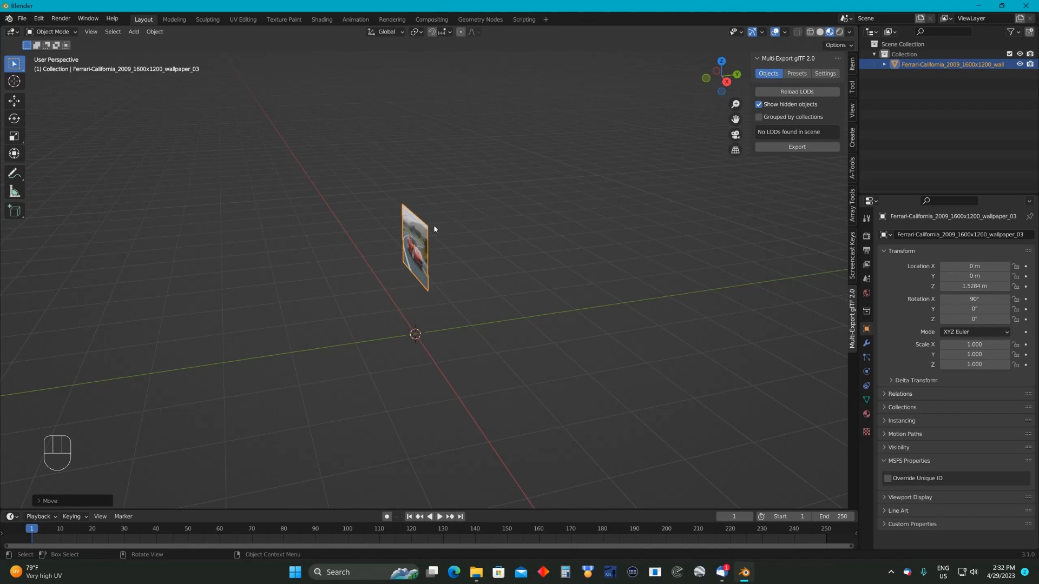
{"action": "scroll", "coordinate": [467, 197], "scroll_direction": "down", "scroll_amount": 1}
{"action": "scroll", "coordinate": [468, 190], "scroll_direction": "up", "scroll_amount": 2}
{"action": "scroll", "coordinate": [468, 189], "scroll_direction": "down", "scroll_amount": 1}
Start a new General file without saving the changes to the current scene
{"action": "left_click", "coordinate": [22, 19]}
{"action": "mouse_move", "coordinate": [33, 30]}
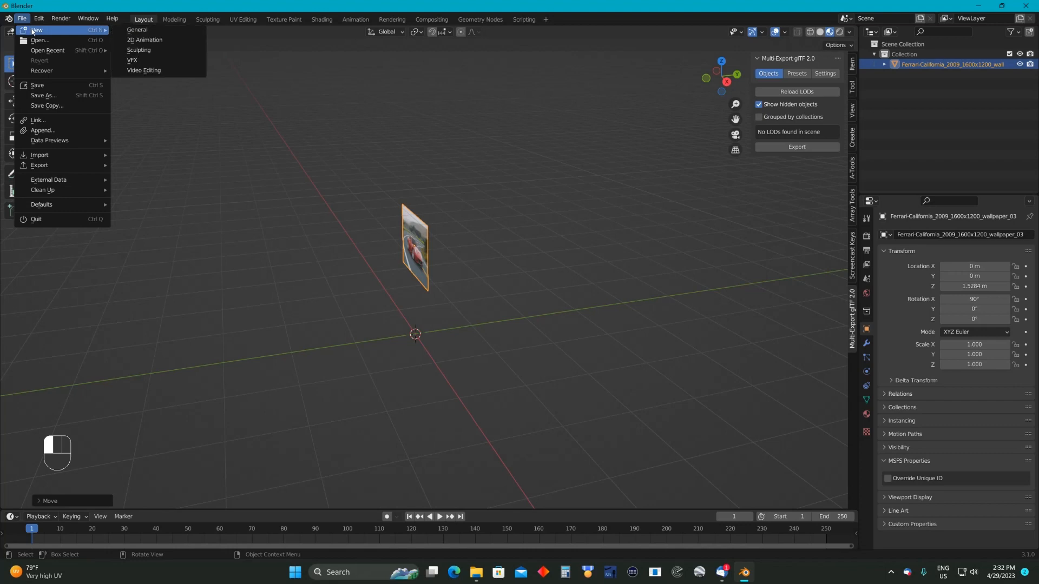
{"action": "left_click", "coordinate": [129, 31]}
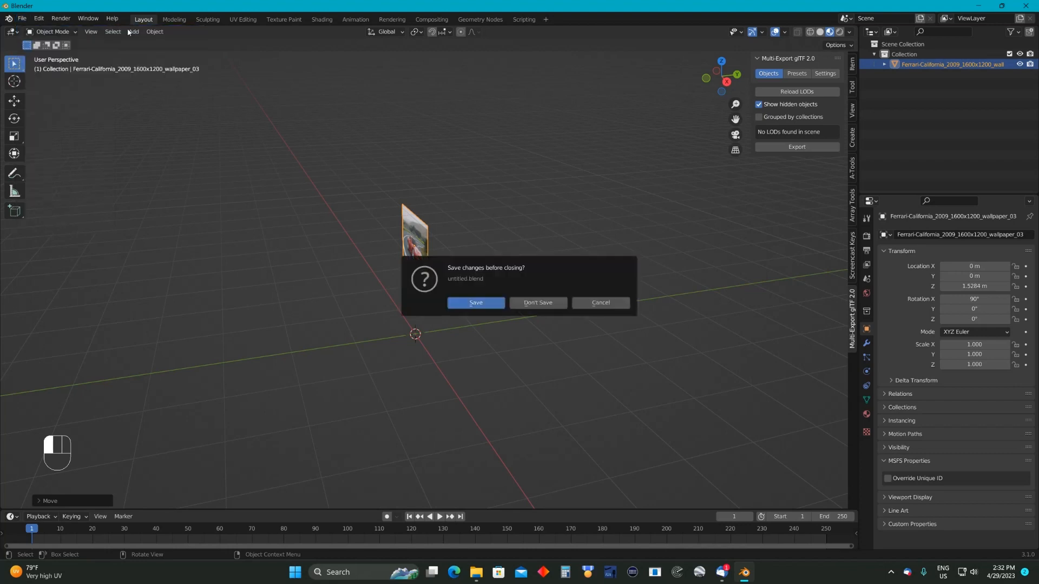
{"action": "left_click", "coordinate": [533, 304]}
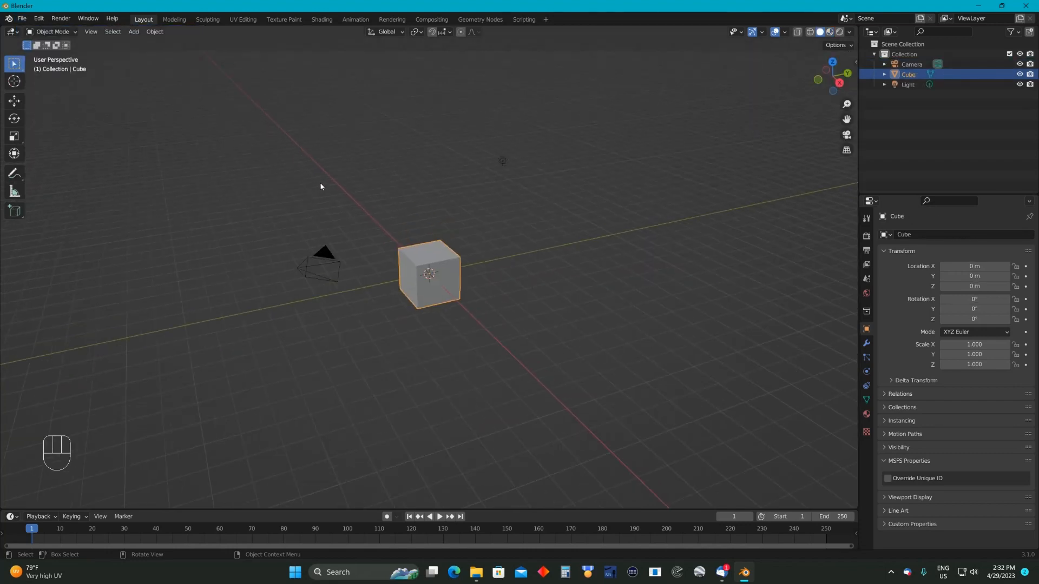
Delete the default camera and light, keeping only the cube
{"action": "left_click_drag", "start_coordinate": [209, 203], "coordinate": [319, 316]}
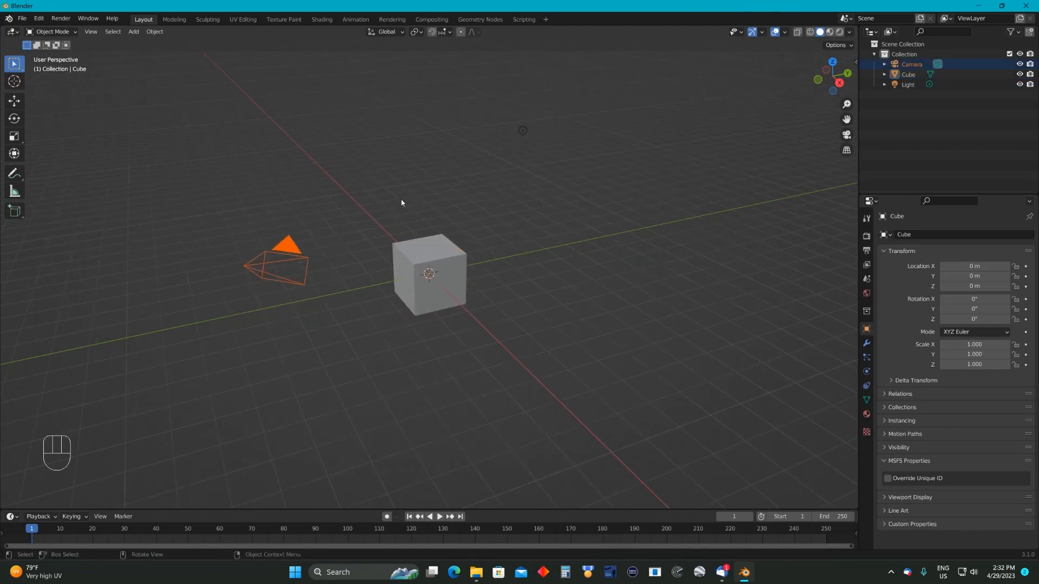
{"action": "left_click_drag", "start_coordinate": [488, 111], "coordinate": [558, 169], "text": "shift"}
{"action": "right_click", "coordinate": [528, 136]}
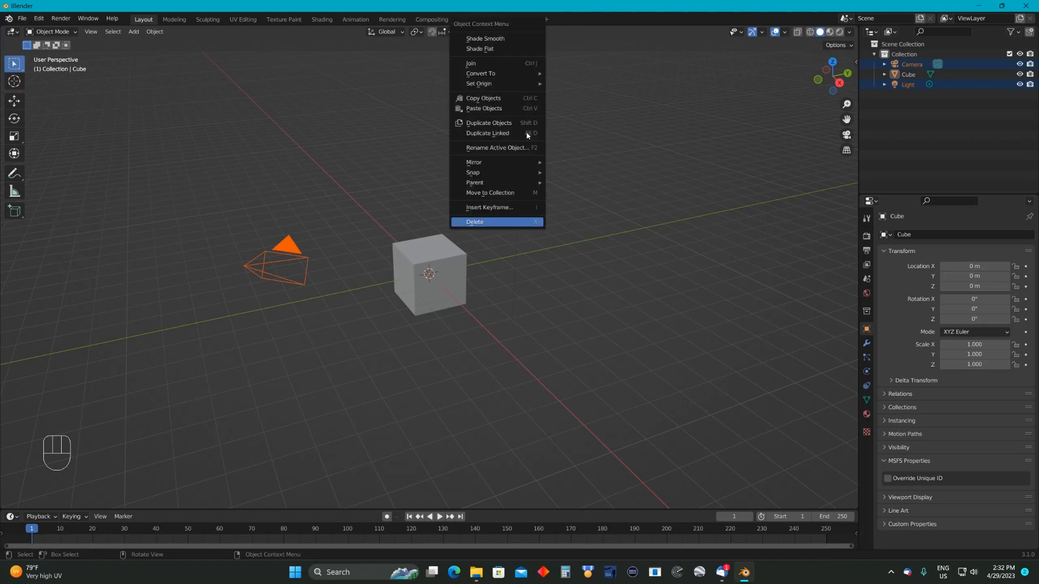
{"action": "left_click", "coordinate": [487, 222]}
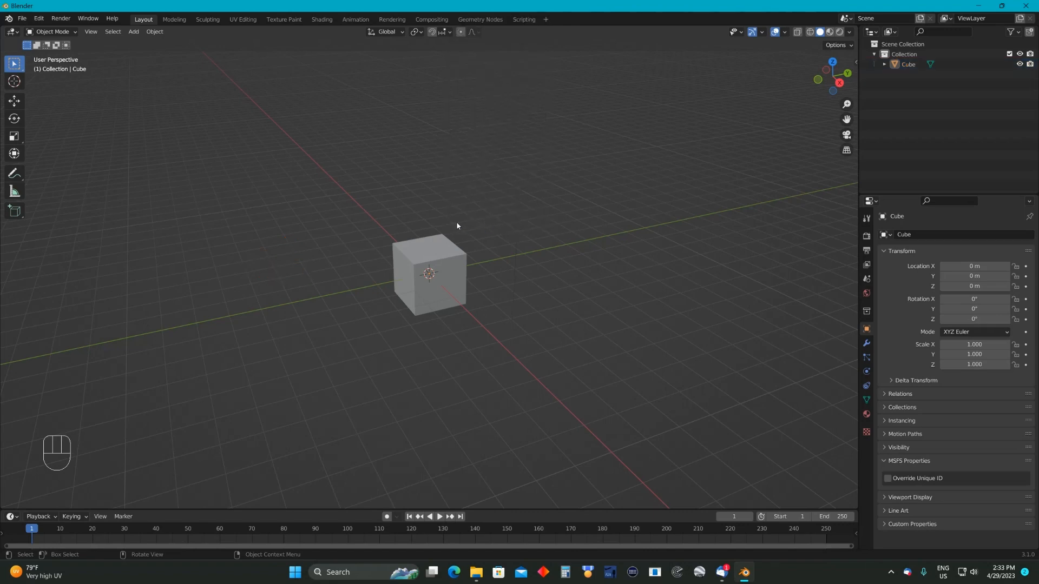
Rename the collection that holds the cube to BillBoard1
{"action": "scroll", "coordinate": [453, 216], "scroll_direction": "up", "scroll_amount": 4}
{"action": "scroll", "coordinate": [454, 215], "scroll_direction": "up", "scroll_amount": 2}
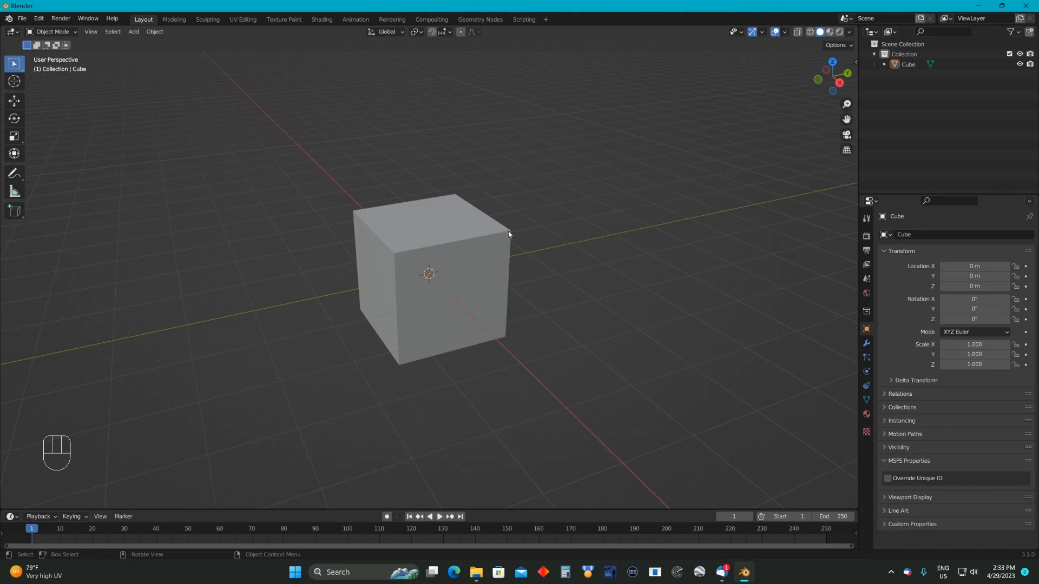
{"action": "scroll", "coordinate": [514, 241], "scroll_direction": "down", "scroll_amount": 2}
{"action": "middle_click_drag", "start_coordinate": [515, 238], "coordinate": [526, 241]}
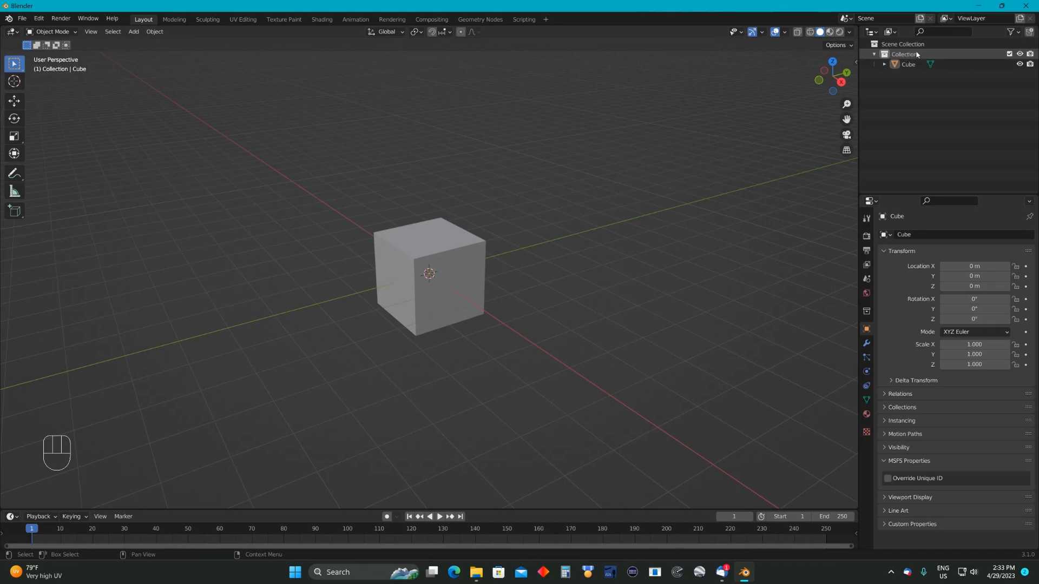
{"action": "left_click", "coordinate": [933, 54]}
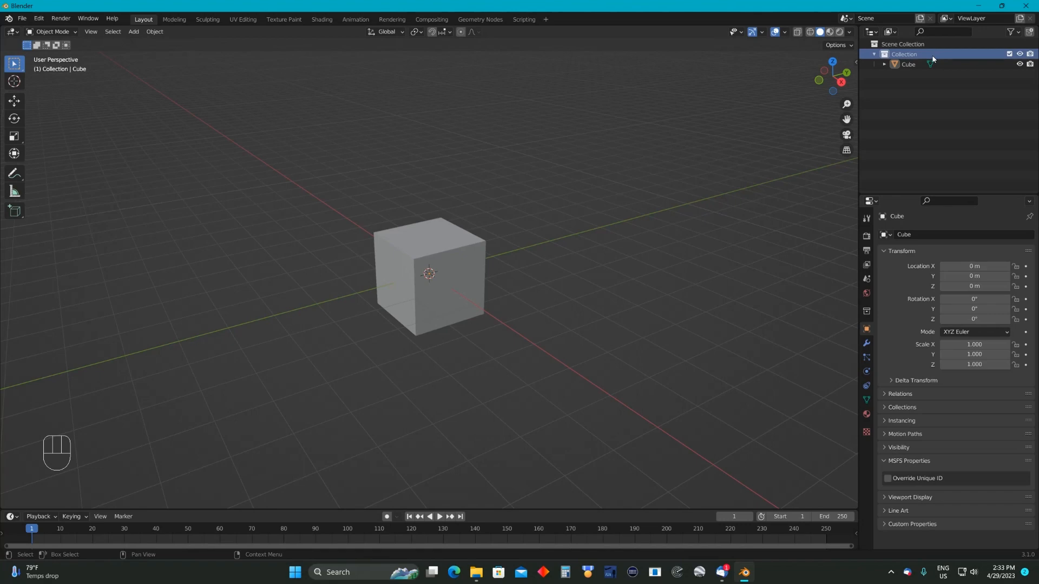
{"action": "double_click", "coordinate": [926, 55]}
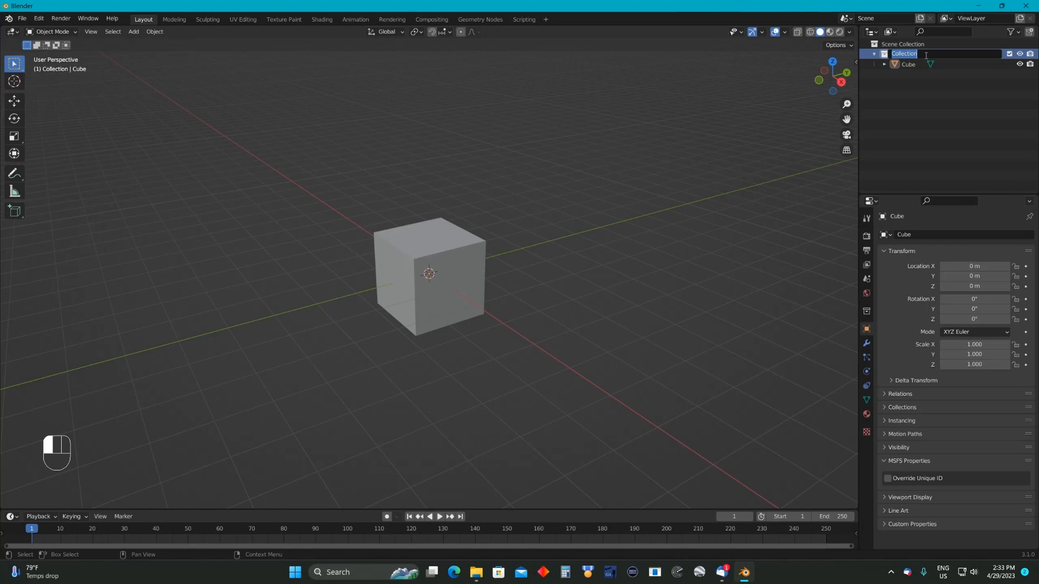
{"action": "type", "text": "BillBoard1"}
{"action": "key", "text": "Return"}
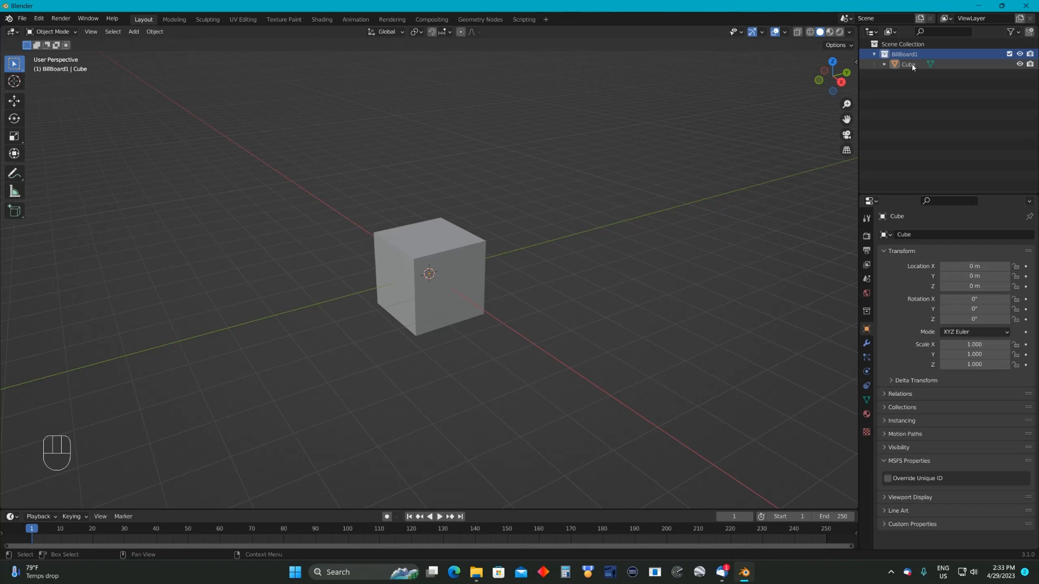
Rename the cube object to BillBoardFrame
{"action": "double_click", "coordinate": [909, 64]}
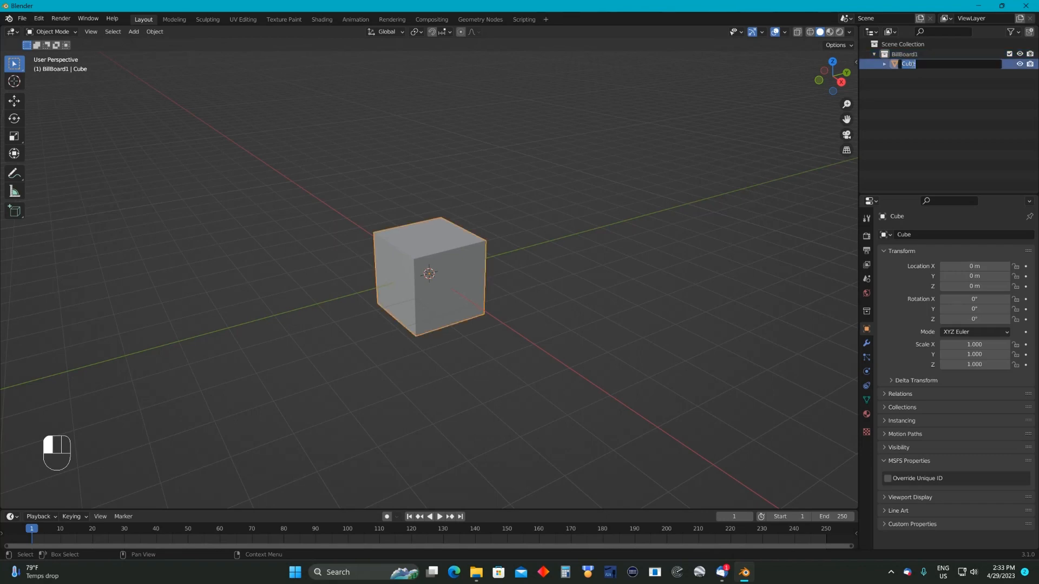
{"action": "type", "text": "BillBoardFrame"}
{"action": "key", "text": "Return"}
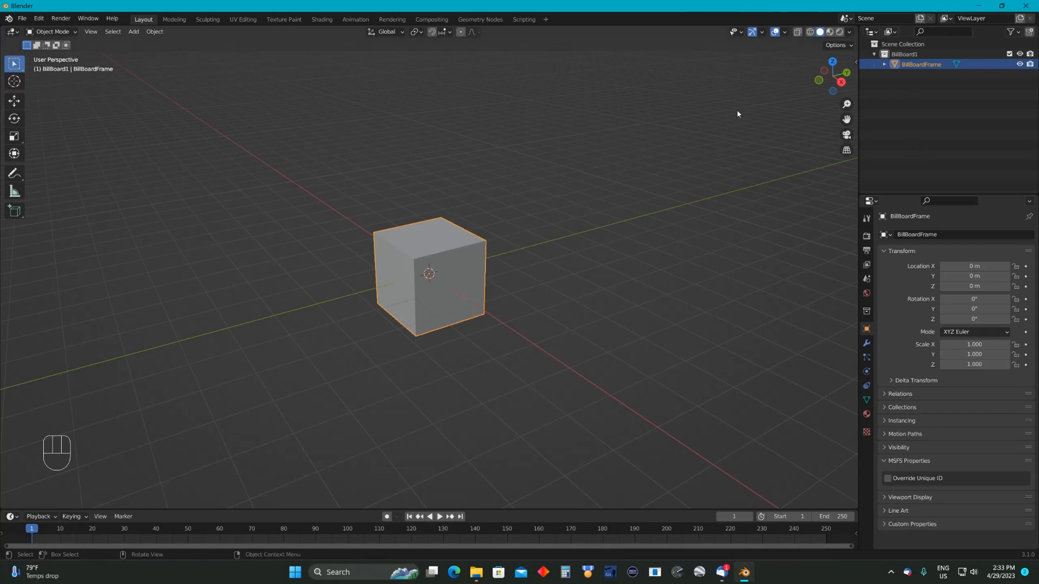
Set the scene's unit system to Imperial, with the cube shown in right orthographic view
{"action": "middle_click_drag", "start_coordinate": [520, 131], "coordinate": [480, 113]}
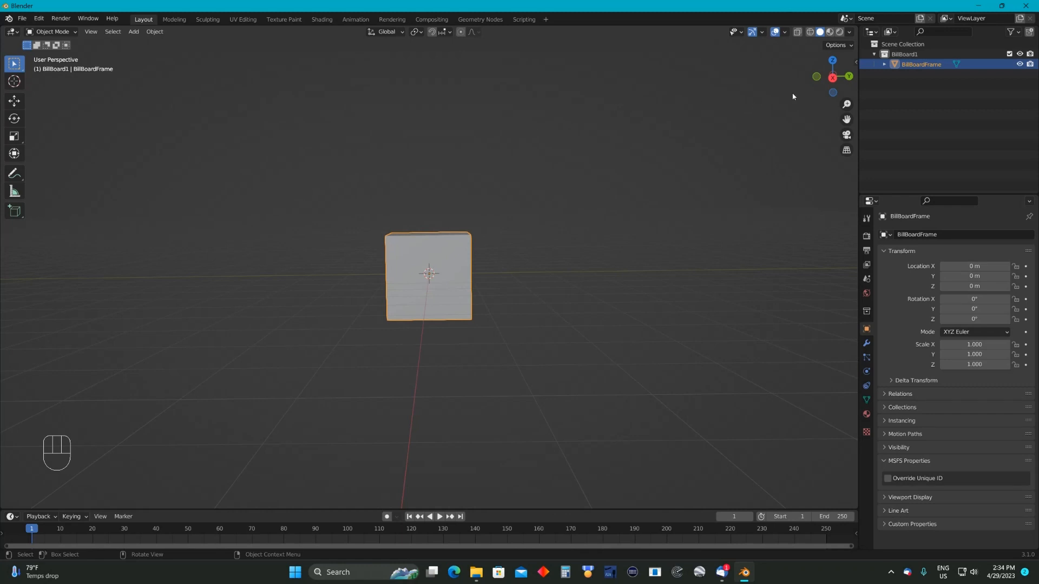
{"action": "left_click", "coordinate": [834, 77]}
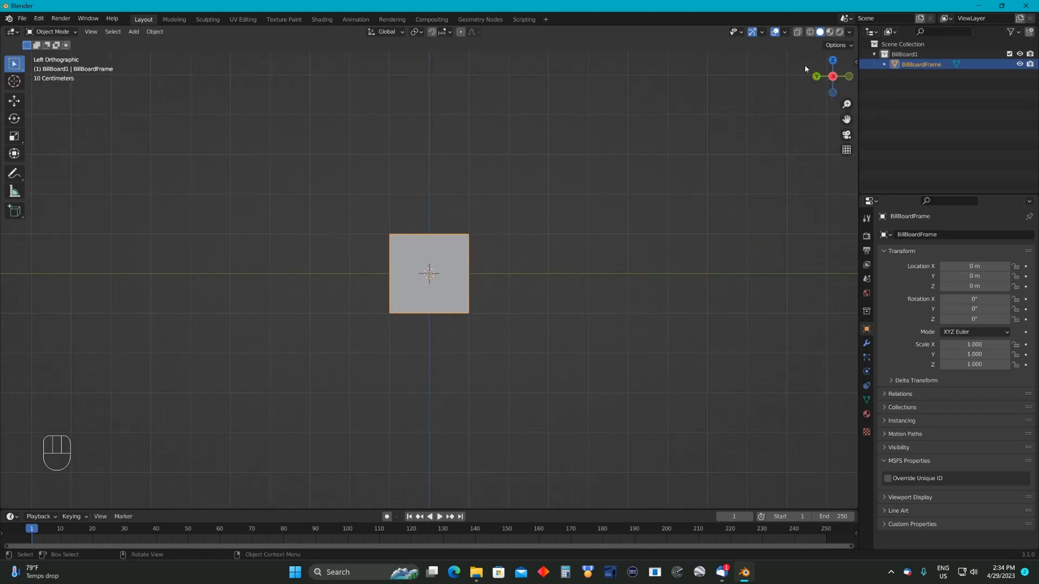
{"action": "left_click", "coordinate": [833, 77]}
{"action": "scroll", "coordinate": [379, 171], "scroll_direction": "up", "scroll_amount": 4}
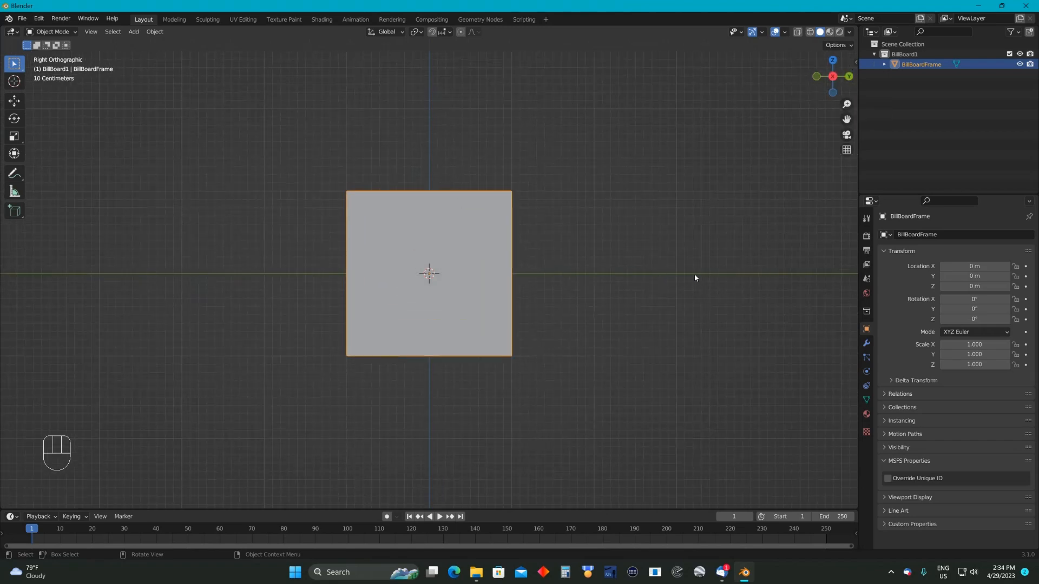
{"action": "left_click", "coordinate": [867, 280]}
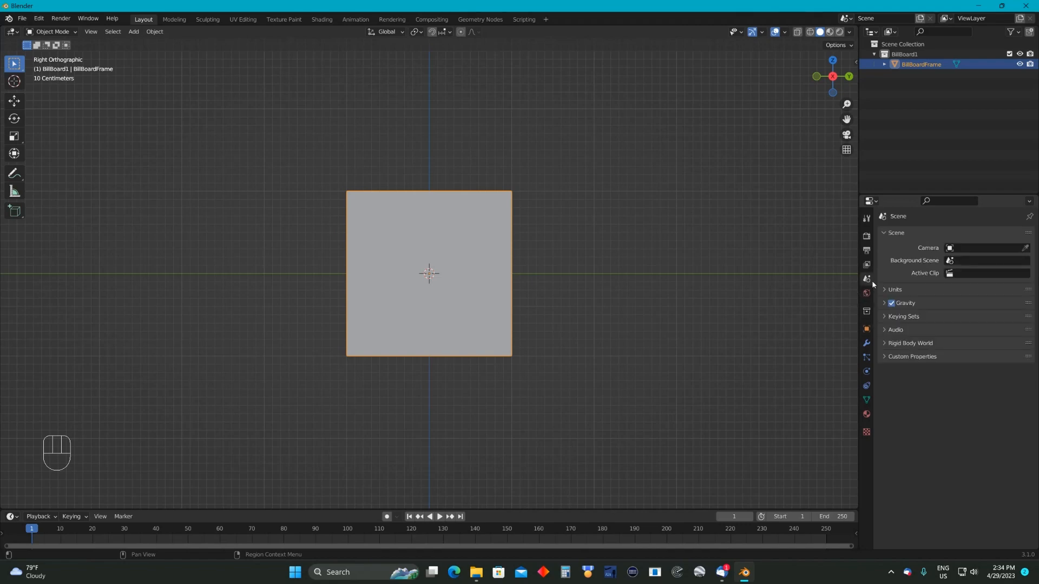
{"action": "left_click", "coordinate": [884, 290]}
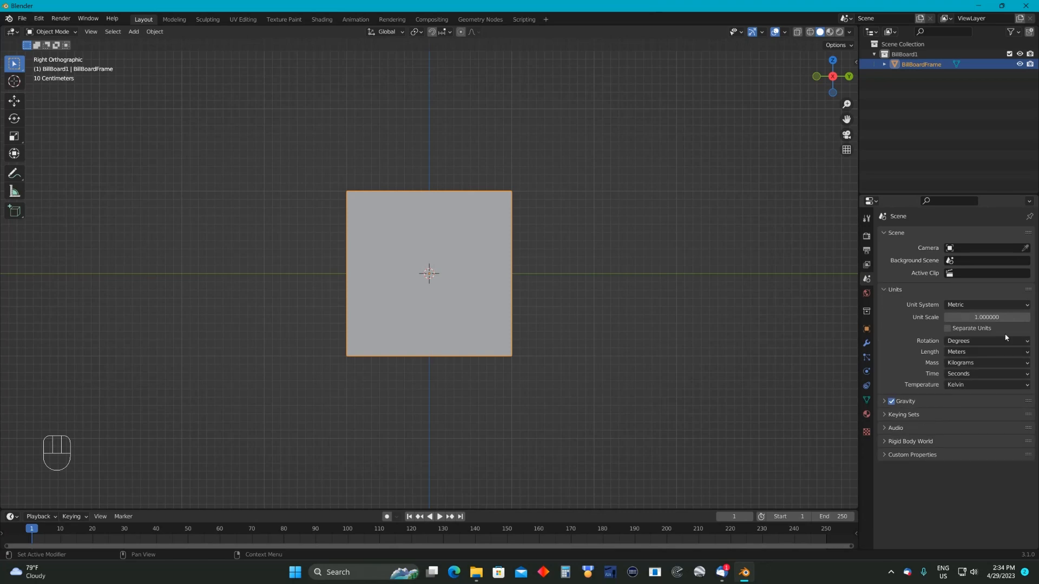
{"action": "left_click", "coordinate": [1028, 306]}
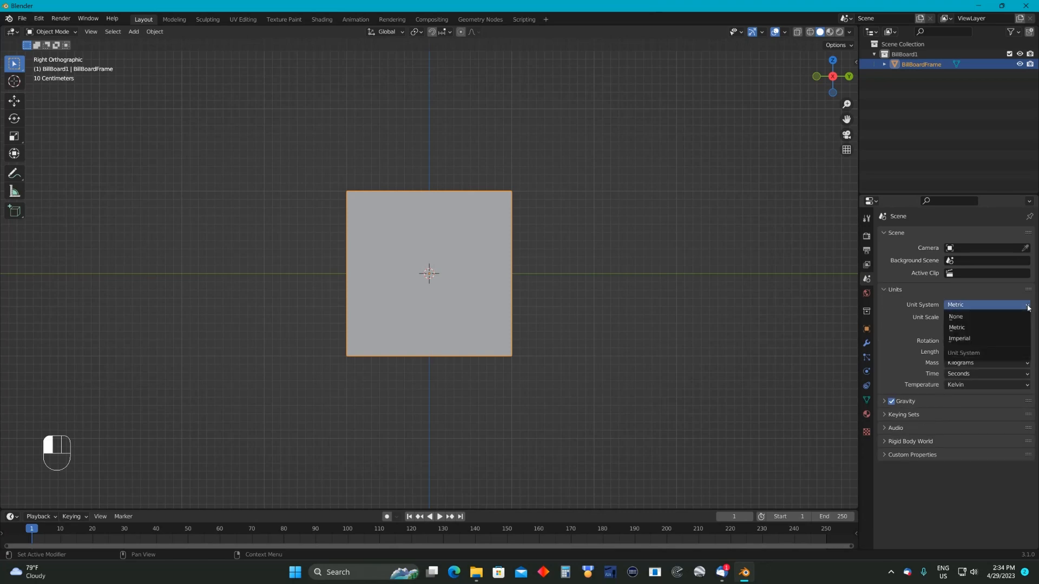
{"action": "left_click", "coordinate": [985, 339]}
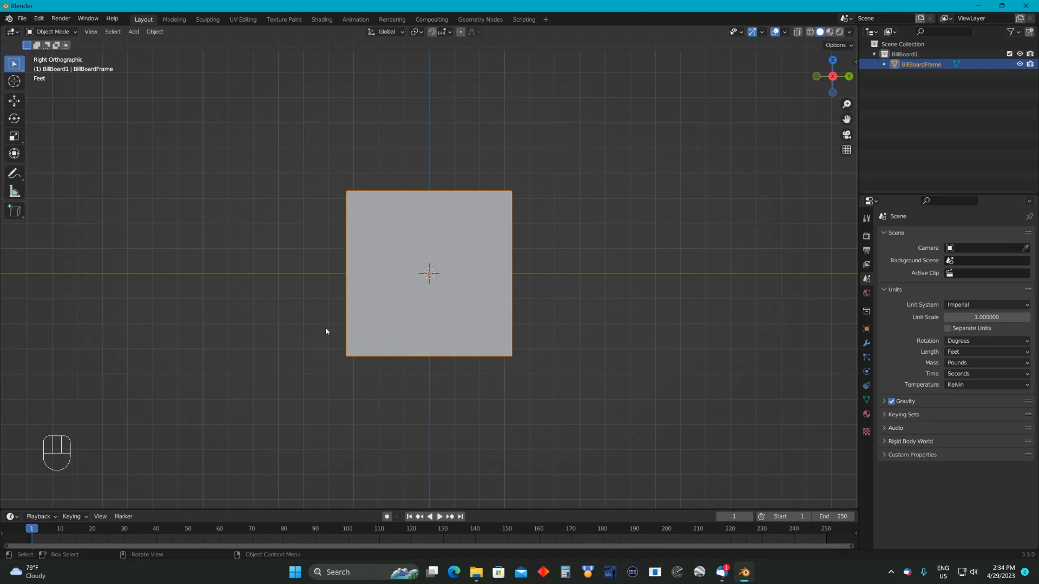
In right orthographic view, move the BillBoardFrame cube straight up along Z until its lower edge clears the origin
{"action": "scroll", "coordinate": [326, 327], "scroll_direction": "up", "scroll_amount": 2}
{"action": "scroll", "coordinate": [323, 328], "scroll_direction": "down", "scroll_amount": 1}
{"action": "scroll", "coordinate": [323, 331], "scroll_direction": "down", "scroll_amount": 4}
{"action": "middle_click_drag", "start_coordinate": [565, 272], "coordinate": [506, 289]}
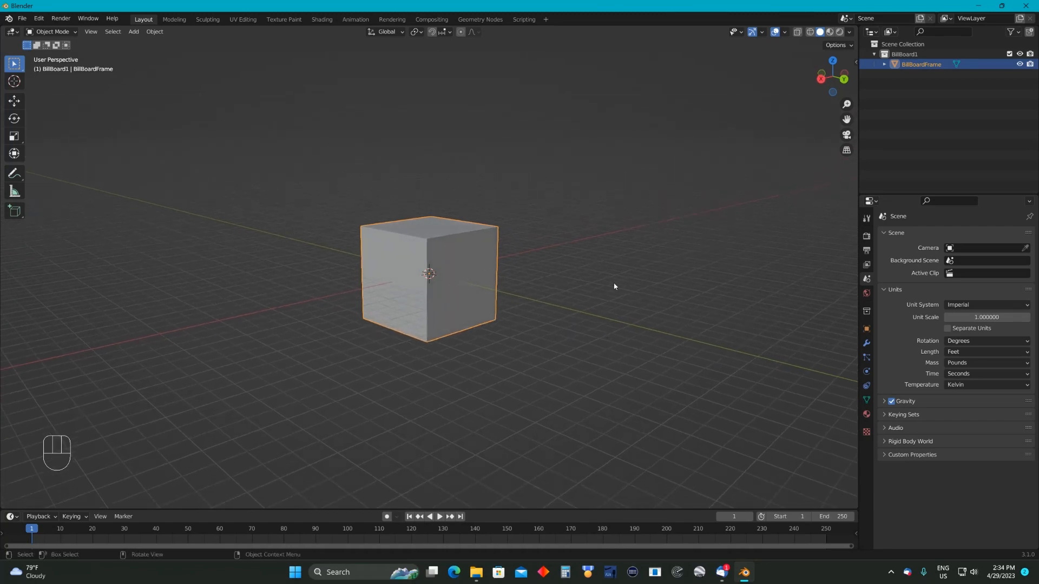
{"action": "middle_click_drag", "start_coordinate": [584, 282], "coordinate": [646, 273]}
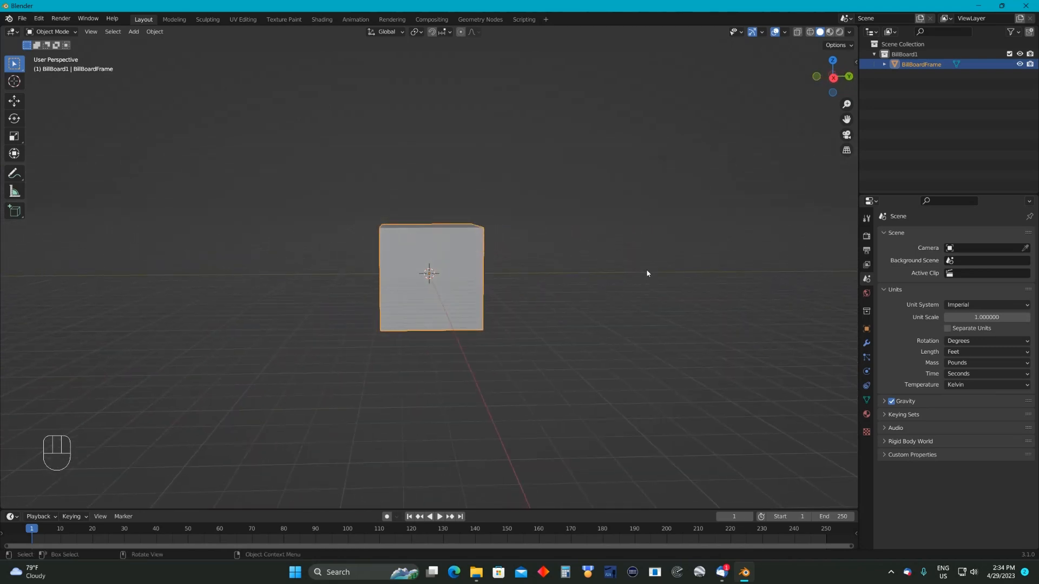
{"action": "left_click", "coordinate": [832, 81]}
{"action": "left_click", "coordinate": [831, 81]}
{"action": "scroll", "coordinate": [671, 179], "scroll_direction": "up", "scroll_amount": 4}
{"action": "scroll", "coordinate": [639, 193], "scroll_direction": "down", "scroll_amount": 1}
{"action": "left_click", "coordinate": [14, 101]}
{"action": "left_click_drag", "start_coordinate": [429, 234], "coordinate": [439, 100]}
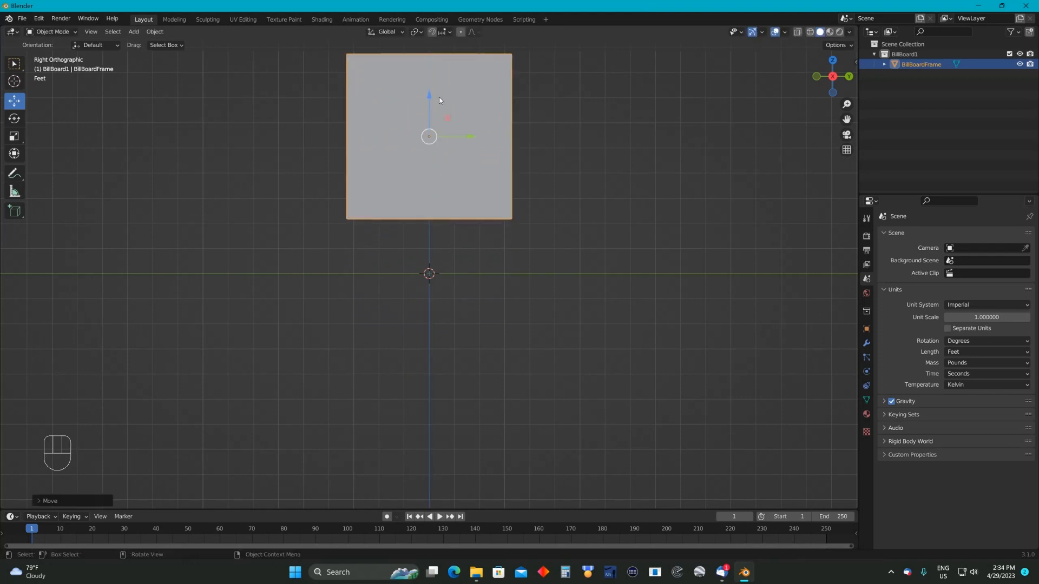
Raise the BillBoardFrame cube by about a further 6.88 ft along Z
{"action": "scroll", "coordinate": [738, 116], "scroll_direction": "down", "scroll_amount": 2}
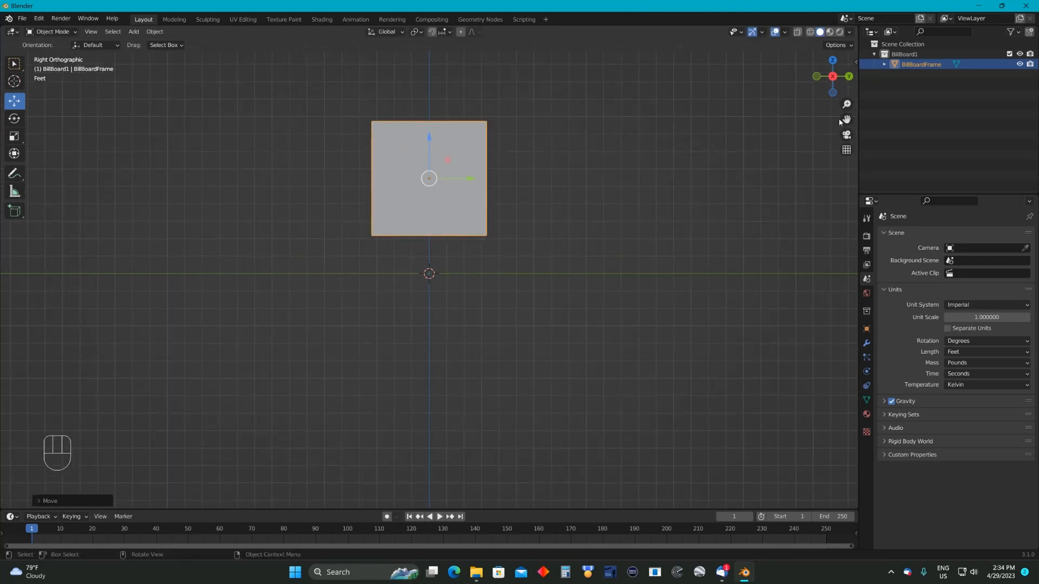
{"action": "left_click_drag", "start_coordinate": [845, 120], "coordinate": [844, 260]}
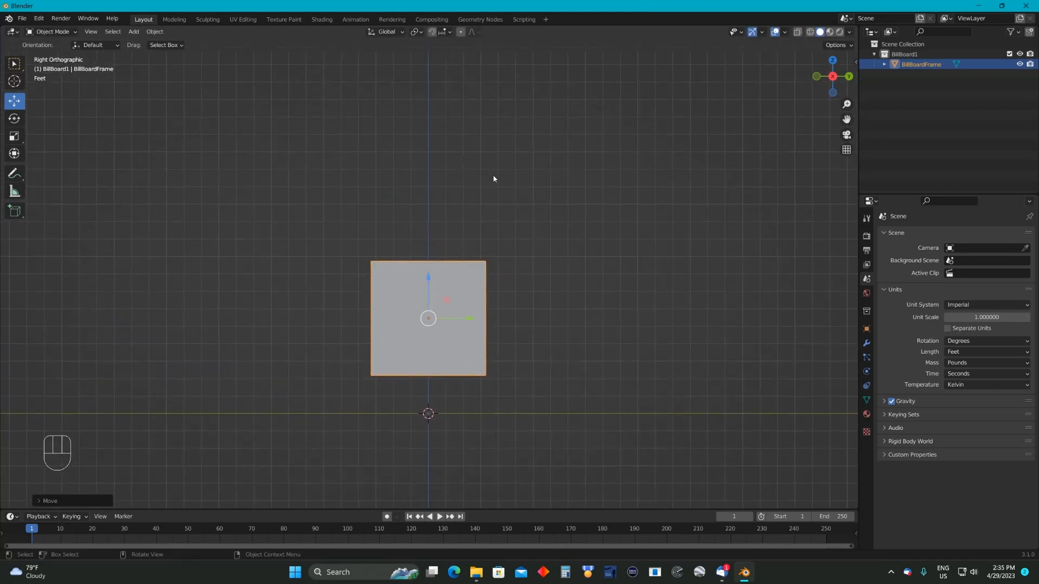
{"action": "left_click_drag", "start_coordinate": [433, 271], "coordinate": [441, 154]}
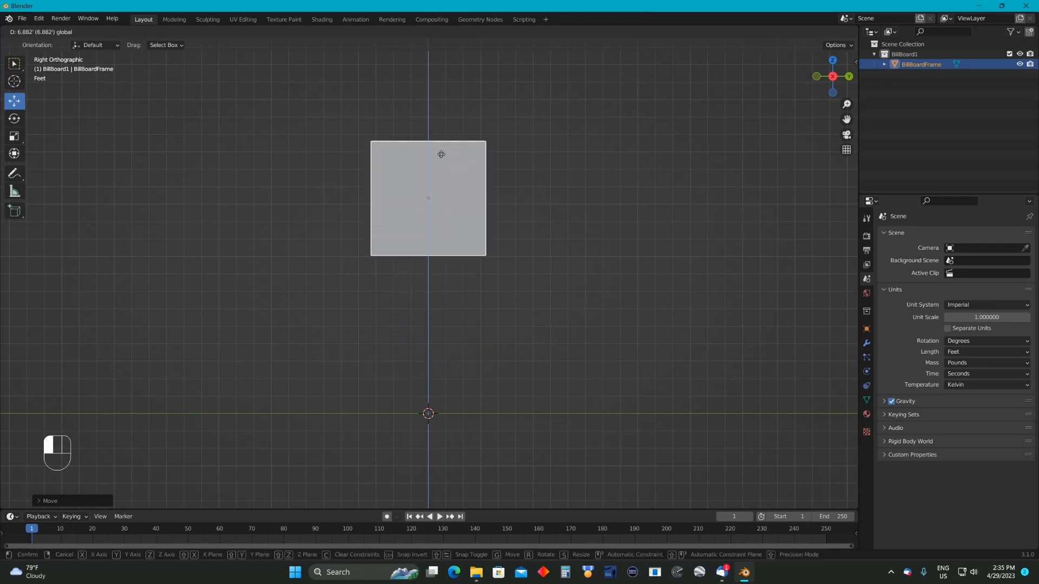
{"action": "left_click_drag", "start_coordinate": [441, 154], "coordinate": [441, 157]}
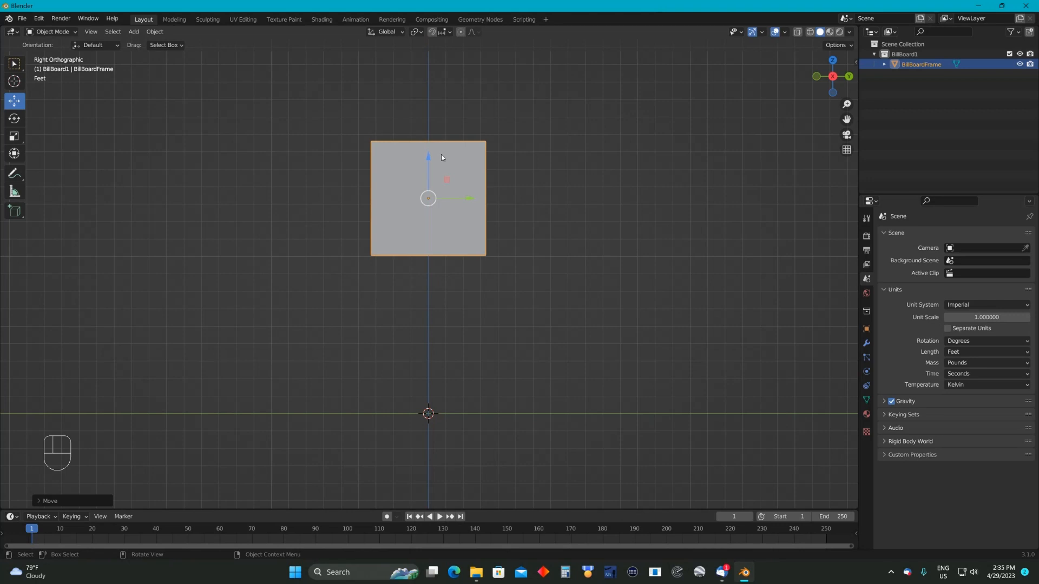
{"action": "scroll", "coordinate": [544, 136], "scroll_direction": "down", "scroll_amount": 1}
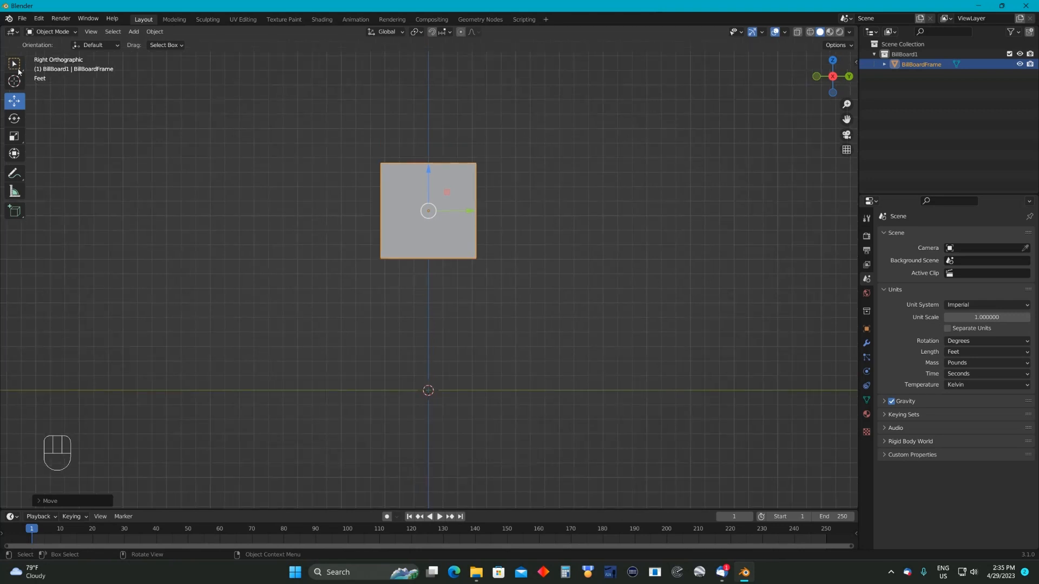
Set the BillBoardFrame cube's Z dimension to 10 ft
{"action": "left_click", "coordinate": [15, 64]}
{"action": "middle_click_drag", "start_coordinate": [514, 149], "coordinate": [474, 179]}
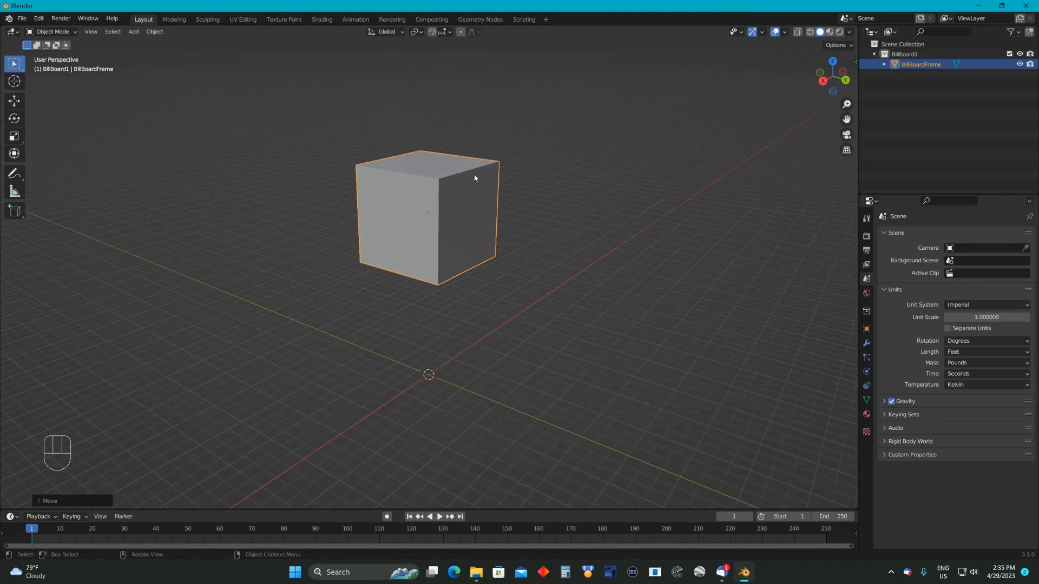
{"action": "scroll", "coordinate": [525, 155], "scroll_direction": "down", "scroll_amount": 2}
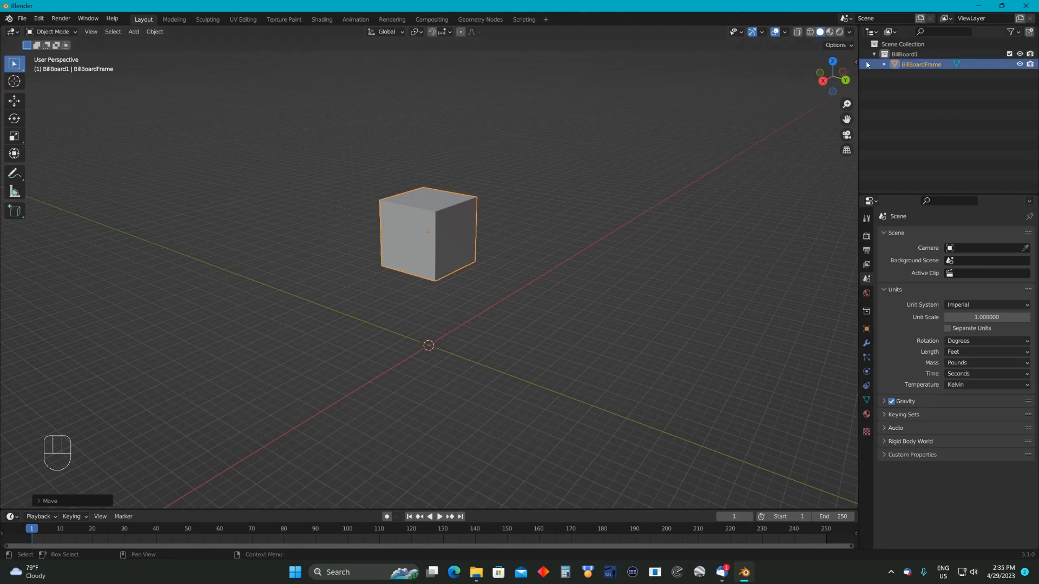
{"action": "key", "text": "n"}
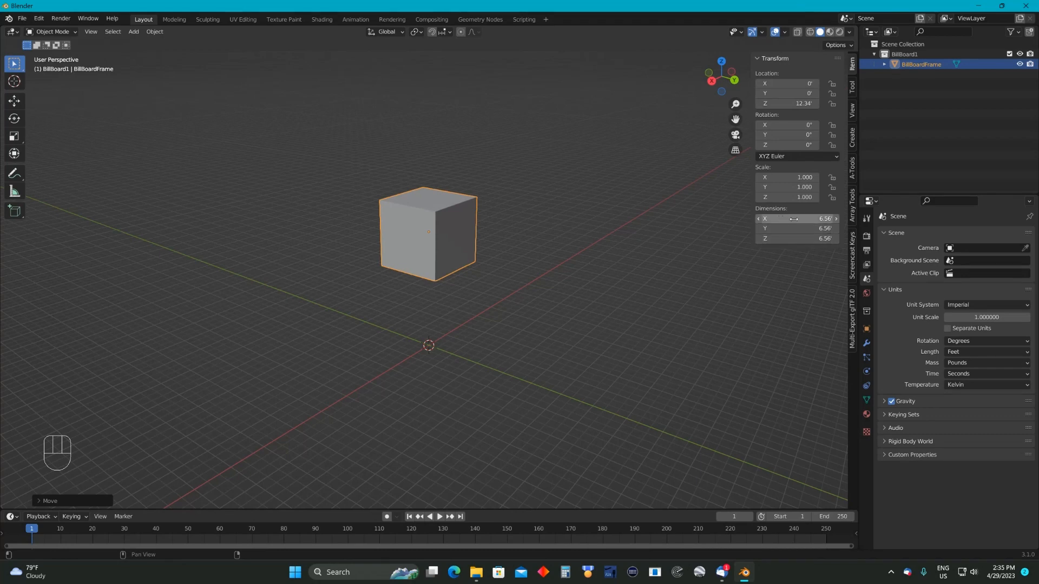
{"action": "left_click", "coordinate": [819, 239]}
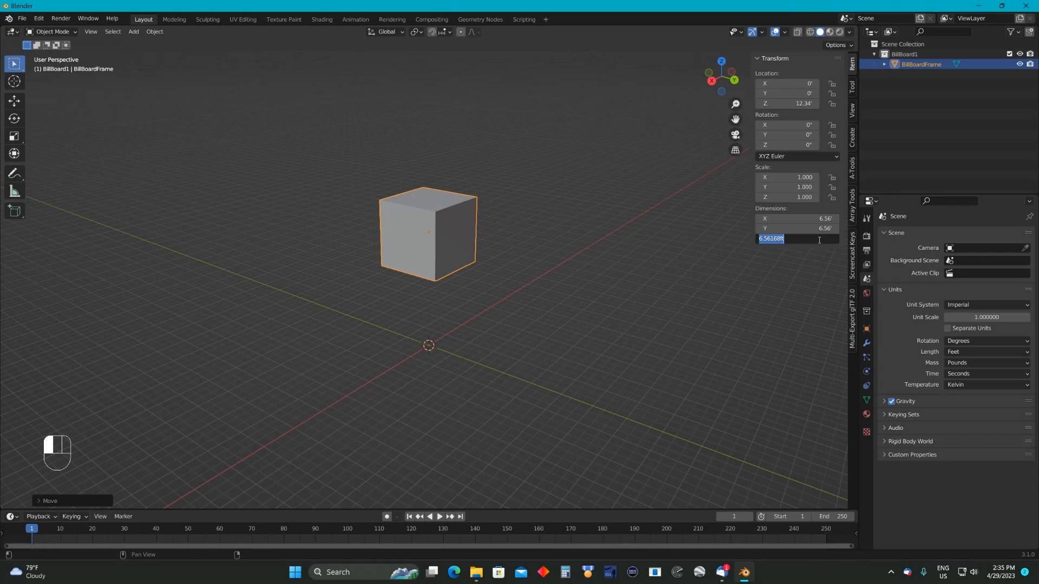
{"action": "type", "text": "10"}
{"action": "key", "text": "Return"}
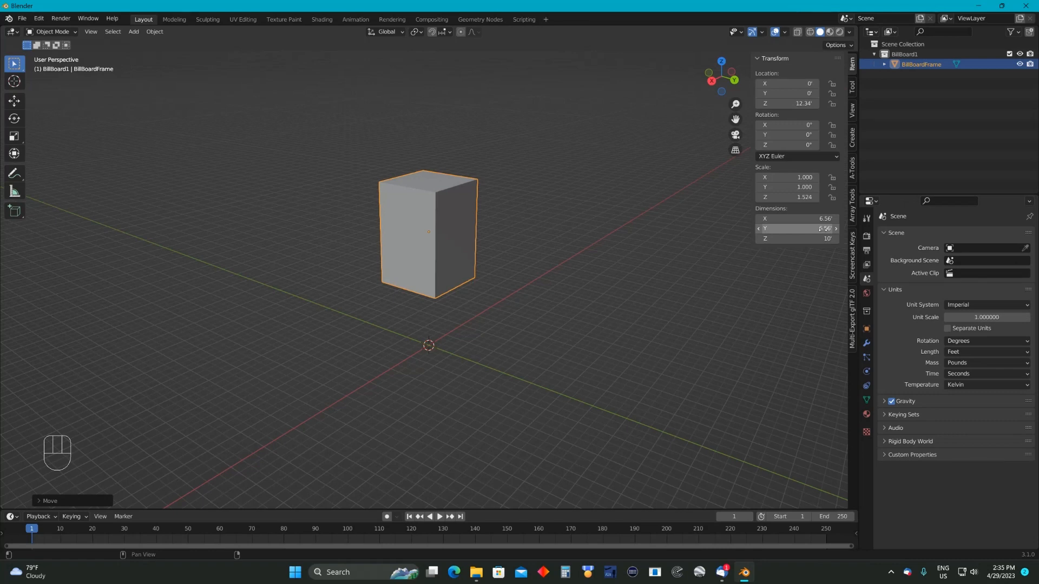
Set the BillBoardFrame's Y dimension to 22 ft and its X dimension to 0.5 ft
{"action": "left_click", "coordinate": [818, 229]}
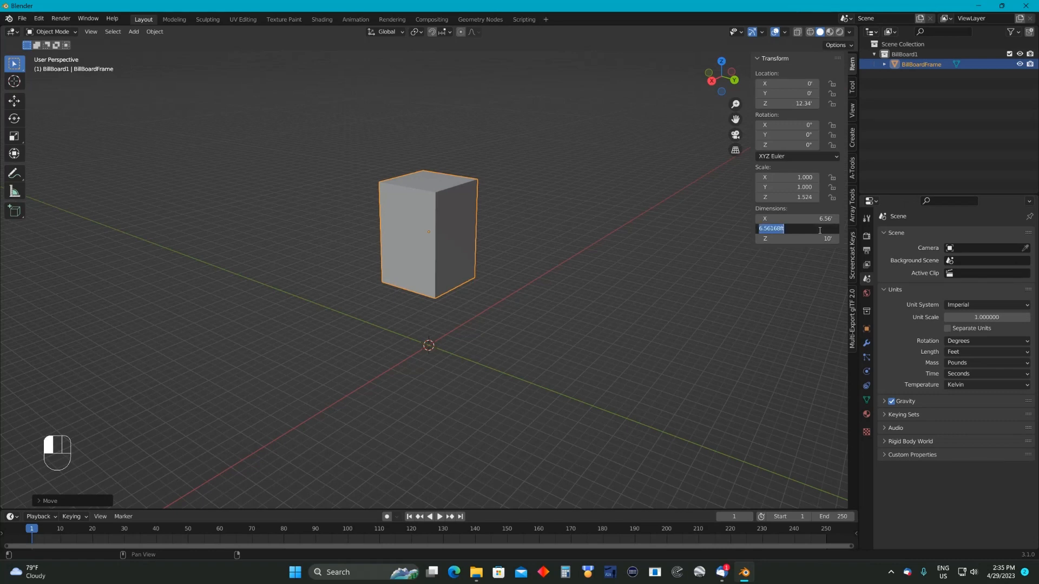
{"action": "type", "text": "22"}
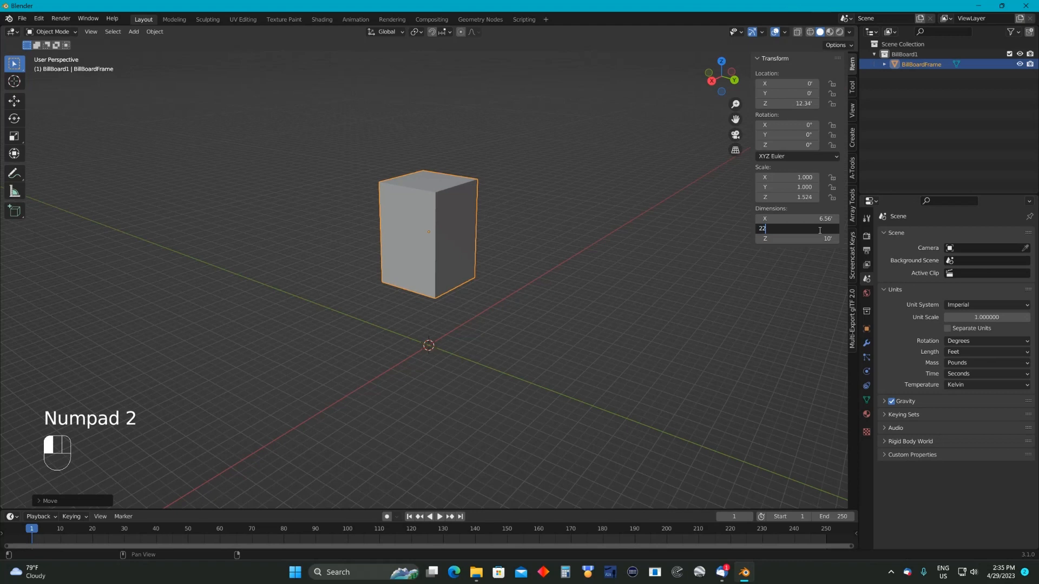
{"action": "key", "text": "Return"}
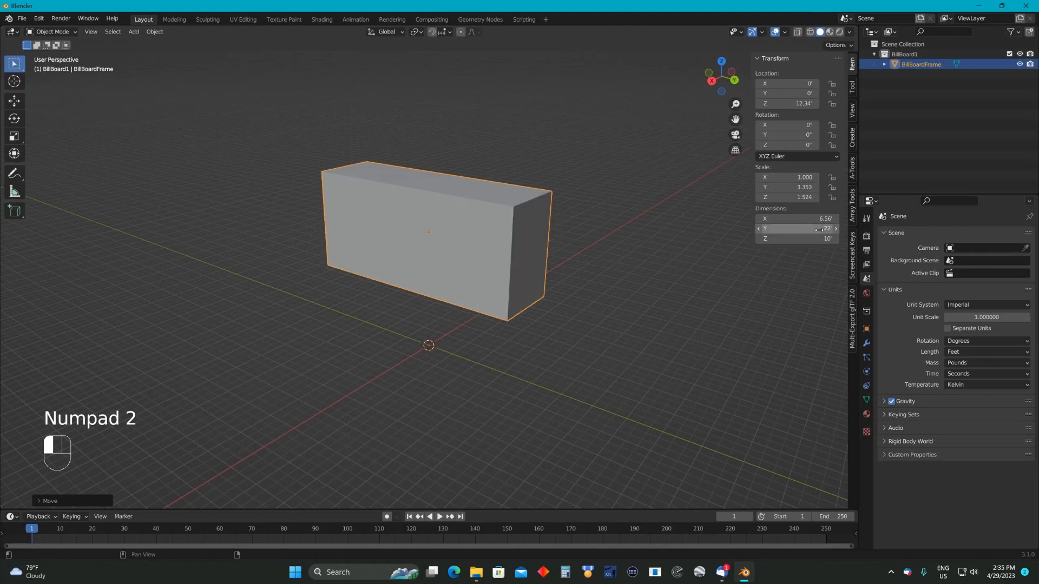
{"action": "middle_click_drag", "start_coordinate": [667, 206], "coordinate": [622, 212]}
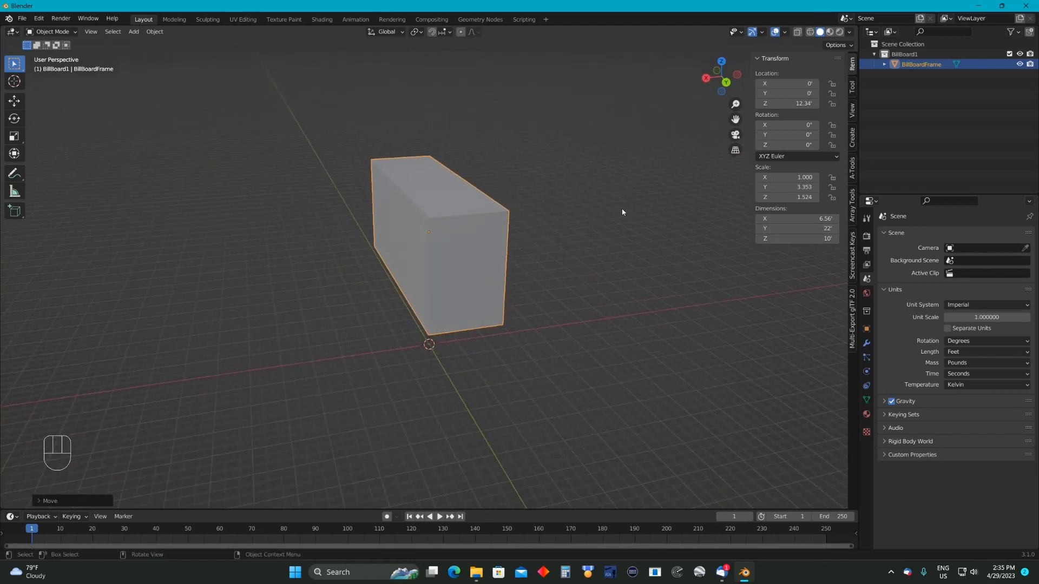
{"action": "left_click", "coordinate": [821, 219]}
{"action": "type", "text": ".5"}
{"action": "key", "text": "Return"}
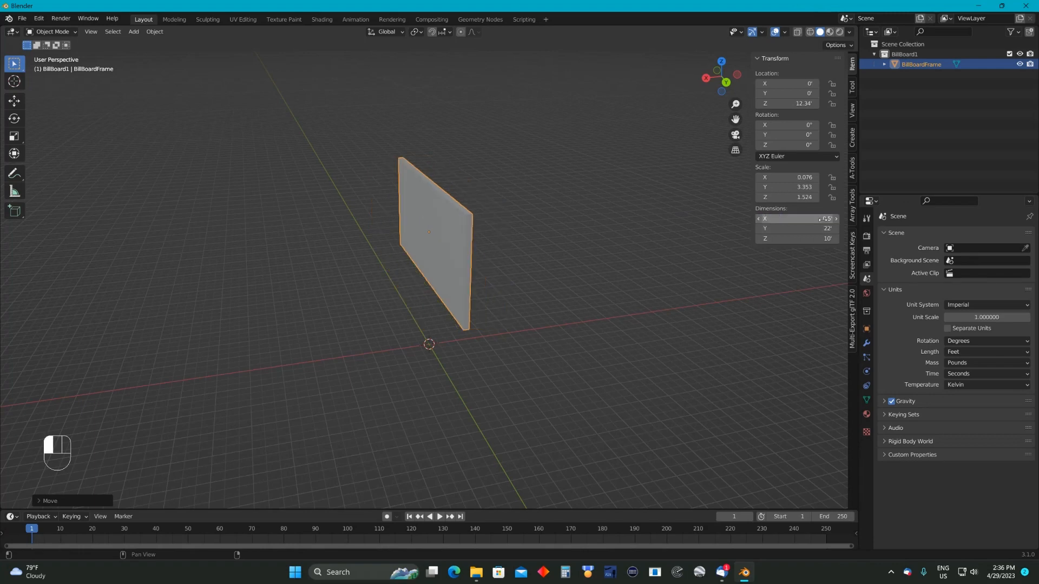
Apply all transforms to the BillBoardFrame object
{"action": "middle_click_drag", "start_coordinate": [600, 207], "coordinate": [653, 210]}
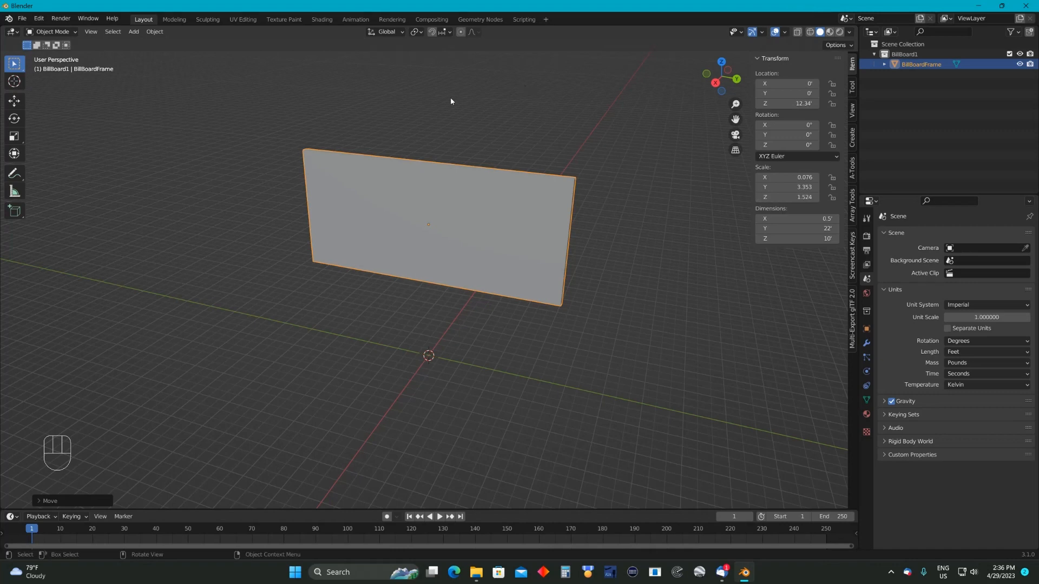
{"action": "left_click", "coordinate": [155, 33]}
{"action": "left_click", "coordinate": [154, 33]}
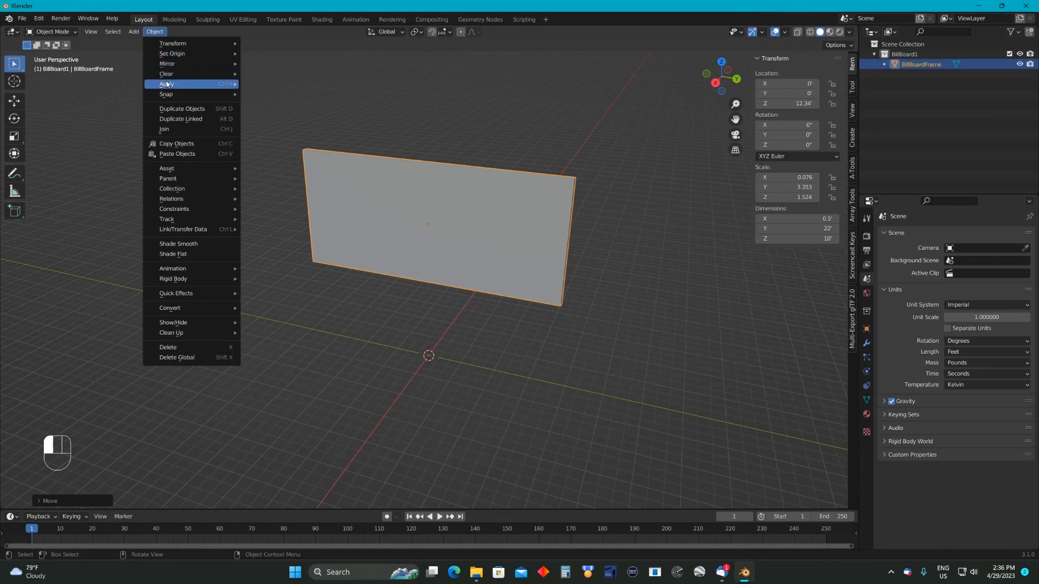
{"action": "mouse_move", "coordinate": [168, 84]}
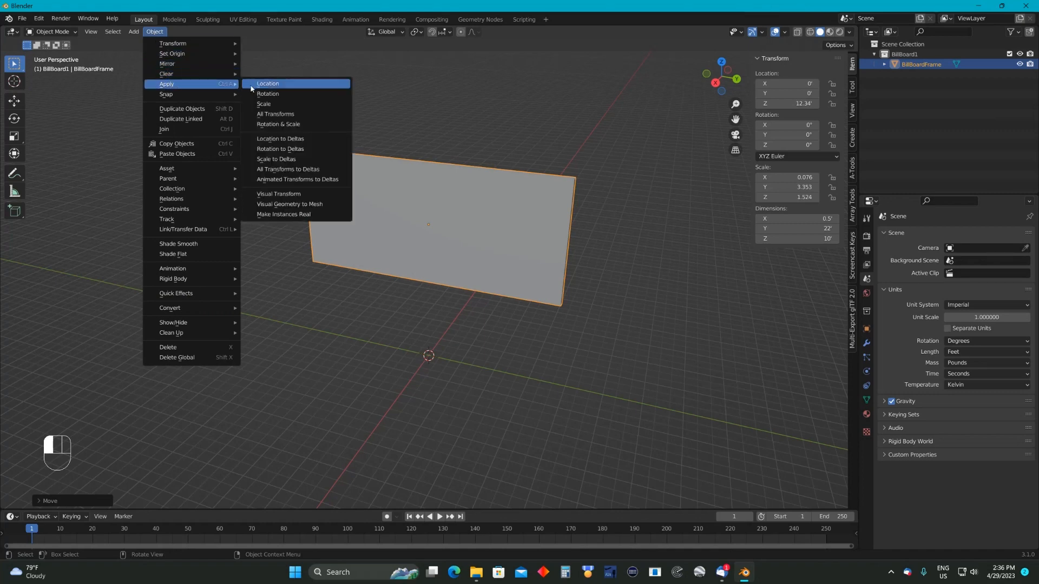
{"action": "left_click", "coordinate": [264, 115]}
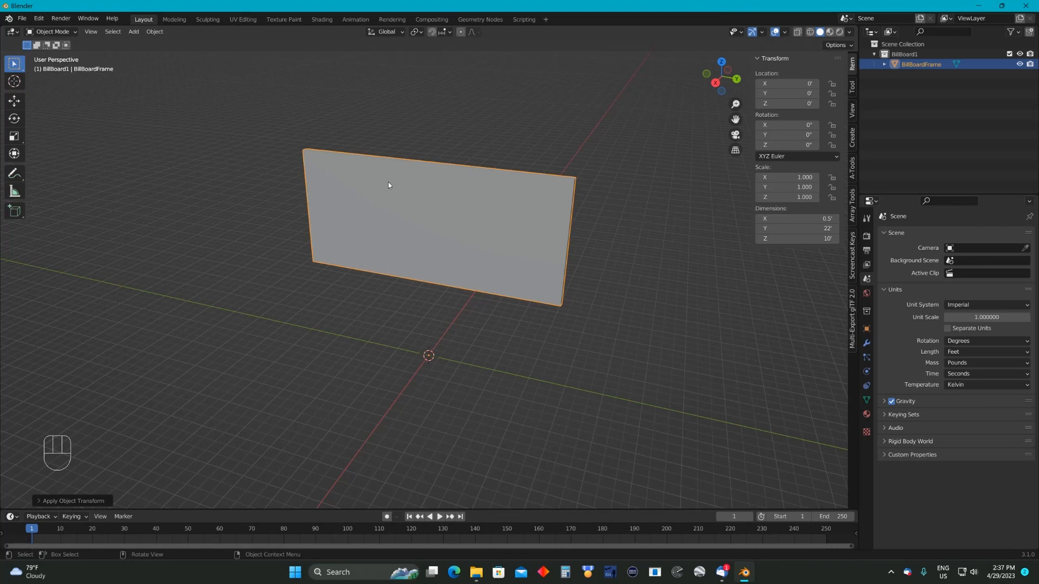
In right orthographic view, raise the BillBoardFrame panel by about 3.77 ft along Z
{"action": "scroll", "coordinate": [517, 130], "scroll_direction": "down", "scroll_amount": 3}
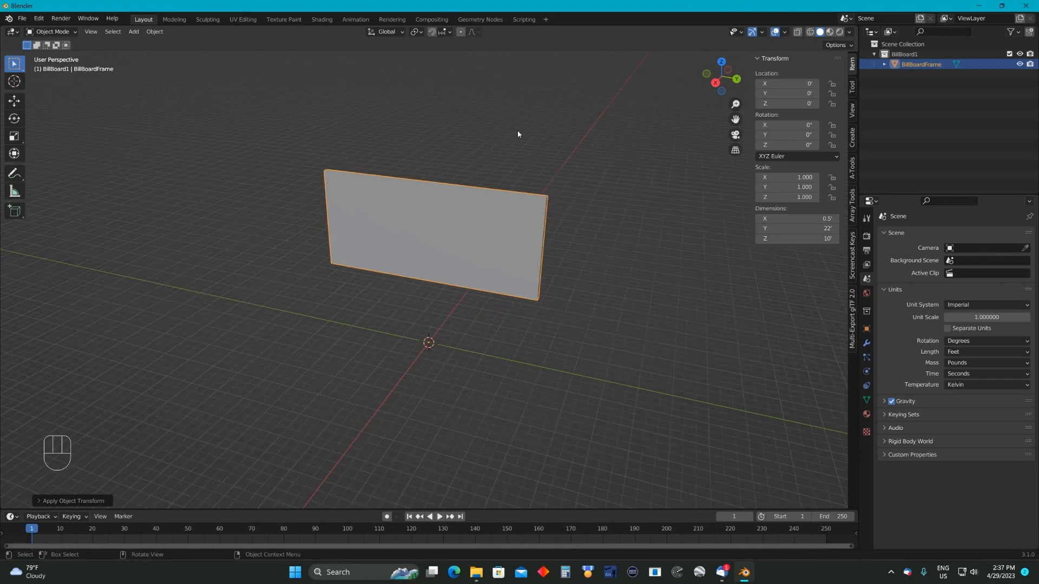
{"action": "scroll", "coordinate": [509, 128], "scroll_direction": "up", "scroll_amount": 3}
{"action": "middle_click_drag", "start_coordinate": [623, 116], "coordinate": [650, 91]}
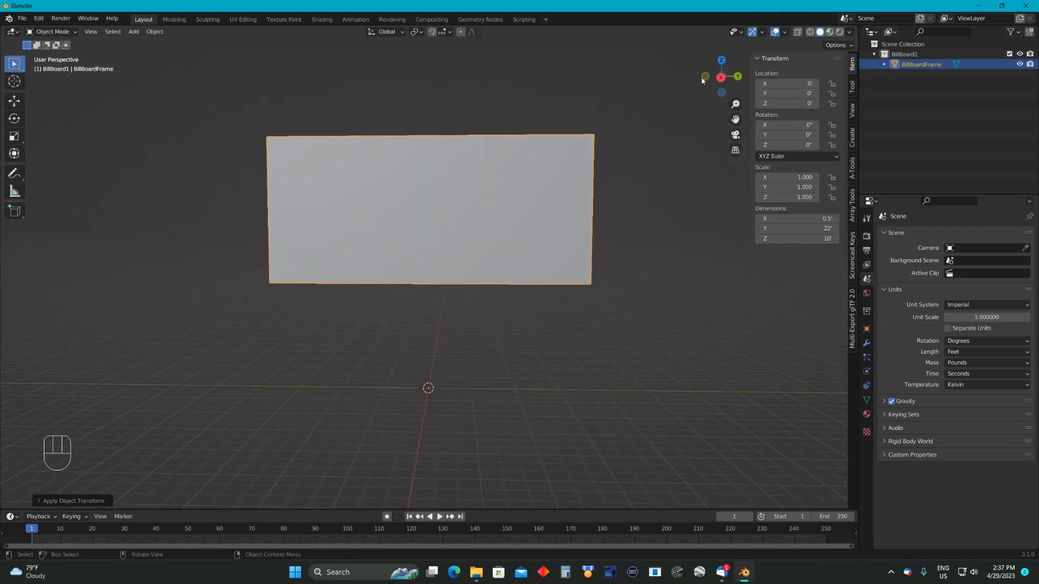
{"action": "left_click", "coordinate": [722, 77]}
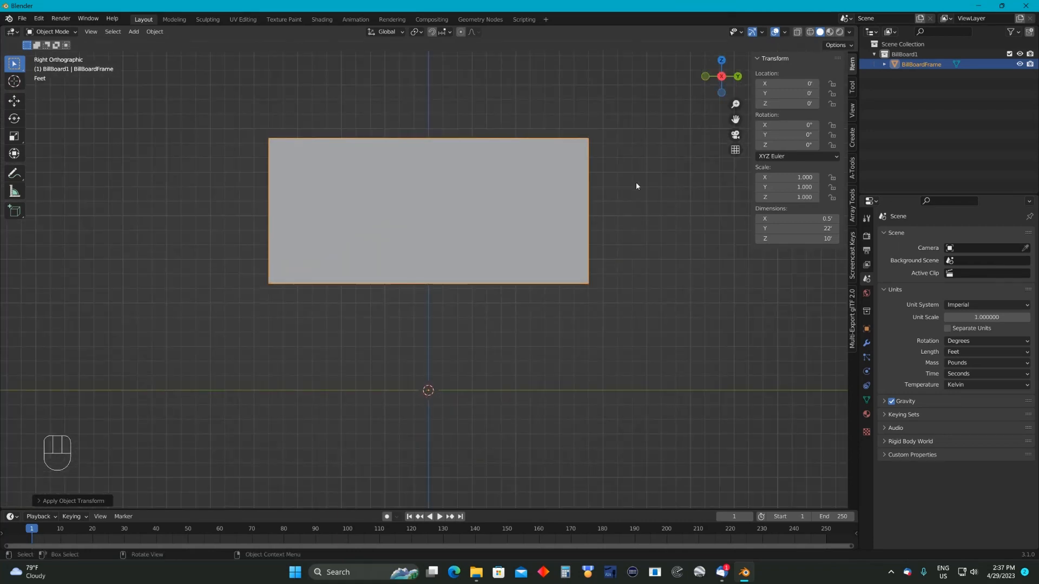
{"action": "scroll", "coordinate": [629, 241], "scroll_direction": "up", "scroll_amount": 2}
{"action": "scroll", "coordinate": [631, 246], "scroll_direction": "down", "scroll_amount": 1}
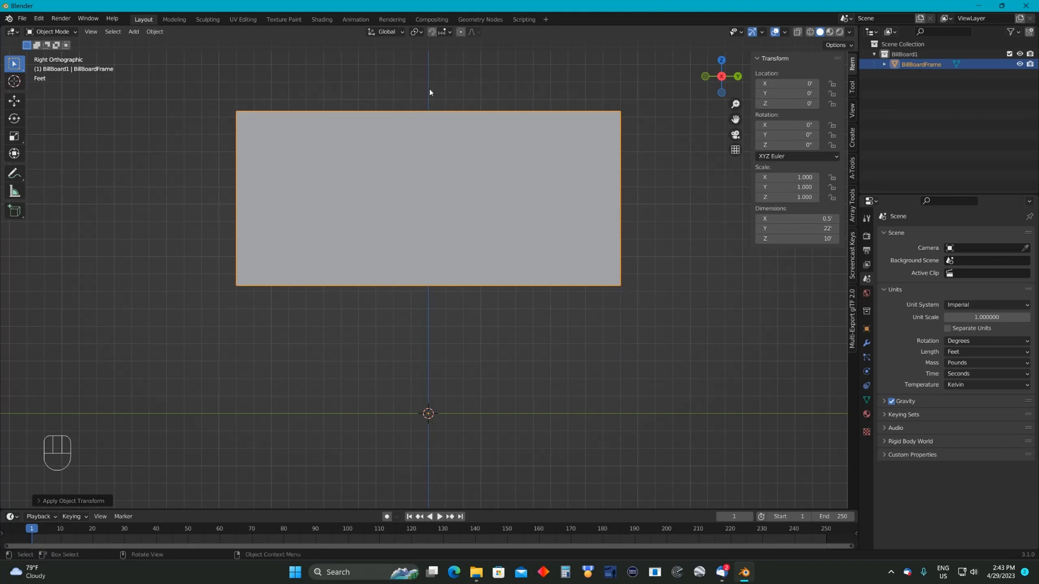
{"action": "left_click", "coordinate": [14, 100]}
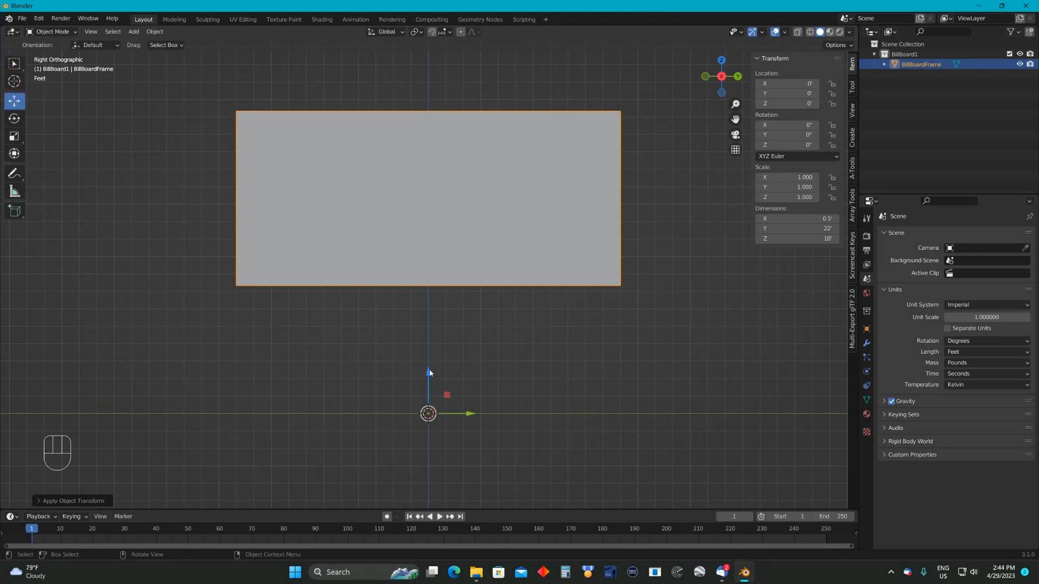
{"action": "left_click_drag", "start_coordinate": [430, 369], "coordinate": [437, 303]}
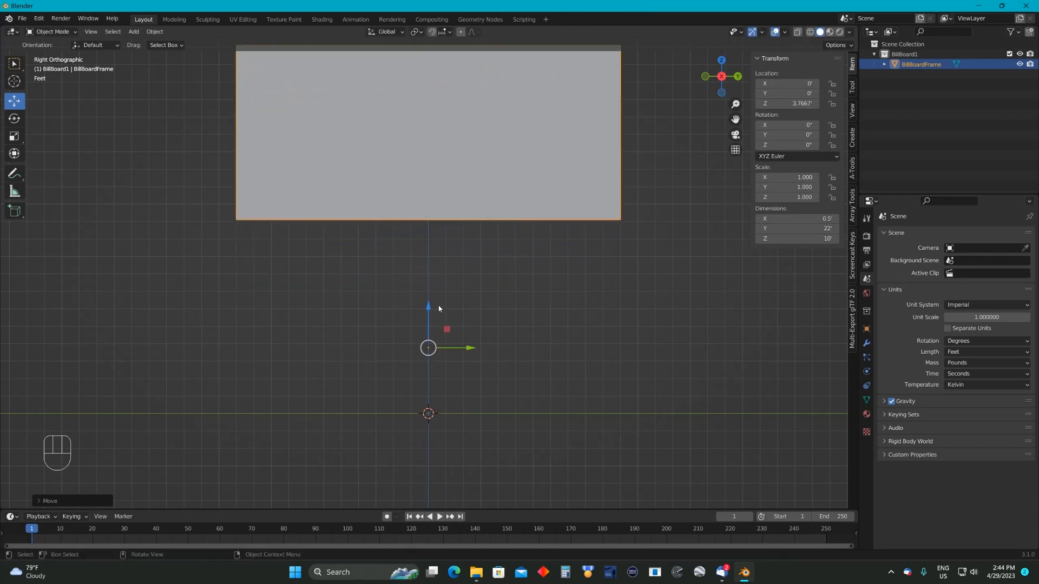
Add a cylinder mesh at the world origin below the billboard frame
{"action": "middle_click_drag", "start_coordinate": [506, 292], "coordinate": [404, 332]}
{"action": "scroll", "coordinate": [404, 330], "scroll_direction": "down", "scroll_amount": 2}
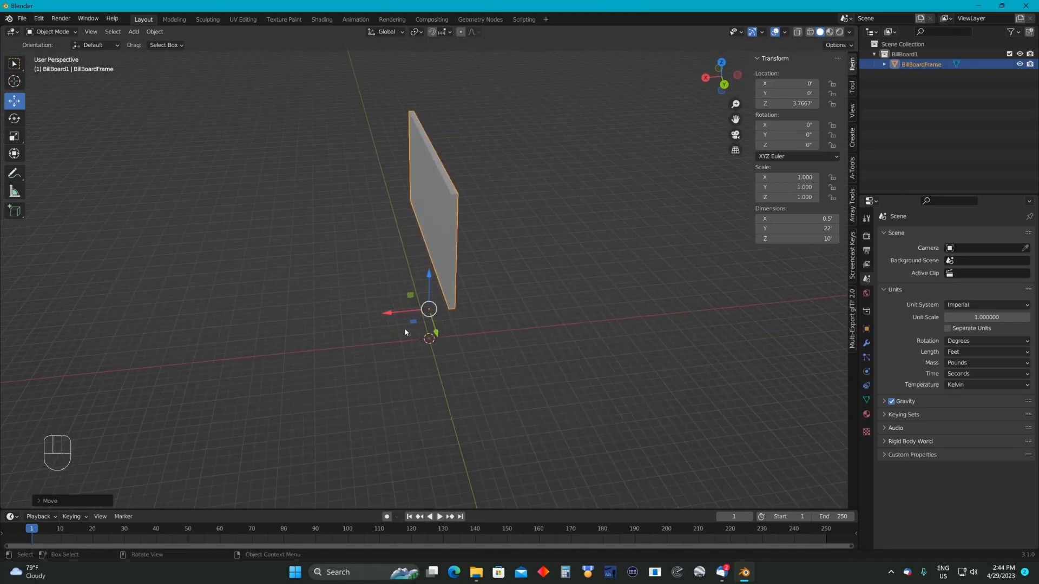
{"action": "scroll", "coordinate": [407, 320], "scroll_direction": "down", "scroll_amount": 1}
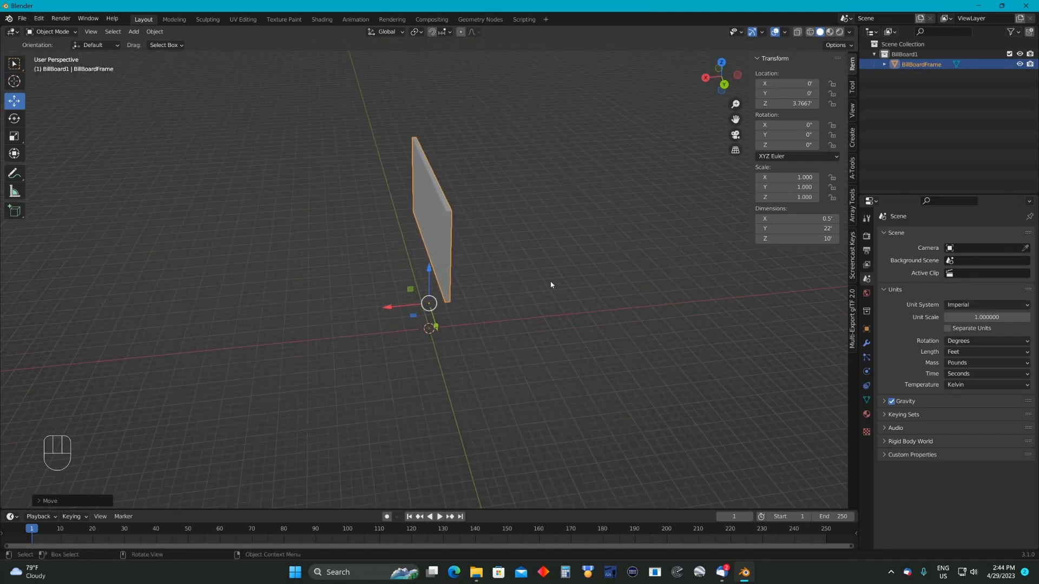
{"action": "middle_click_drag", "start_coordinate": [551, 284], "coordinate": [549, 279]}
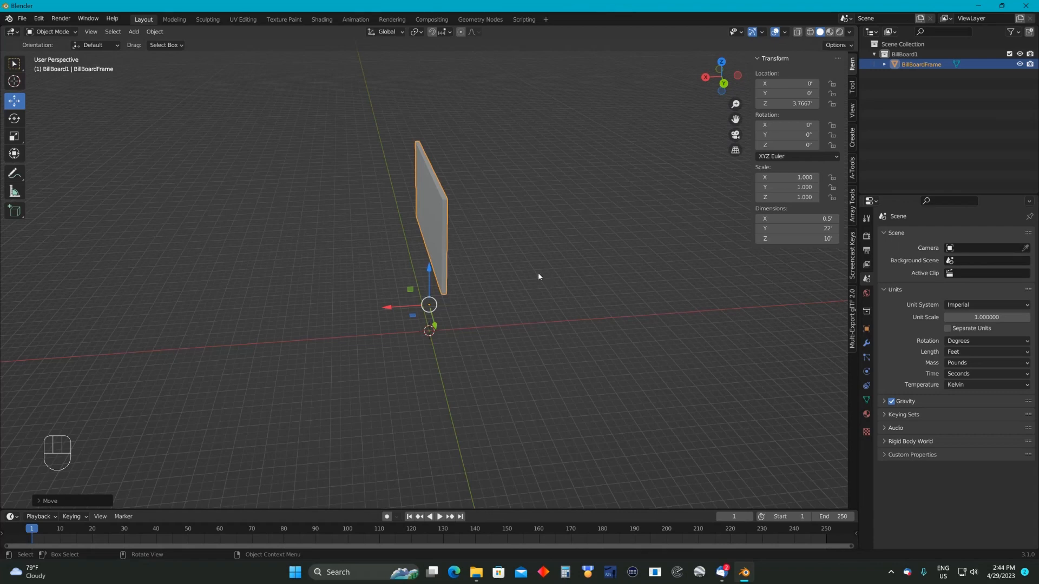
{"action": "middle_click_drag", "start_coordinate": [531, 276], "coordinate": [593, 279]}
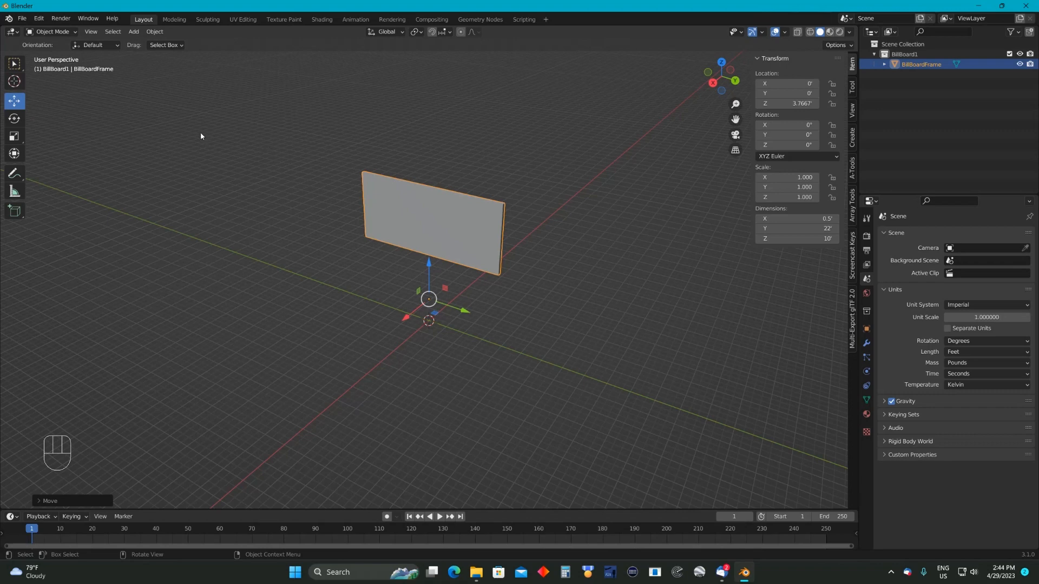
{"action": "left_click", "coordinate": [17, 66]}
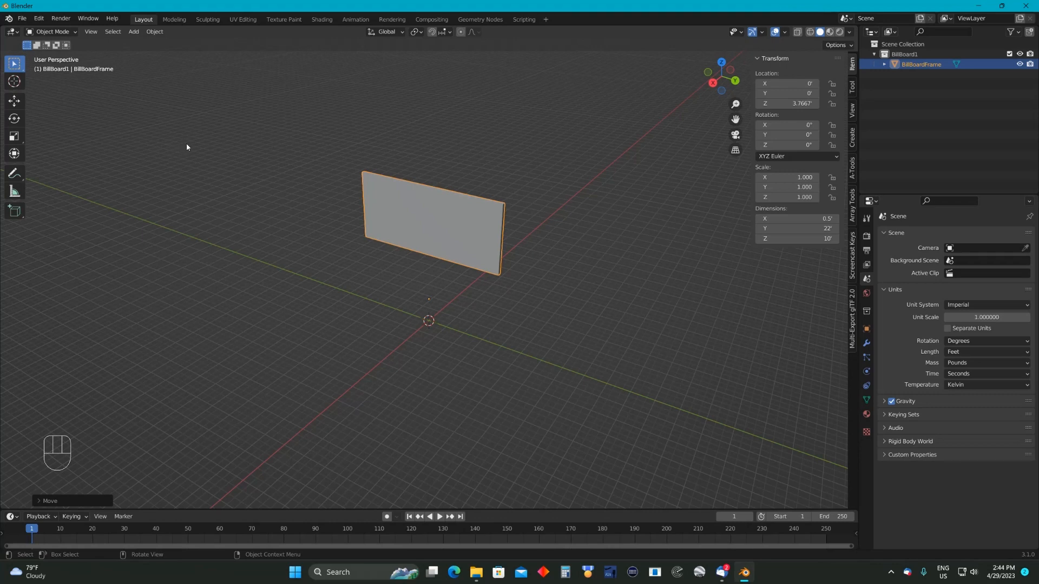
{"action": "middle_click_drag", "start_coordinate": [187, 147], "coordinate": [194, 142]}
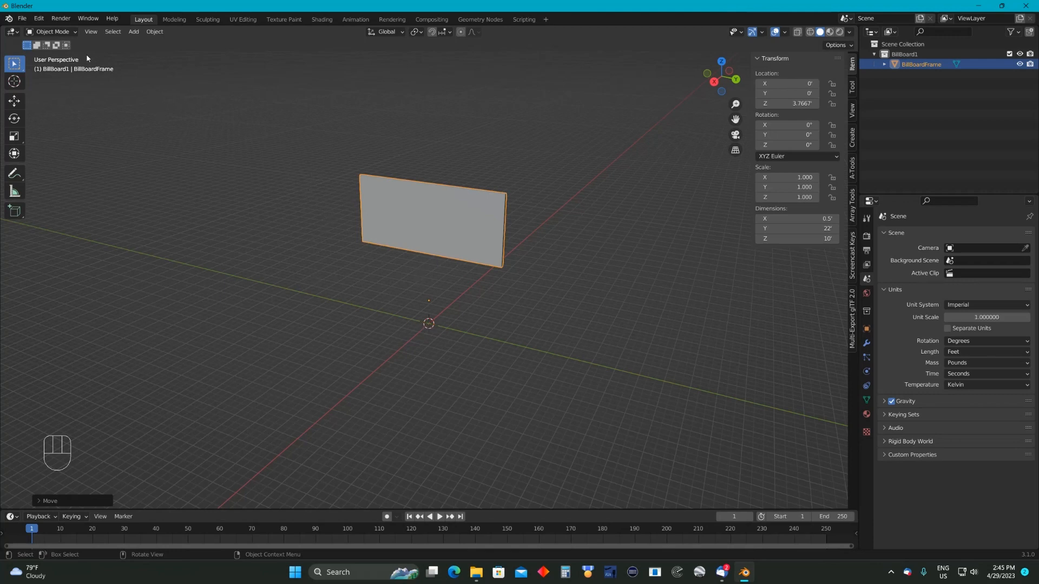
{"action": "left_click", "coordinate": [133, 32]}
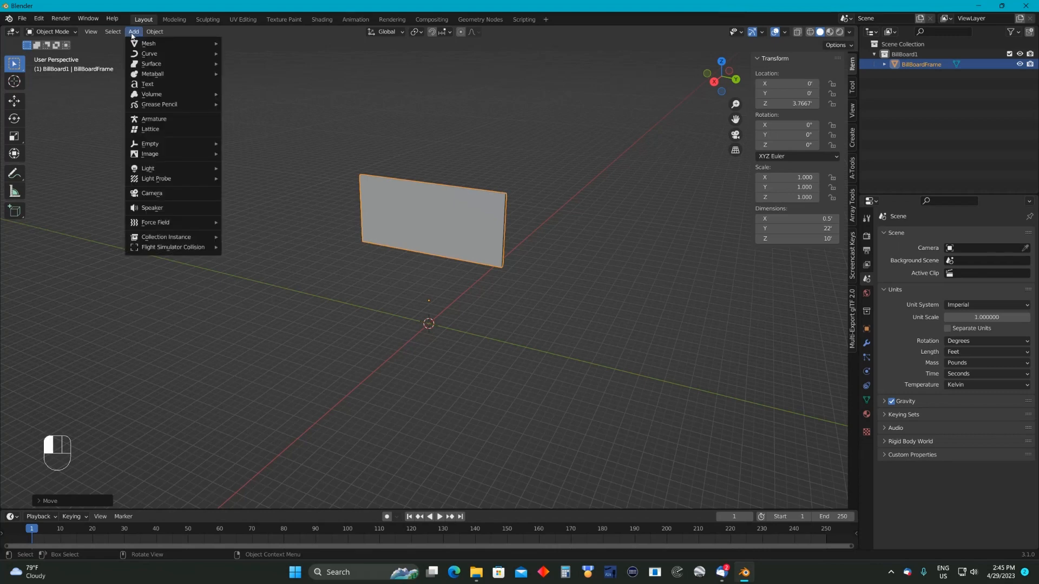
{"action": "mouse_move", "coordinate": [149, 46]}
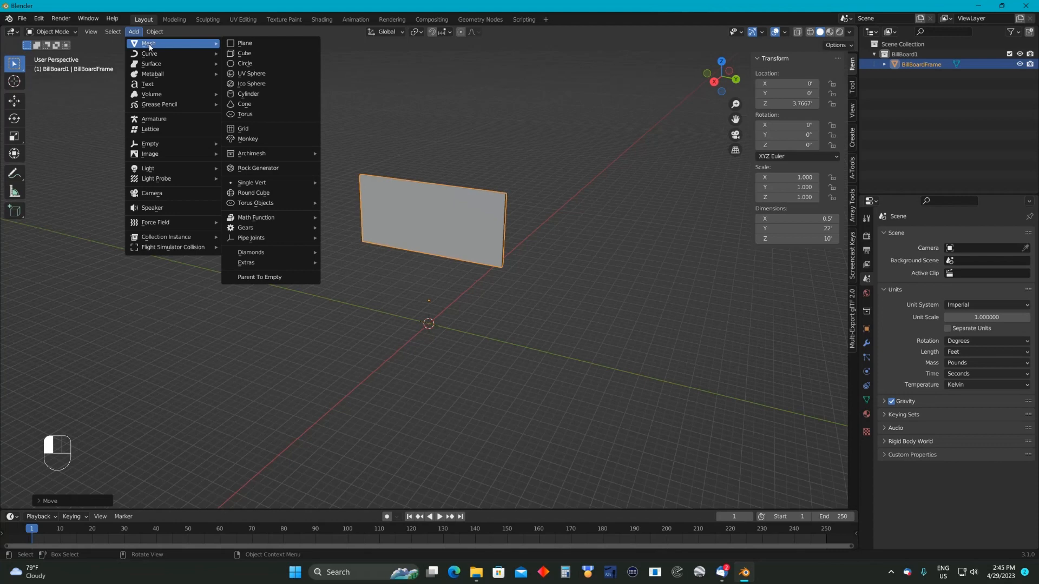
{"action": "left_click", "coordinate": [248, 95]}
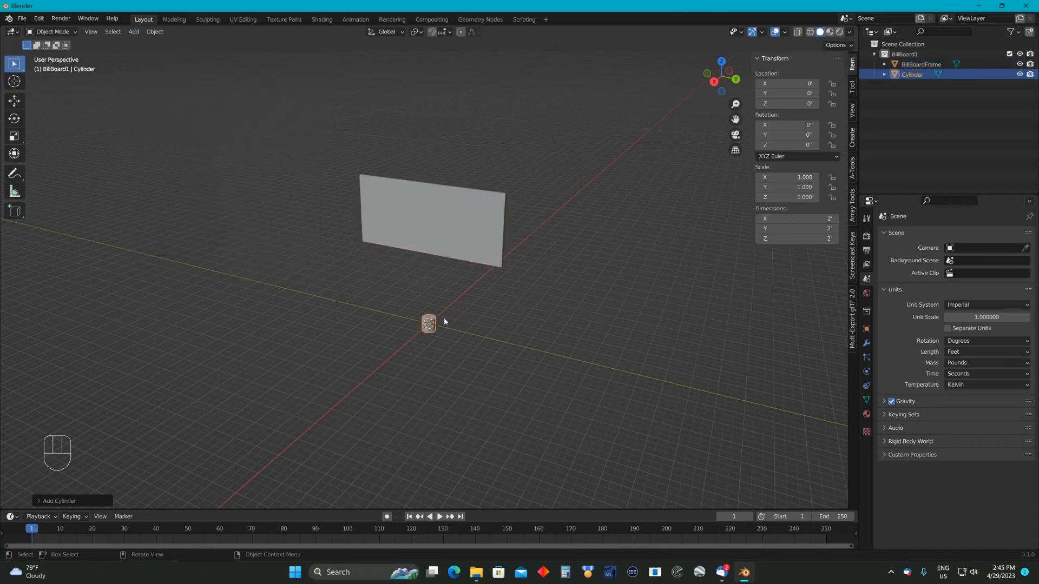
Set the cylinder's Z dimension to 14 ft
{"action": "scroll", "coordinate": [470, 317], "scroll_direction": "up", "scroll_amount": 2}
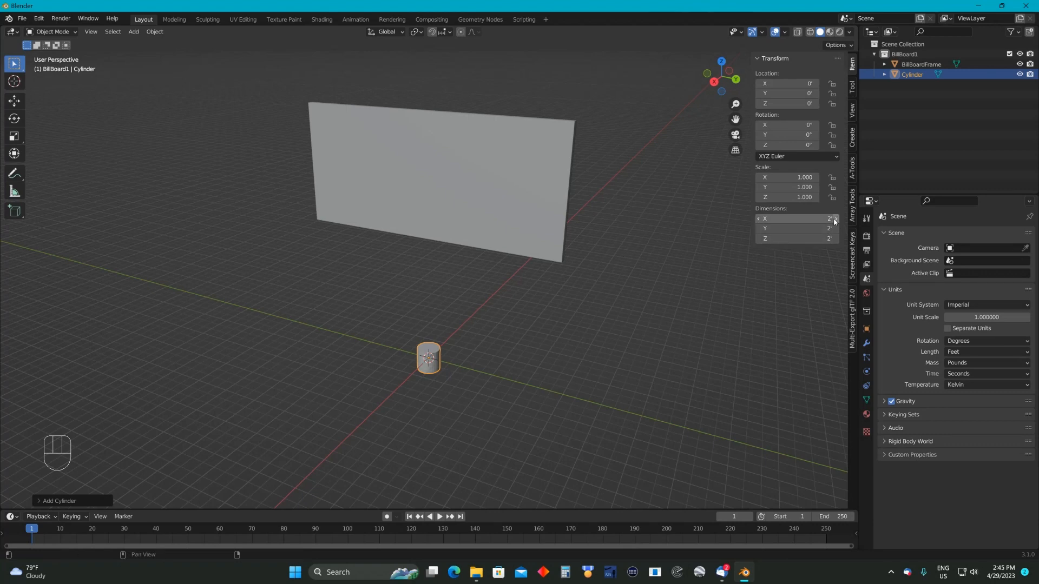
{"action": "left_click", "coordinate": [814, 239]}
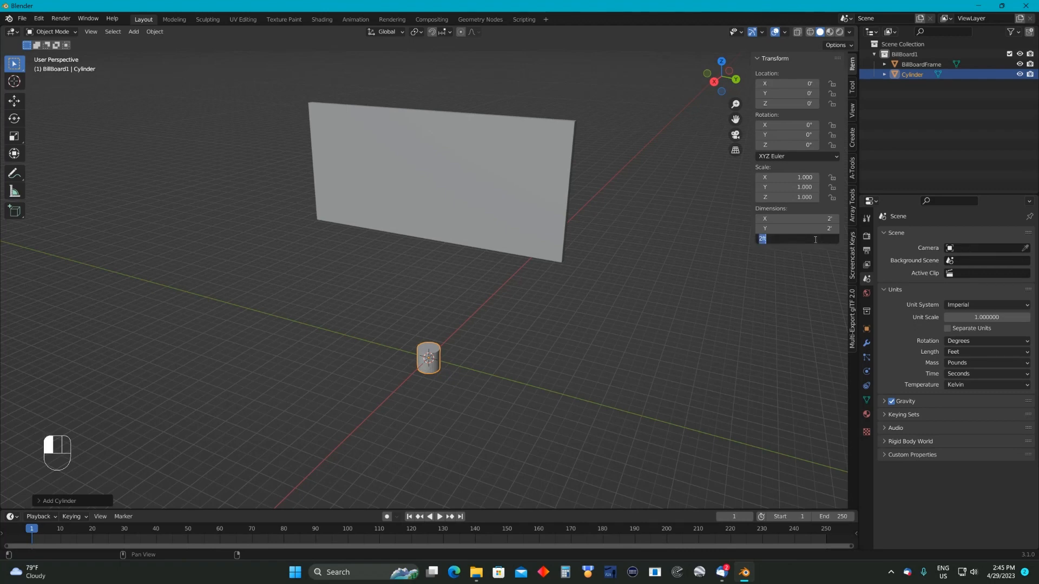
{"action": "type", "text": "14"}
{"action": "key", "text": "Return"}
Thin the cylinder into a pole by setting its X and Y dimensions to 1 ft each
{"action": "left_click", "coordinate": [816, 220]}
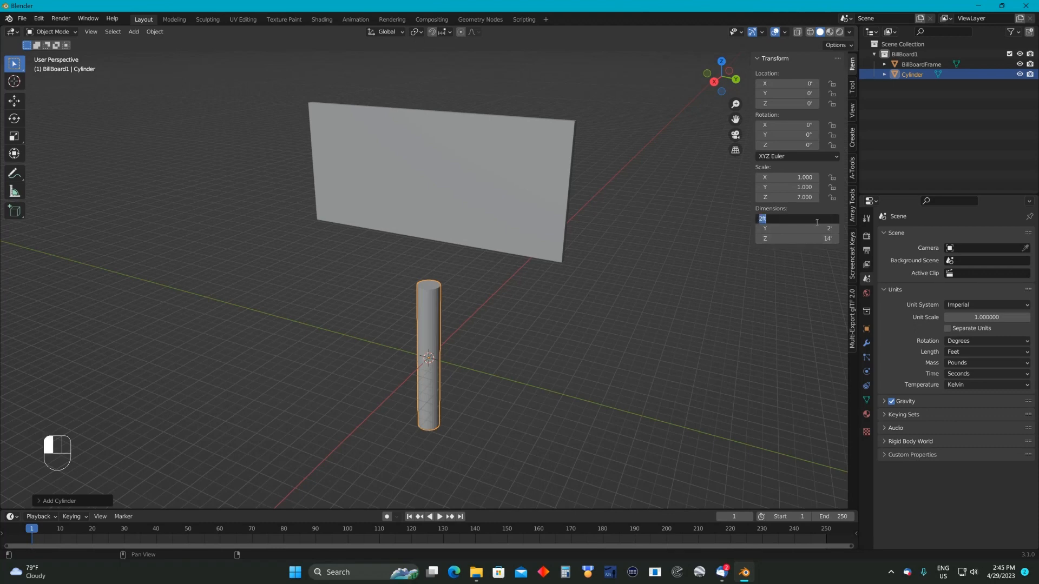
{"action": "type", "text": "1"}
{"action": "key", "text": "Return"}
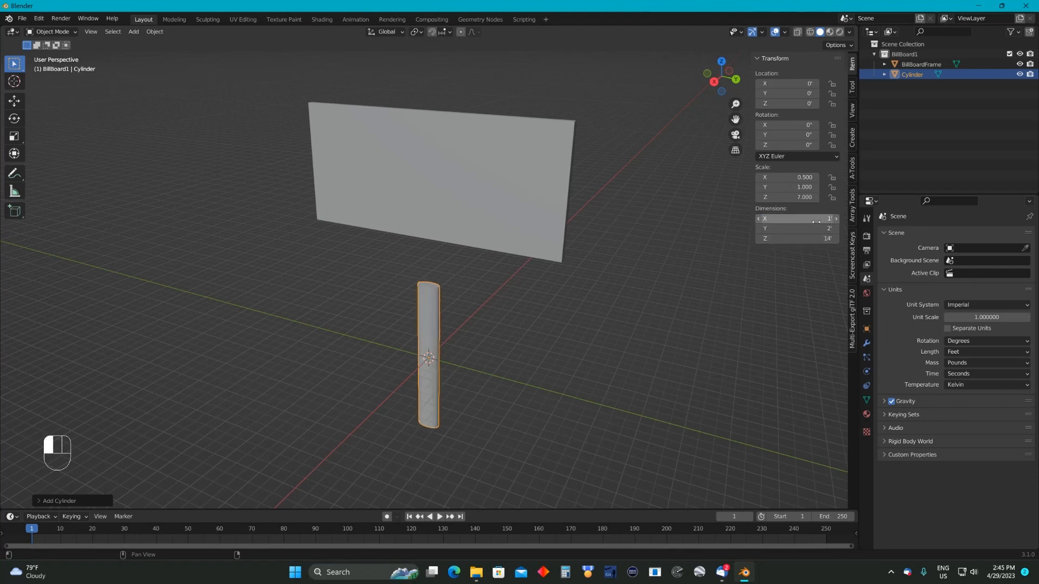
{"action": "left_click", "coordinate": [817, 228]}
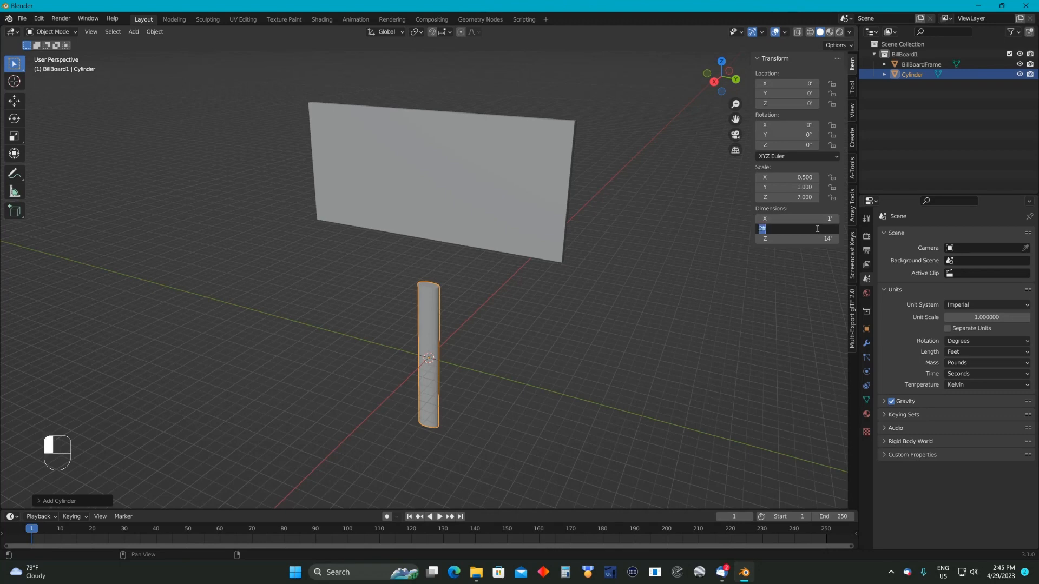
{"action": "type", "text": "1"}
{"action": "key", "text": "Return"}
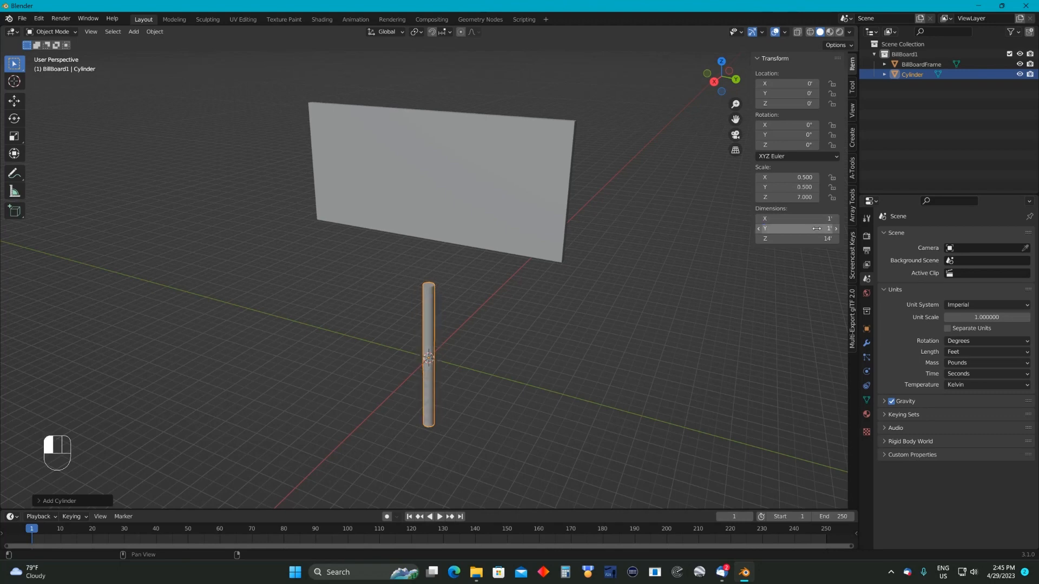
In back orthographic view, raise the cylinder pole about 4.05 ft along Z toward the underside of the billboard frame
{"action": "middle_click_drag", "start_coordinate": [548, 297], "coordinate": [473, 281]}
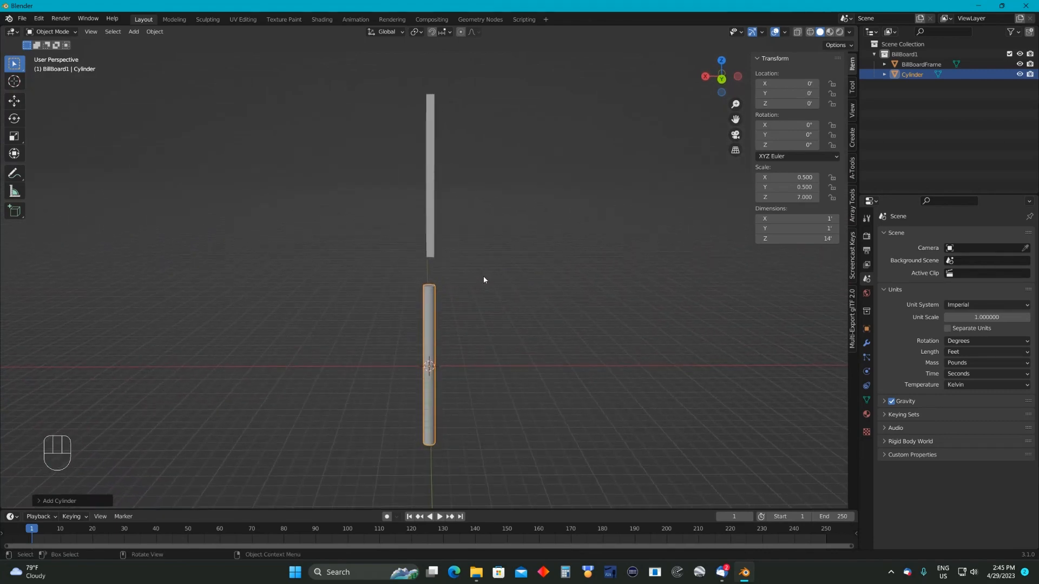
{"action": "left_click", "coordinate": [722, 80]}
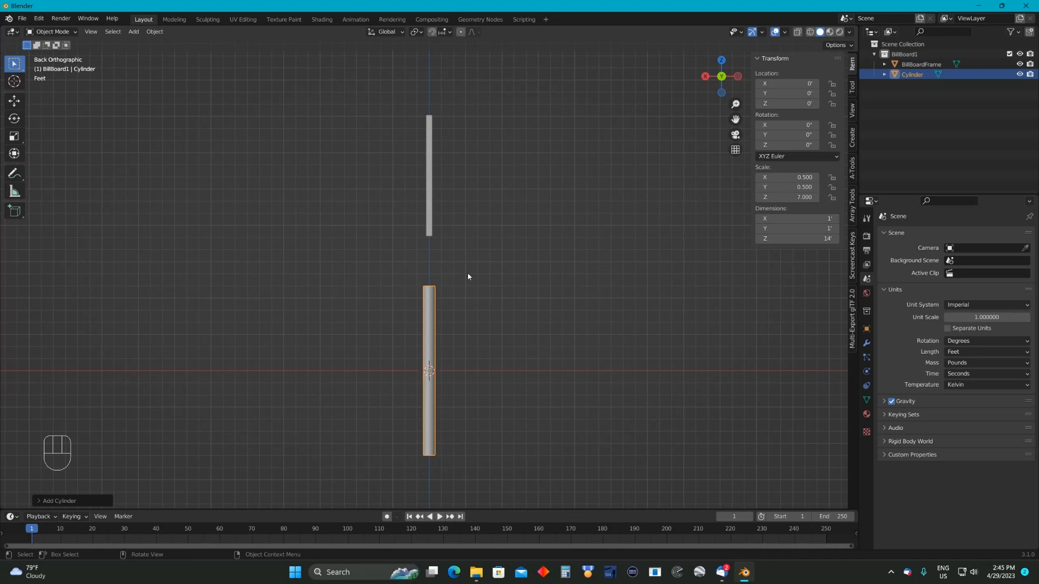
{"action": "left_click", "coordinate": [14, 101]}
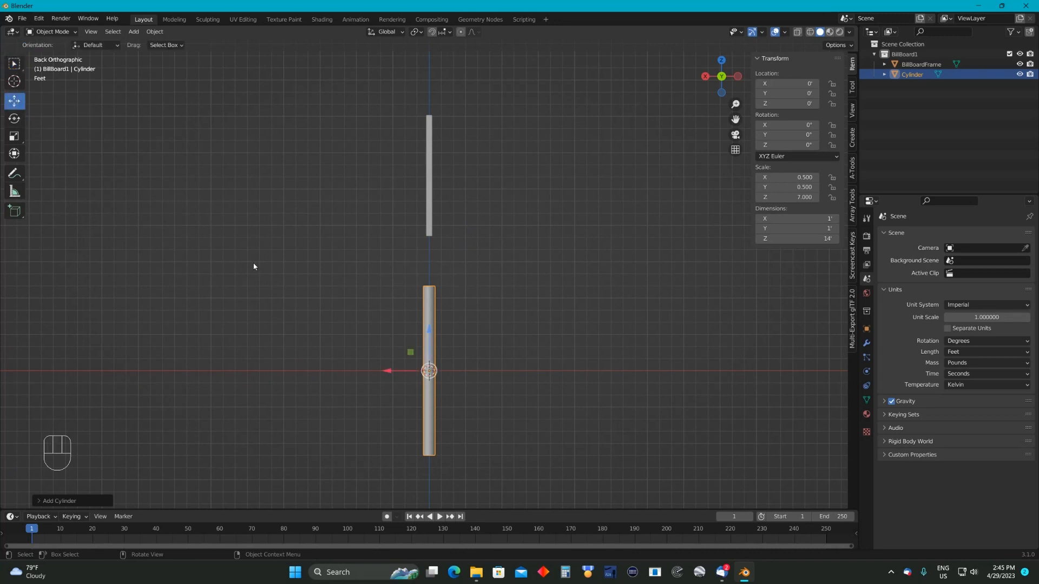
{"action": "left_click_drag", "start_coordinate": [430, 328], "coordinate": [427, 278]}
{"action": "scroll", "coordinate": [468, 244], "scroll_direction": "up", "scroll_amount": 2}
{"action": "scroll", "coordinate": [469, 244], "scroll_direction": "up", "scroll_amount": 1}
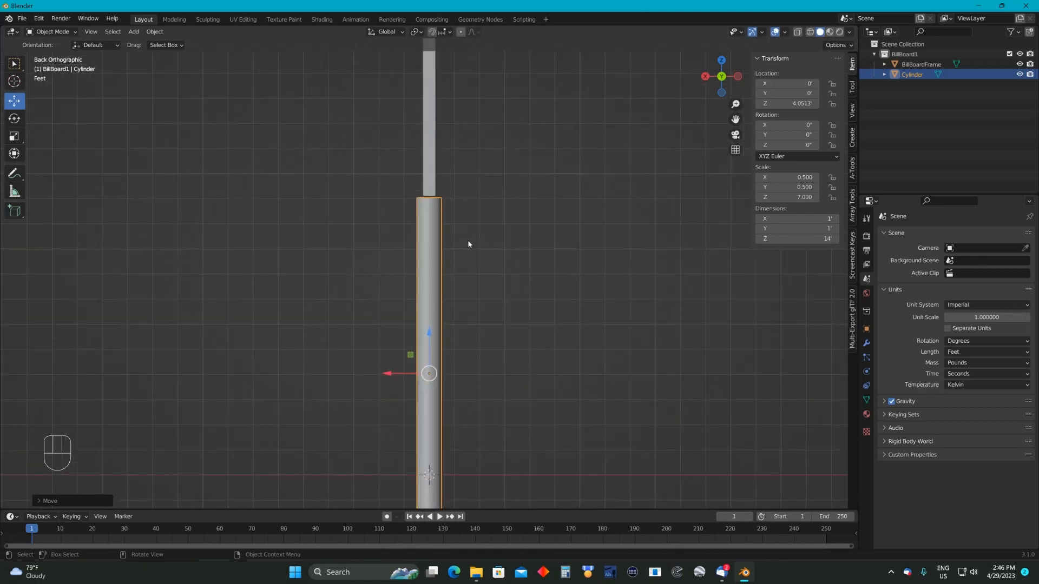
Nudge the pole up to a Z location of about 4.11 ft against the frame's underside, and deselect it
{"action": "left_click_drag", "start_coordinate": [736, 119], "coordinate": [727, 92]}
{"action": "scroll", "coordinate": [540, 219], "scroll_direction": "down", "scroll_amount": 1}
{"action": "scroll", "coordinate": [539, 219], "scroll_direction": "up", "scroll_amount": 2}
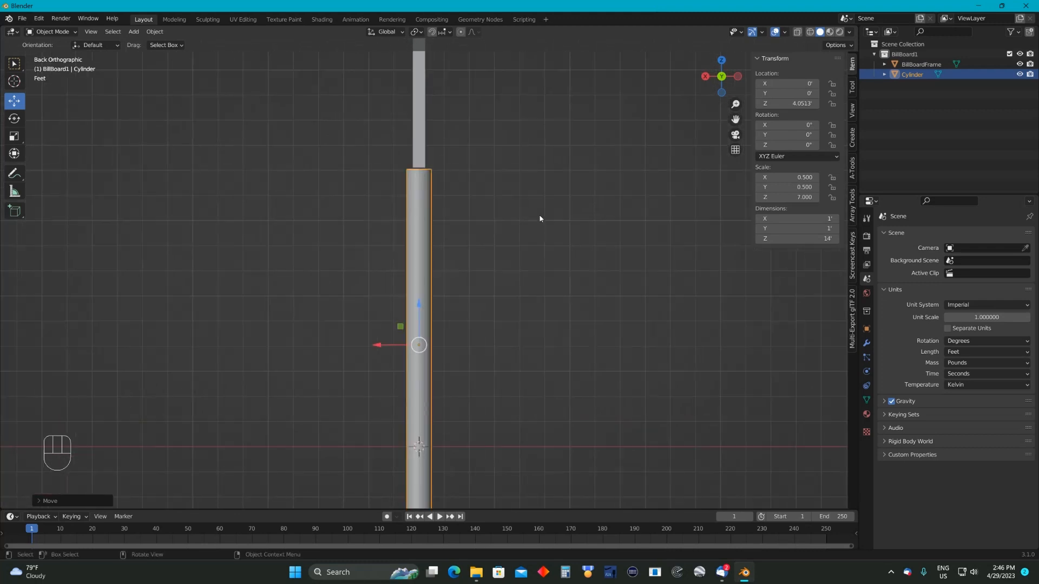
{"action": "left_click_drag", "start_coordinate": [417, 317], "coordinate": [417, 314]}
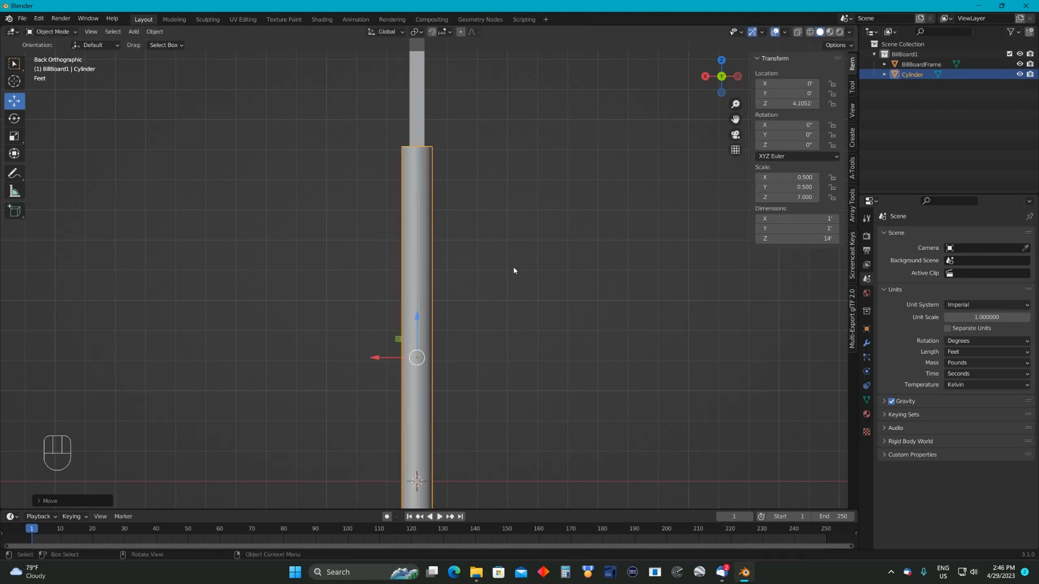
{"action": "scroll", "coordinate": [514, 271], "scroll_direction": "down", "scroll_amount": 2}
{"action": "scroll", "coordinate": [514, 271], "scroll_direction": "down", "scroll_amount": 3}
{"action": "middle_click_drag", "start_coordinate": [517, 271], "coordinate": [590, 280]}
{"action": "scroll", "coordinate": [511, 290], "scroll_direction": "down", "scroll_amount": 1}
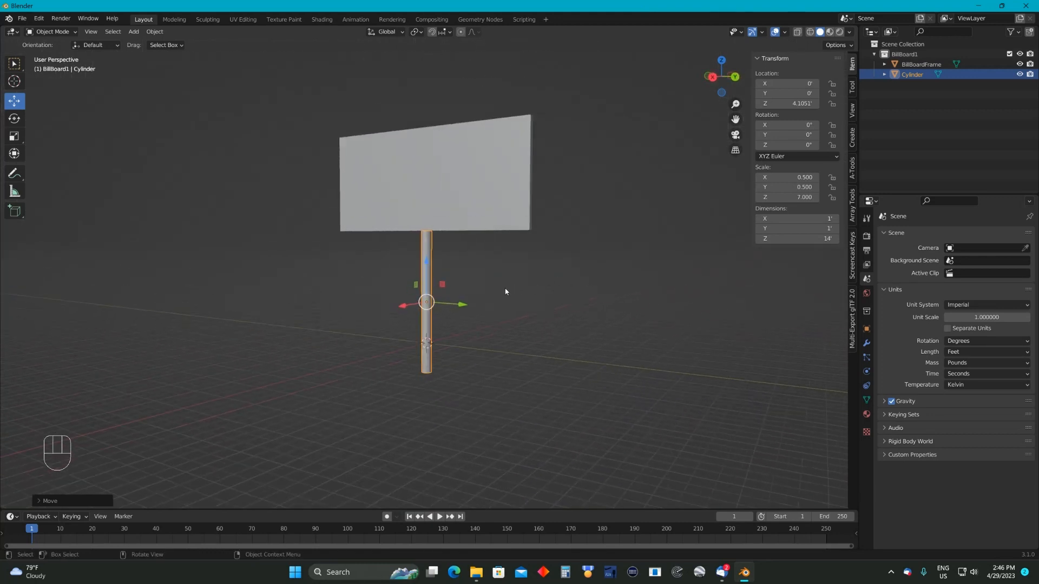
{"action": "left_click", "coordinate": [14, 64]}
{"action": "scroll", "coordinate": [479, 286], "scroll_direction": "down", "scroll_amount": 2}
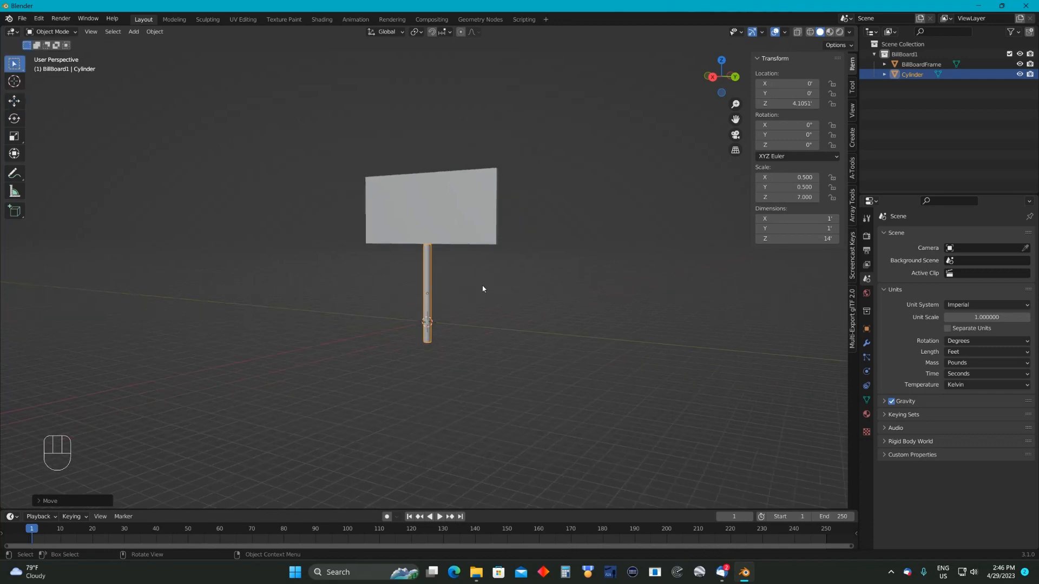
{"action": "left_click", "coordinate": [226, 230]}
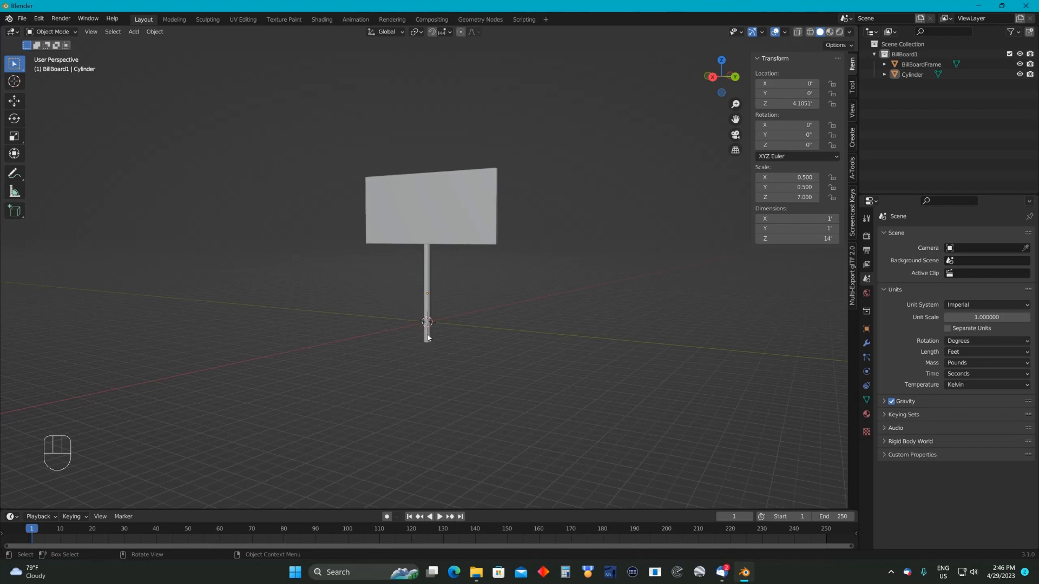
Apply all transforms to both the billboard frame and the pole, and clear the selection
{"action": "middle_click_drag", "start_coordinate": [540, 292], "coordinate": [497, 295]}
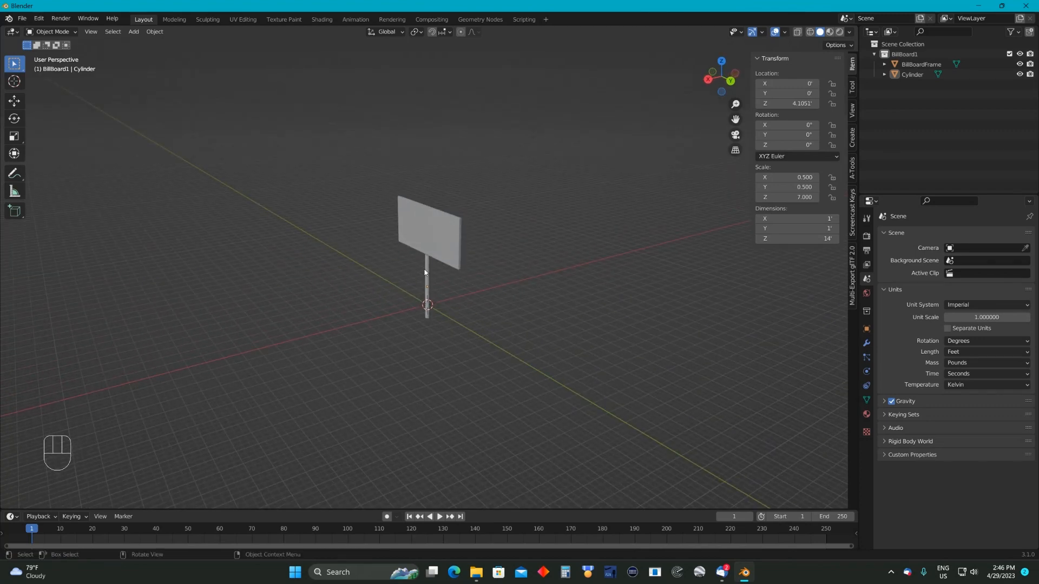
{"action": "scroll", "coordinate": [425, 272], "scroll_direction": "up", "scroll_amount": 4}
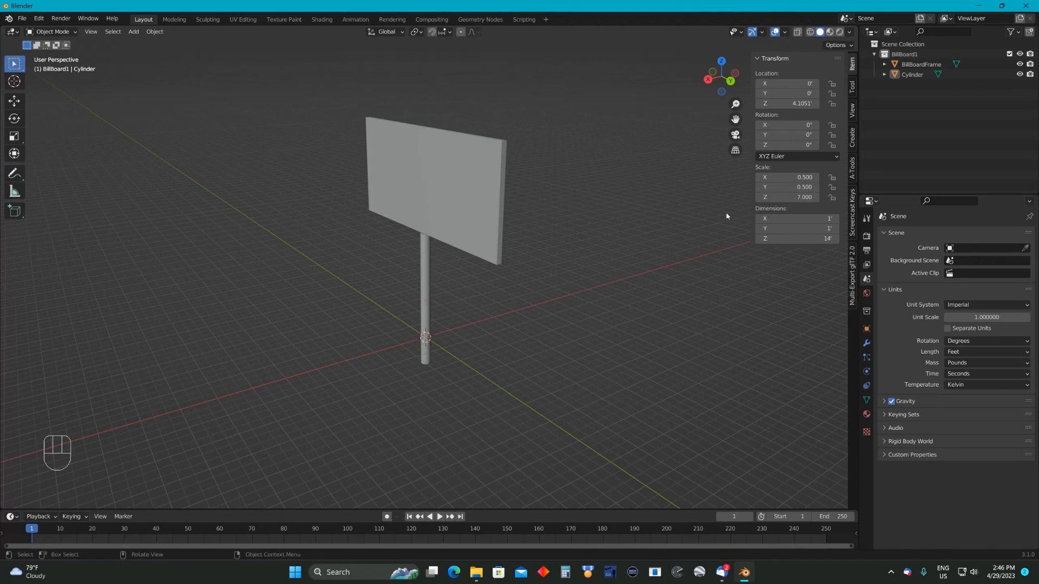
{"action": "scroll", "coordinate": [440, 203], "scroll_direction": "down", "scroll_amount": 1}
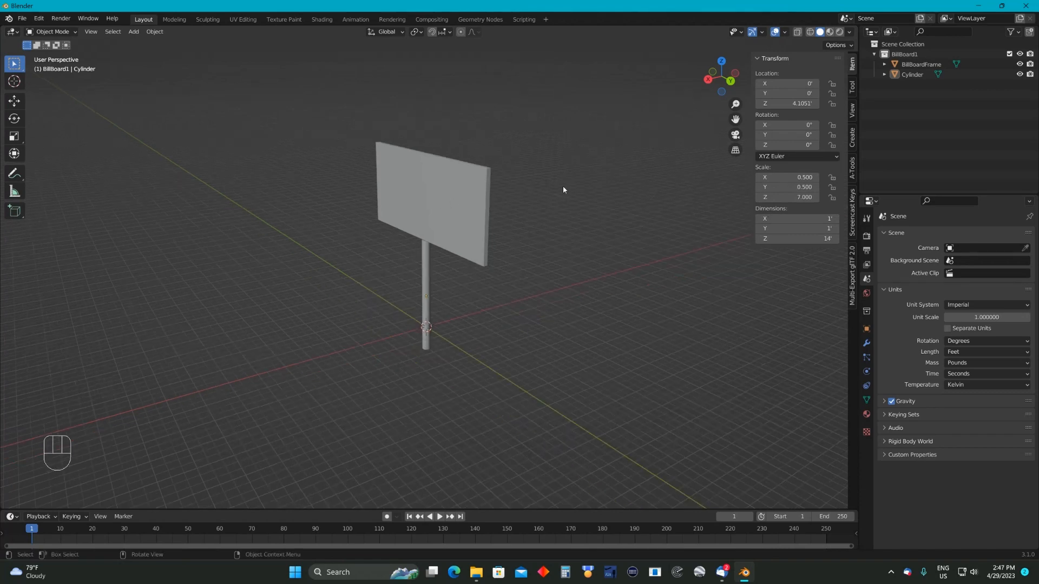
{"action": "key", "text": "a"}
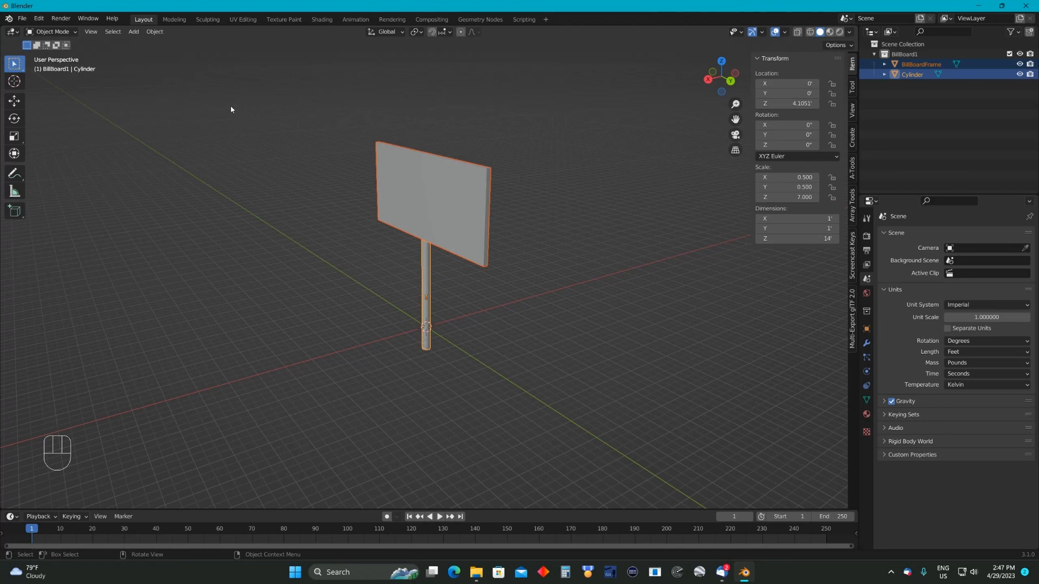
{"action": "left_click", "coordinate": [154, 33]}
{"action": "mouse_move", "coordinate": [216, 84]}
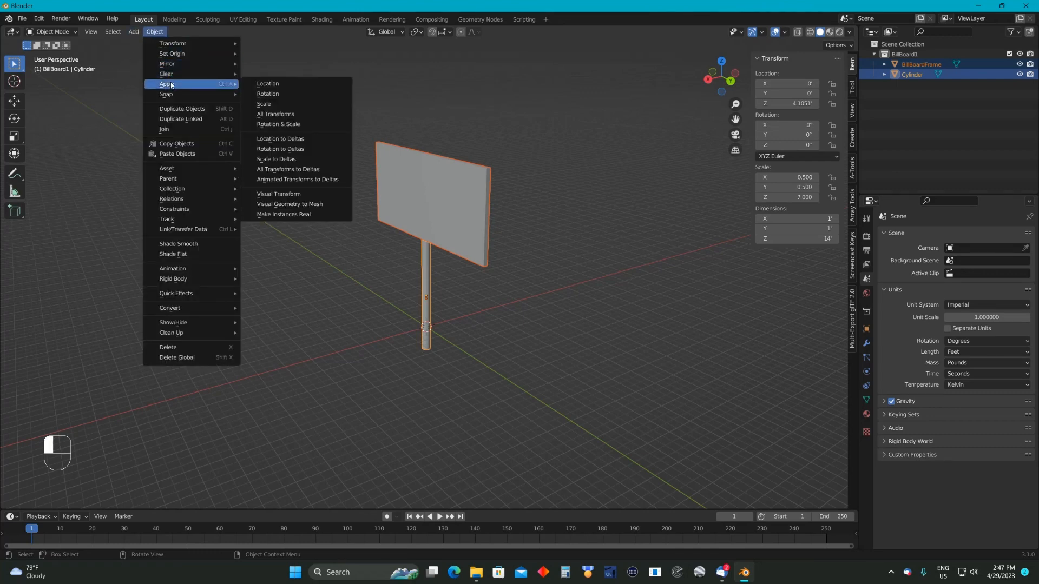
{"action": "left_click", "coordinate": [267, 114]}
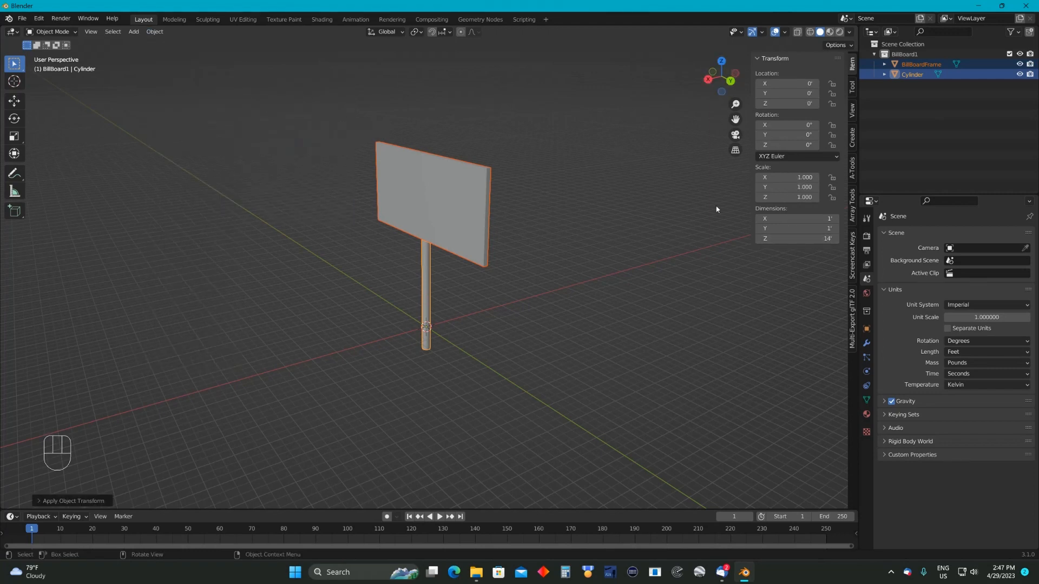
{"action": "left_click", "coordinate": [594, 161]}
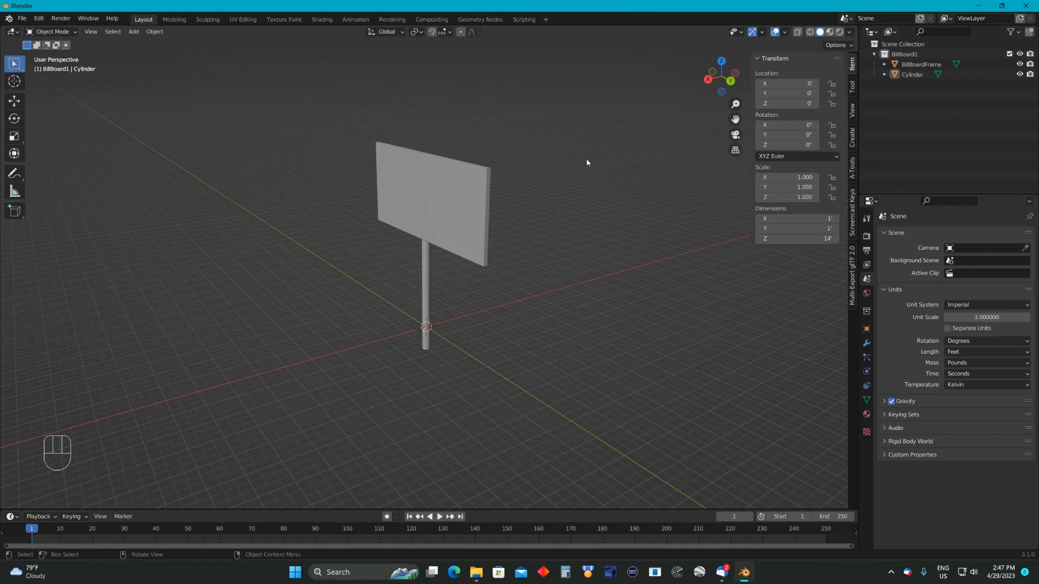
Select the BillBoardFrame panel and open it in the UV Editing workspace
{"action": "mouse_move", "coordinate": [587, 161]}
{"action": "middle_mouse_down"}
{"action": "mouse_move", "coordinate": [554, 143]}
{"action": "mouse_move", "coordinate": [499, 146]}
{"action": "mouse_move", "coordinate": [489, 169]}
{"action": "mouse_move", "coordinate": [547, 204]}
{"action": "mouse_move", "coordinate": [605, 199]}
{"action": "mouse_move", "coordinate": [629, 165]}
{"action": "mouse_move", "coordinate": [622, 156]}
{"action": "mouse_move", "coordinate": [561, 167]}
{"action": "mouse_move", "coordinate": [586, 180]}
{"action": "mouse_move", "coordinate": [615, 173]}
{"action": "mouse_move", "coordinate": [529, 142]}
{"action": "mouse_move", "coordinate": [498, 153]}
{"action": "mouse_move", "coordinate": [579, 179]}
{"action": "middle_mouse_up"}
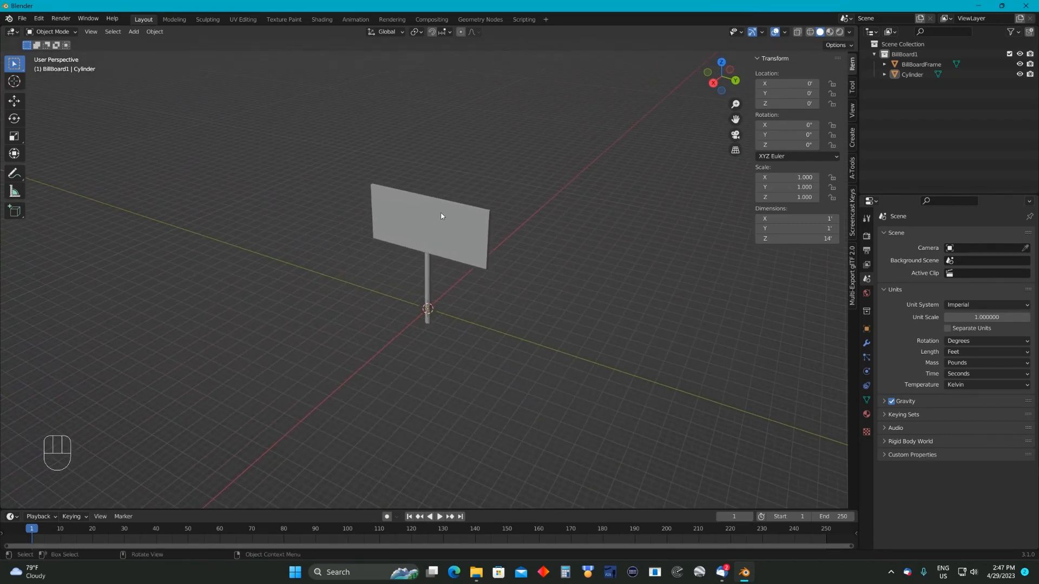
{"action": "scroll", "coordinate": [498, 180], "scroll_direction": "up", "scroll_amount": 2}
{"action": "middle_click_drag", "start_coordinate": [548, 172], "coordinate": [447, 163]}
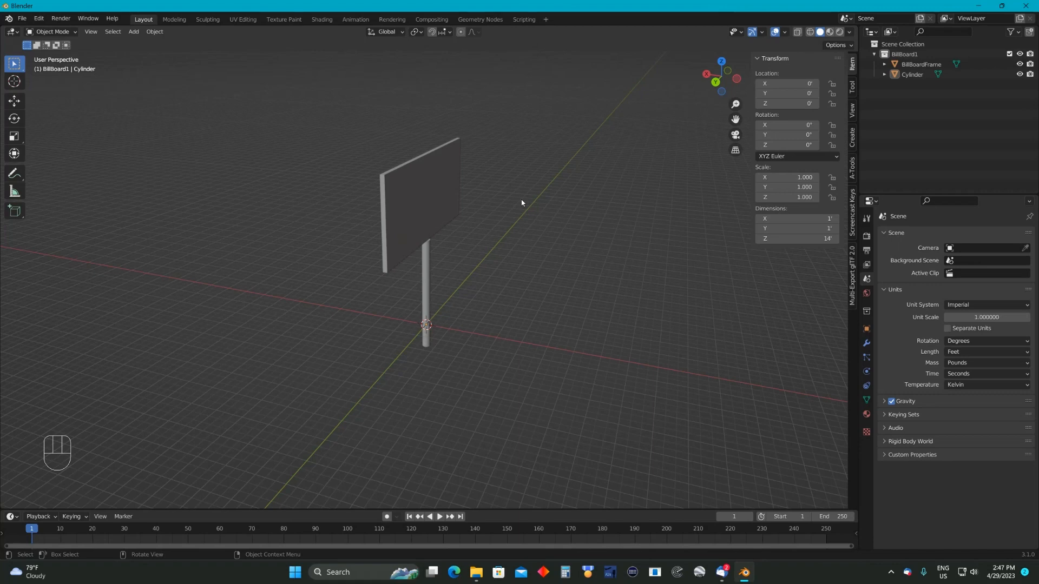
{"action": "middle_click_drag", "start_coordinate": [492, 186], "coordinate": [534, 190]}
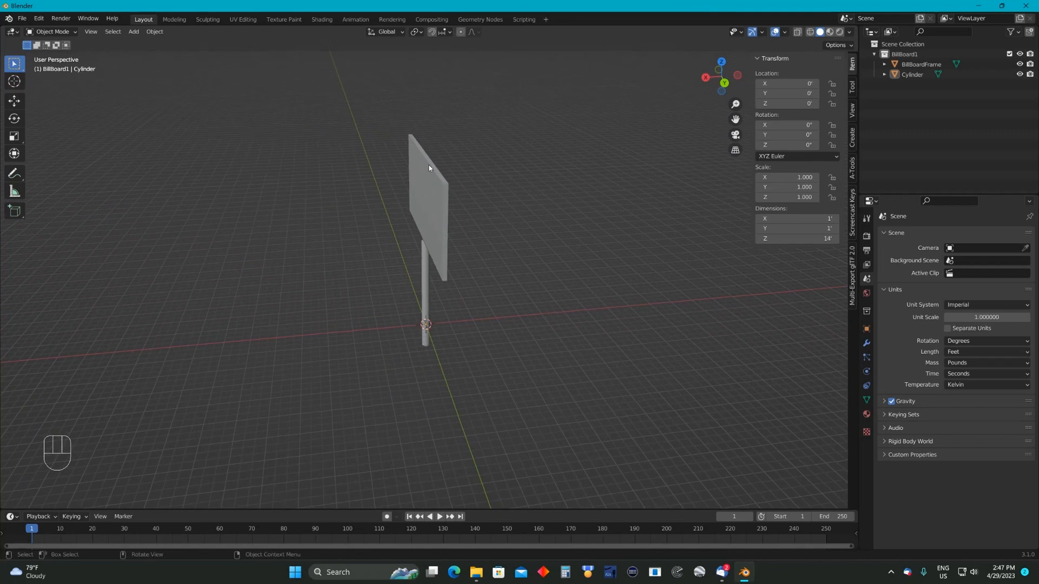
{"action": "middle_click_drag", "start_coordinate": [468, 200], "coordinate": [550, 203]}
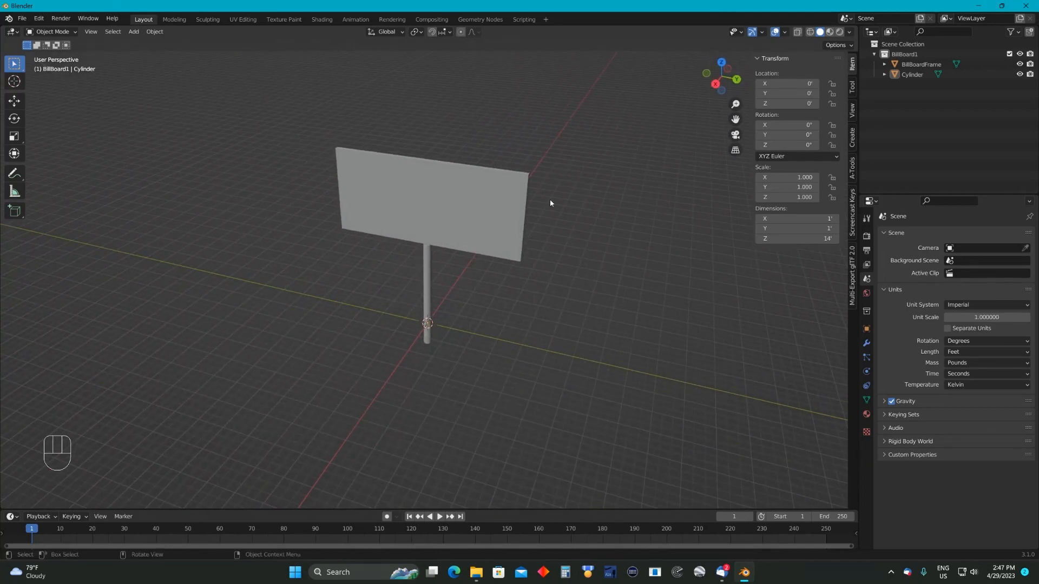
{"action": "scroll", "coordinate": [550, 199], "scroll_direction": "up", "scroll_amount": 1}
{"action": "scroll", "coordinate": [552, 199], "scroll_direction": "down", "scroll_amount": 1}
{"action": "left_click", "coordinate": [400, 191]}
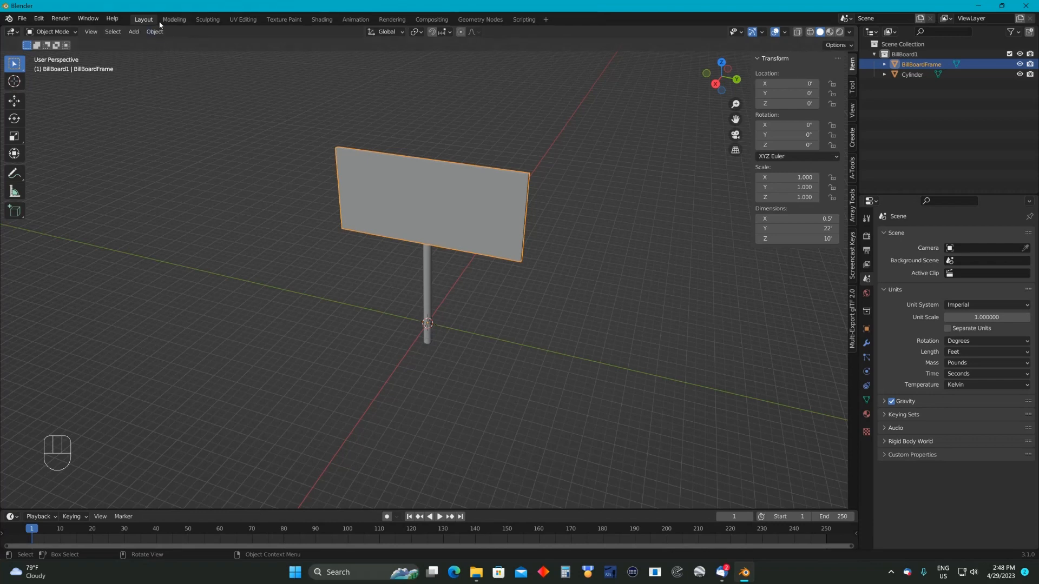
{"action": "left_click", "coordinate": [236, 20]}
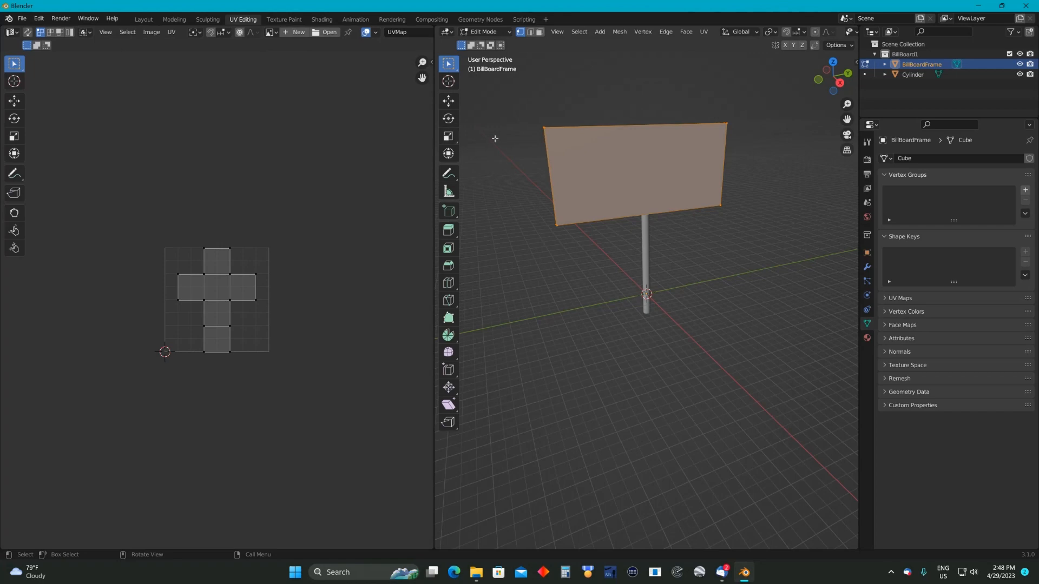
Deselect all of the frame's geometry in Edit Mode, with the panel's broad face in view
{"action": "key", "text": "alt+a"}
{"action": "middle_click_drag", "start_coordinate": [767, 166], "coordinate": [688, 193]}
{"action": "scroll", "coordinate": [650, 134], "scroll_direction": "down", "scroll_amount": 1}
{"action": "middle_click_drag", "start_coordinate": [693, 148], "coordinate": [698, 124]}
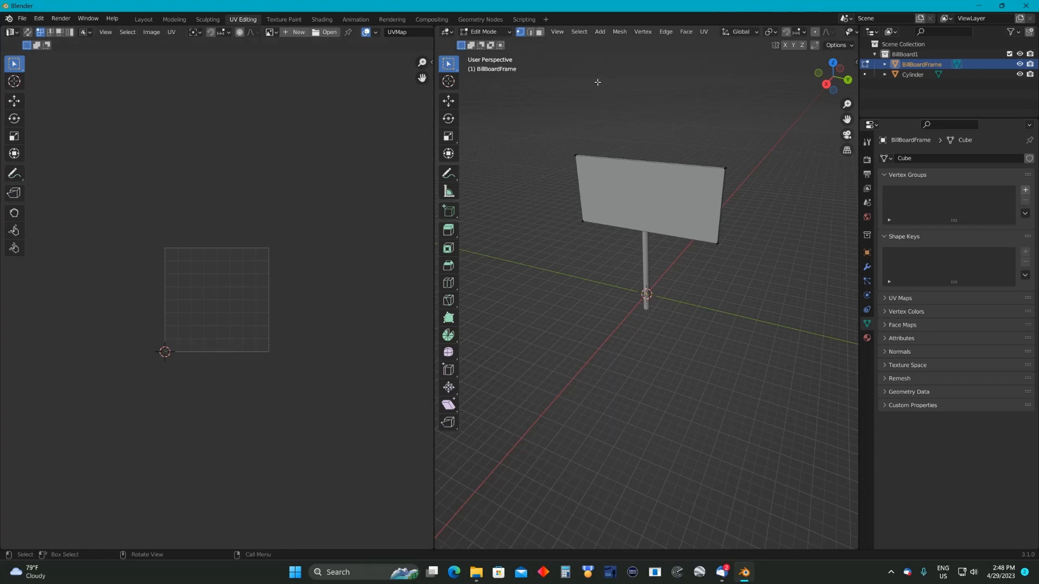
{"action": "left_click", "coordinate": [704, 32]}
{"action": "scroll", "coordinate": [599, 174], "scroll_direction": "up", "scroll_amount": 3}
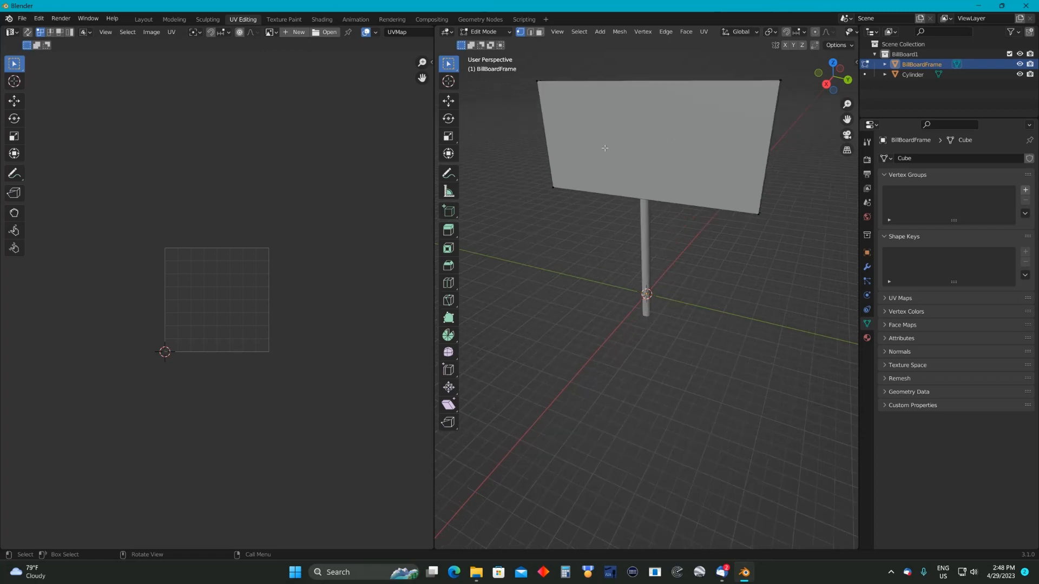
Return the frame to Object Mode and switch the 3D viewport to Material Preview shading
{"action": "left_click", "coordinate": [511, 31]}
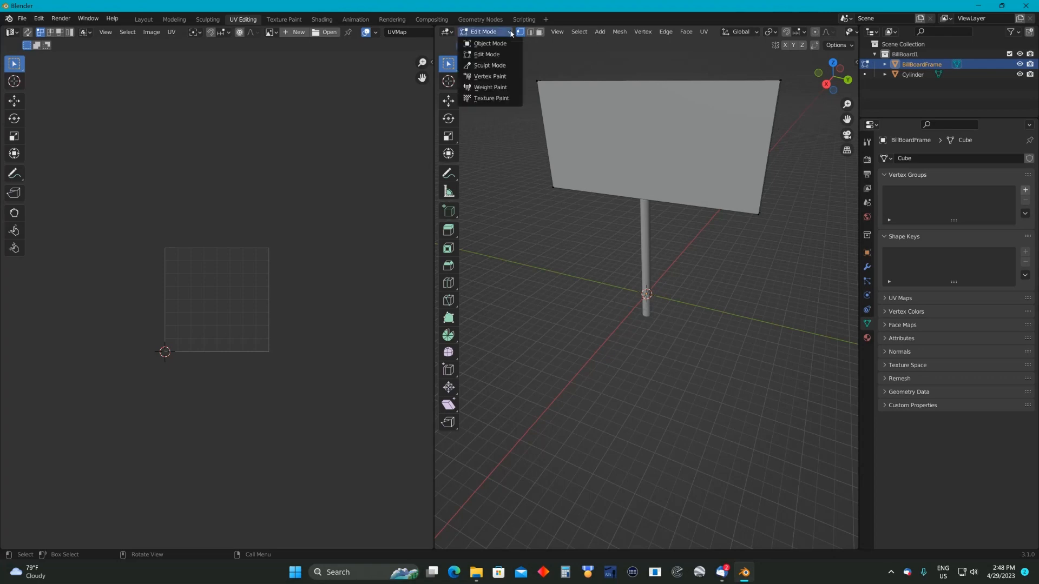
{"action": "left_click", "coordinate": [506, 45]}
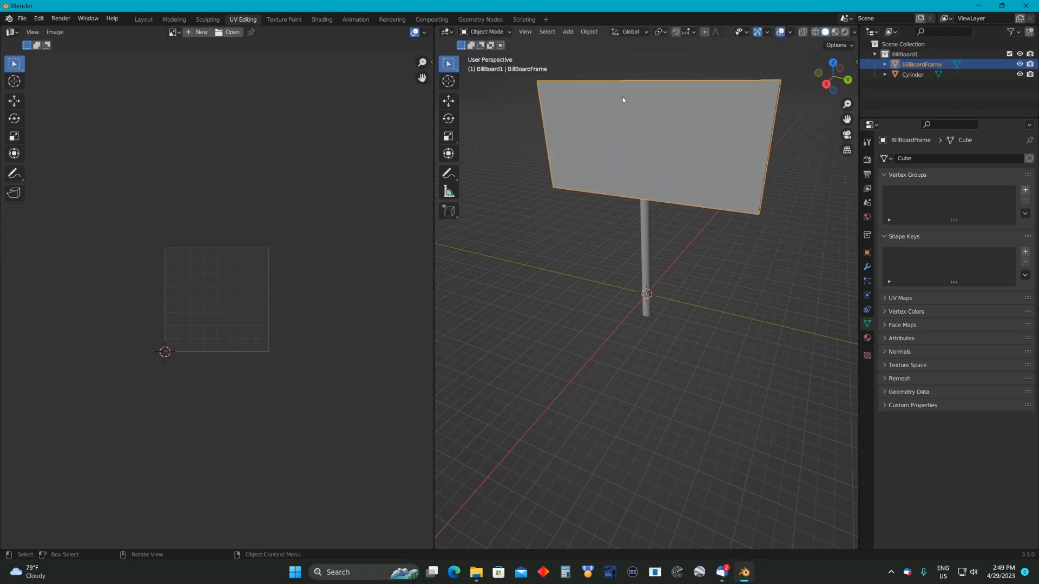
{"action": "left_click", "coordinate": [836, 32]}
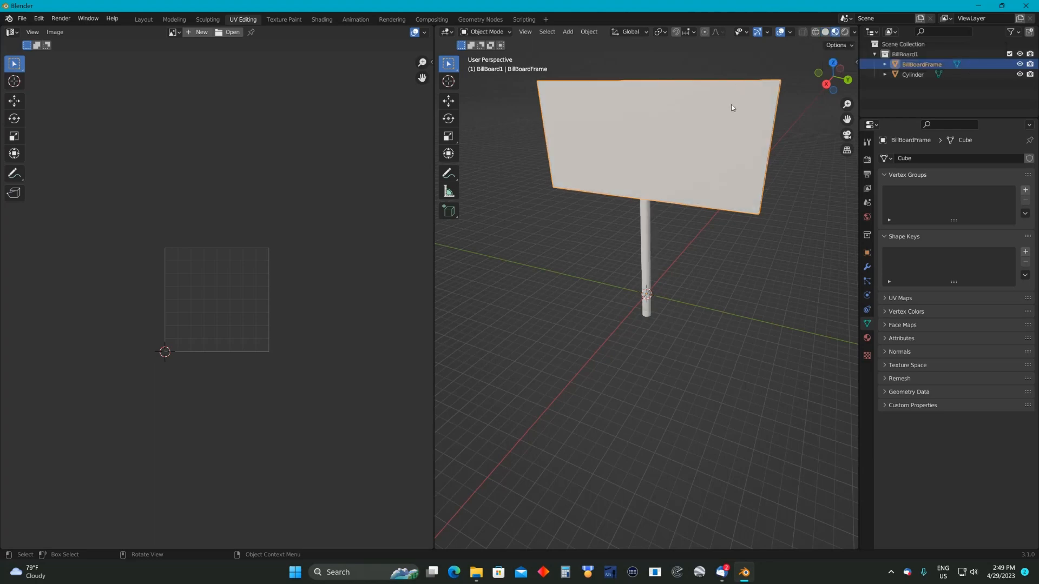
{"action": "left_click_drag", "start_coordinate": [847, 119], "coordinate": [847, 219]}
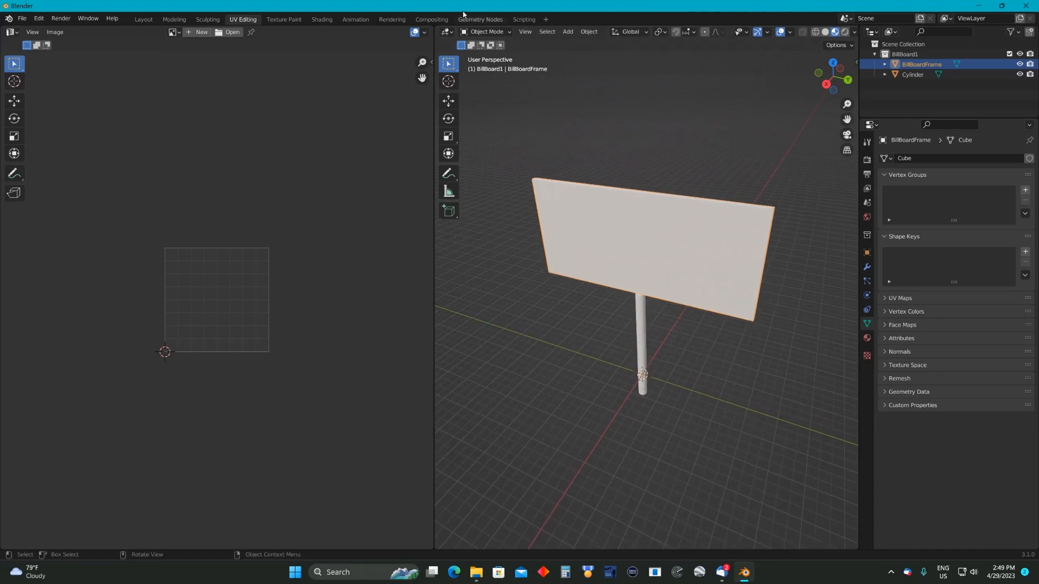
Put the billboard frame back into Edit Mode
{"action": "left_click", "coordinate": [510, 32]}
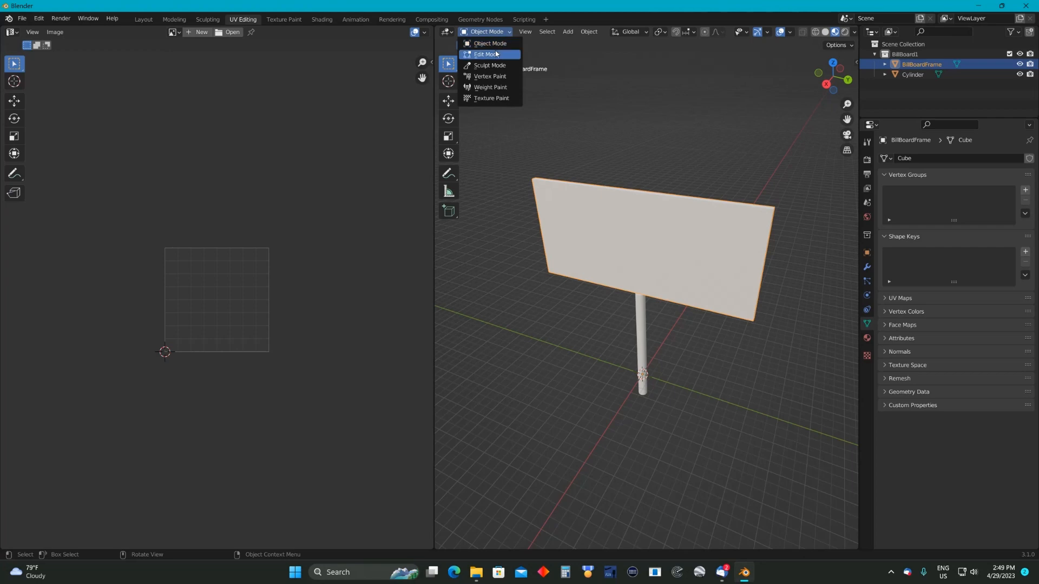
{"action": "left_click", "coordinate": [495, 55]}
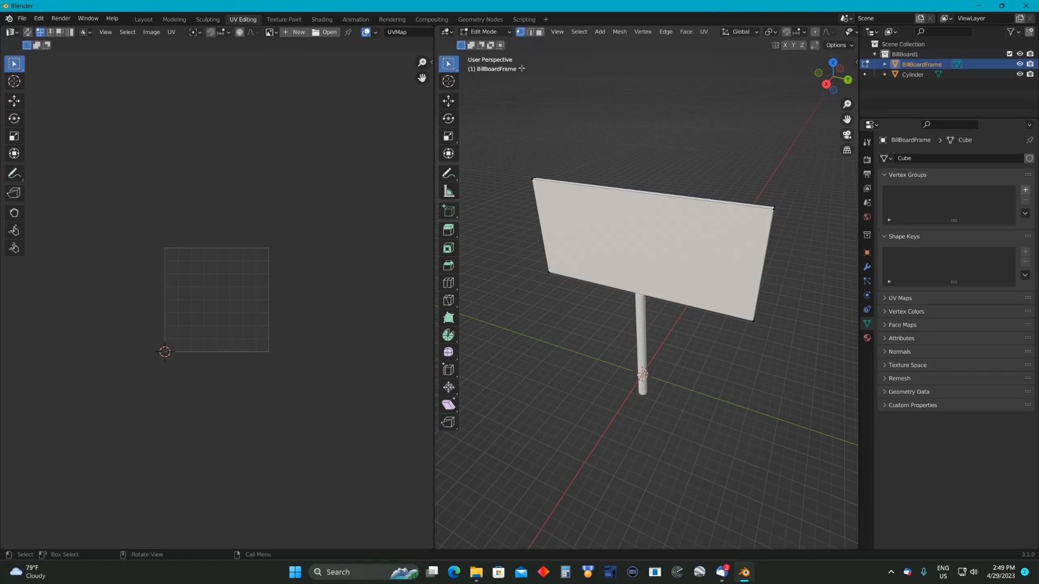
{"action": "scroll", "coordinate": [522, 68], "scroll_direction": "up", "scroll_amount": 3}
{"action": "scroll", "coordinate": [525, 115], "scroll_direction": "down", "scroll_amount": 1}
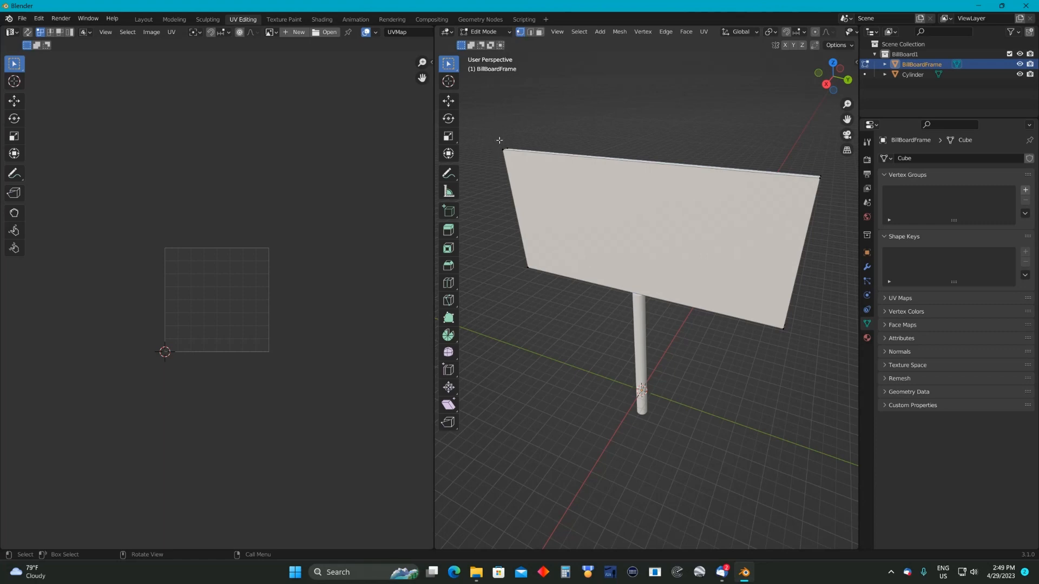
{"action": "scroll", "coordinate": [498, 144], "scroll_direction": "up", "scroll_amount": 1}
{"action": "scroll", "coordinate": [523, 127], "scroll_direction": "down", "scroll_amount": 1}
Switch to edge selection and try picking the upper edges of the billboard frame
{"action": "left_click", "coordinate": [530, 33]}
{"action": "left_click", "coordinate": [540, 152]}
{"action": "scroll", "coordinate": [725, 183], "scroll_direction": "up", "scroll_amount": 3}
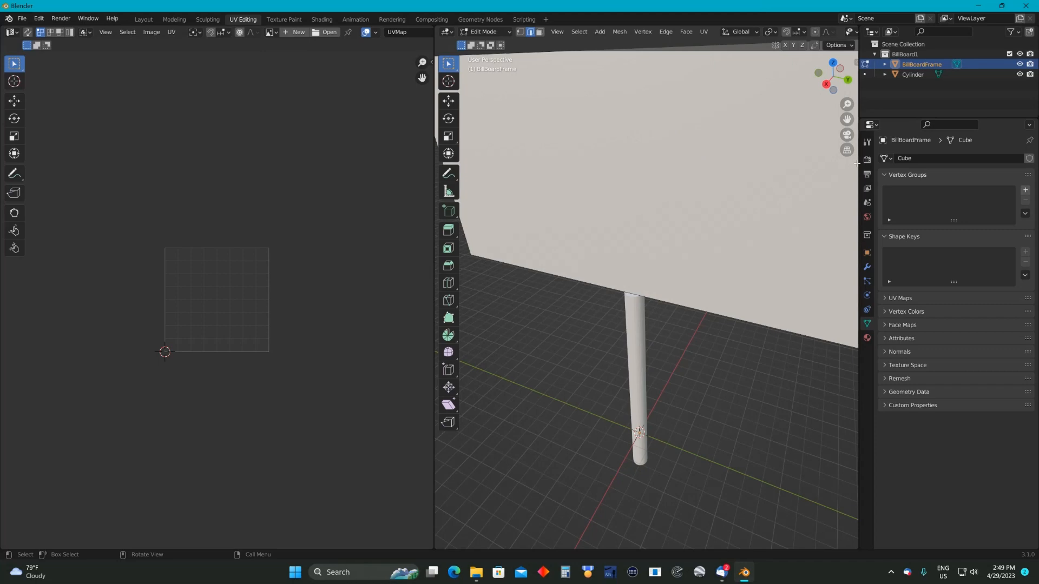
{"action": "left_click_drag", "start_coordinate": [847, 119], "coordinate": [837, 231]}
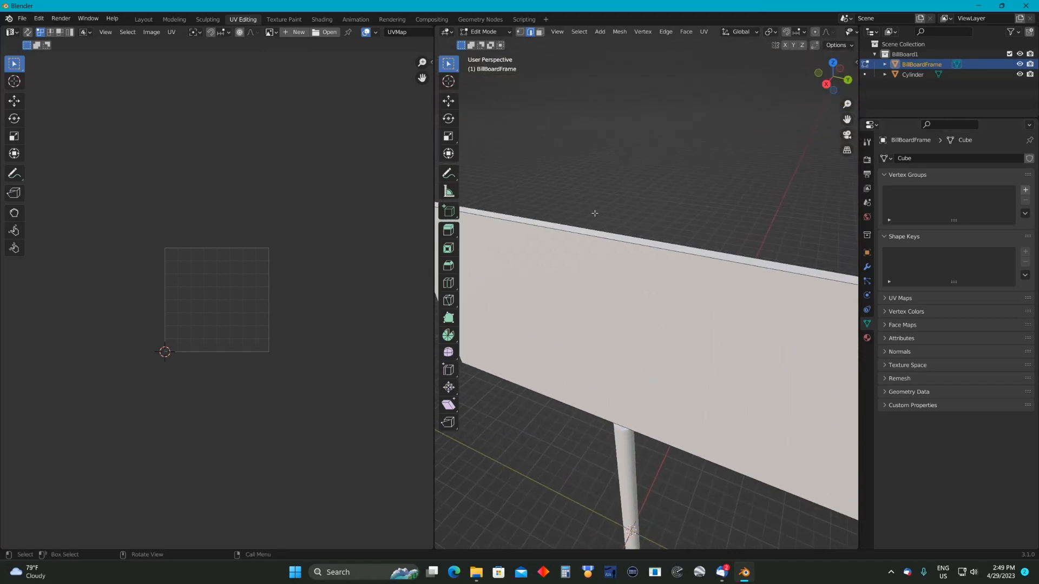
{"action": "left_click", "coordinate": [592, 240]}
{"action": "left_click", "coordinate": [596, 233]}
{"action": "left_click", "coordinate": [596, 234]}
Set the frame's mesh selection mode to faces and bring the whole billboard into view
{"action": "left_click", "coordinate": [539, 32]}
{"action": "scroll", "coordinate": [566, 101], "scroll_direction": "down", "scroll_amount": 4}
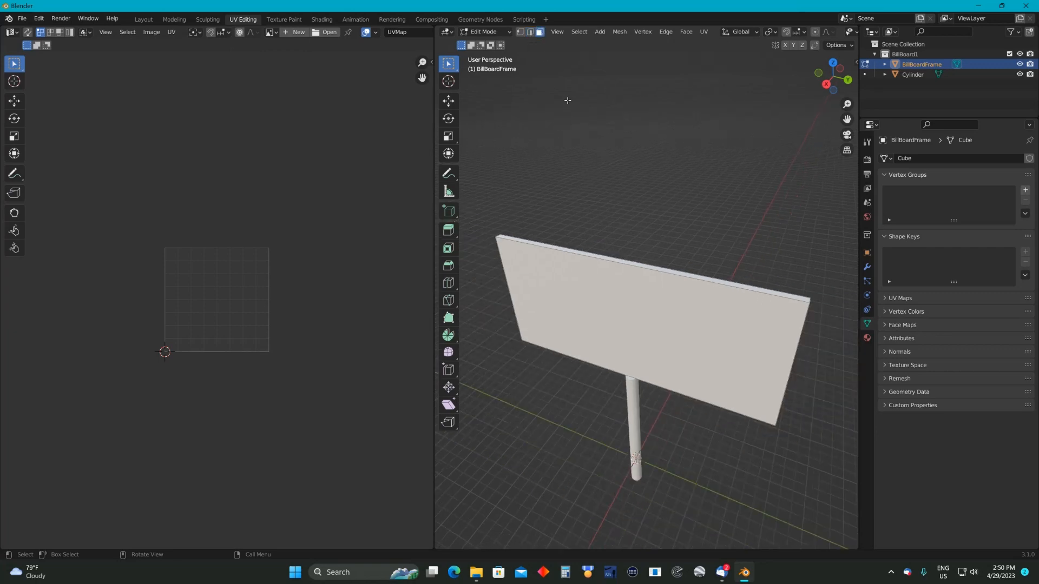
{"action": "mouse_move", "coordinate": [569, 113]}
{"action": "middle_mouse_down"}
{"action": "mouse_move", "coordinate": [573, 120]}
{"action": "mouse_move", "coordinate": [587, 105]}
{"action": "mouse_move", "coordinate": [577, 111]}
{"action": "middle_mouse_up"}
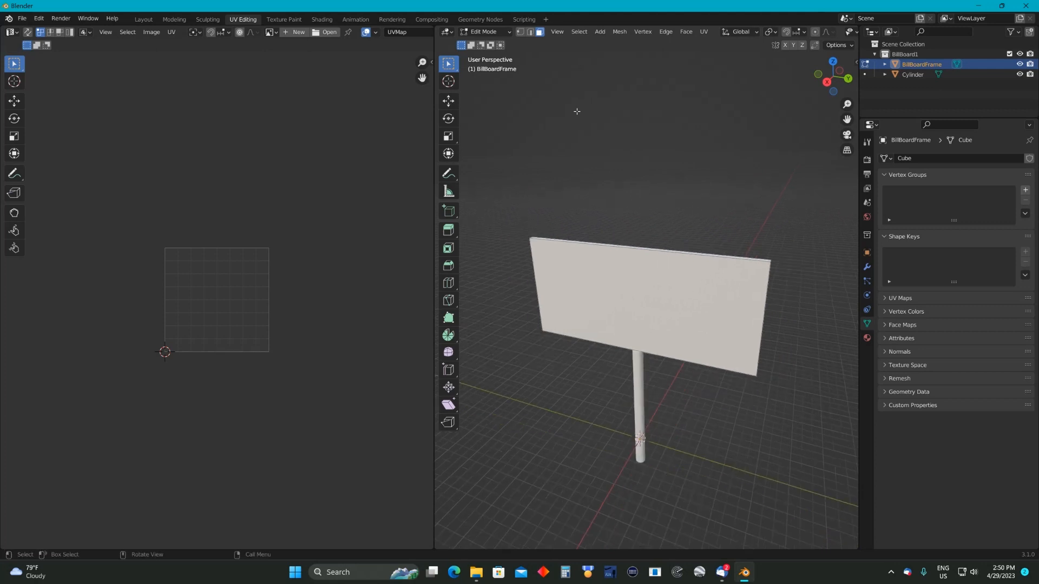
Select all faces of the billboard frame and unwrap them with Smart UV Project at the default settings
{"action": "left_click_drag", "start_coordinate": [503, 206], "coordinate": [796, 368]}
{"action": "mouse_move", "coordinate": [578, 183]}
{"action": "middle_mouse_down"}
{"action": "mouse_move", "coordinate": [489, 169]}
{"action": "mouse_move", "coordinate": [594, 189]}
{"action": "mouse_move", "coordinate": [564, 182]}
{"action": "mouse_move", "coordinate": [584, 188]}
{"action": "middle_mouse_up"}
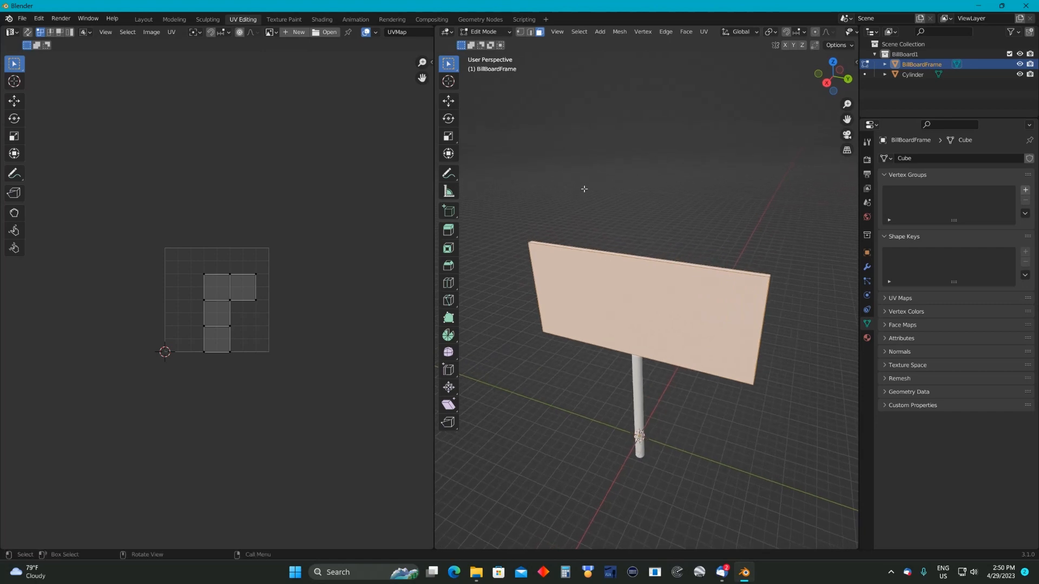
{"action": "left_click", "coordinate": [704, 32]}
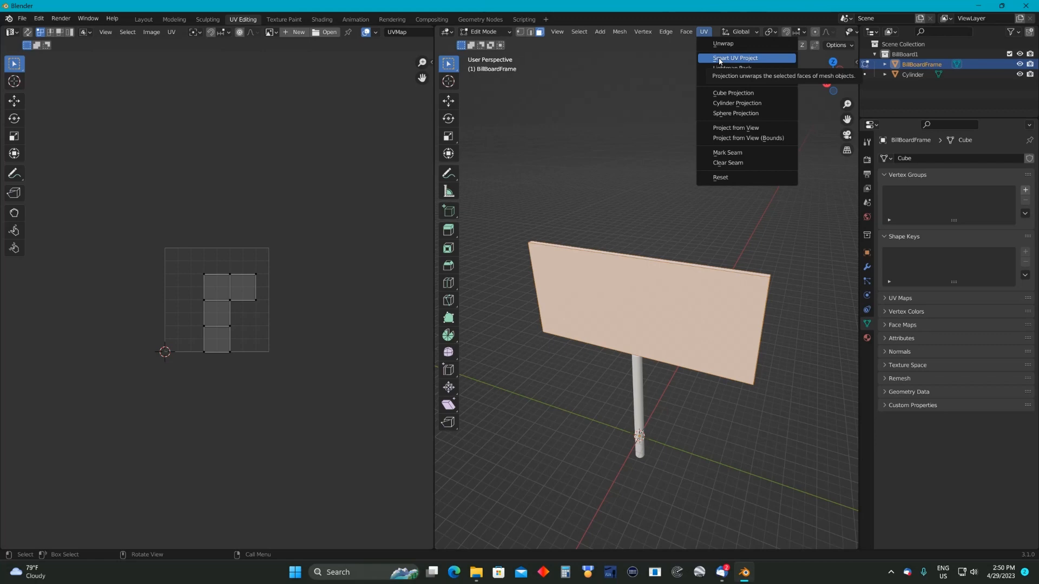
{"action": "left_click", "coordinate": [719, 59]}
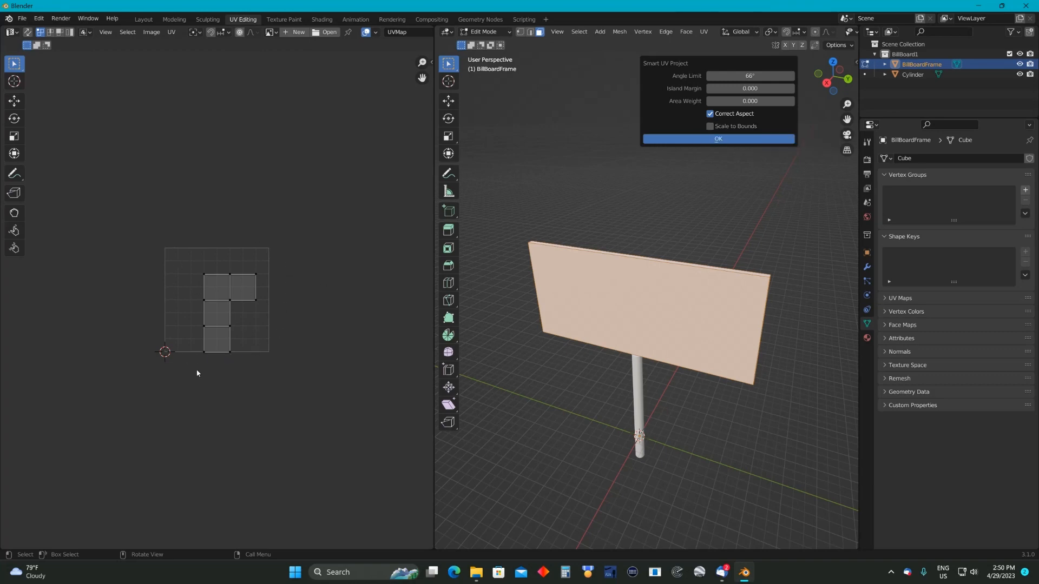
{"action": "left_click", "coordinate": [717, 139]}
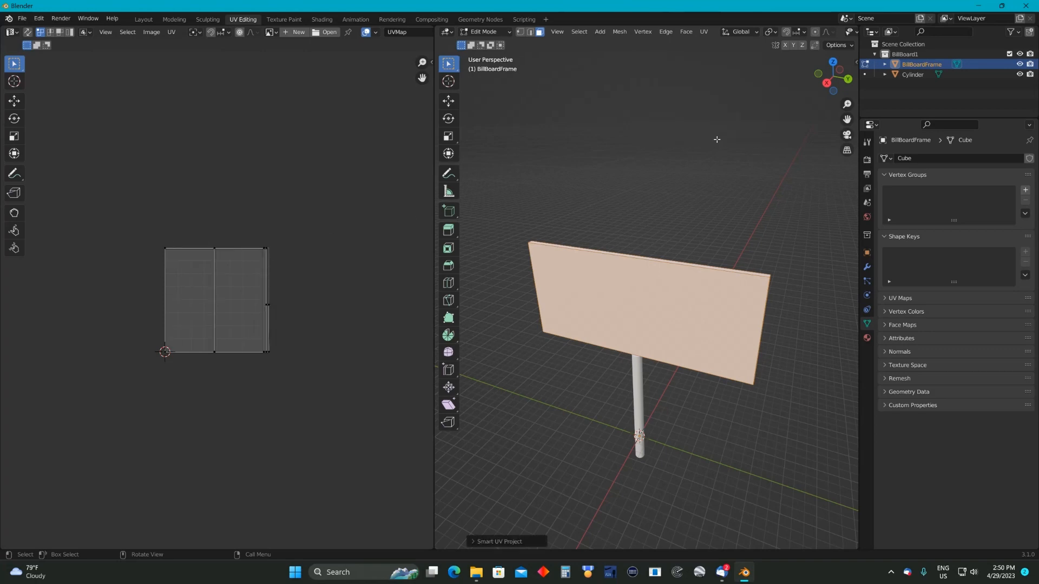
{"action": "scroll", "coordinate": [303, 288], "scroll_direction": "up", "scroll_amount": 2}
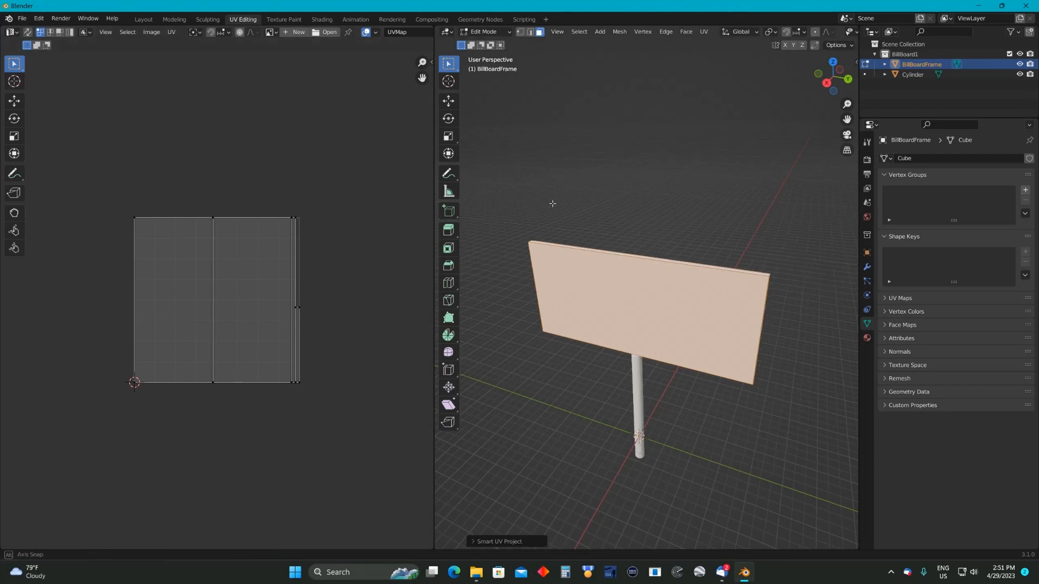
Pick the frame's faces individually to check their UV islands, leaving only the large front face selected
{"action": "middle_click_drag", "start_coordinate": [573, 207], "coordinate": [510, 197]}
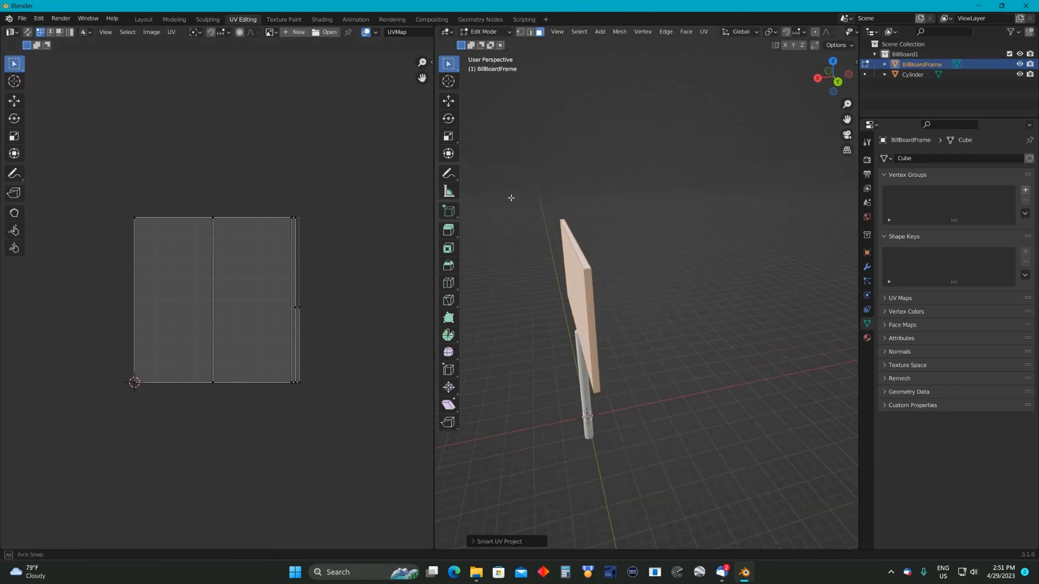
{"action": "left_click", "coordinate": [588, 284]}
{"action": "left_click", "coordinate": [576, 285]}
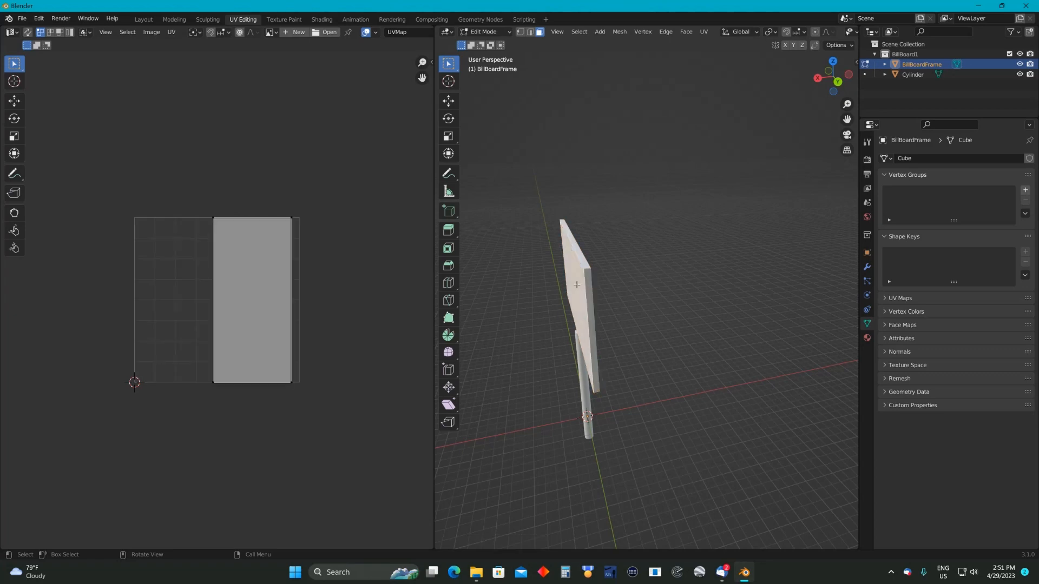
{"action": "left_click", "coordinate": [586, 262]}
{"action": "middle_click_drag", "start_coordinate": [631, 246], "coordinate": [671, 253]}
{"action": "left_click", "coordinate": [558, 267]}
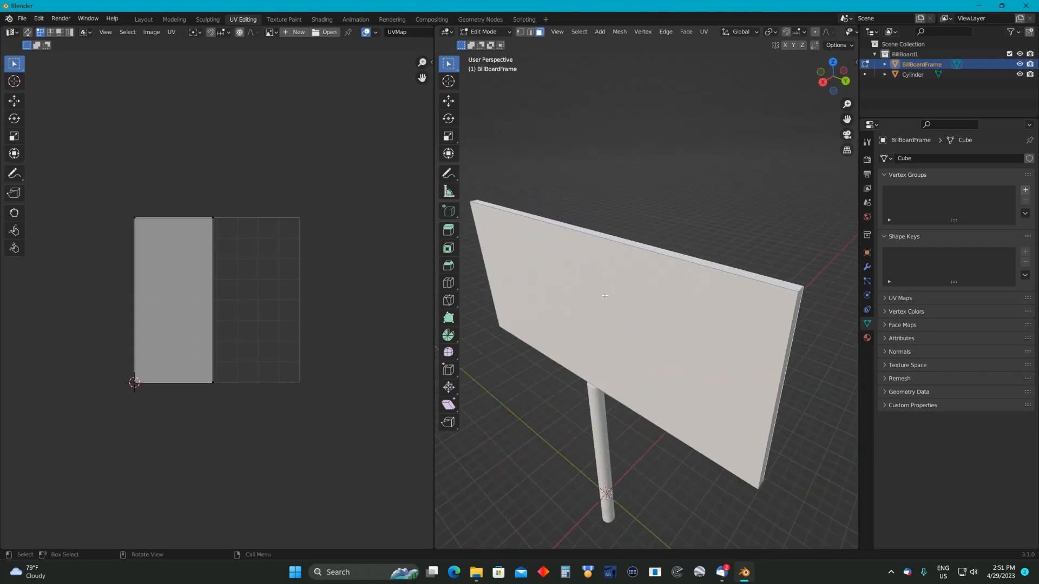
{"action": "left_click", "coordinate": [600, 290]}
{"action": "scroll", "coordinate": [622, 254], "scroll_direction": "down", "scroll_amount": 4}
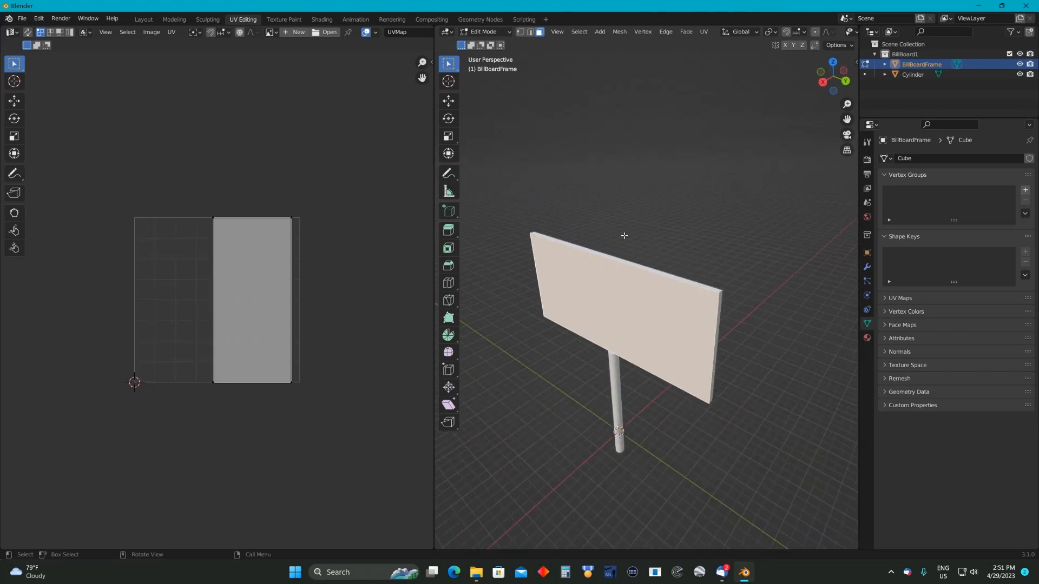
{"action": "scroll", "coordinate": [624, 232], "scroll_direction": "down", "scroll_amount": 1}
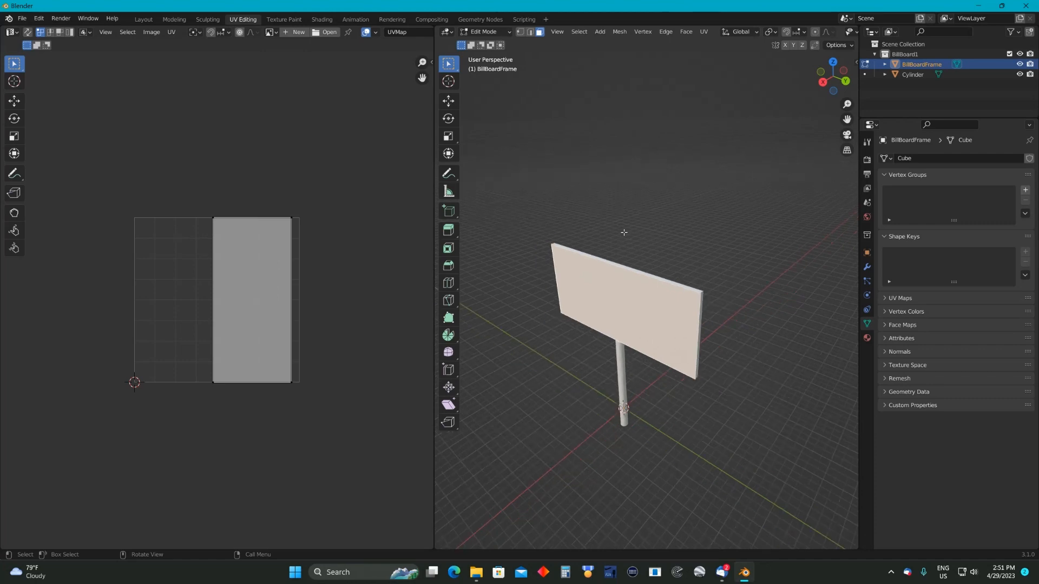
{"action": "scroll", "coordinate": [624, 232], "scroll_direction": "up", "scroll_amount": 2}
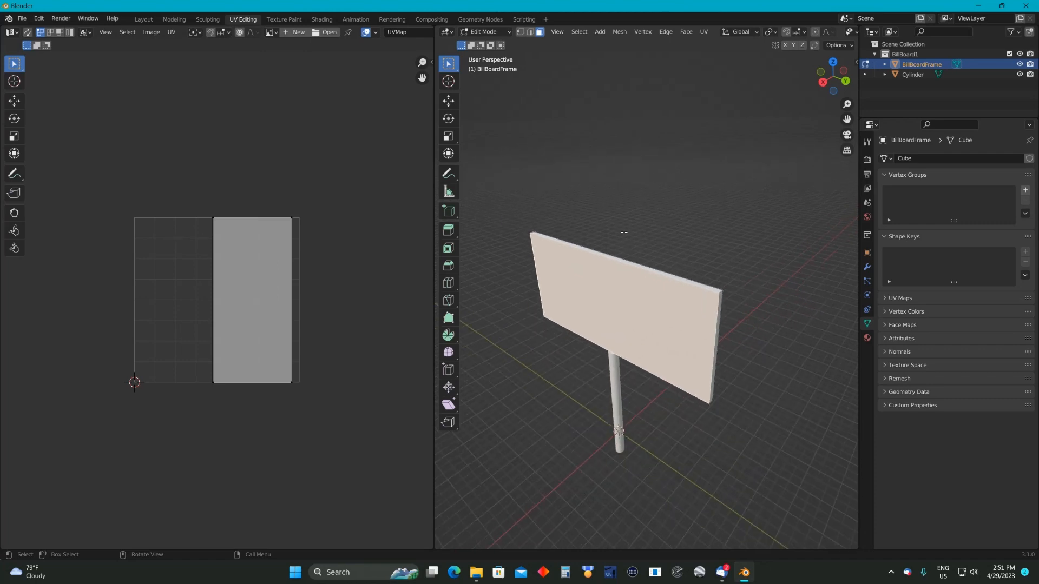
{"action": "mouse_move", "coordinate": [624, 232]}
{"action": "middle_mouse_down"}
{"action": "mouse_move", "coordinate": [624, 222]}
{"action": "mouse_move", "coordinate": [669, 214]}
{"action": "mouse_move", "coordinate": [569, 226]}
{"action": "mouse_move", "coordinate": [633, 221]}
{"action": "middle_mouse_up"}
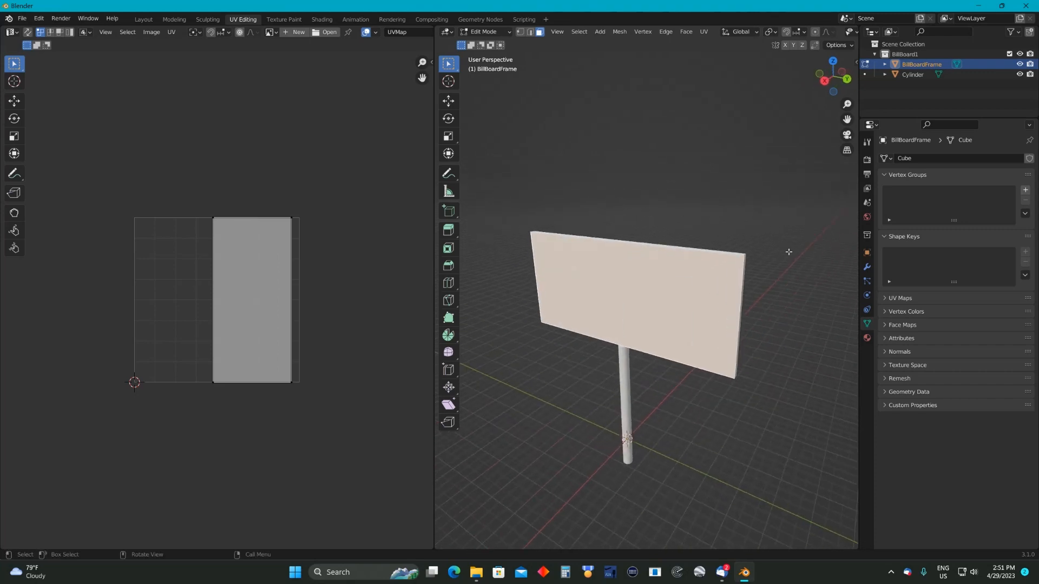
Set the MSFS material type of the billboard frame's material to Standard
{"action": "left_click", "coordinate": [867, 339]}
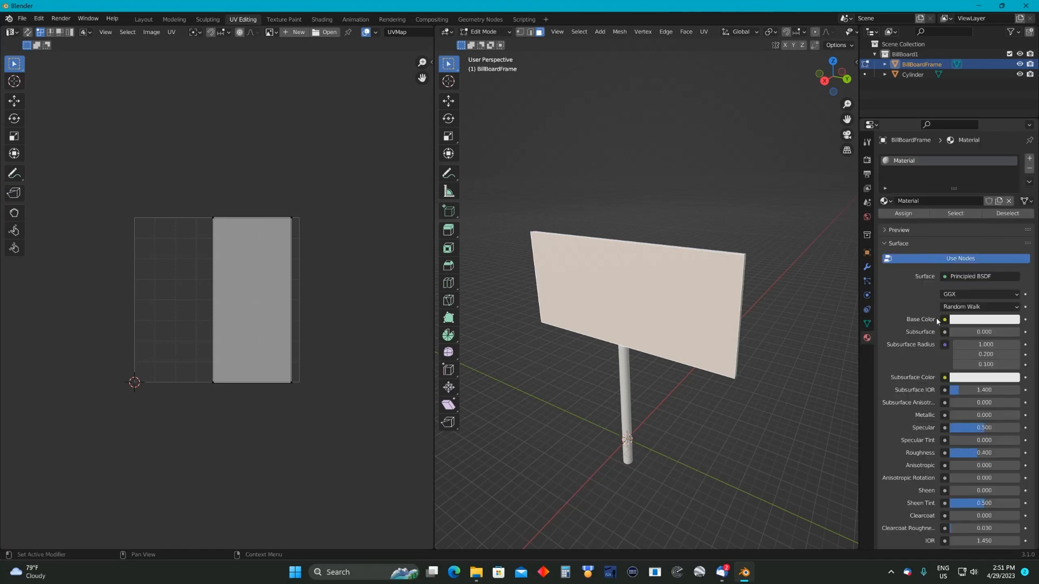
{"action": "scroll", "coordinate": [936, 317], "scroll_direction": "down", "scroll_amount": 4}
{"action": "scroll", "coordinate": [925, 323], "scroll_direction": "down", "scroll_amount": 8}
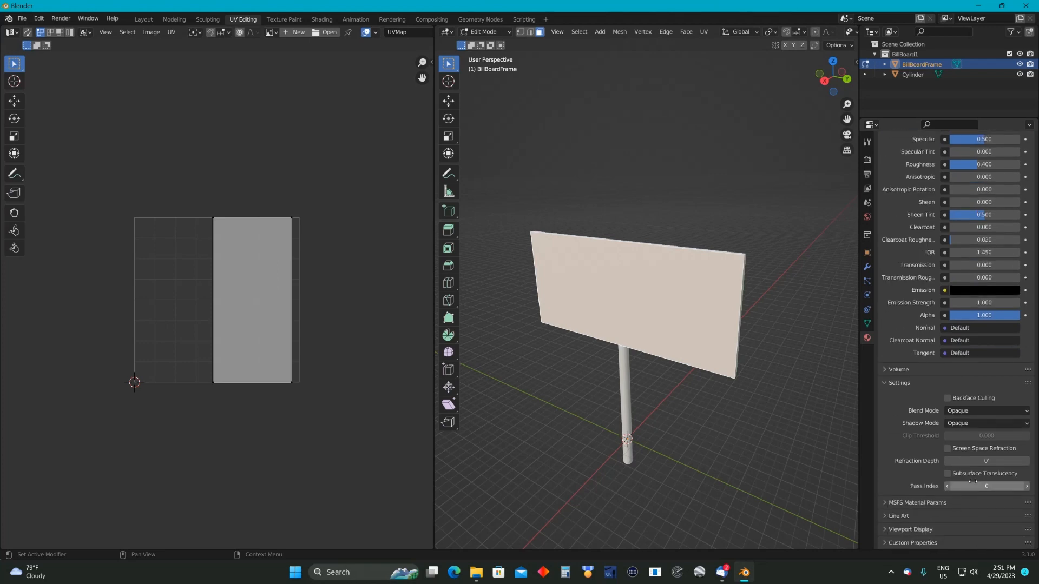
{"action": "left_click", "coordinate": [889, 502]}
{"action": "scroll", "coordinate": [976, 460], "scroll_direction": "down", "scroll_amount": 1}
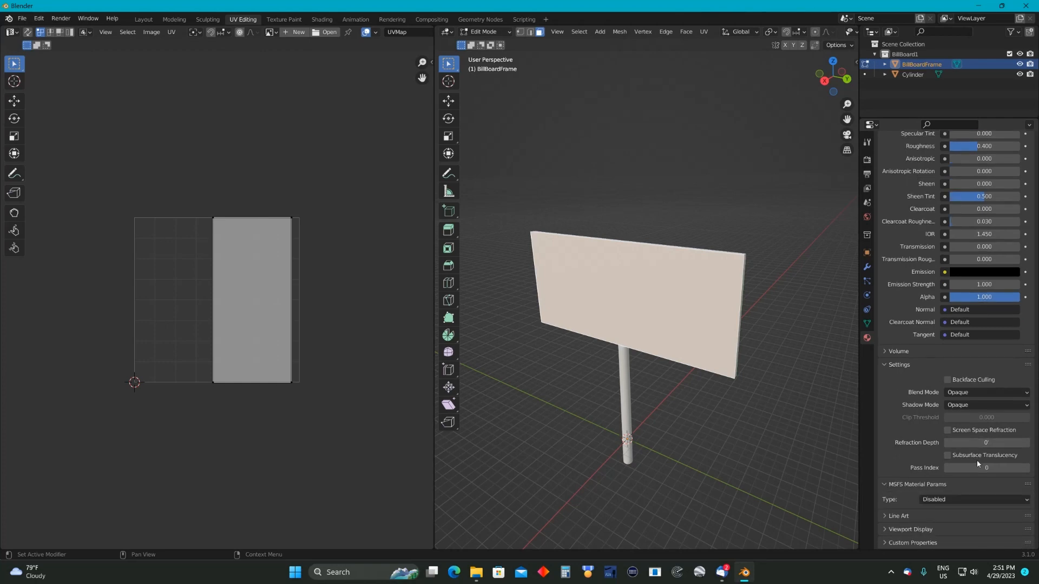
{"action": "left_click", "coordinate": [1026, 501]}
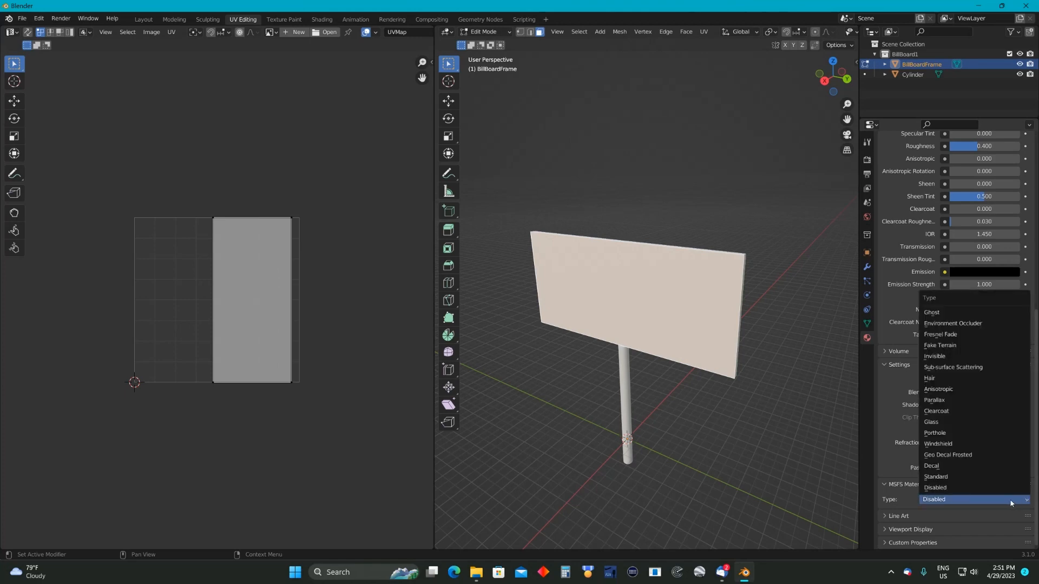
{"action": "left_click", "coordinate": [939, 478]}
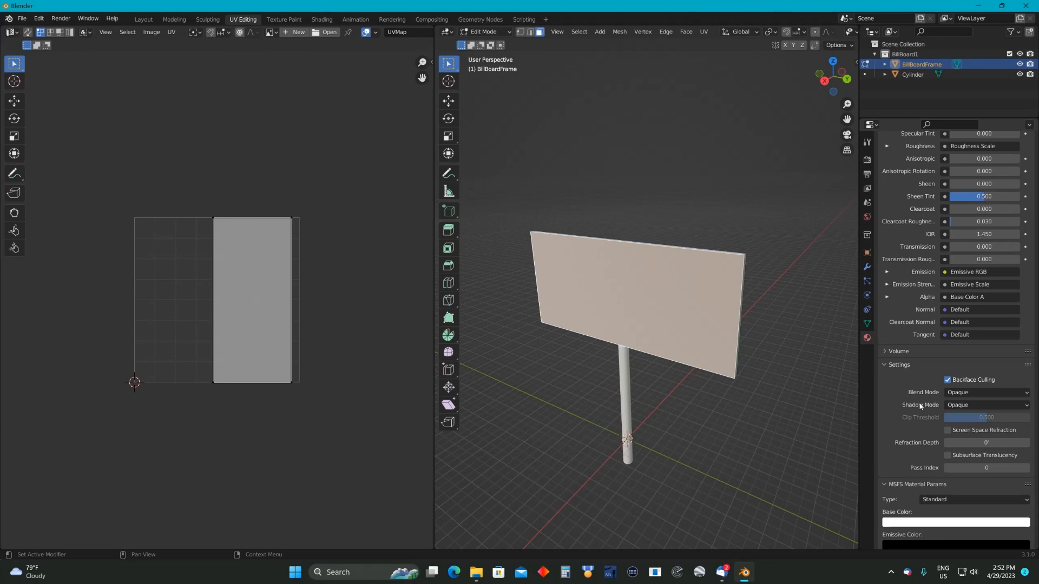
Load CessnaSchool1.png from the Downloads folder as the Base Color texture in the MSFS material parameters
{"action": "scroll", "coordinate": [939, 480], "scroll_direction": "down", "scroll_amount": 10}
{"action": "scroll", "coordinate": [921, 406], "scroll_direction": "down", "scroll_amount": 10}
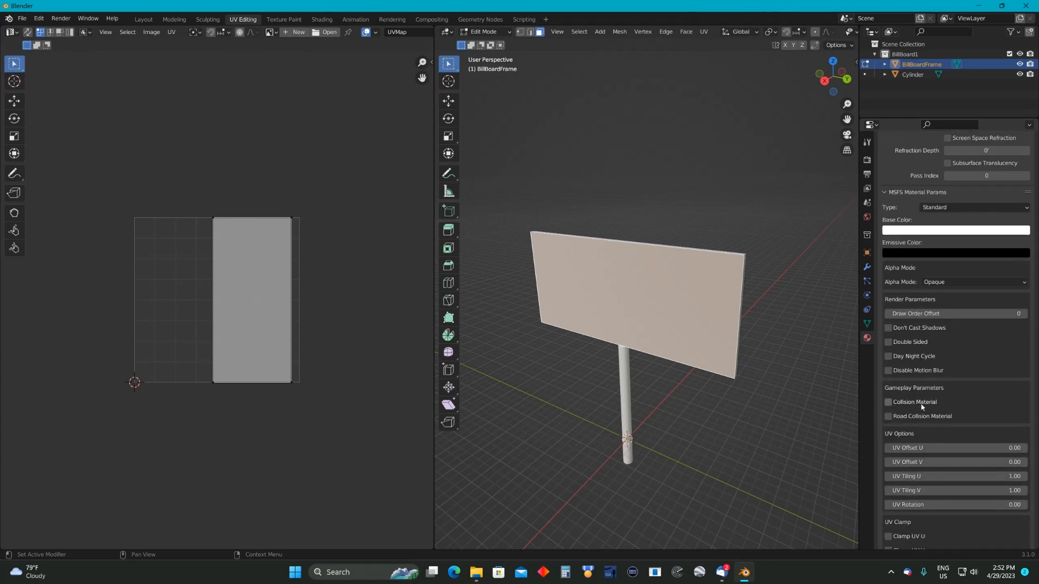
{"action": "scroll", "coordinate": [921, 405], "scroll_direction": "down", "scroll_amount": 10}
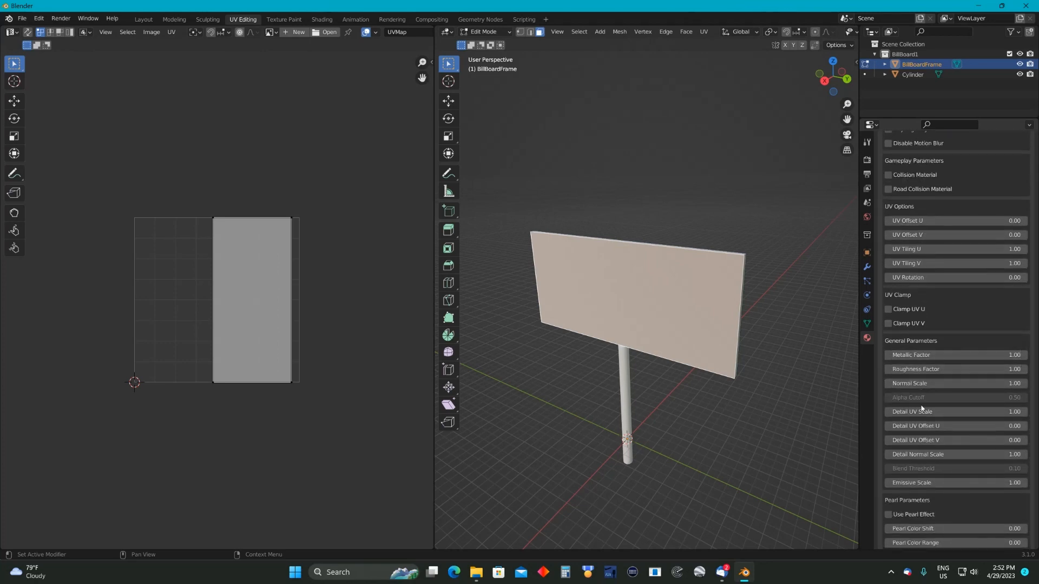
{"action": "scroll", "coordinate": [922, 408], "scroll_direction": "down", "scroll_amount": 2}
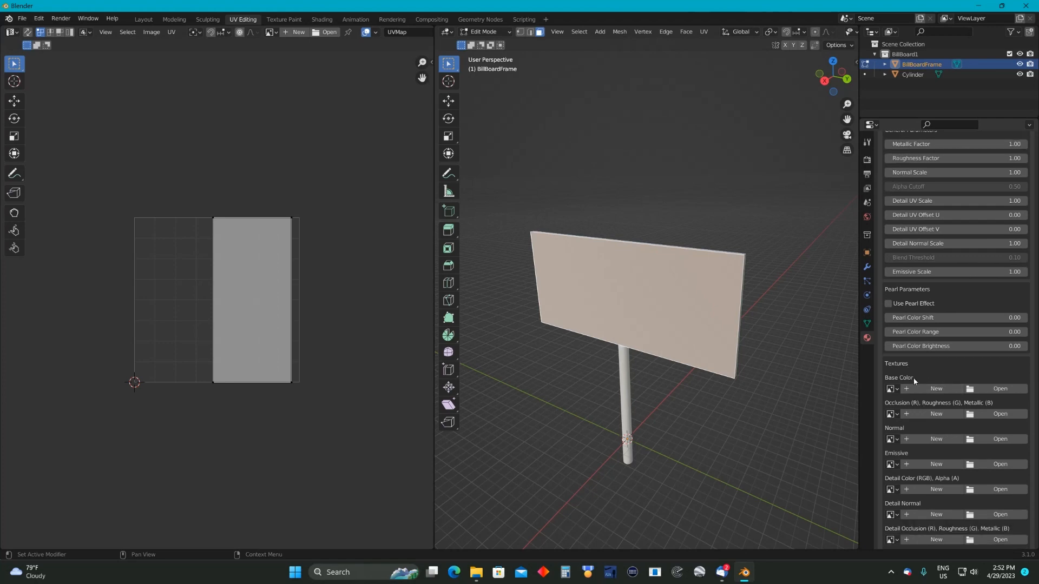
{"action": "scroll", "coordinate": [915, 379], "scroll_direction": "down", "scroll_amount": 1}
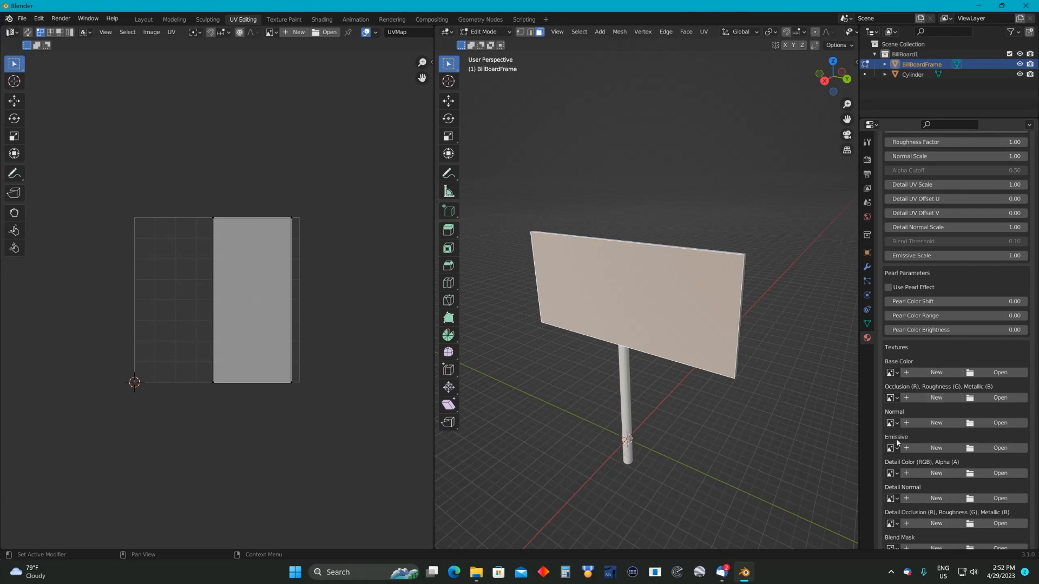
{"action": "scroll", "coordinate": [917, 437], "scroll_direction": "down", "scroll_amount": 2}
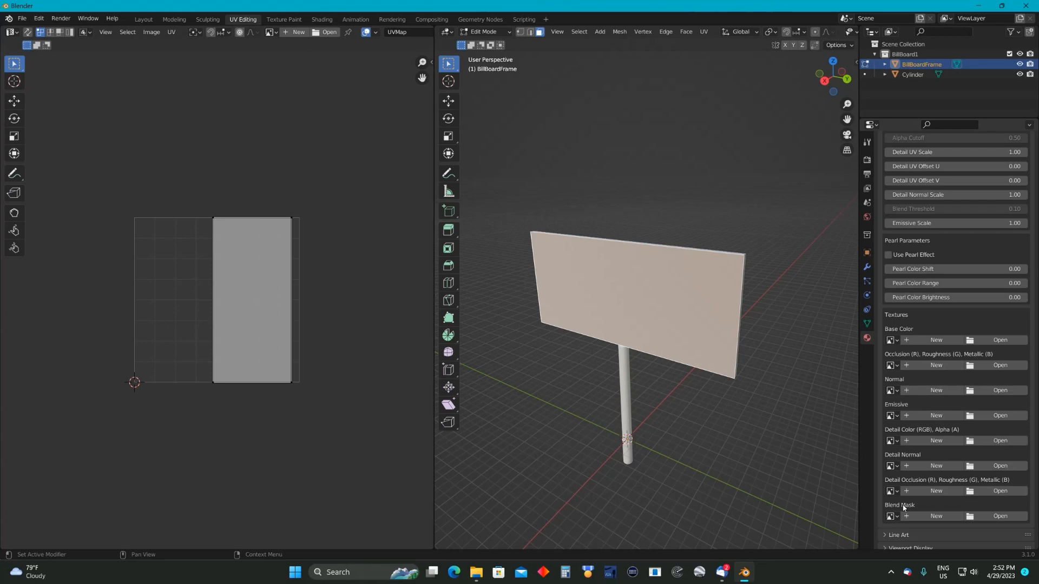
{"action": "scroll", "coordinate": [904, 449], "scroll_direction": "up", "scroll_amount": 2}
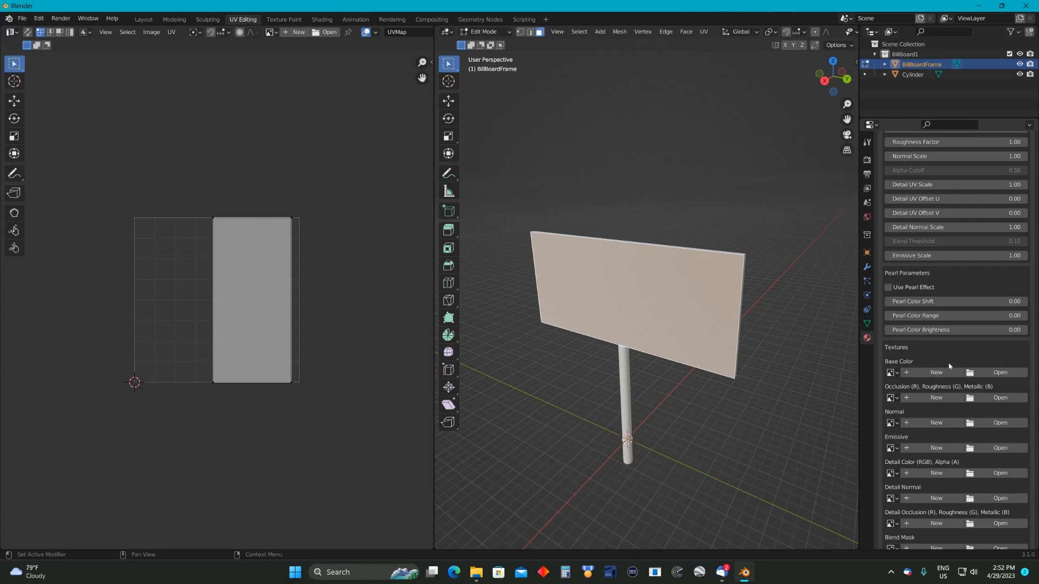
{"action": "left_click", "coordinate": [1001, 372]}
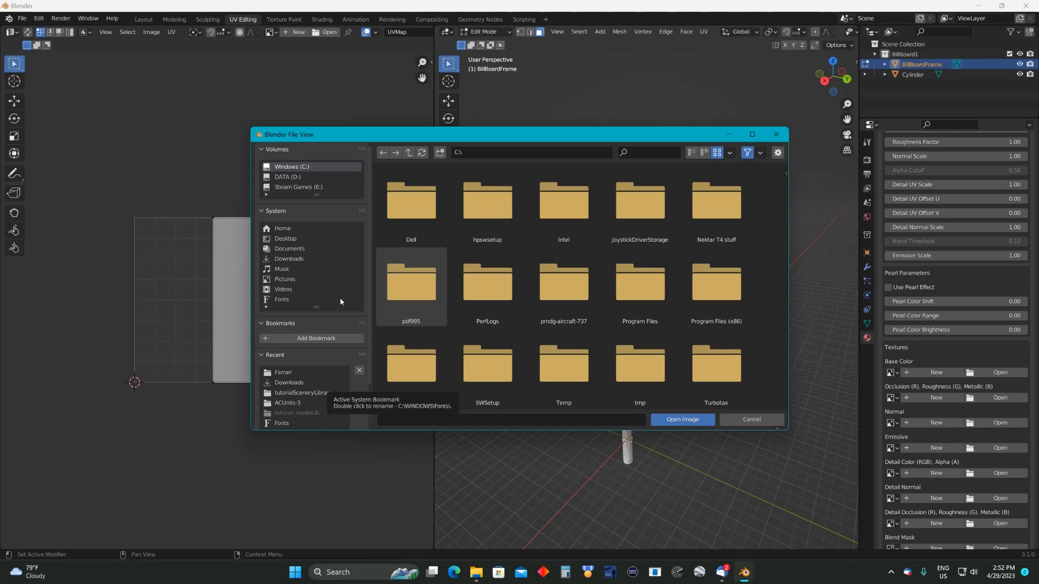
{"action": "left_click", "coordinate": [296, 261]}
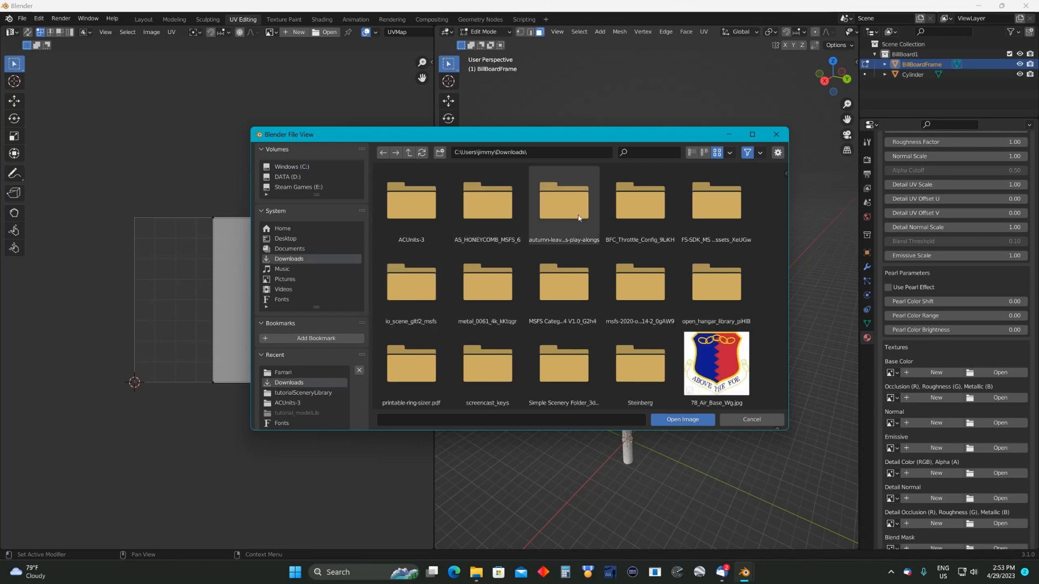
{"action": "left_click", "coordinate": [690, 153]}
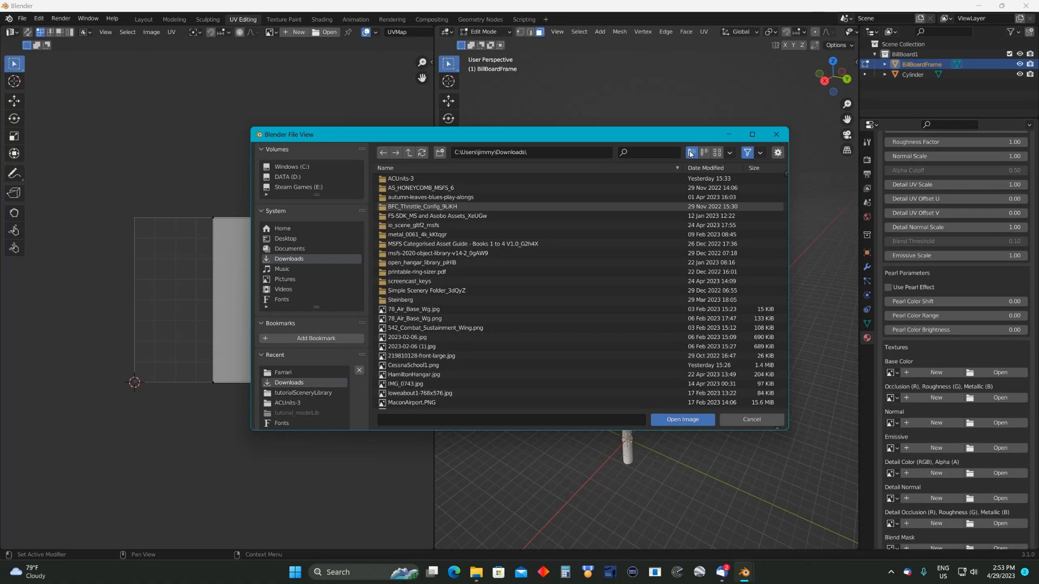
{"action": "scroll", "coordinate": [521, 303], "scroll_direction": "down", "scroll_amount": 1}
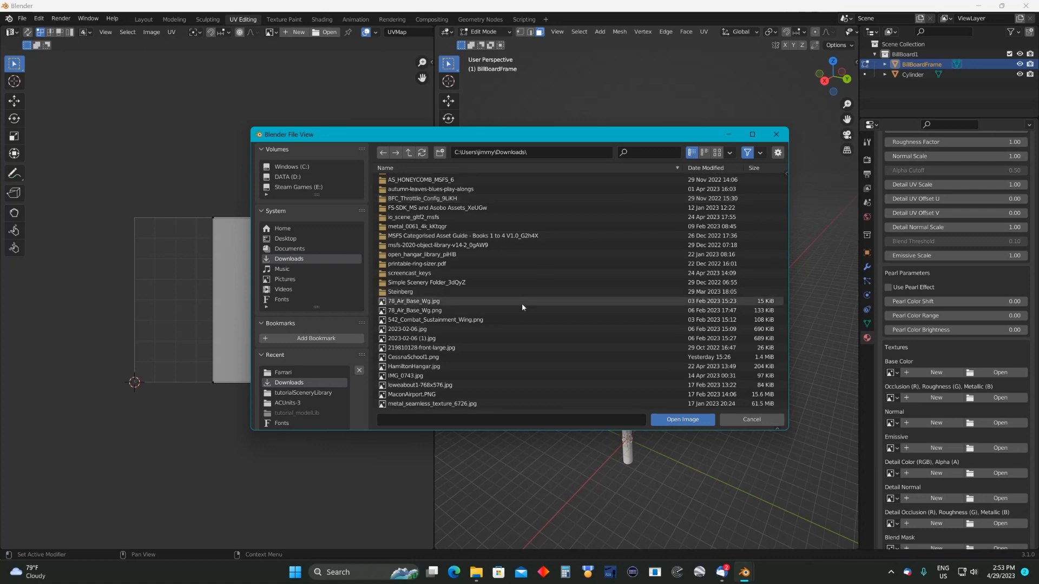
{"action": "double_click", "coordinate": [422, 358]}
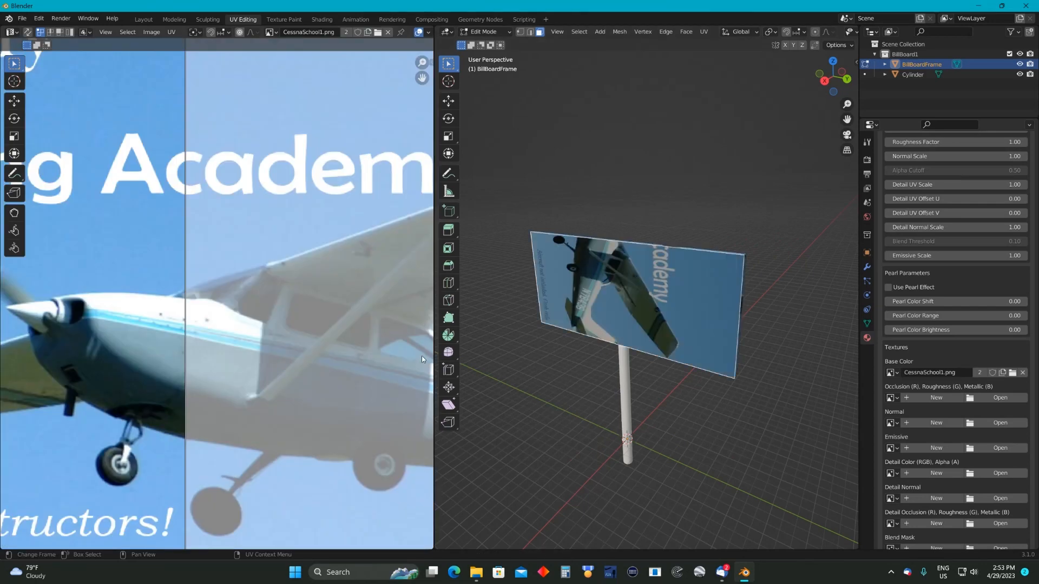
Pin the CessnaSchool1.png image in the UV editor and select the front face's whole UV island over it
{"action": "scroll", "coordinate": [505, 229], "scroll_direction": "down", "scroll_amount": 3}
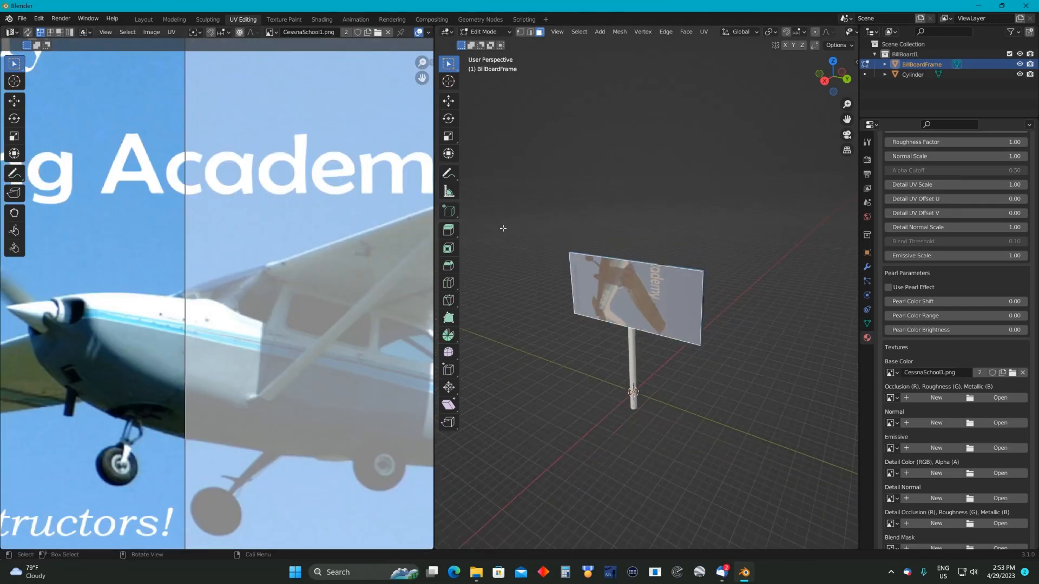
{"action": "scroll", "coordinate": [592, 211], "scroll_direction": "up", "scroll_amount": 1}
{"action": "scroll", "coordinate": [592, 211], "scroll_direction": "down", "scroll_amount": 1}
{"action": "scroll", "coordinate": [168, 228], "scroll_direction": "down", "scroll_amount": 5}
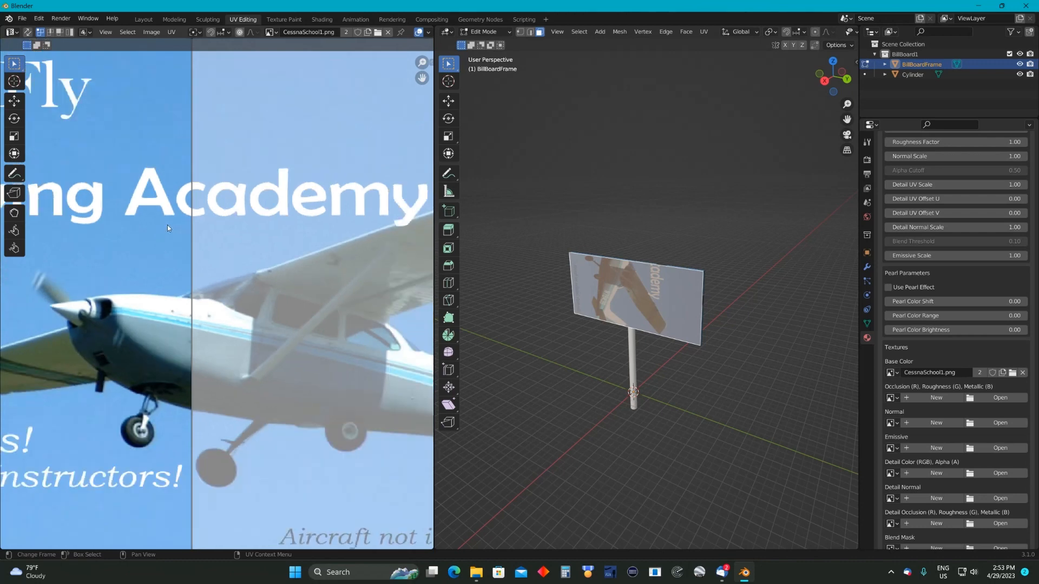
{"action": "scroll", "coordinate": [167, 227], "scroll_direction": "down", "scroll_amount": 2}
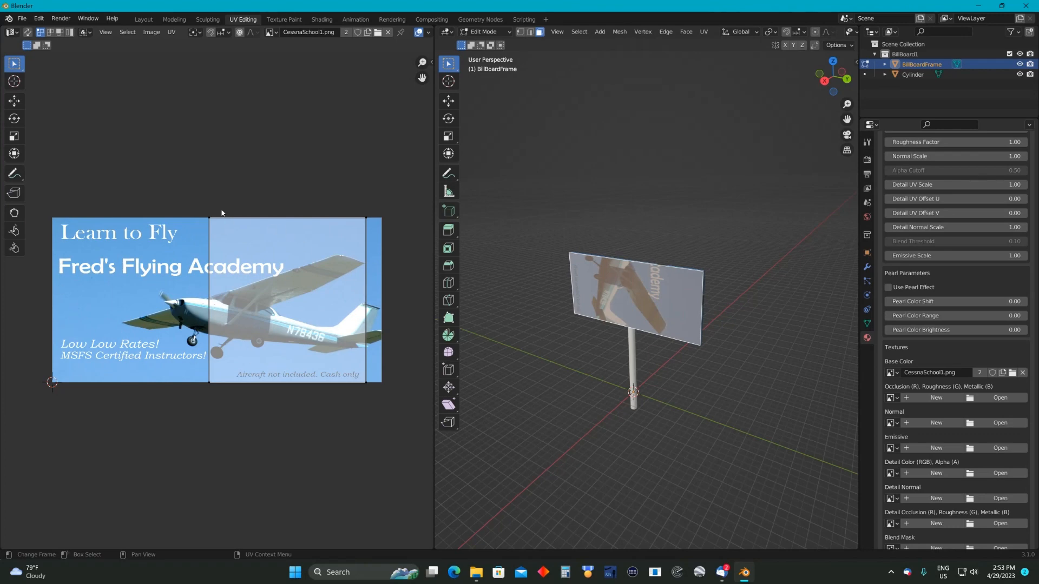
{"action": "left_click", "coordinate": [401, 33]}
{"action": "left_click_drag", "start_coordinate": [202, 205], "coordinate": [371, 391]}
Examine how the advert texture falls on the front, edges and back of the billboard frame
{"action": "middle_click_drag", "start_coordinate": [679, 193], "coordinate": [664, 225]}
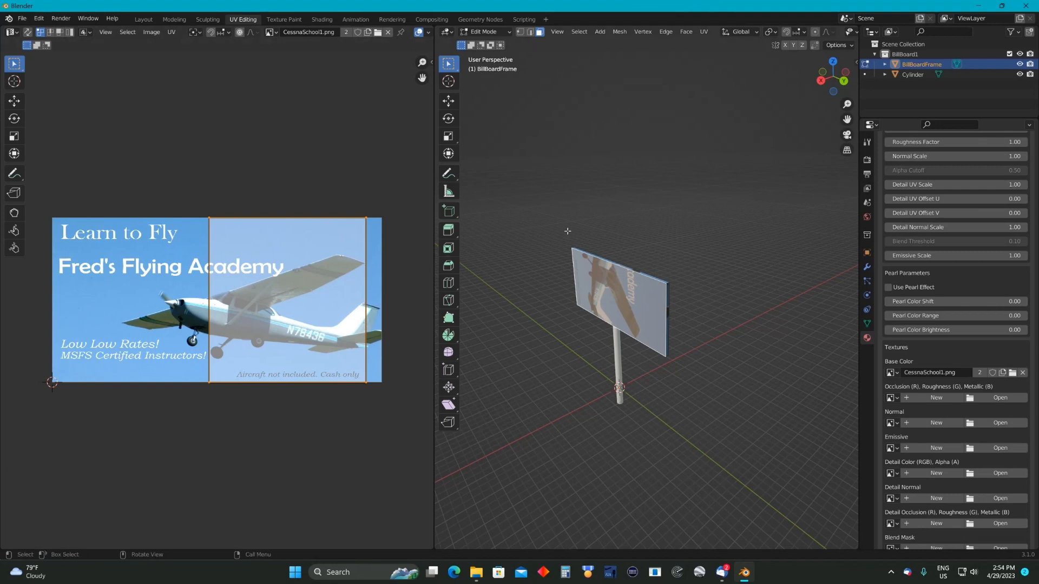
{"action": "middle_click_drag", "start_coordinate": [674, 236], "coordinate": [585, 276]}
{"action": "middle_click_drag", "start_coordinate": [554, 224], "coordinate": [597, 278]}
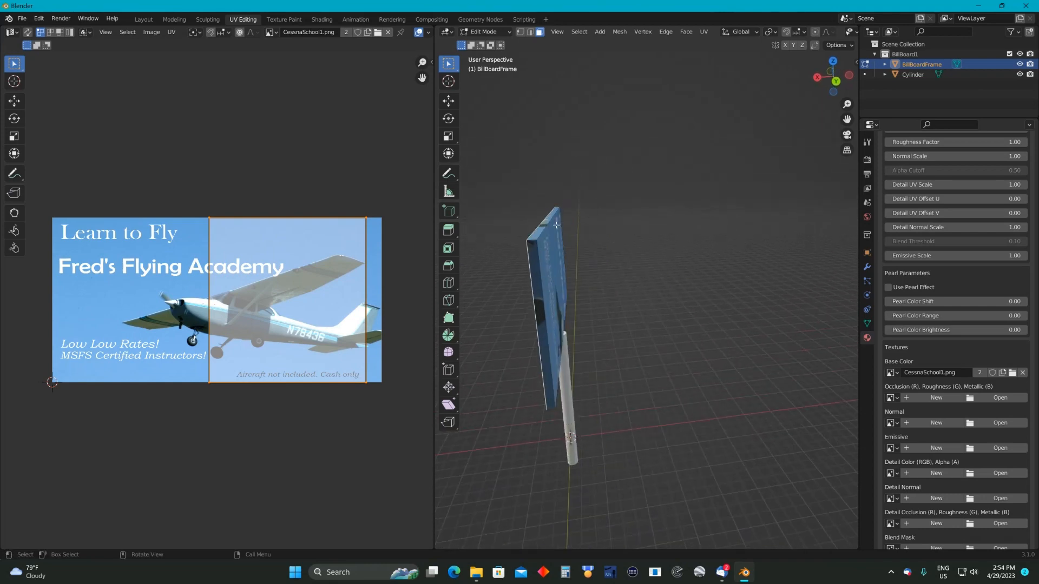
{"action": "middle_click_drag", "start_coordinate": [593, 285], "coordinate": [572, 298]}
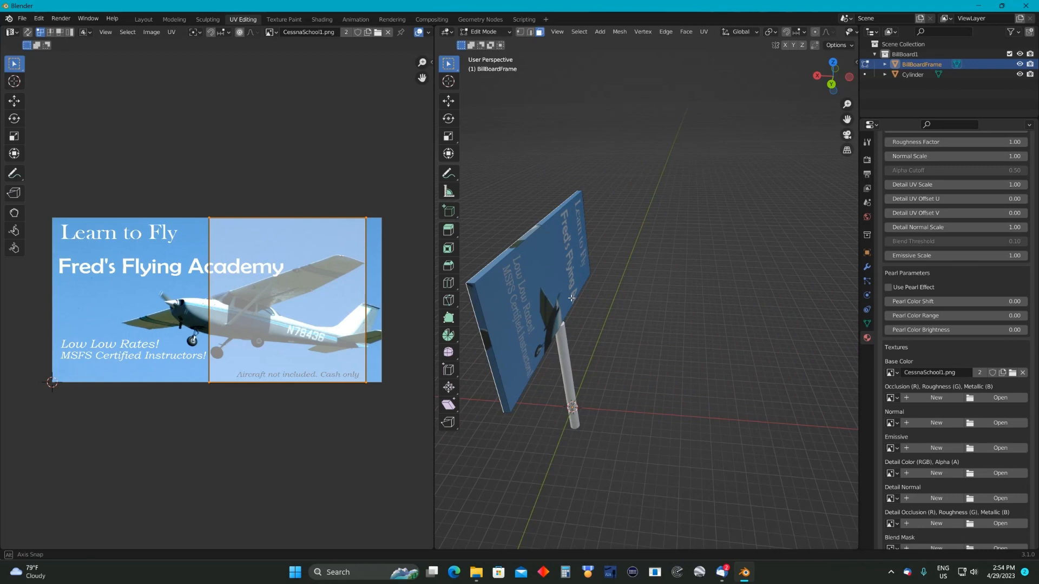
{"action": "middle_click_drag", "start_coordinate": [572, 298], "coordinate": [571, 283]}
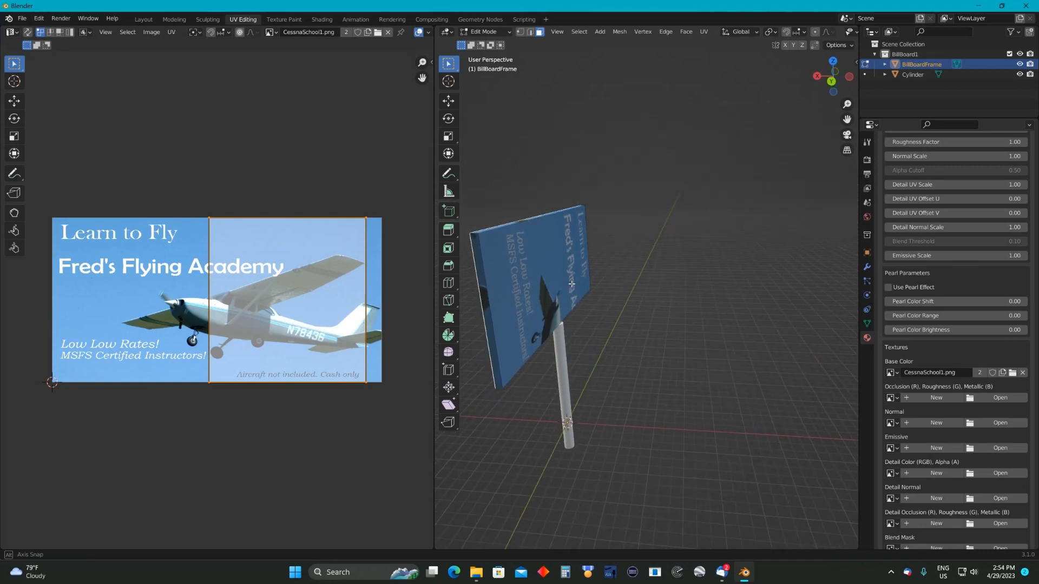
{"action": "middle_click_drag", "start_coordinate": [572, 283], "coordinate": [635, 290]}
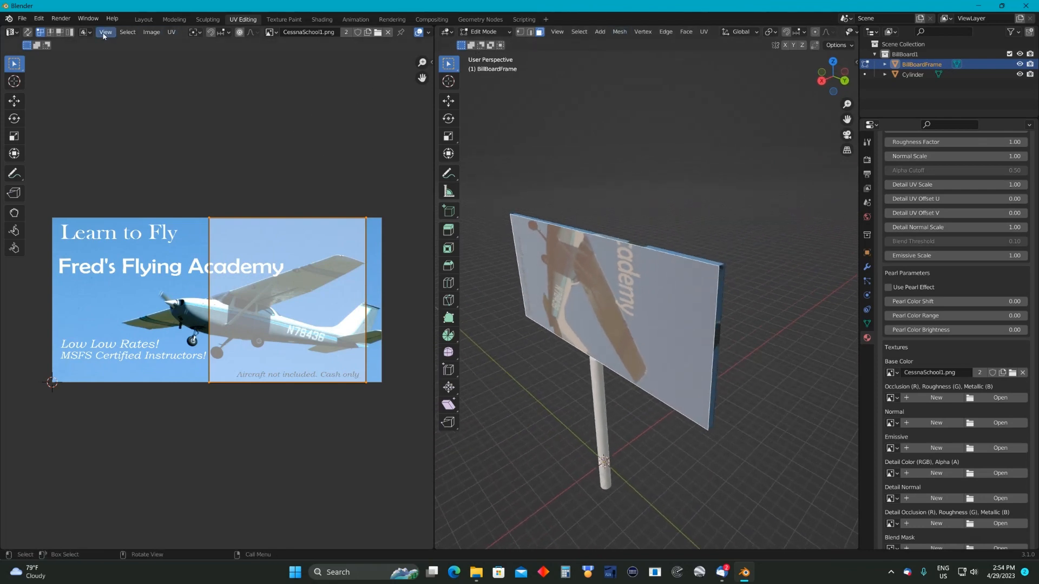
Switch to the Layout workspace, clear the selection and examine the billboard panel from several sides
{"action": "left_click", "coordinate": [143, 19]}
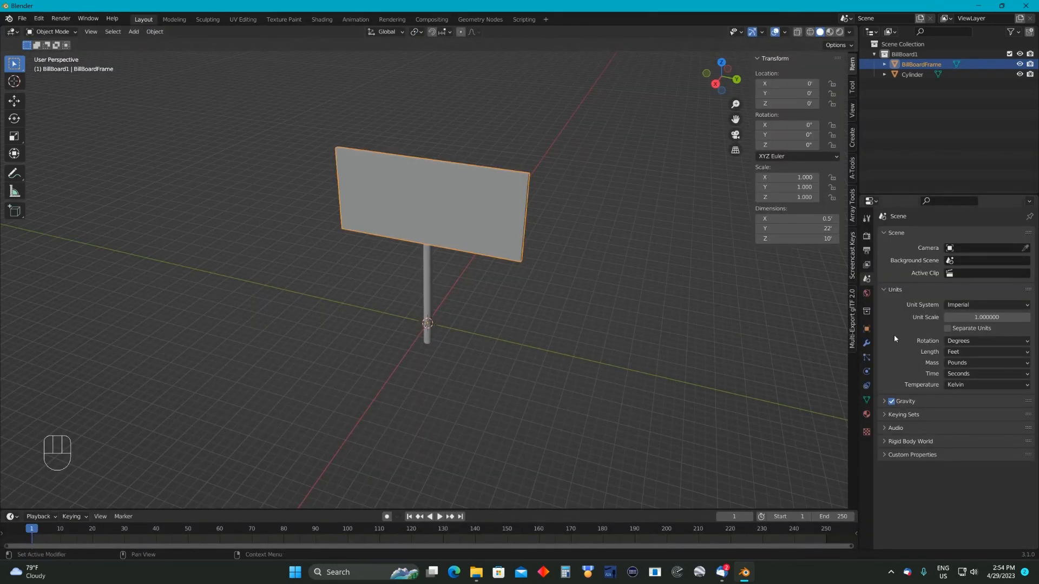
{"action": "middle_click_drag", "start_coordinate": [819, 303], "coordinate": [830, 320]}
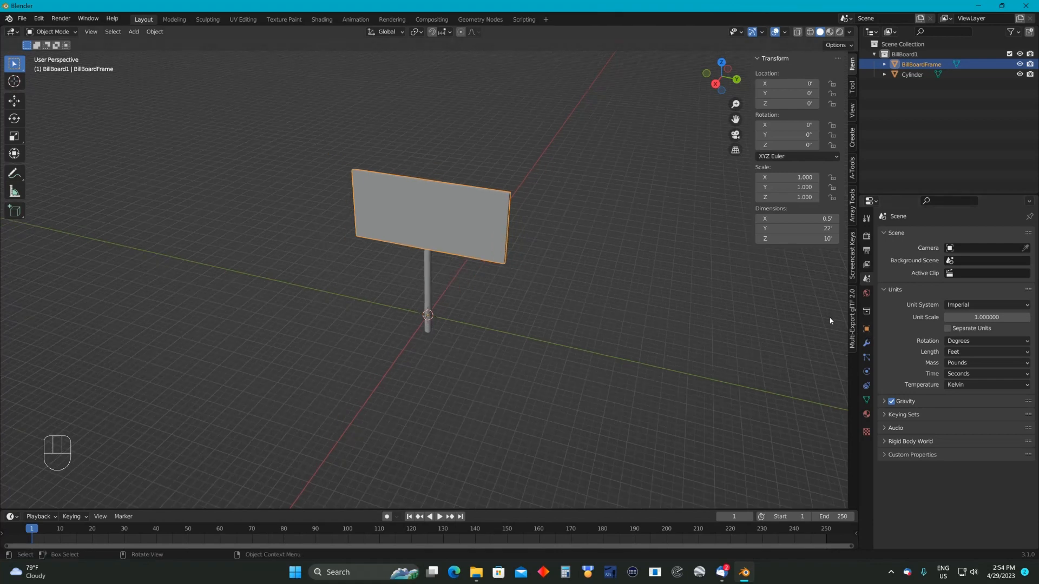
{"action": "left_click", "coordinate": [514, 167]}
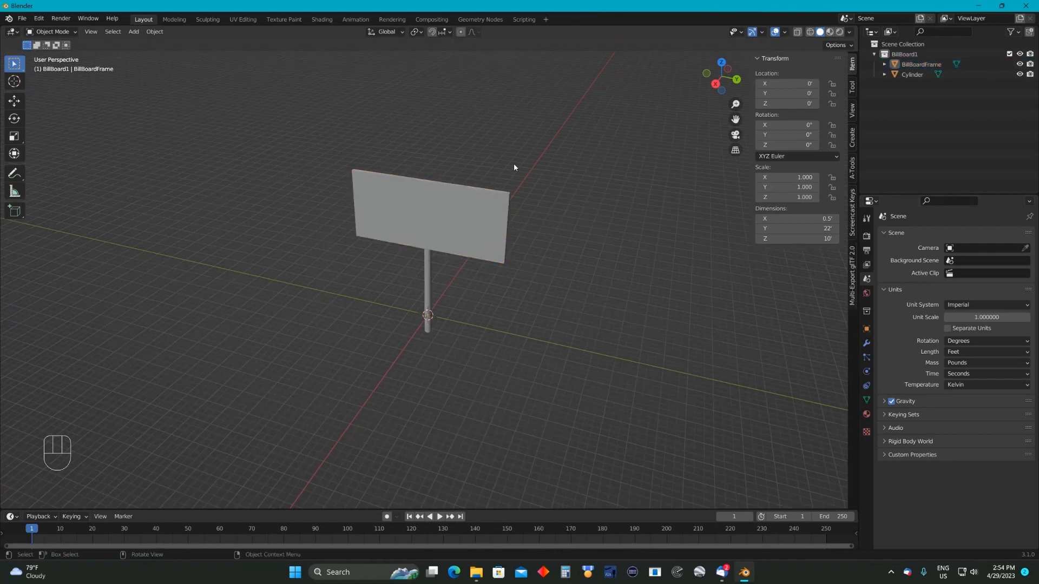
{"action": "scroll", "coordinate": [516, 168], "scroll_direction": "up", "scroll_amount": 3}
{"action": "middle_click_drag", "start_coordinate": [591, 166], "coordinate": [529, 170]}
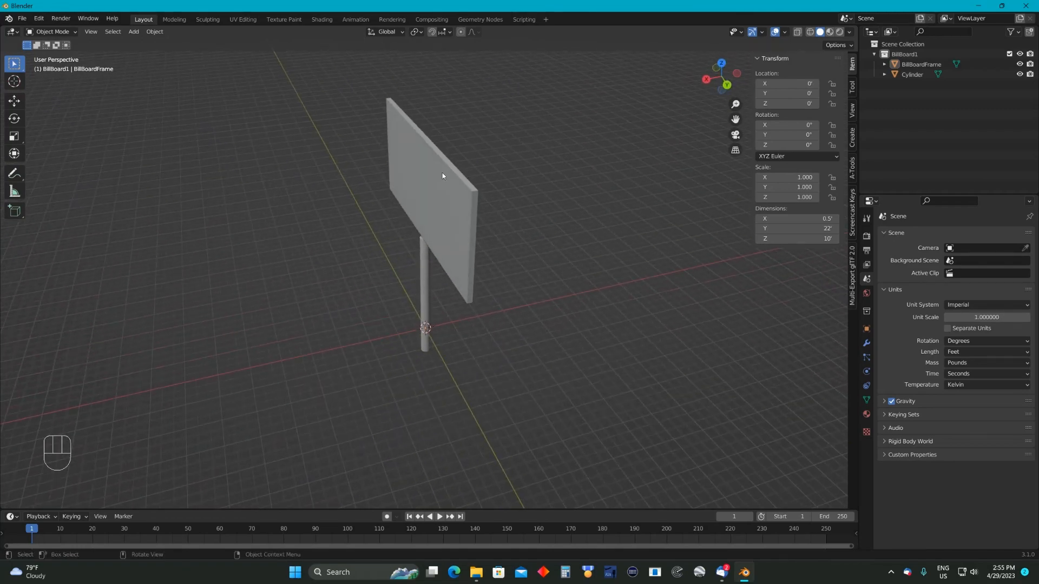
{"action": "middle_click_drag", "start_coordinate": [557, 157], "coordinate": [506, 147]}
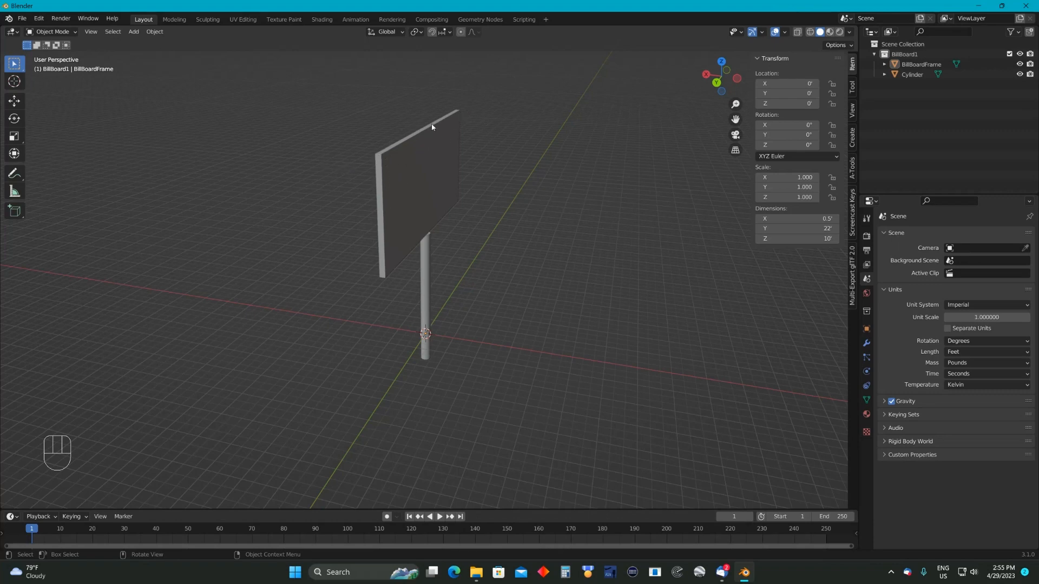
{"action": "middle_click_drag", "start_coordinate": [480, 155], "coordinate": [610, 173]}
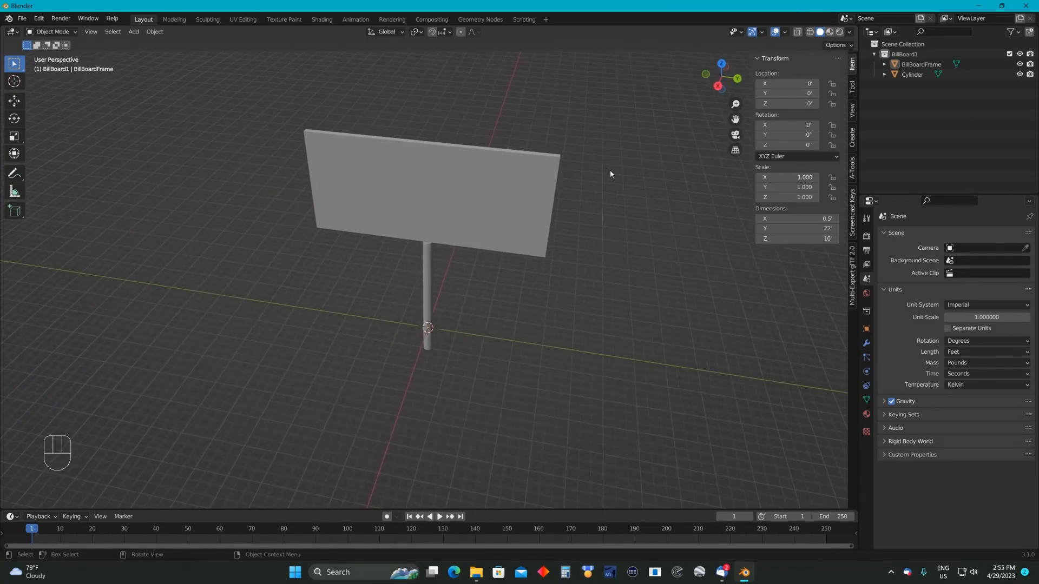
Select the billboard frame and put it in Edit Mode with face selection, keeping its large front face selected
{"action": "left_click", "coordinate": [343, 145]}
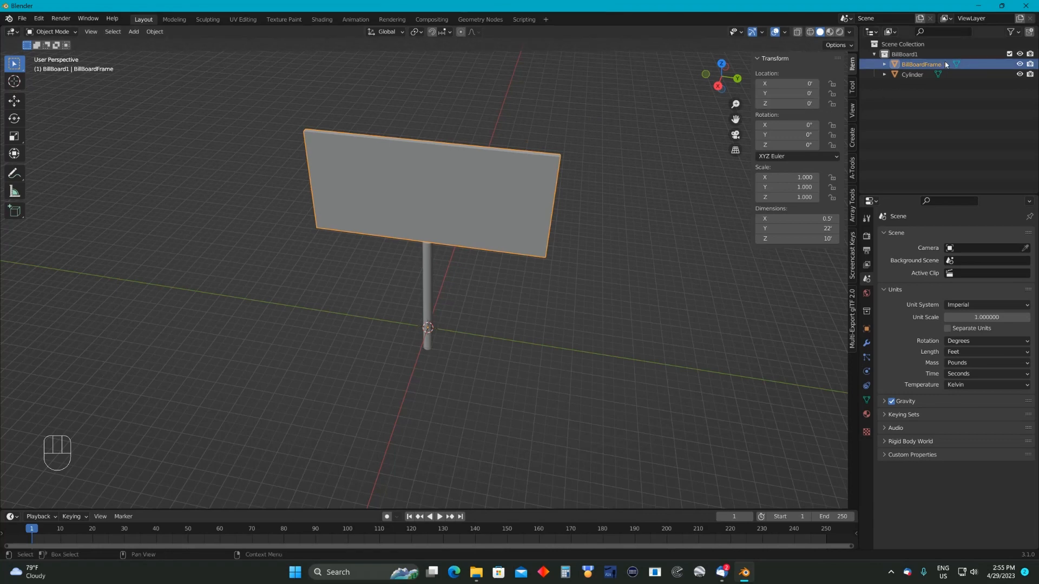
{"action": "left_click", "coordinate": [619, 99]}
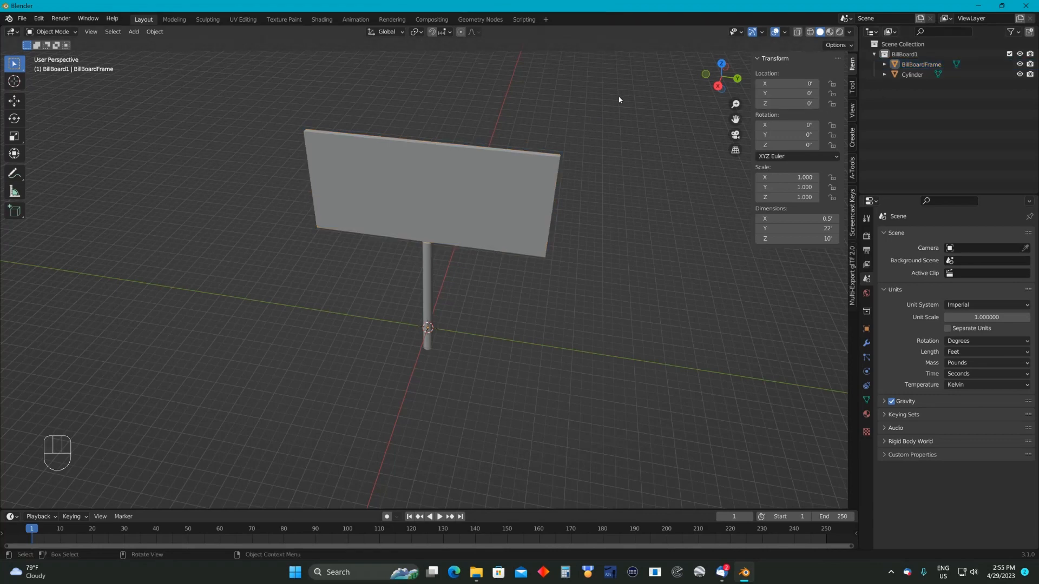
{"action": "left_click", "coordinate": [968, 66]}
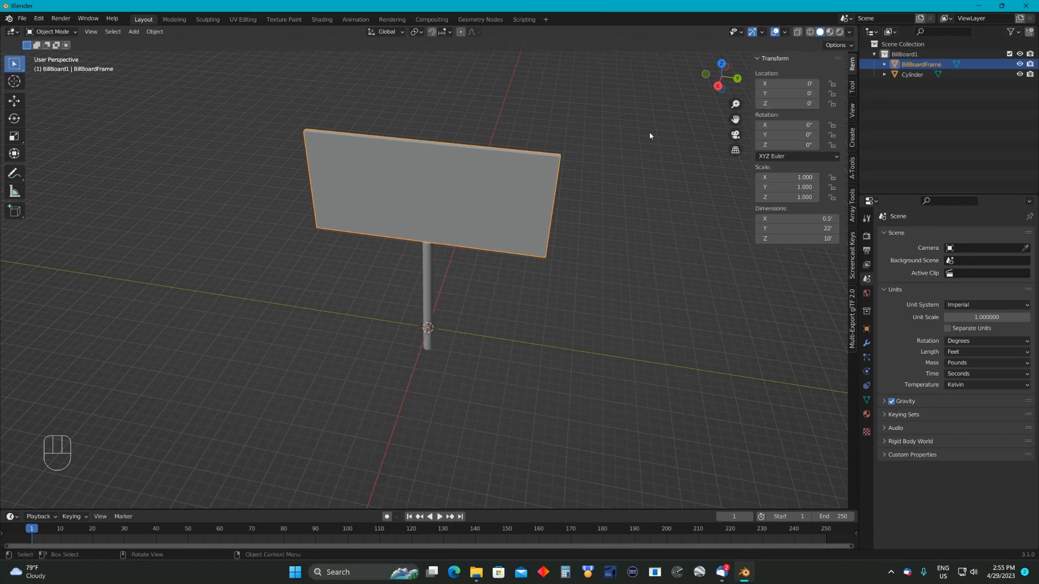
{"action": "left_click_drag", "start_coordinate": [736, 119], "coordinate": [508, 120]}
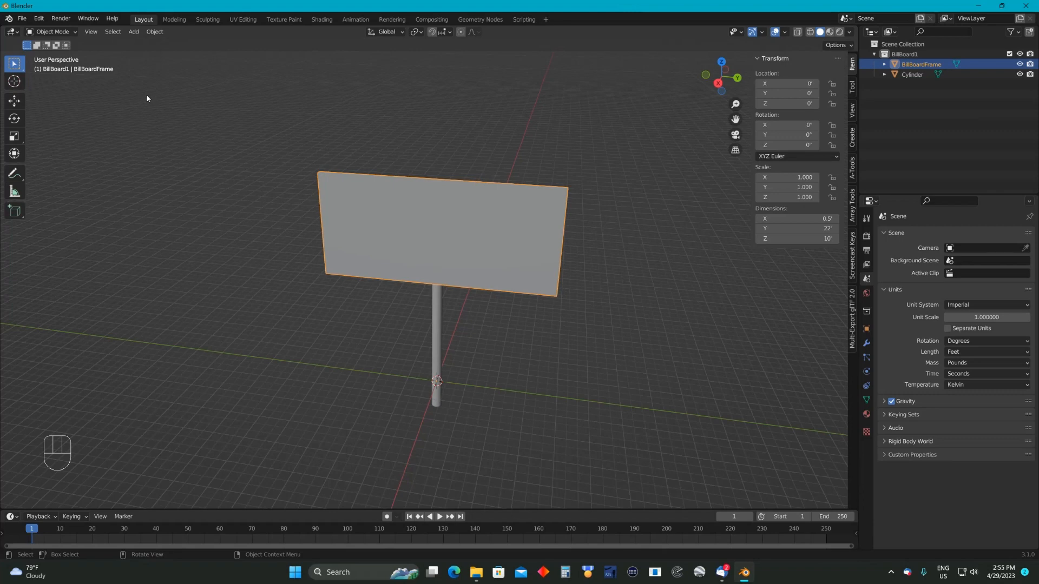
{"action": "left_click", "coordinate": [74, 33]}
{"action": "key", "text": "Tab"}
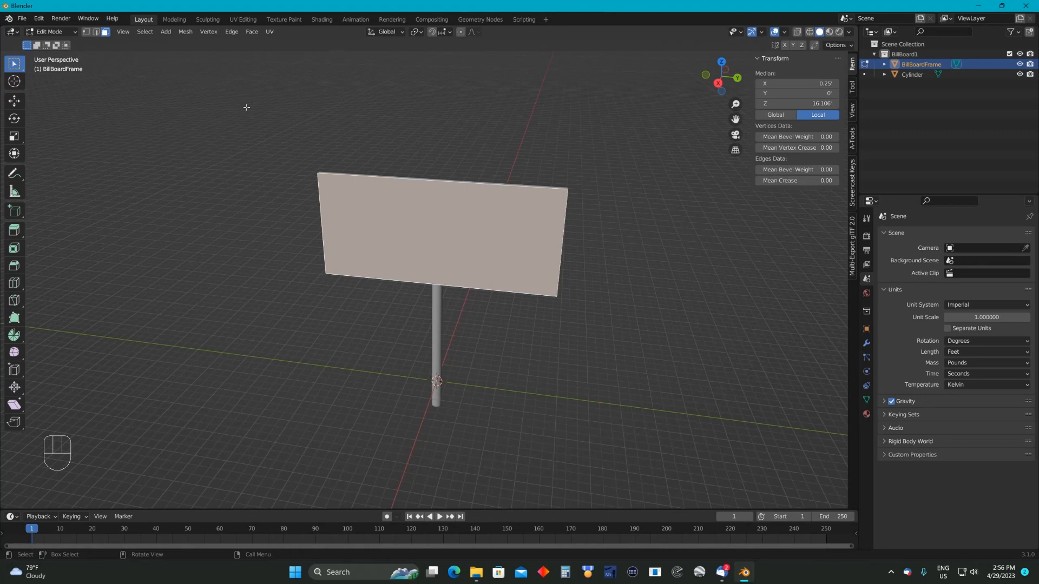
{"action": "left_click", "coordinate": [86, 31]}
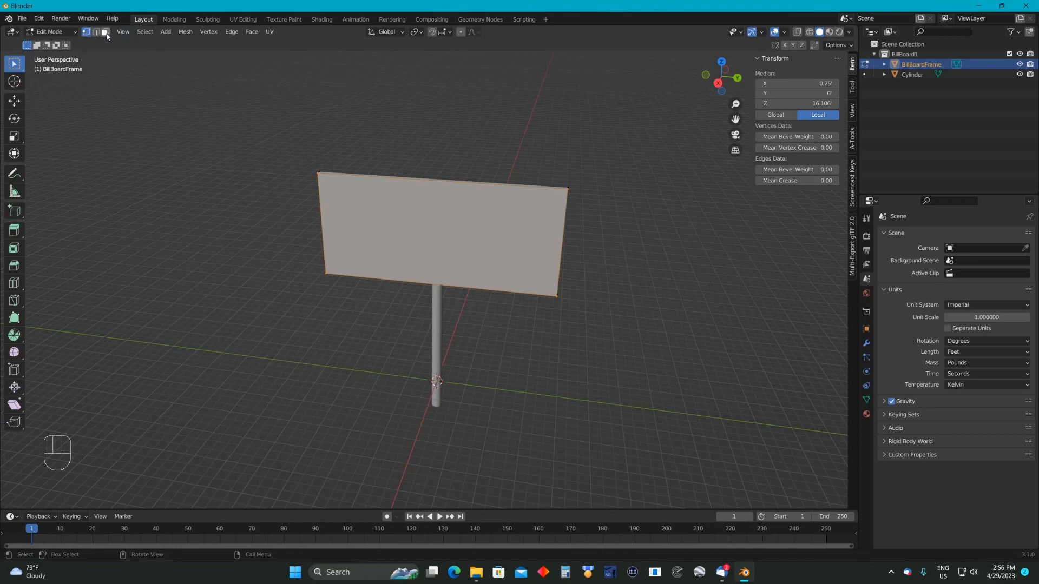
{"action": "left_click", "coordinate": [106, 33]}
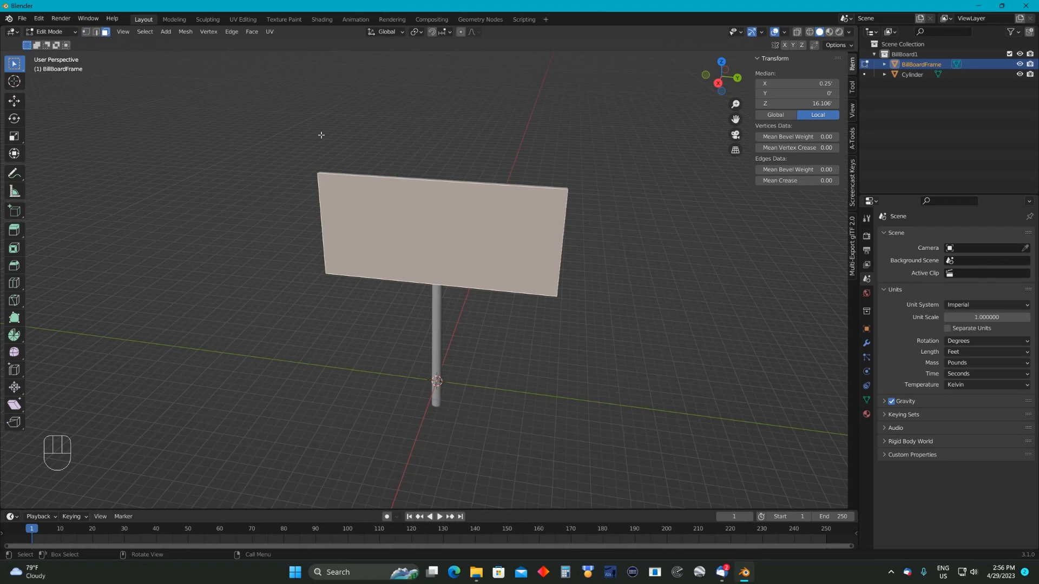
Duplicate the frame's front face in place and separate the copy into its own object
{"action": "middle_click_drag", "start_coordinate": [440, 142], "coordinate": [364, 158]}
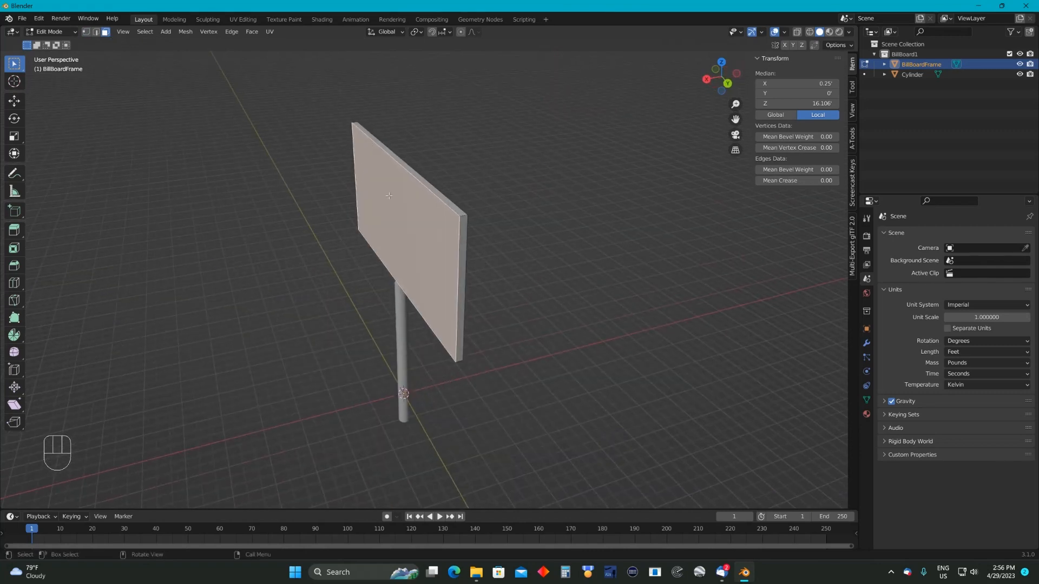
{"action": "middle_click_drag", "start_coordinate": [446, 158], "coordinate": [514, 145]}
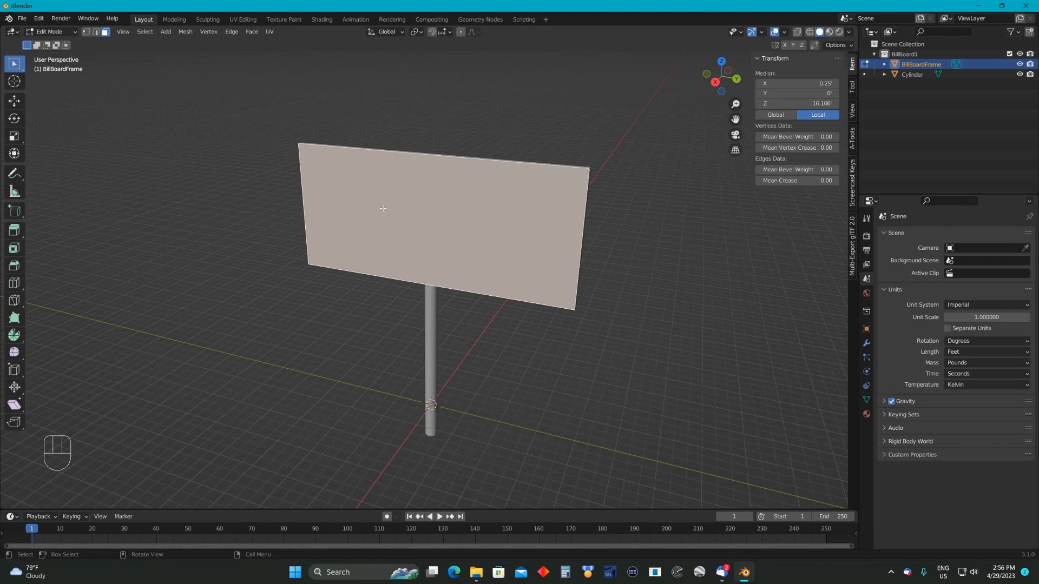
{"action": "key", "text": "shift+d"}
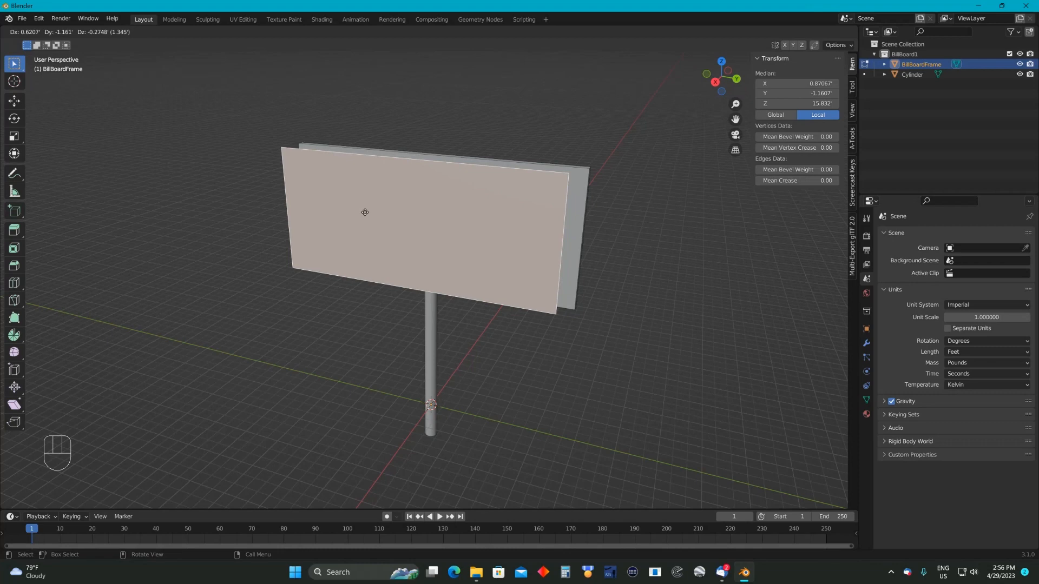
{"action": "right_click", "coordinate": [364, 212]}
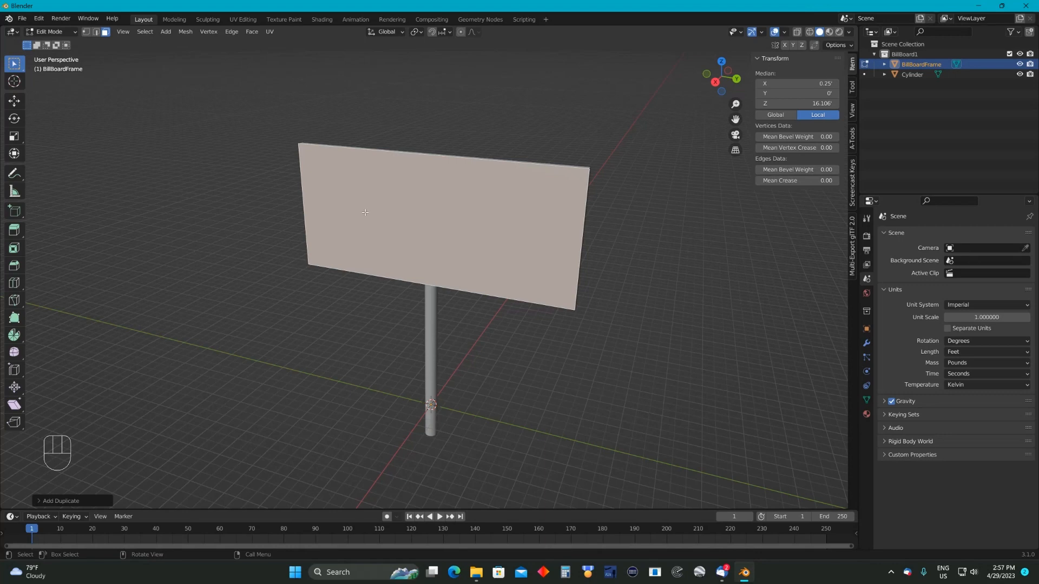
{"action": "key", "text": "p"}
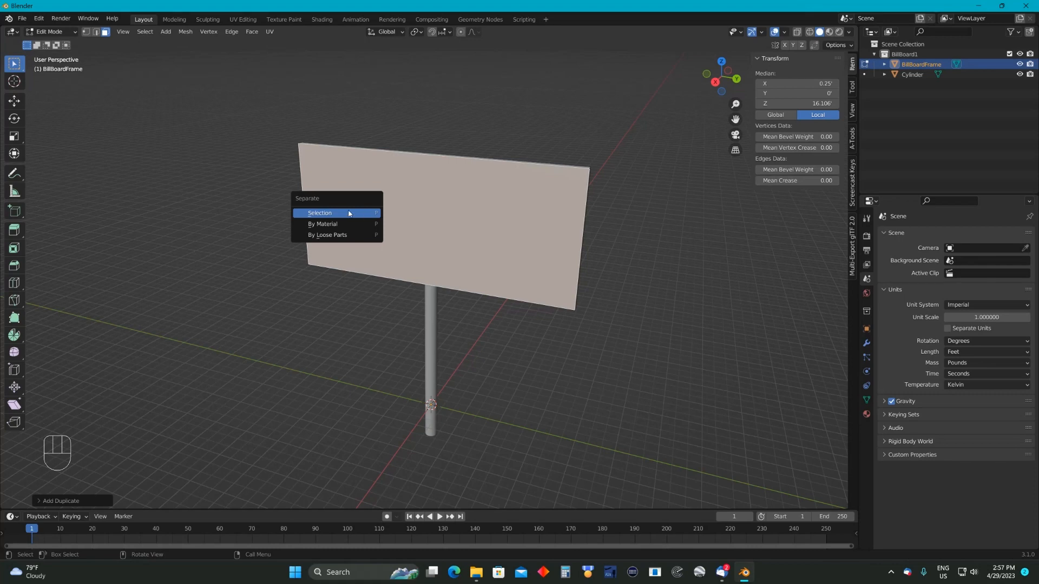
{"action": "left_click", "coordinate": [344, 215]}
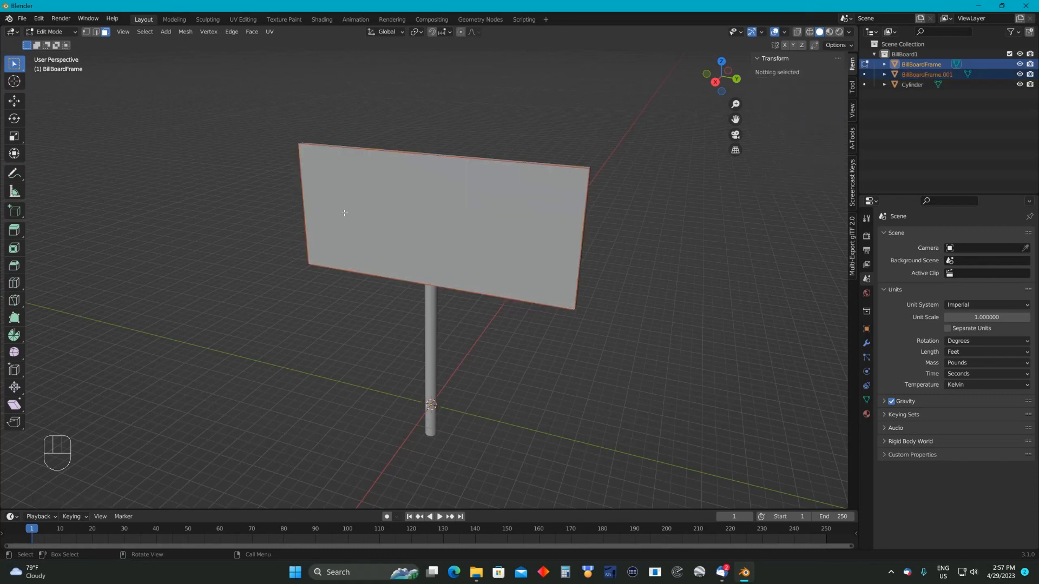
Rename the separated front face object to BillBoardFront
{"action": "left_click", "coordinate": [914, 66]}
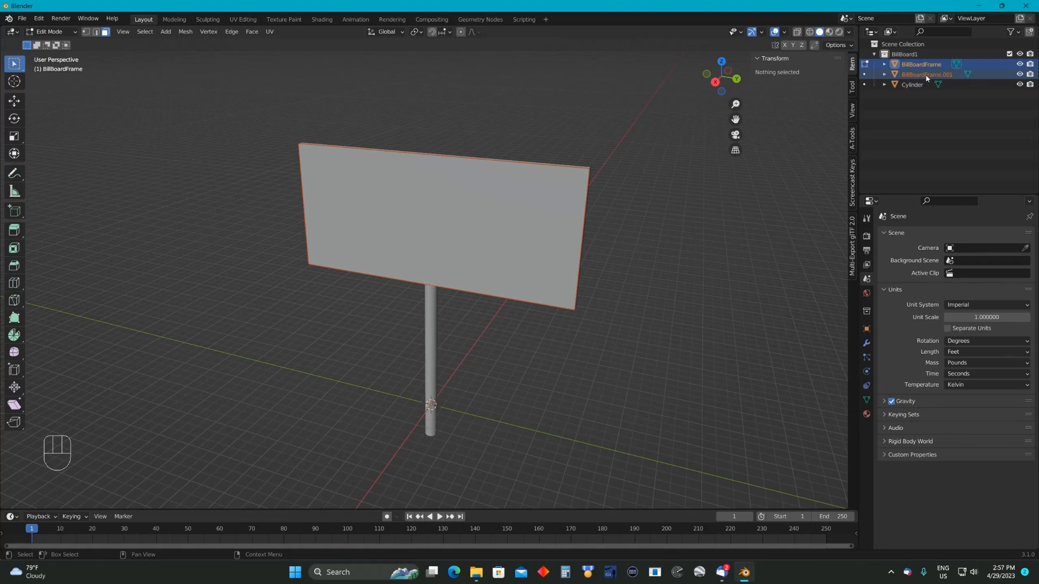
{"action": "double_click", "coordinate": [954, 75]}
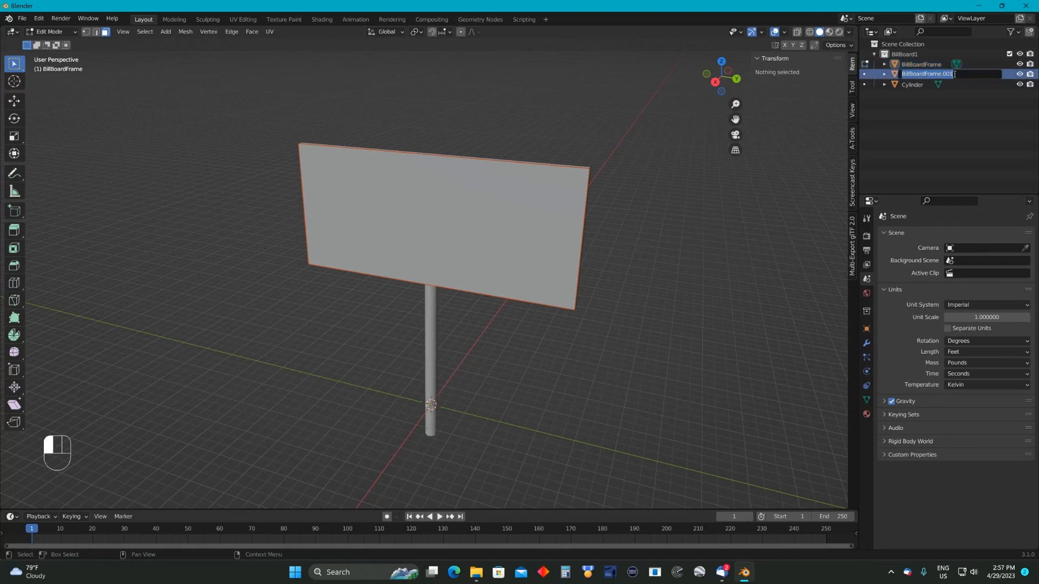
{"action": "left_click", "coordinate": [955, 75]}
{"action": "key", "text": "BackSpace"}
{"action": "key", "text": "BackSpace"}
{"action": "key", "text": "BackSpace"}
{"action": "key", "text": "BackSpace"}
{"action": "key", "text": "BackSpace"}
{"action": "key", "text": "BackSpace"}
{"action": "key", "text": "BackSpace"}
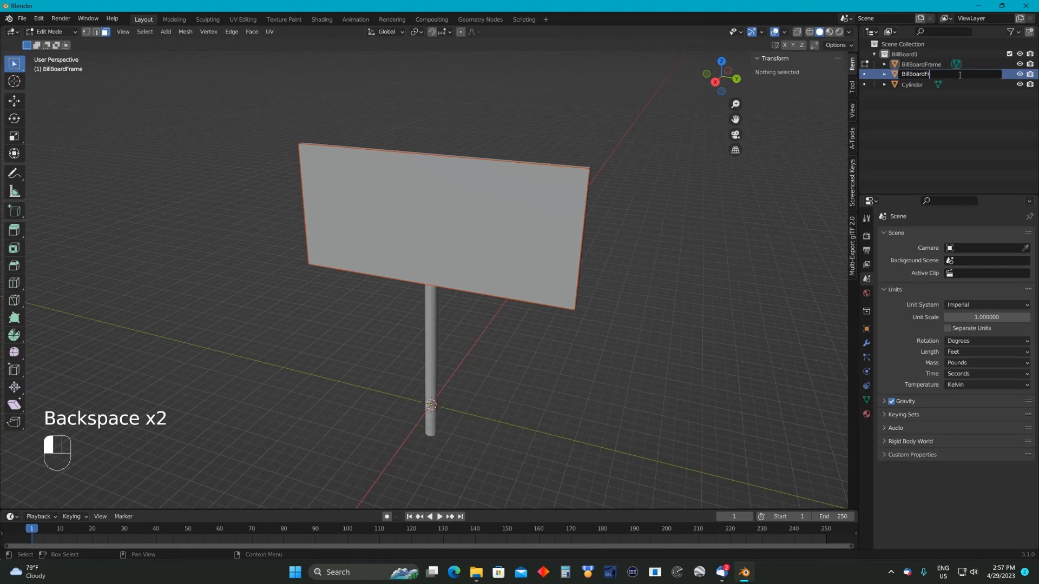
{"action": "type", "text": "ont"}
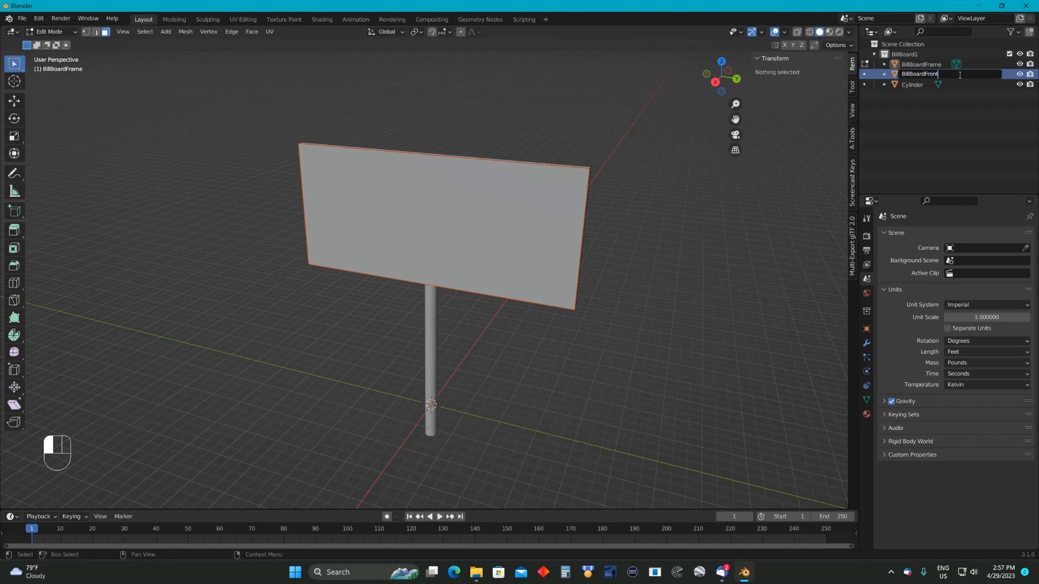
{"action": "key", "text": "Return"}
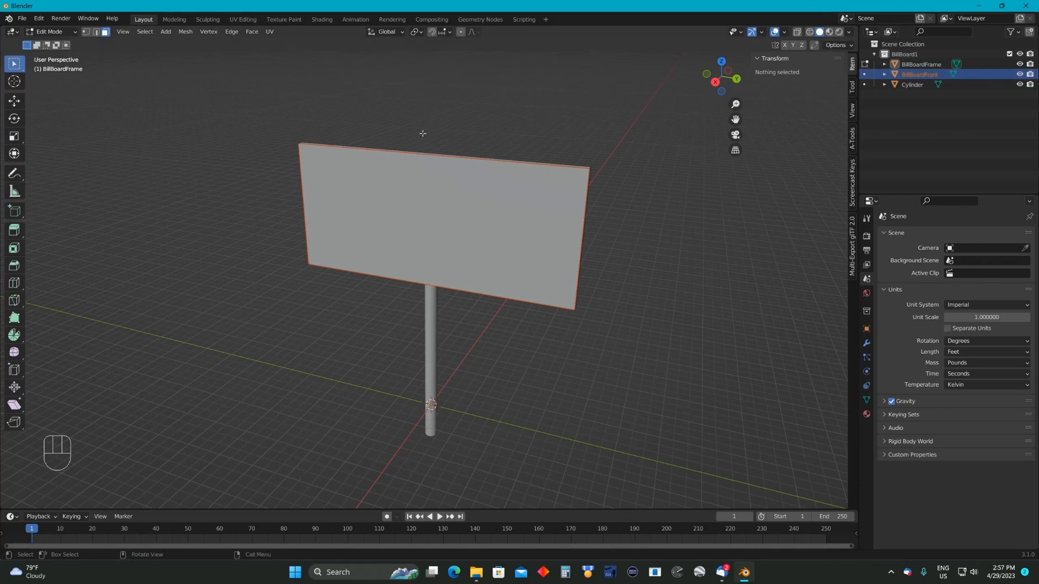
Return to Object Mode with BillBoardFront hidden in the viewport and only the billboard frame selected
{"action": "middle_click_drag", "start_coordinate": [429, 122], "coordinate": [388, 132]}
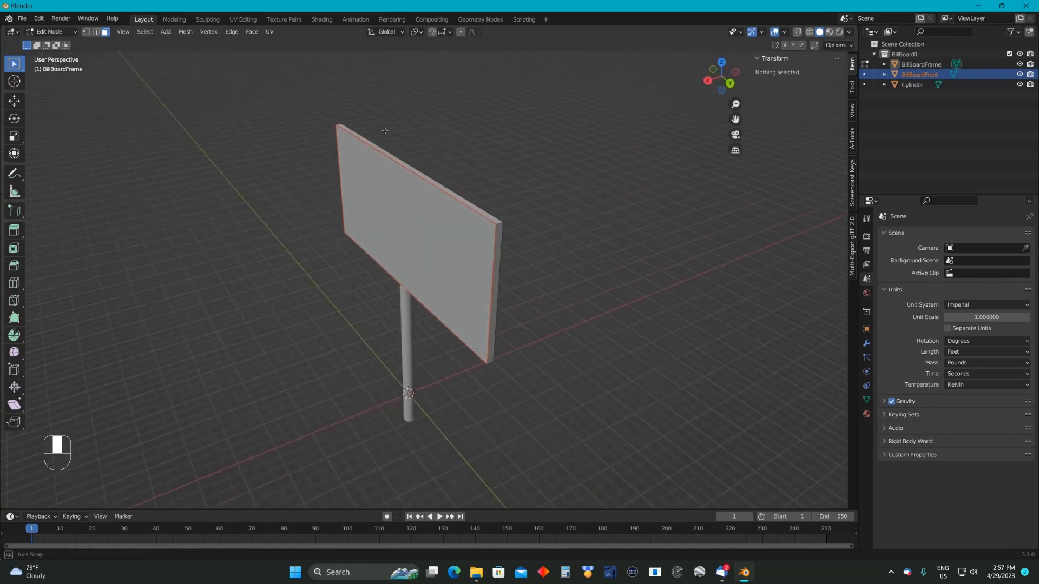
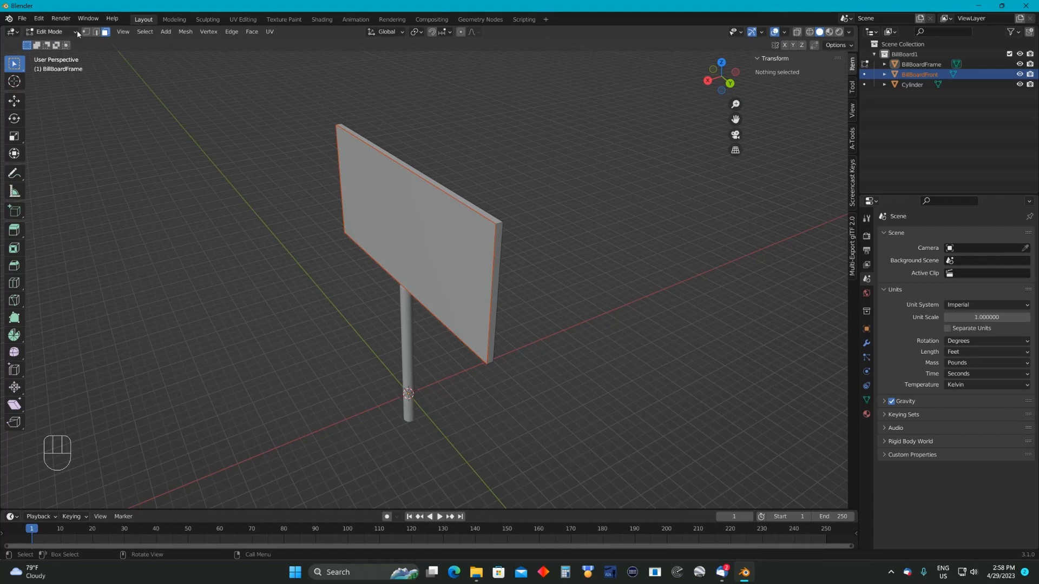
{"action": "key", "text": "Tab"}
{"action": "left_click", "coordinate": [554, 150]}
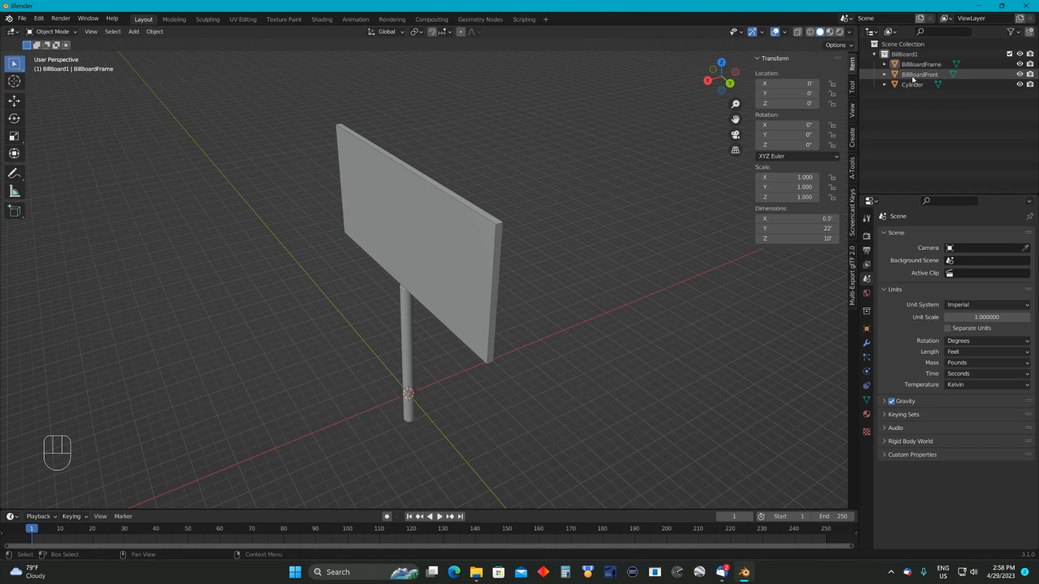
{"action": "left_click", "coordinate": [1020, 75]}
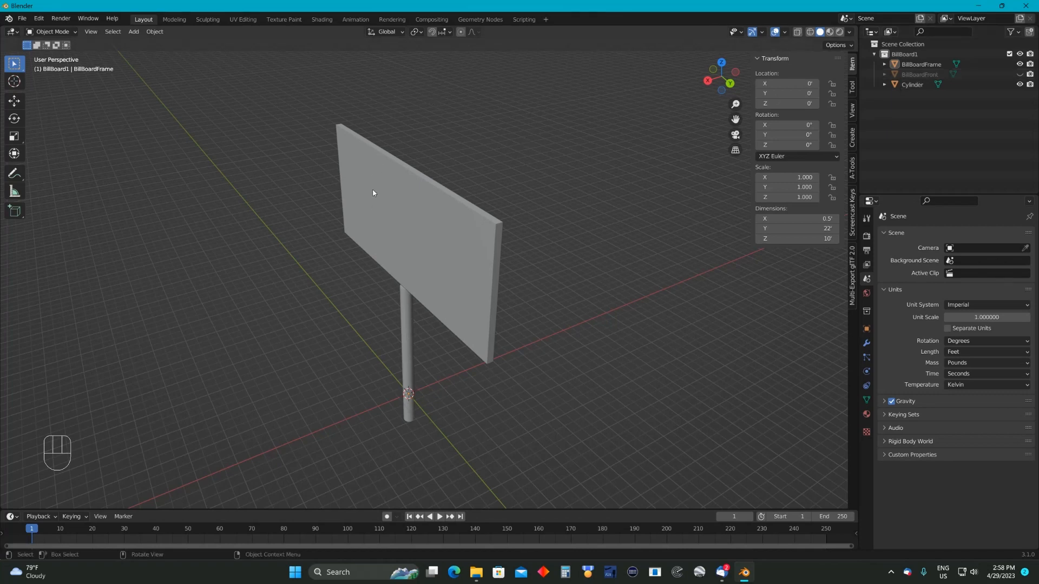
{"action": "scroll", "coordinate": [507, 149], "scroll_direction": "up", "scroll_amount": 1}
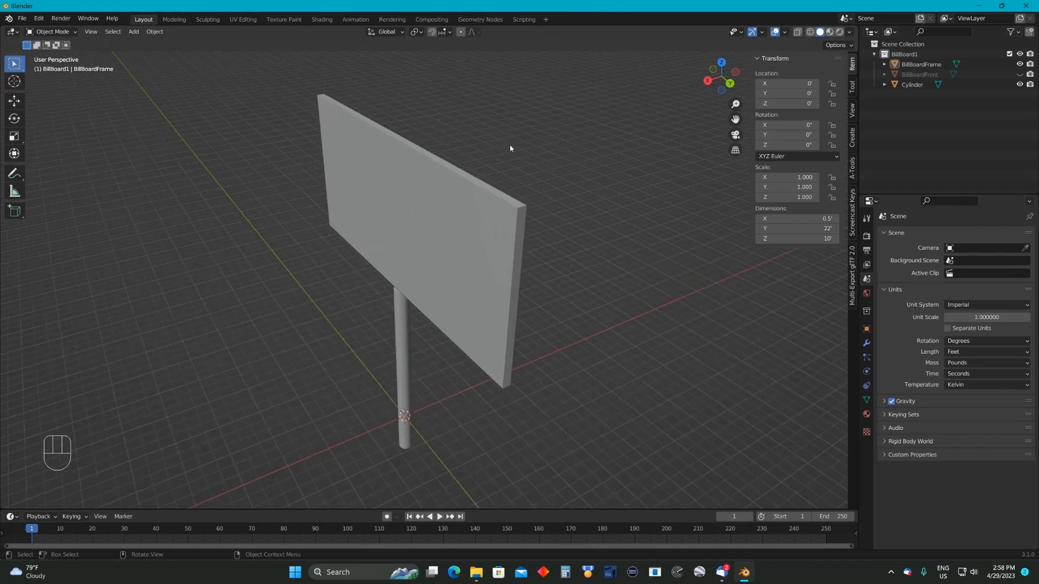
{"action": "left_click", "coordinate": [405, 190]}
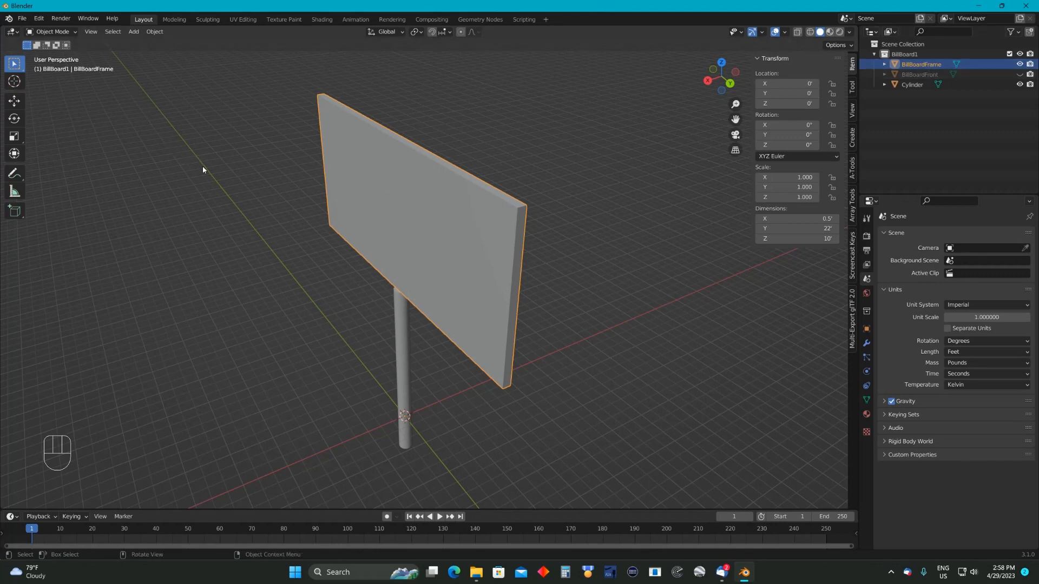
Delete the billboard frame's large front face in Edit Mode and show BillBoardFront in the viewport again
{"action": "key", "text": "Tab"}
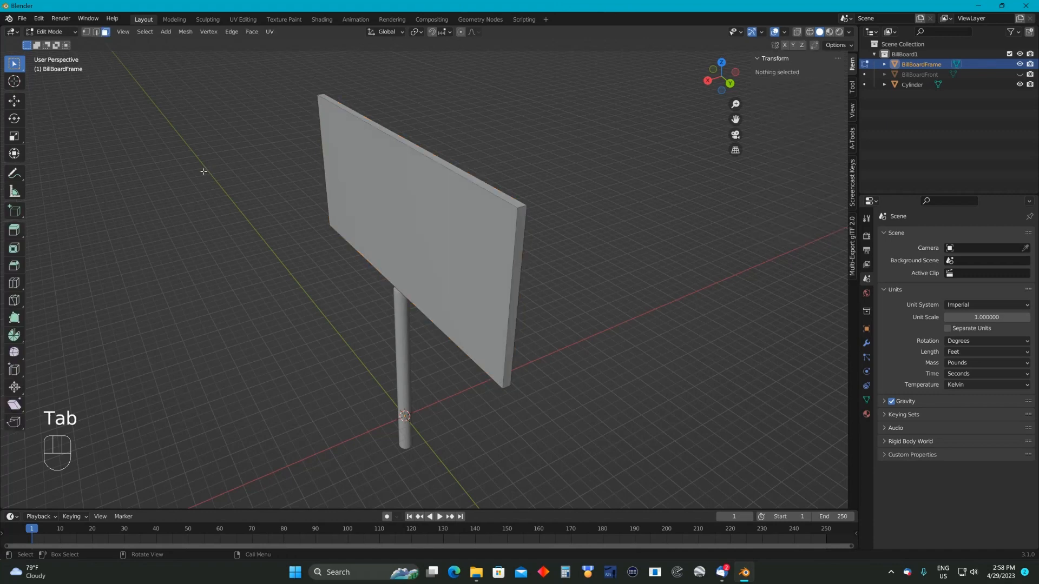
{"action": "left_click", "coordinate": [405, 214]}
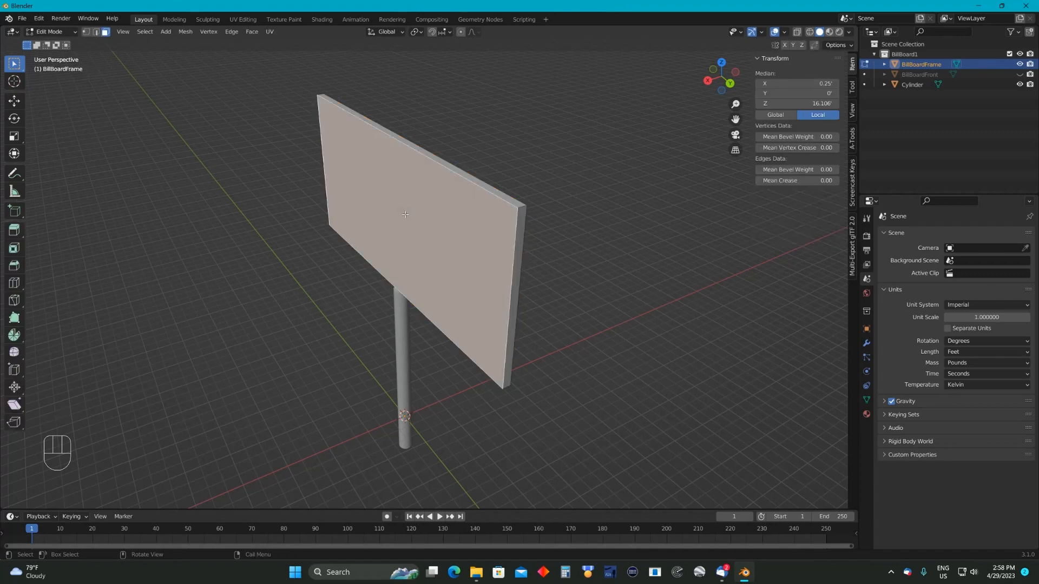
{"action": "right_click", "coordinate": [405, 214]}
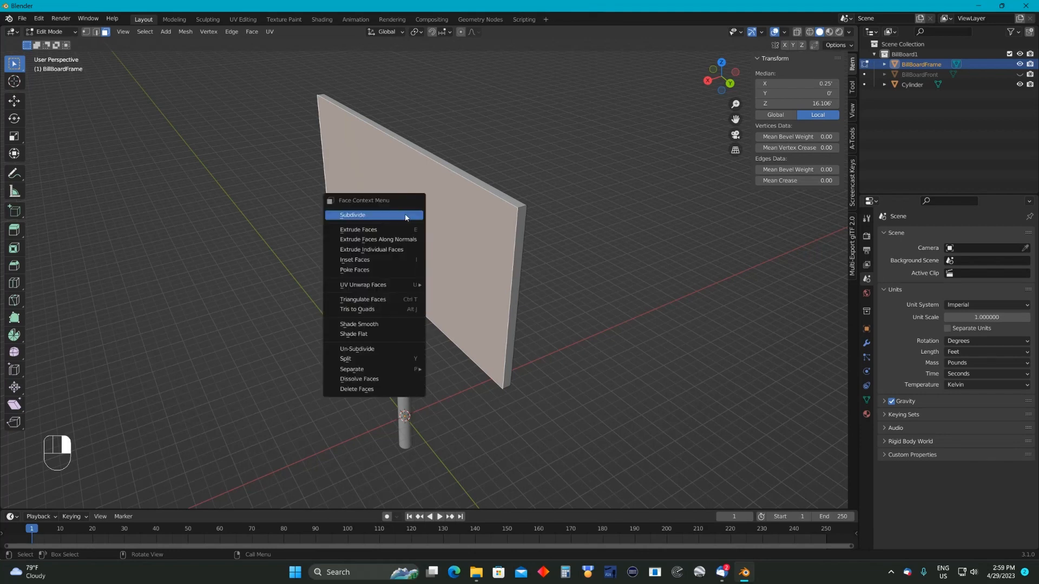
{"action": "left_click", "coordinate": [350, 389]}
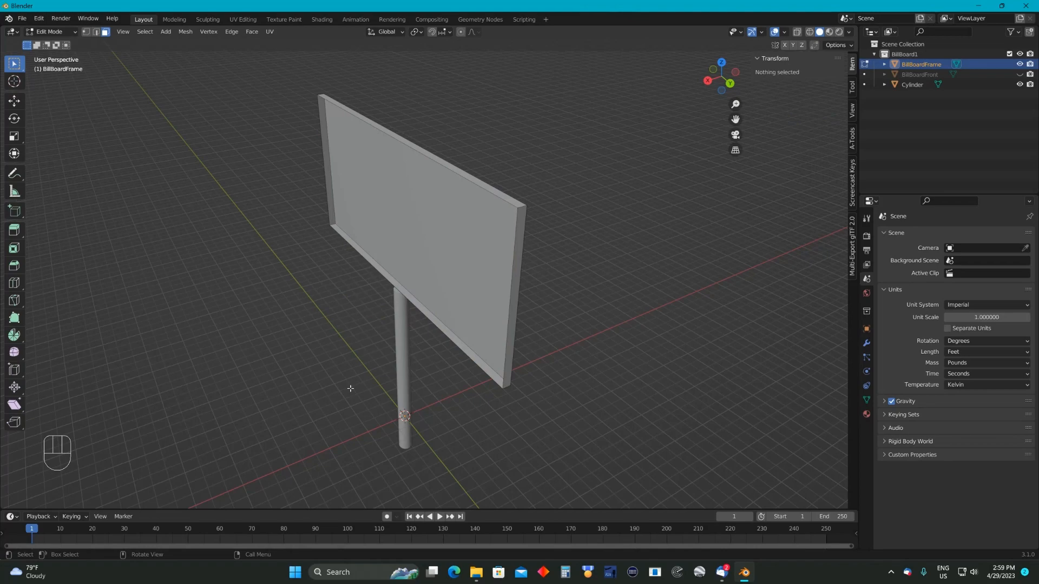
{"action": "scroll", "coordinate": [486, 382], "scroll_direction": "up", "scroll_amount": 3}
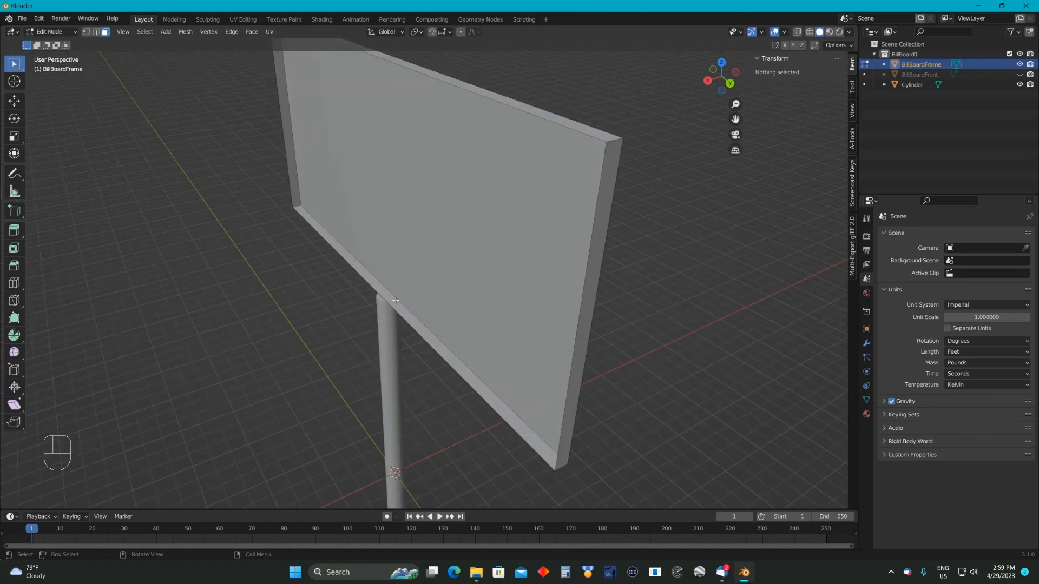
{"action": "mouse_move", "coordinate": [459, 225]}
{"action": "middle_mouse_down"}
{"action": "mouse_move", "coordinate": [415, 223]}
{"action": "mouse_move", "coordinate": [471, 232]}
{"action": "middle_mouse_up"}
{"action": "scroll", "coordinate": [471, 235], "scroll_direction": "down", "scroll_amount": 3}
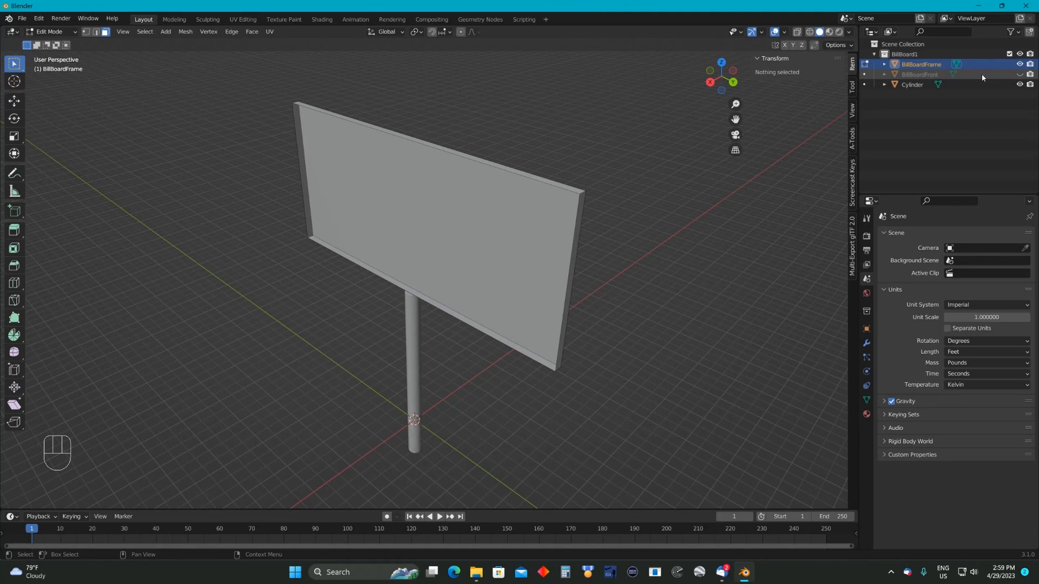
{"action": "left_click", "coordinate": [1020, 75]}
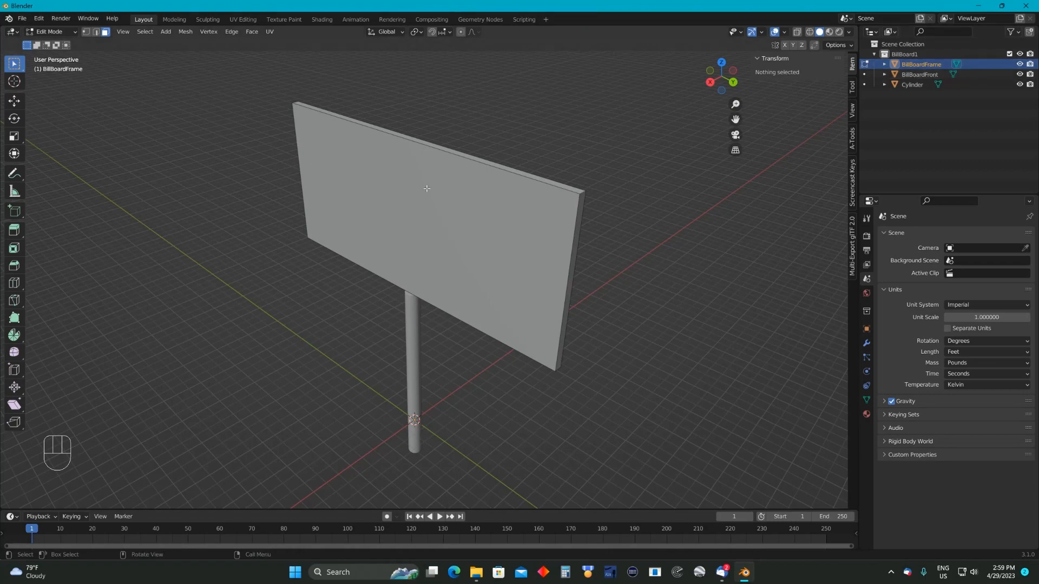
Duplicate the frame's large back face in place and separate the copy into its own object
{"action": "middle_click_drag", "start_coordinate": [585, 146], "coordinate": [389, 139]}
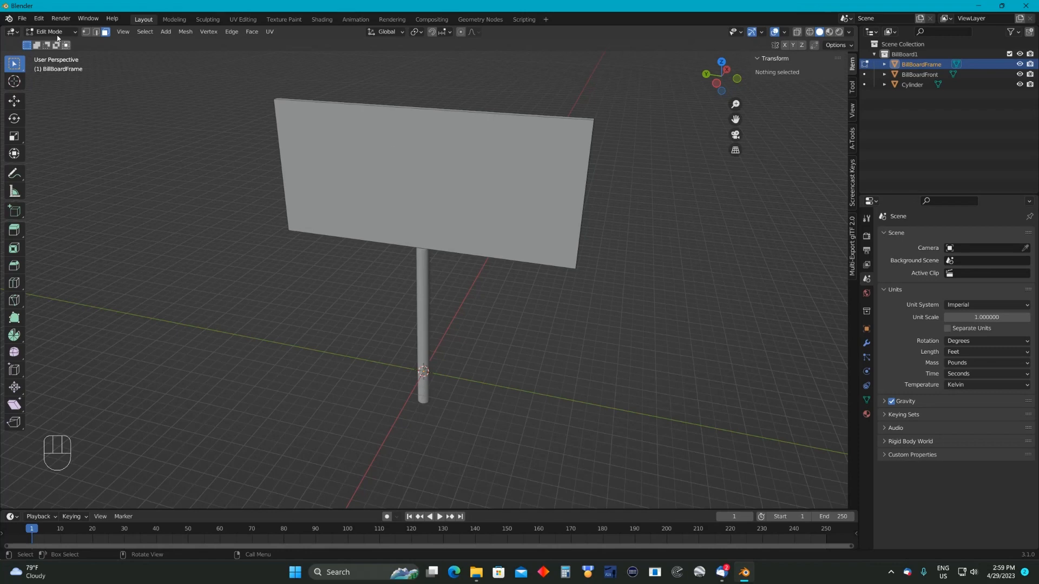
{"action": "left_click", "coordinate": [320, 127]}
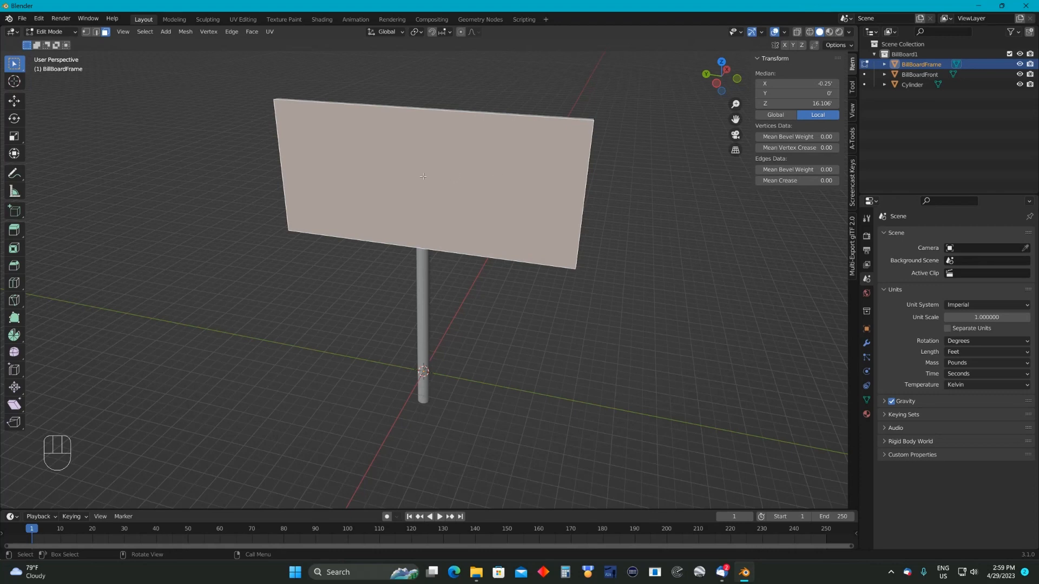
{"action": "key", "text": "shift"}
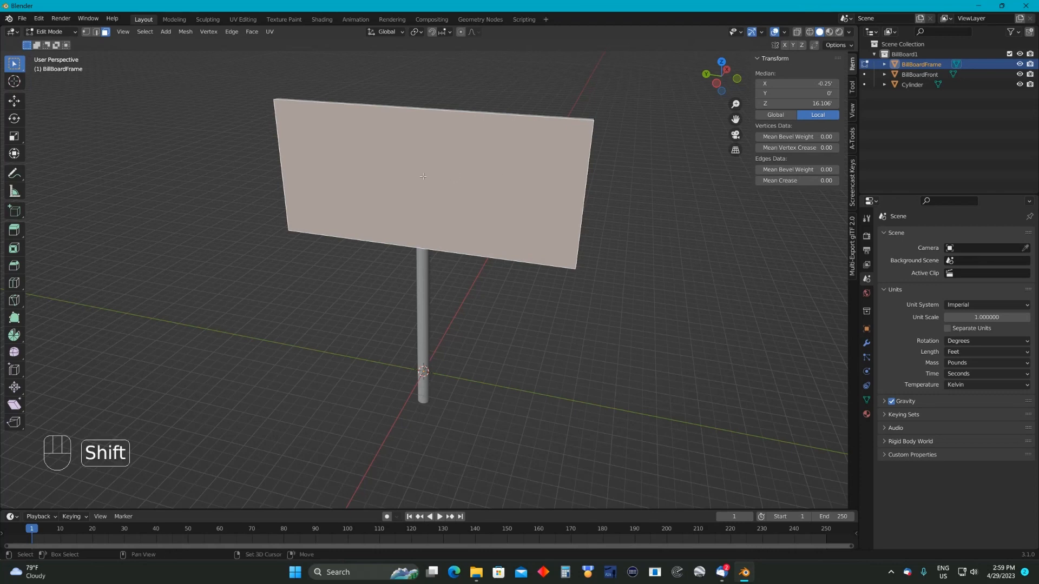
{"action": "key", "text": "shift+d"}
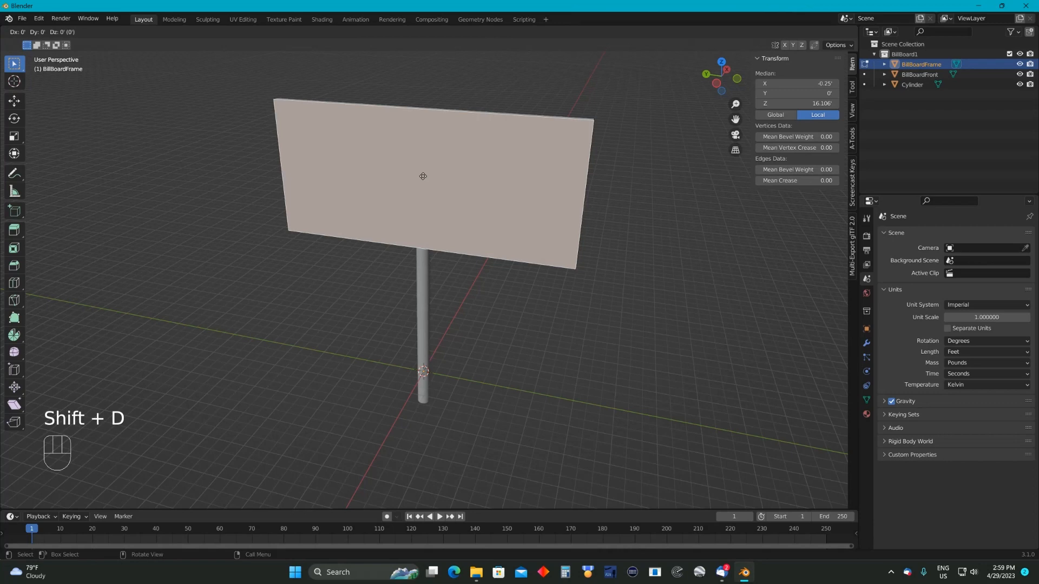
{"action": "left_click", "coordinate": [423, 176]}
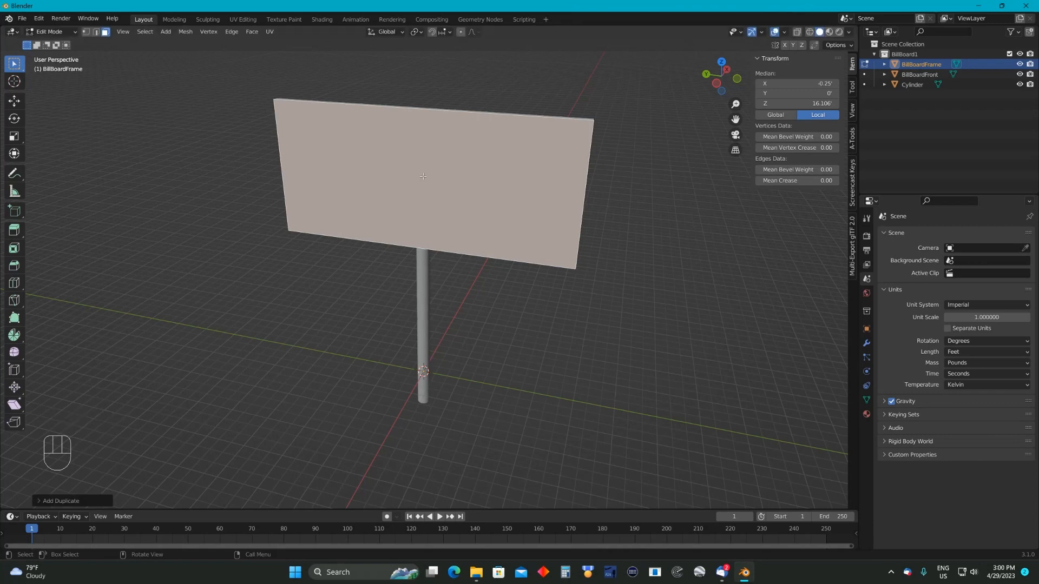
{"action": "key", "text": "p"}
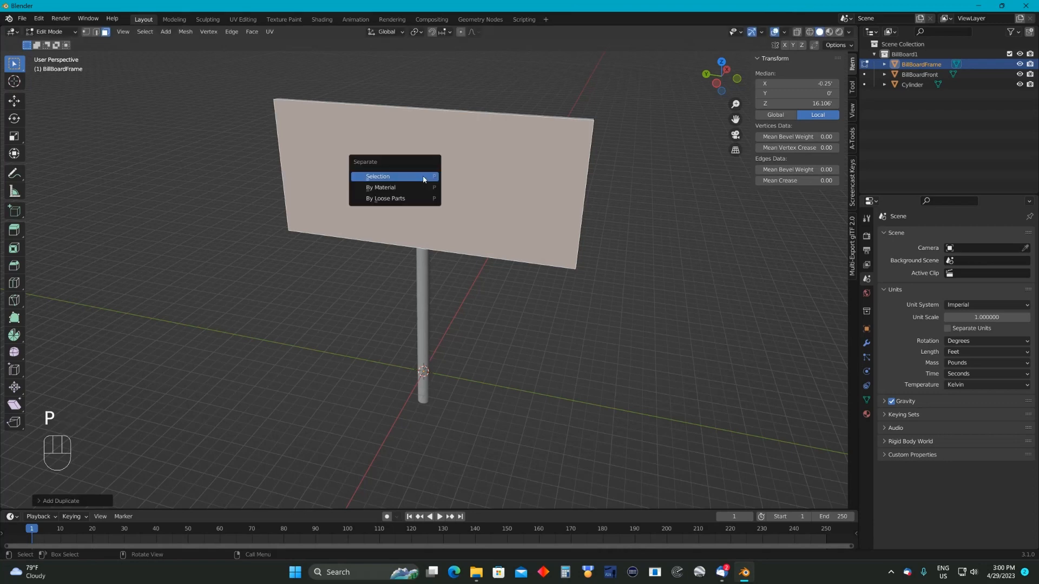
{"action": "left_click", "coordinate": [388, 177]}
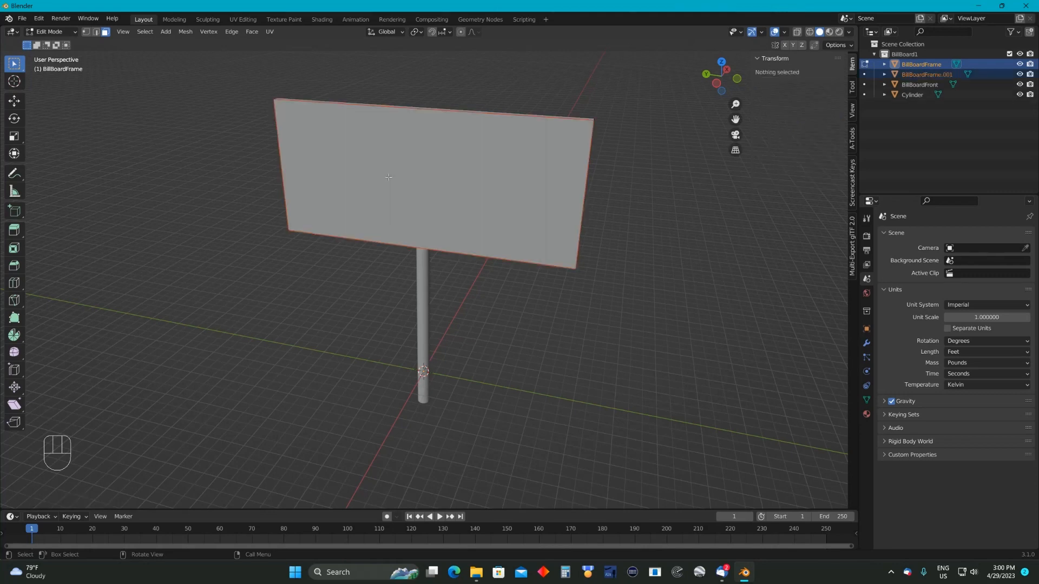
Rename the separated back face object to BillBoardBack
{"action": "double_click", "coordinate": [958, 75]}
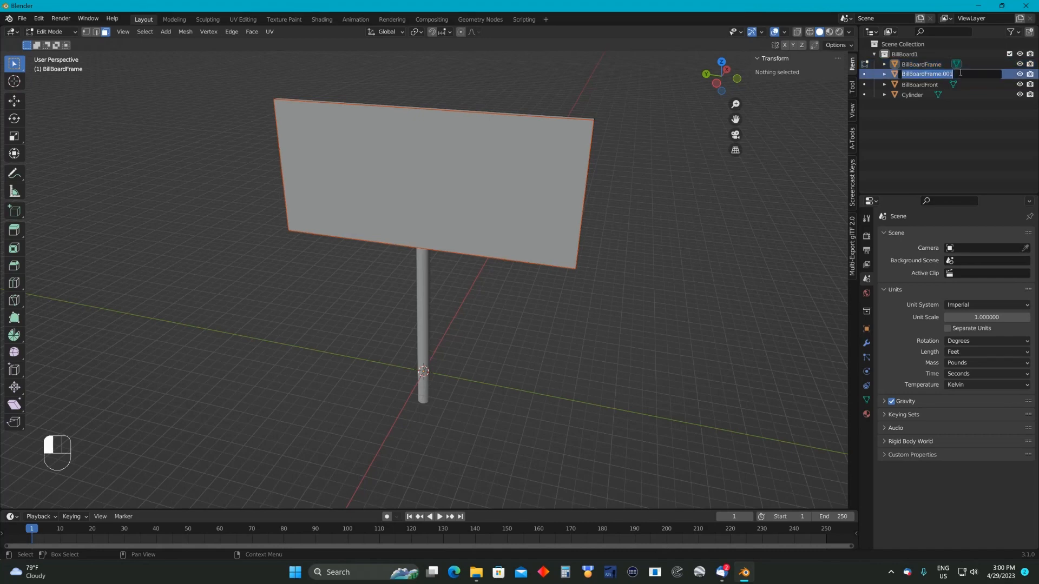
{"action": "left_click", "coordinate": [962, 74]}
{"action": "key", "text": "BackSpace"}
{"action": "key", "text": "BackSpace"}
{"action": "key", "text": "BackSpace"}
{"action": "key", "text": "BackSpace"}
{"action": "key", "text": "BackSpace"}
{"action": "key", "text": "BackSpace"}
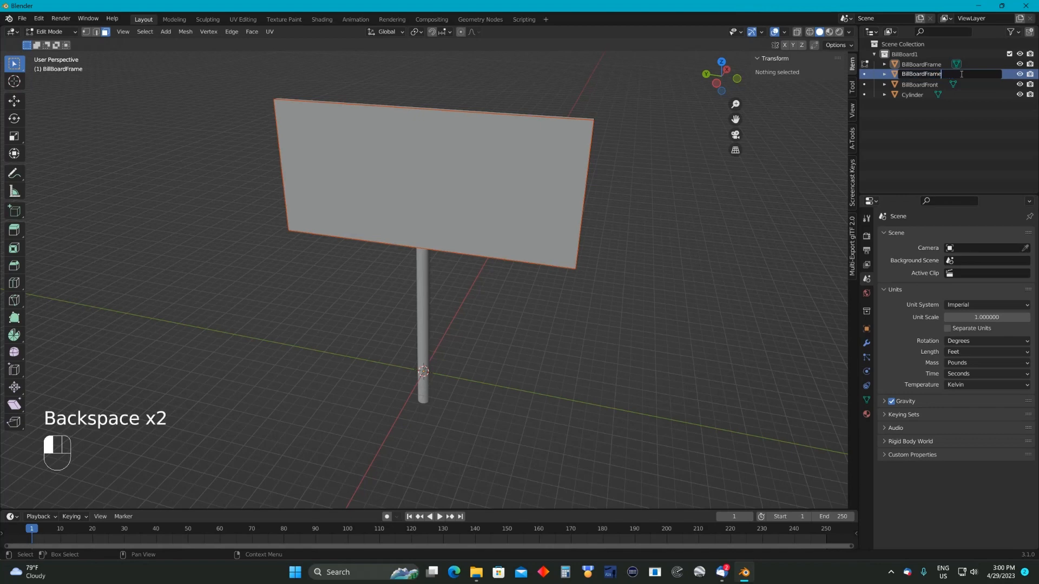
{"action": "key", "text": "BackSpace"}
{"action": "key", "text": "BackSpace"}
{"action": "type", "text": "Back"}
{"action": "key", "text": "Return"}
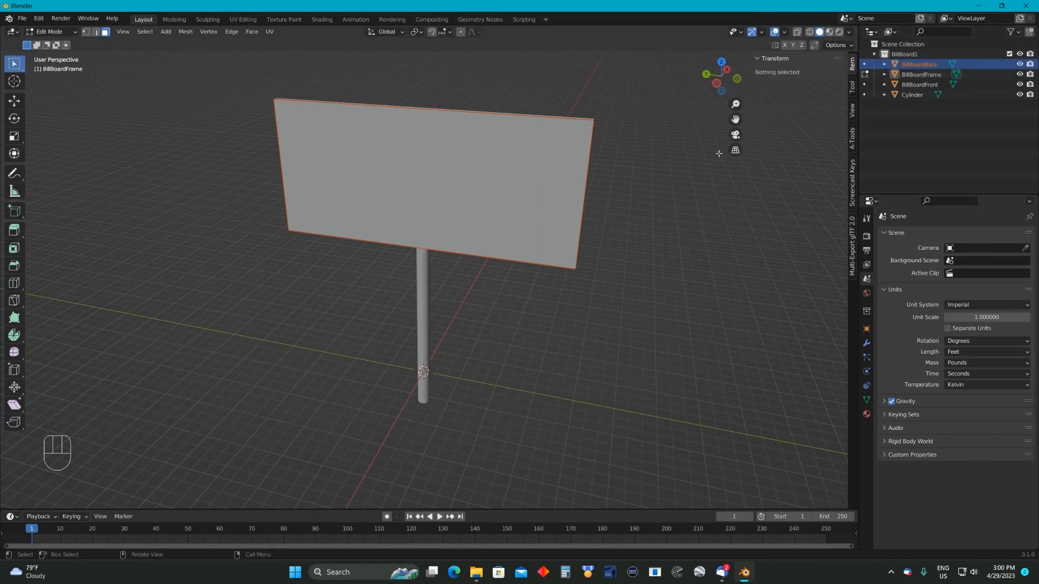
Hide BillBoardFrame and BillBoardFront to inspect BillBoardBack on its own in Object Mode, and show both objects again
{"action": "left_click", "coordinate": [1020, 74]}
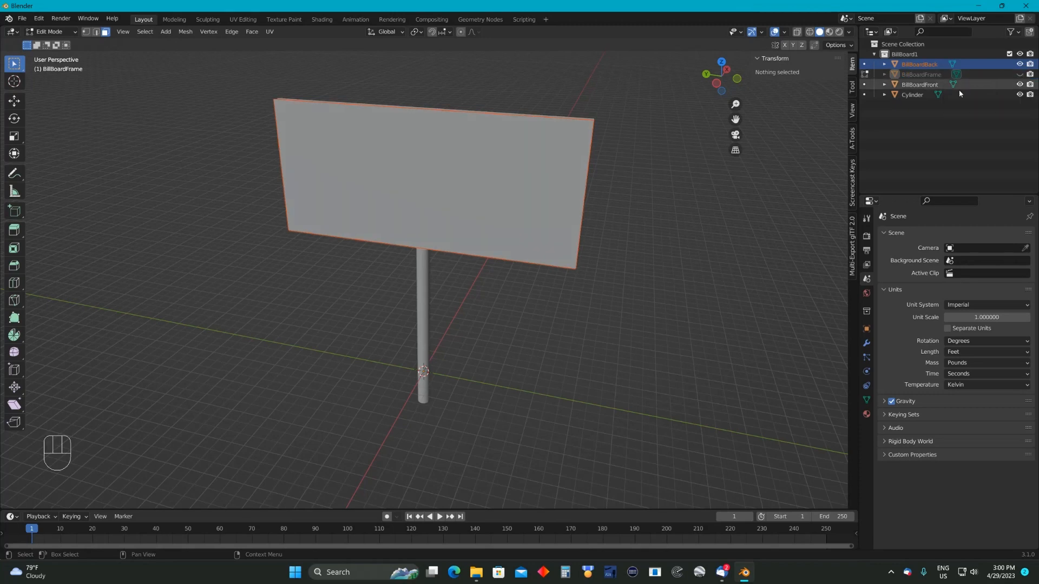
{"action": "left_click", "coordinate": [1020, 84]}
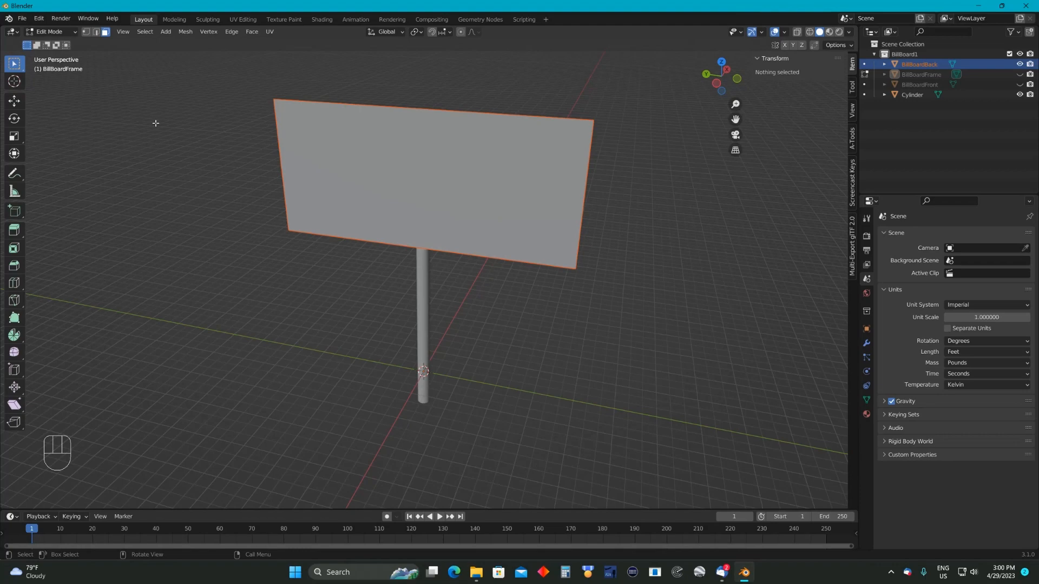
{"action": "key", "text": "Tab"}
{"action": "left_click", "coordinate": [670, 138]}
{"action": "middle_click_drag", "start_coordinate": [668, 139], "coordinate": [615, 153]}
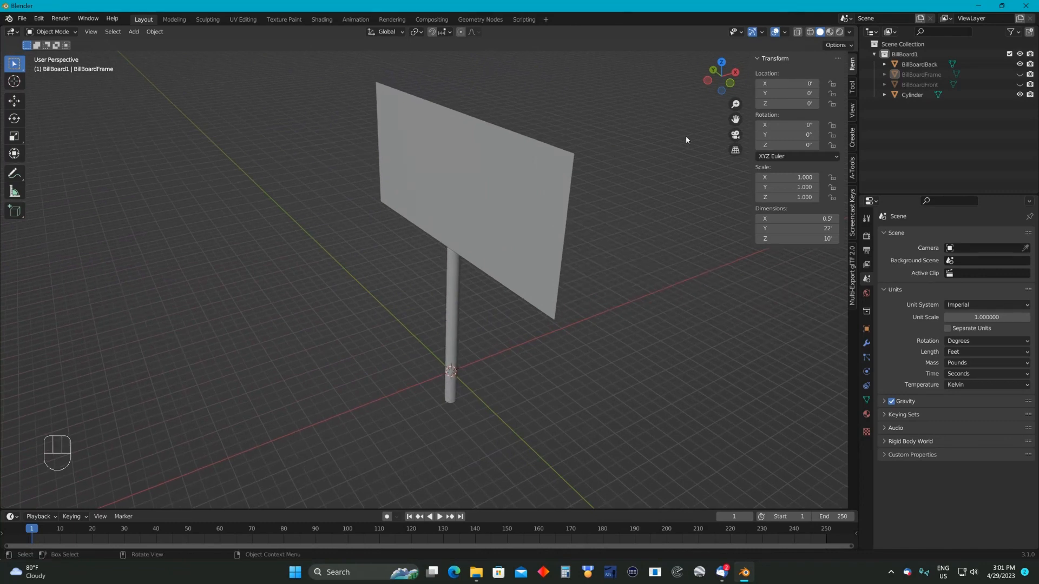
{"action": "left_click", "coordinate": [912, 65]}
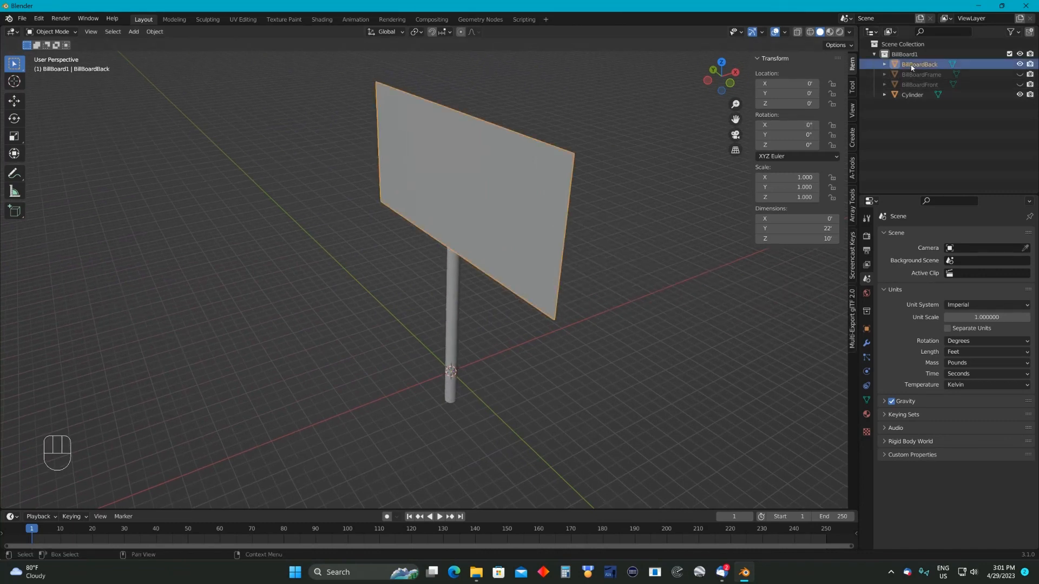
{"action": "middle_click_drag", "start_coordinate": [619, 125], "coordinate": [579, 130]}
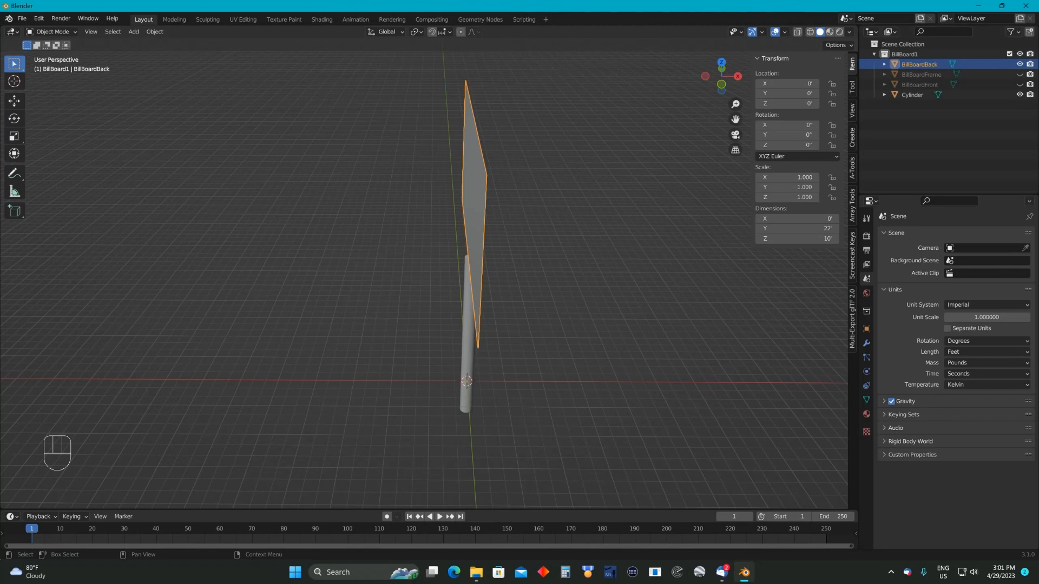
{"action": "left_click", "coordinate": [1019, 74]}
{"action": "left_click", "coordinate": [1020, 85]}
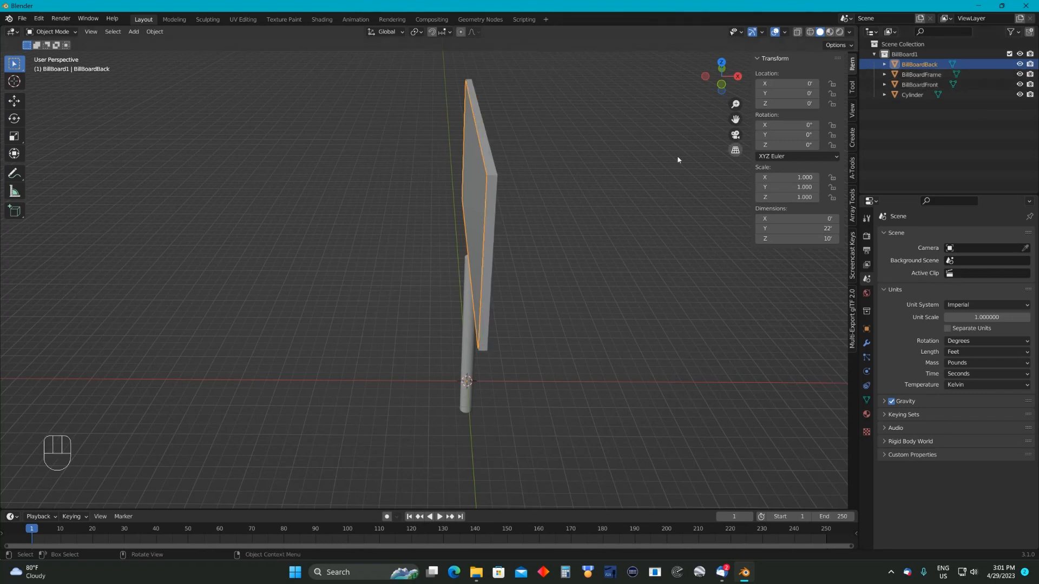
{"action": "middle_click_drag", "start_coordinate": [677, 157], "coordinate": [657, 164]}
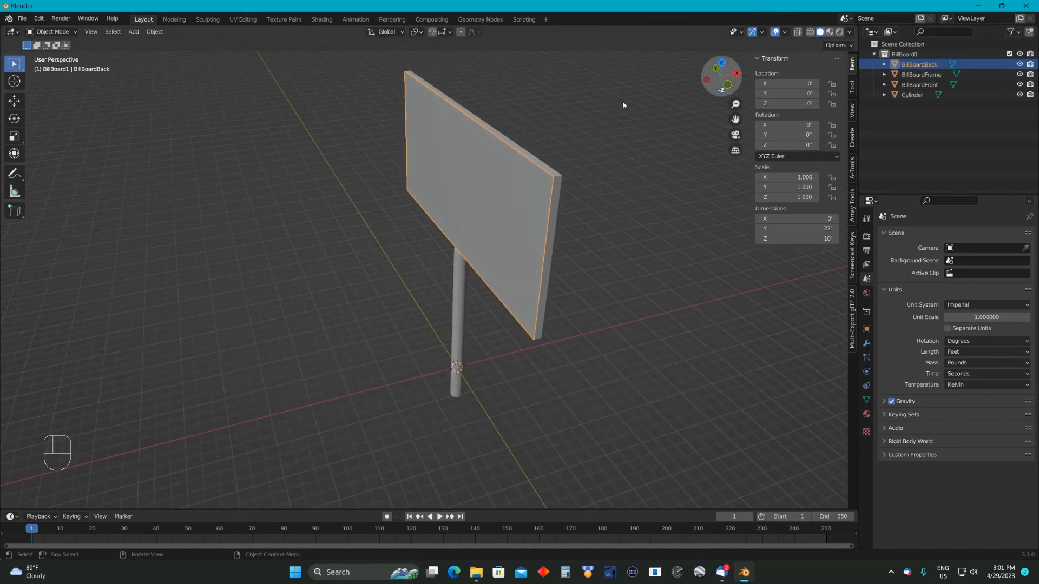
{"action": "left_click", "coordinate": [580, 102]}
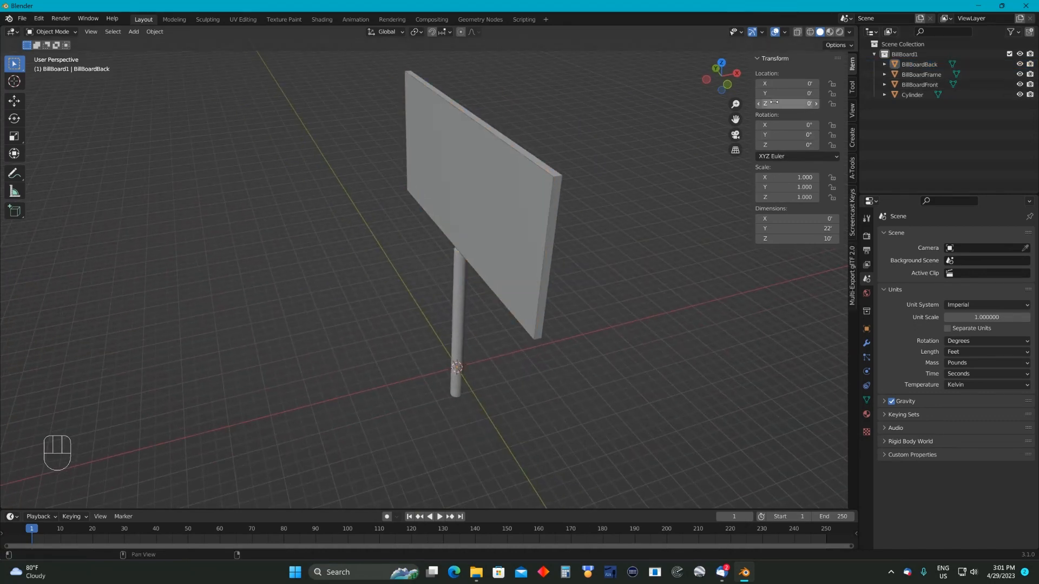
Put BillBoardFrame in Edit Mode and hide BillBoardBack and BillBoardFront in the viewport
{"action": "left_click", "coordinate": [942, 76]}
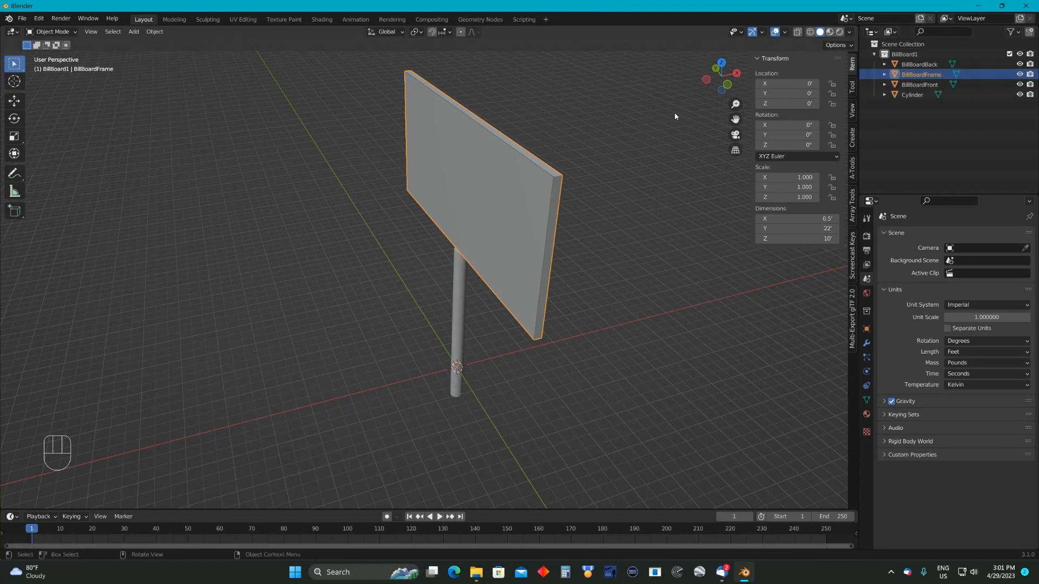
{"action": "middle_click_drag", "start_coordinate": [663, 114], "coordinate": [635, 119]}
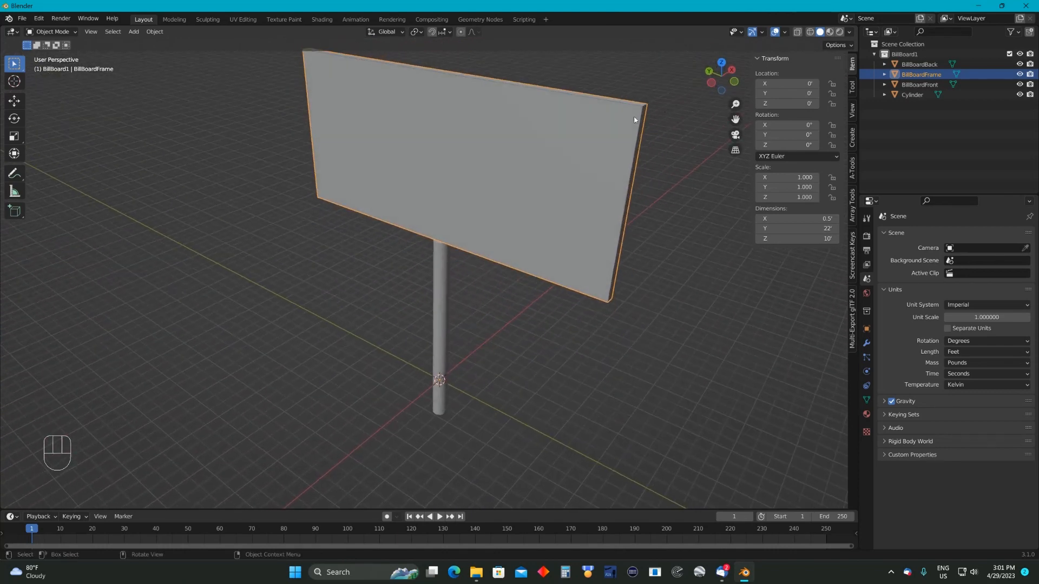
{"action": "left_click", "coordinate": [77, 34]}
{"action": "left_click", "coordinate": [65, 54]}
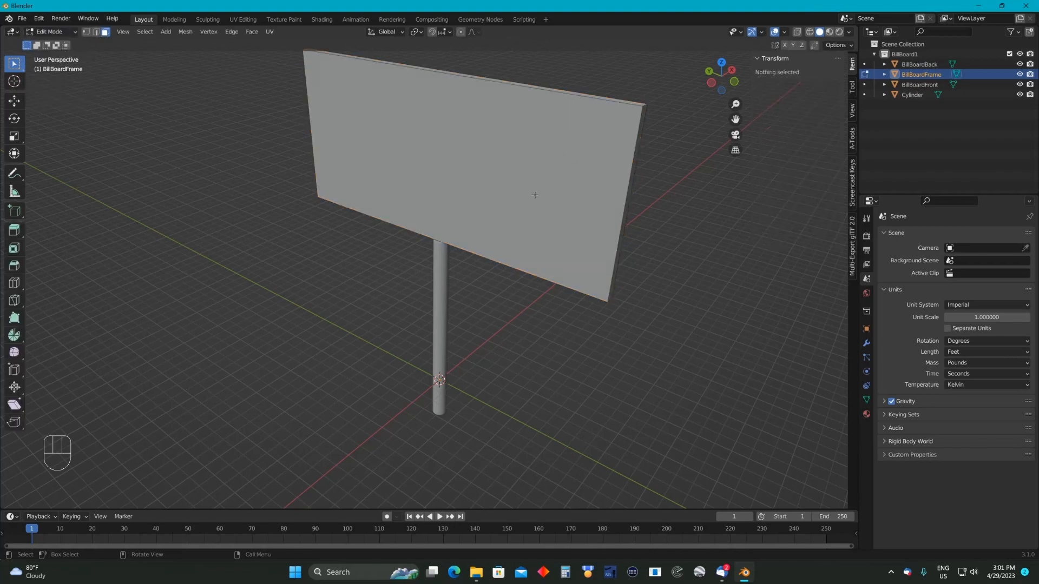
{"action": "middle_click_drag", "start_coordinate": [645, 193], "coordinate": [579, 202]}
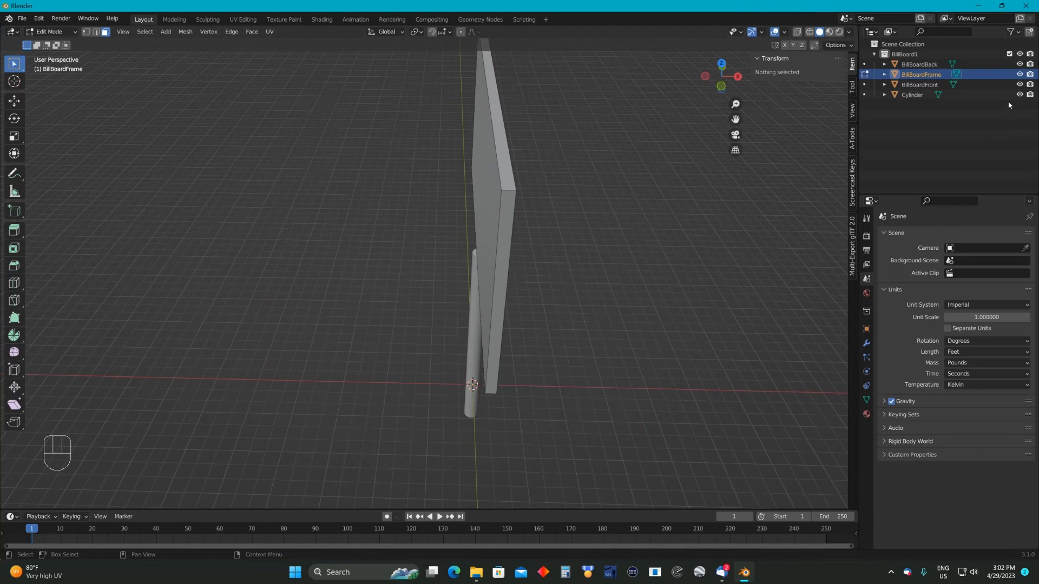
{"action": "left_click", "coordinate": [1020, 64]}
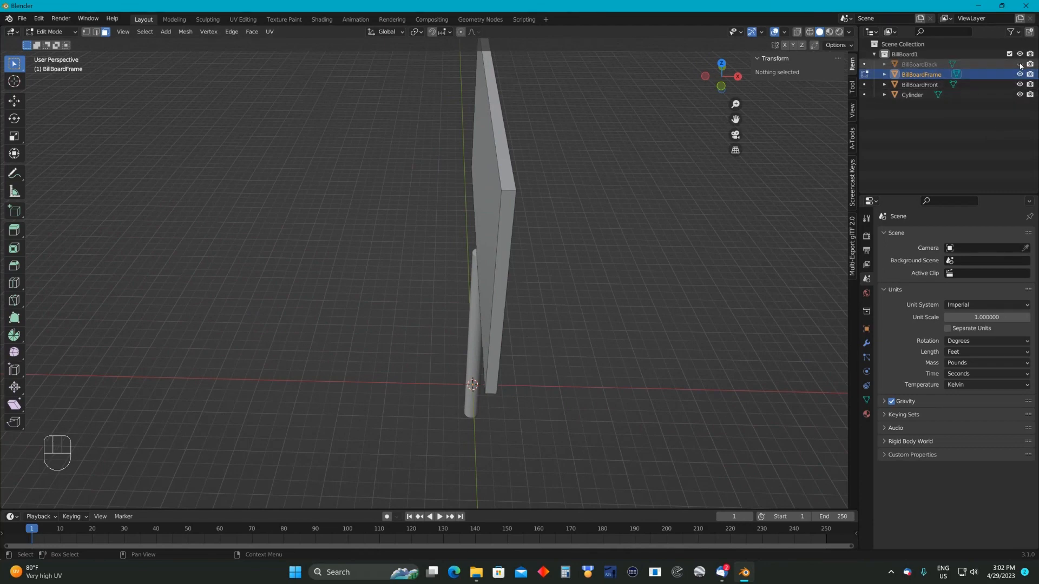
{"action": "left_click", "coordinate": [1020, 84]}
Delete the frame's large back face, leaving an open rim, and show BillBoardBack and BillBoardFront again
{"action": "mouse_move", "coordinate": [606, 187]}
{"action": "middle_mouse_down"}
{"action": "mouse_move", "coordinate": [624, 184]}
{"action": "mouse_move", "coordinate": [593, 170]}
{"action": "mouse_move", "coordinate": [642, 180]}
{"action": "mouse_move", "coordinate": [604, 175]}
{"action": "middle_mouse_up"}
{"action": "left_click_drag", "start_coordinate": [735, 119], "coordinate": [711, 152]}
{"action": "scroll", "coordinate": [625, 166], "scroll_direction": "down", "scroll_amount": 1}
{"action": "middle_click_drag", "start_coordinate": [625, 166], "coordinate": [692, 152]}
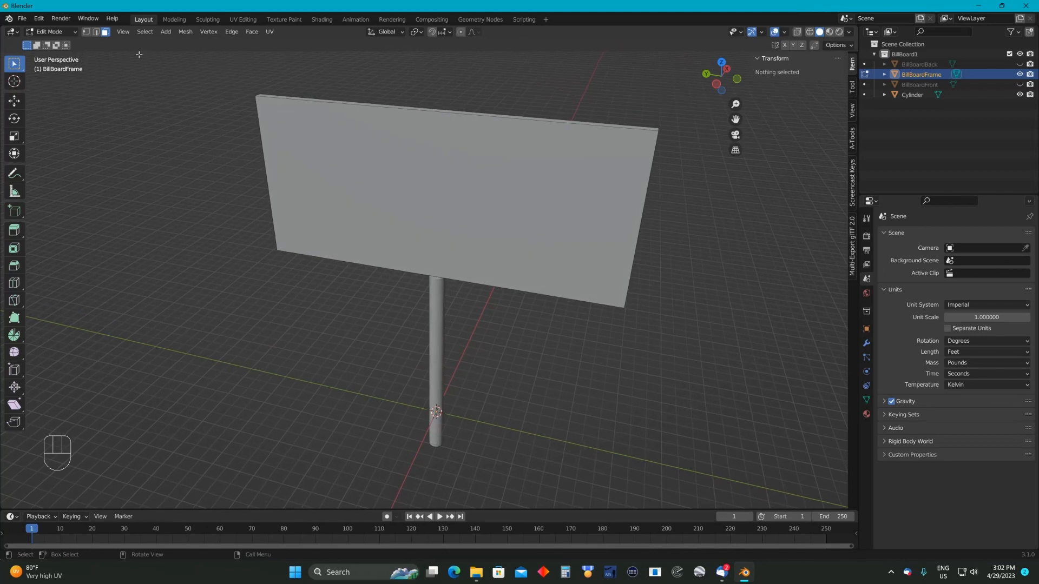
{"action": "key", "text": "a"}
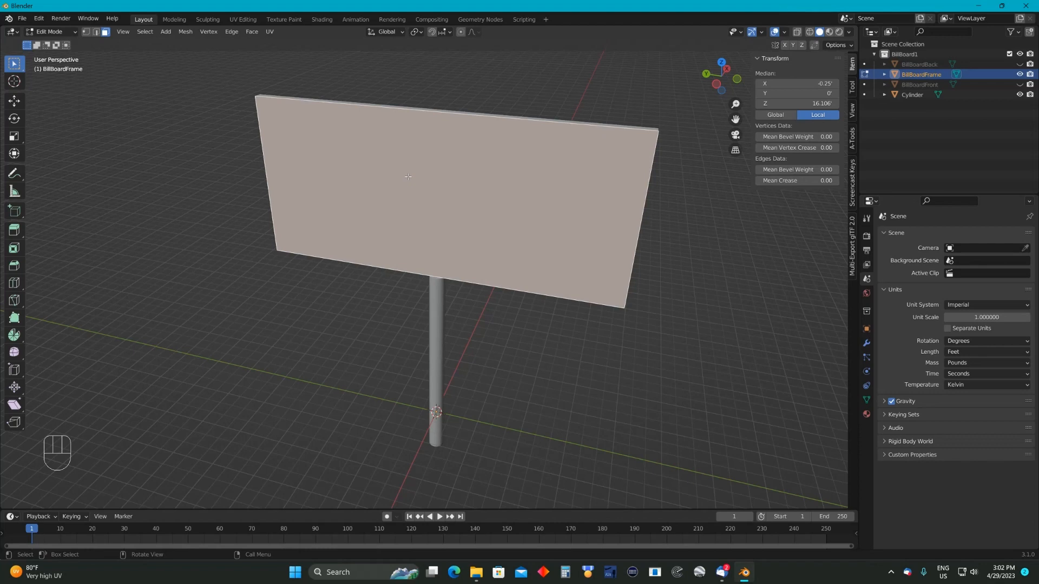
{"action": "right_click", "coordinate": [408, 176]}
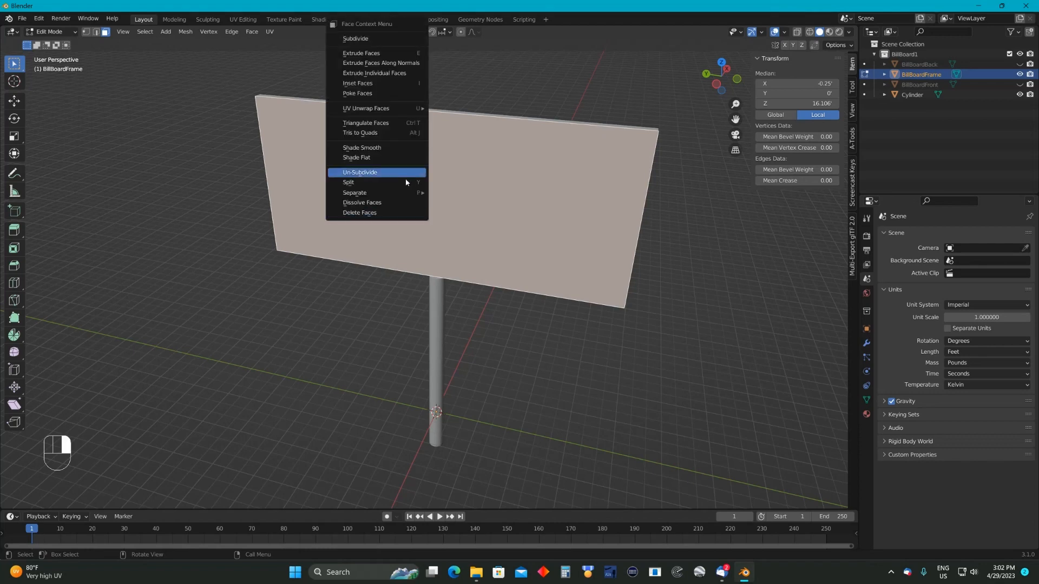
{"action": "left_click", "coordinate": [370, 213]}
{"action": "middle_click_drag", "start_coordinate": [684, 202], "coordinate": [601, 193]}
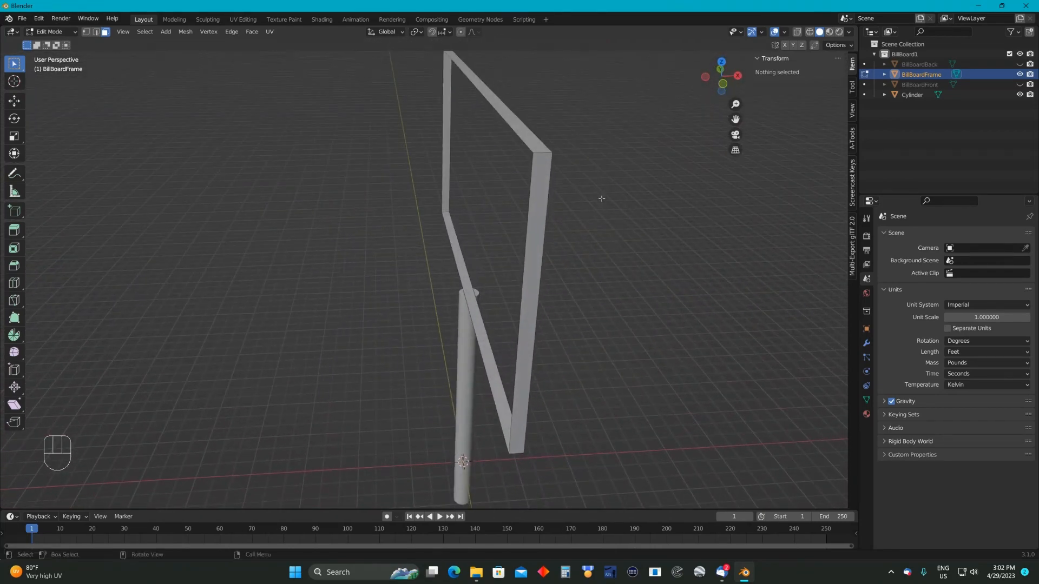
{"action": "left_click", "coordinate": [1022, 64]}
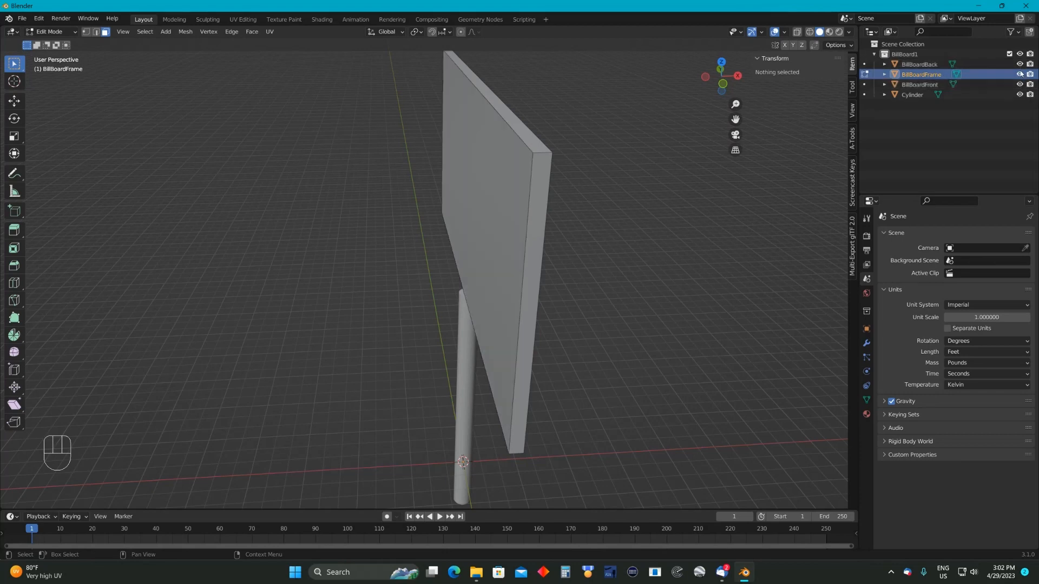
Hide BillBoardBack and BillBoardFront to inspect the open frame, try revealing hidden geometry in Edit Mode, and show both objects again
{"action": "left_click", "coordinate": [1019, 64]}
{"action": "left_click", "coordinate": [1020, 85]}
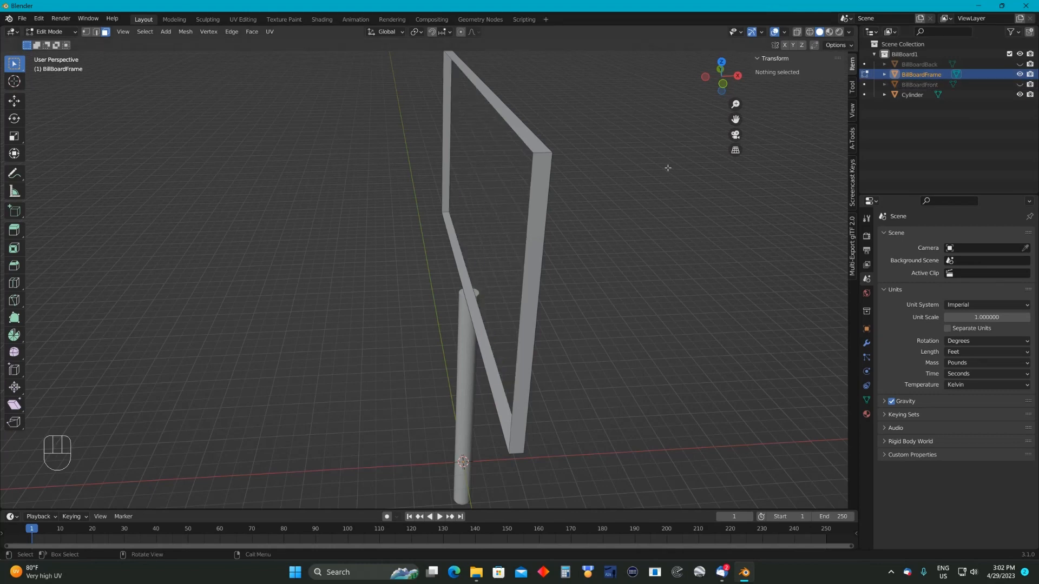
{"action": "key", "text": "alt+h"}
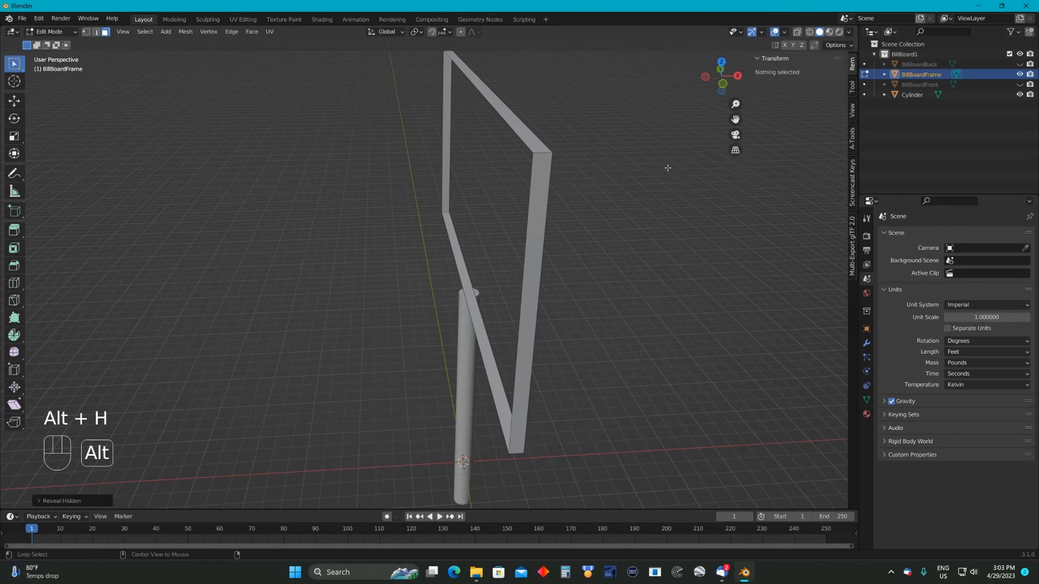
{"action": "key", "text": "alt+h"}
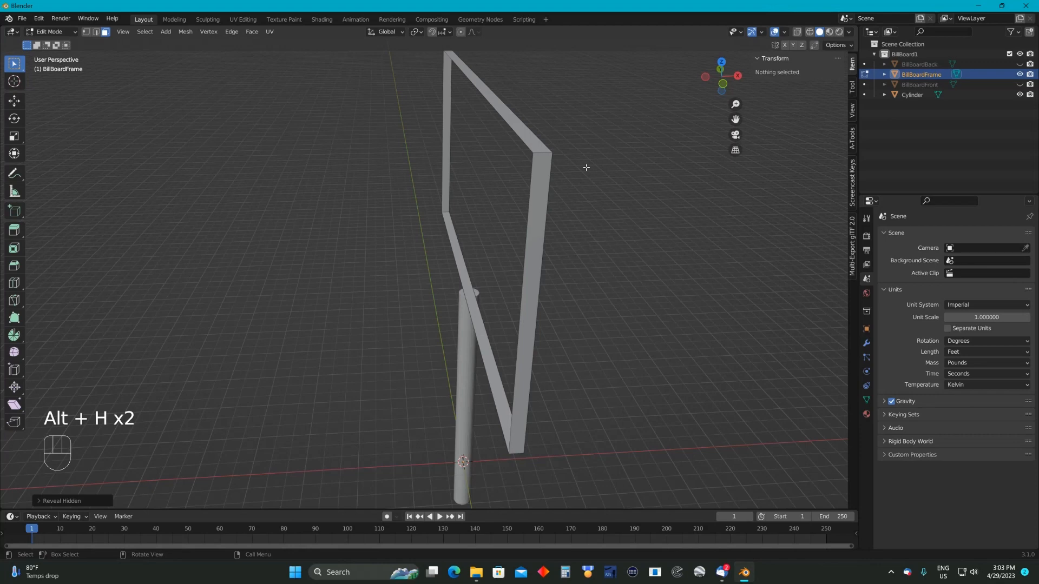
{"action": "left_click", "coordinate": [1019, 64]}
{"action": "left_click", "coordinate": [1020, 85]}
Return BillBoardFrame to Object Mode, then select the BillBoardBack object and hide it in the viewport
{"action": "middle_click_drag", "start_coordinate": [667, 204], "coordinate": [701, 204]}
{"action": "left_click", "coordinate": [559, 197]}
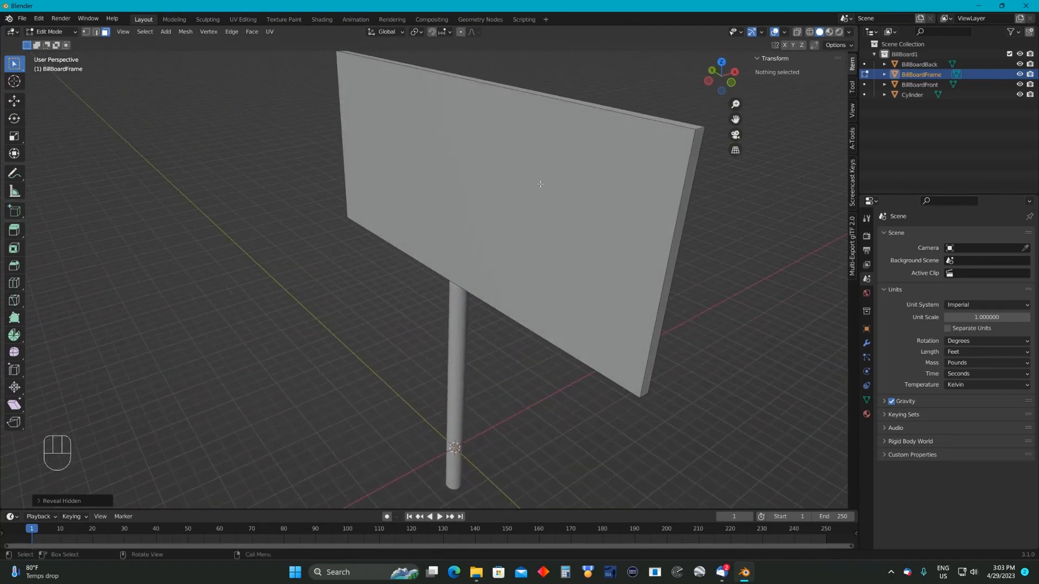
{"action": "left_click", "coordinate": [74, 32]}
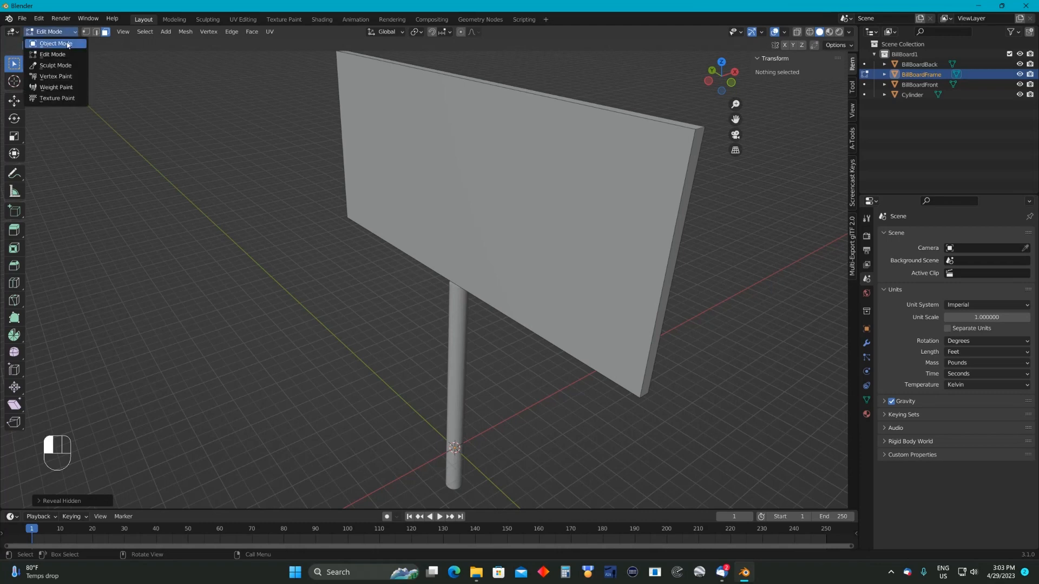
{"action": "left_click", "coordinate": [66, 43]}
{"action": "left_click", "coordinate": [234, 113]}
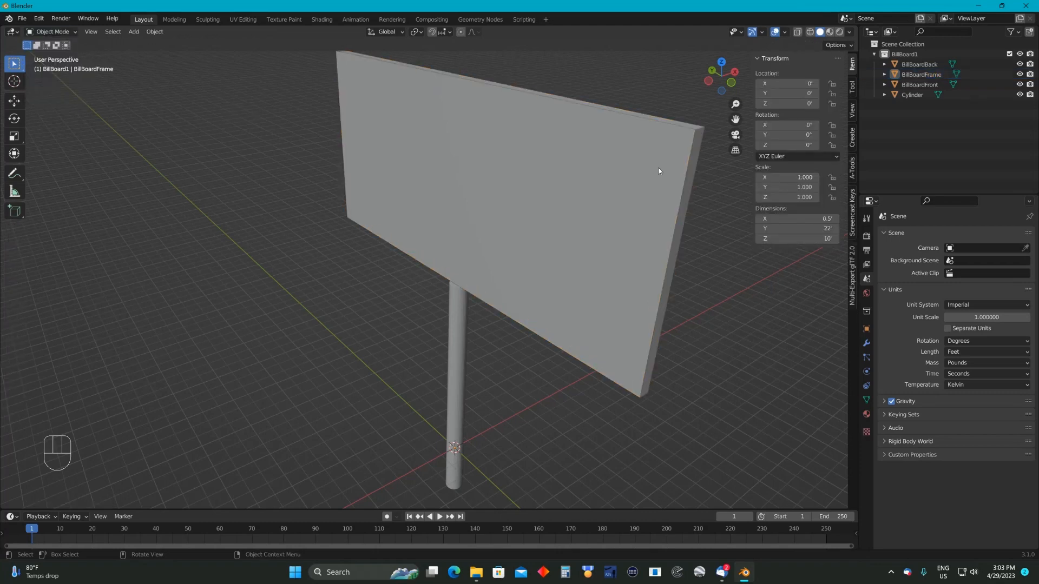
{"action": "left_click", "coordinate": [560, 173]}
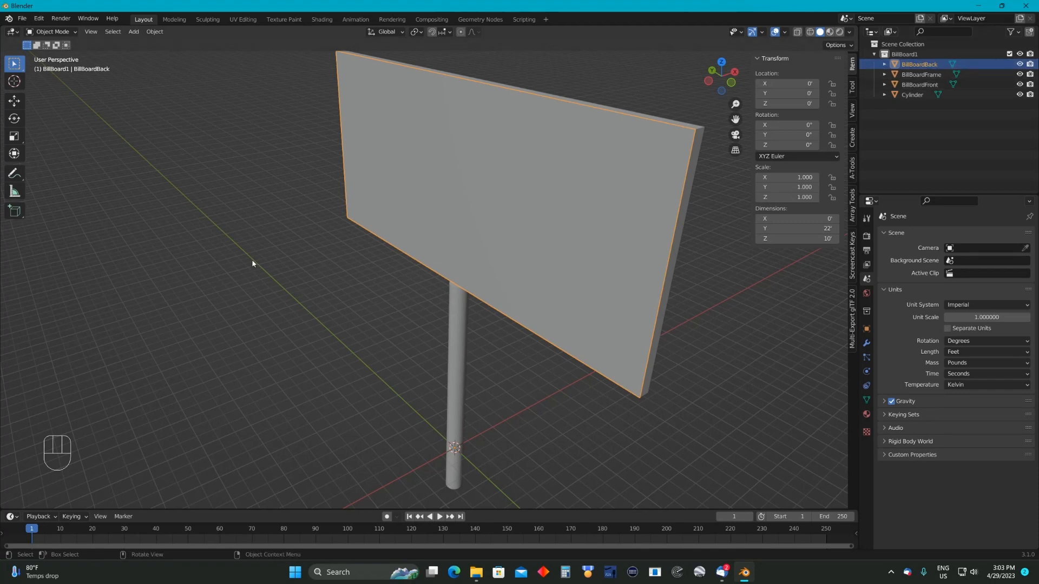
{"action": "key", "text": "h"}
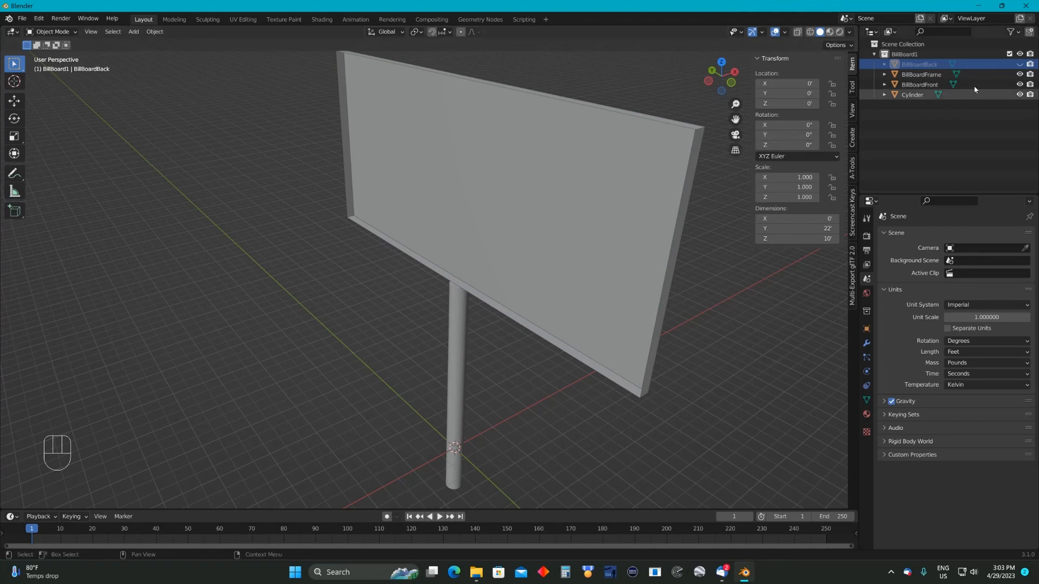
Reveal the hidden BillBoardBack panel and clear the selection
{"action": "left_click", "coordinate": [1020, 65]}
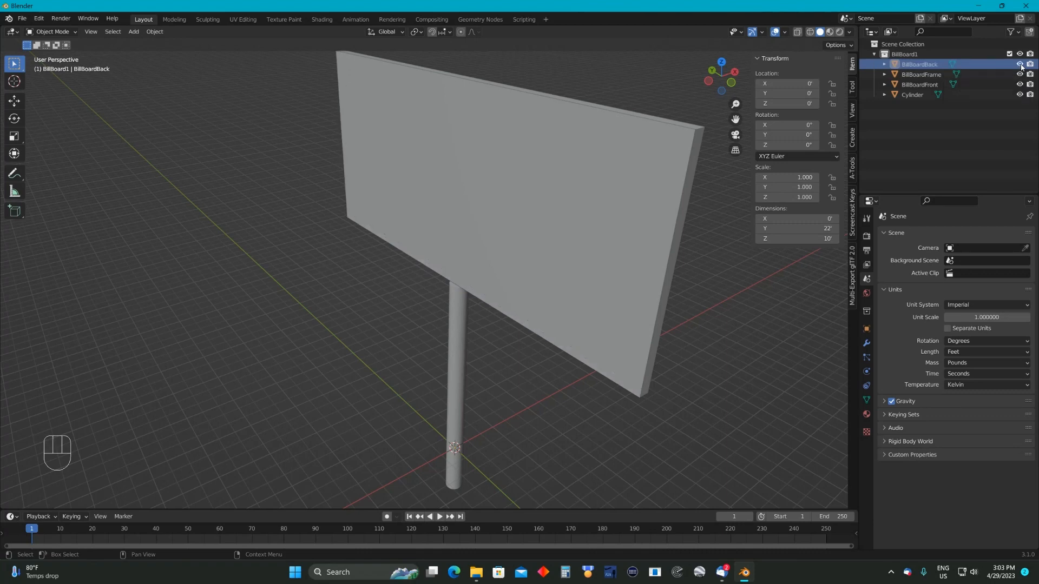
{"action": "left_click", "coordinate": [1020, 64]}
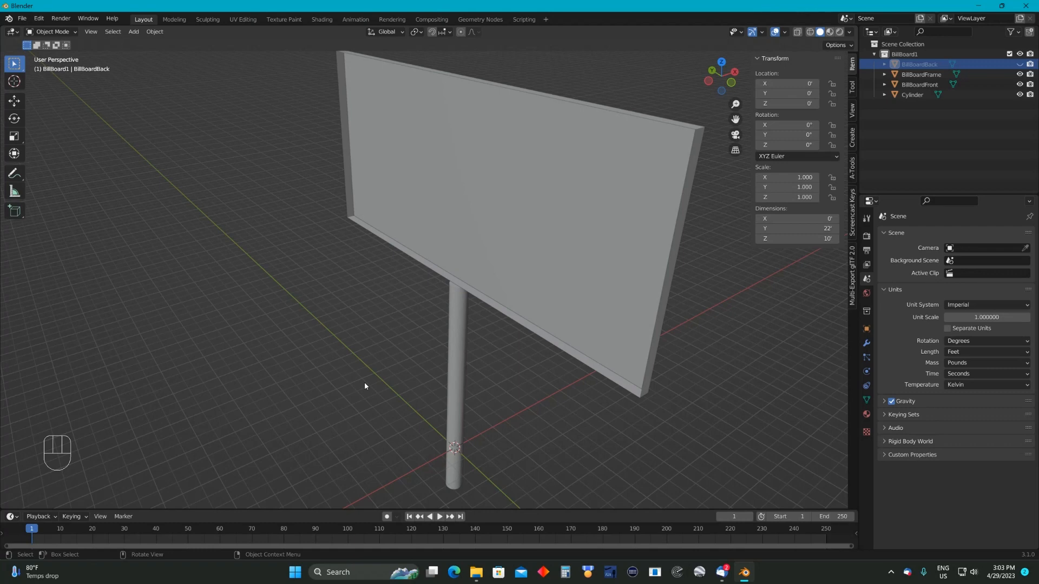
{"action": "key", "text": "alt+h"}
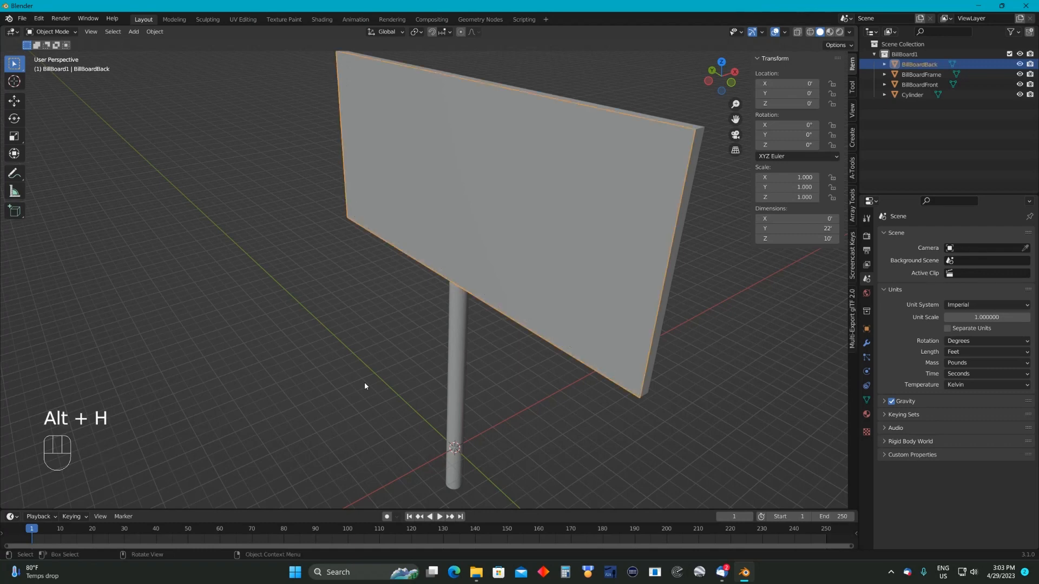
{"action": "left_click", "coordinate": [303, 363]}
{"action": "middle_click_drag", "start_coordinate": [686, 257], "coordinate": [611, 254]}
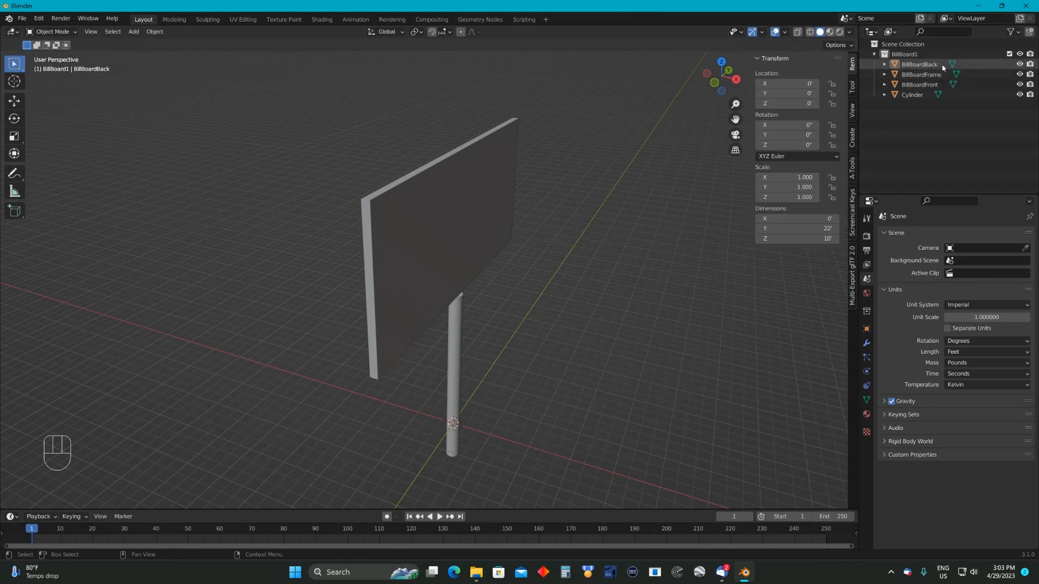
{"action": "middle_click_drag", "start_coordinate": [619, 156], "coordinate": [733, 160]}
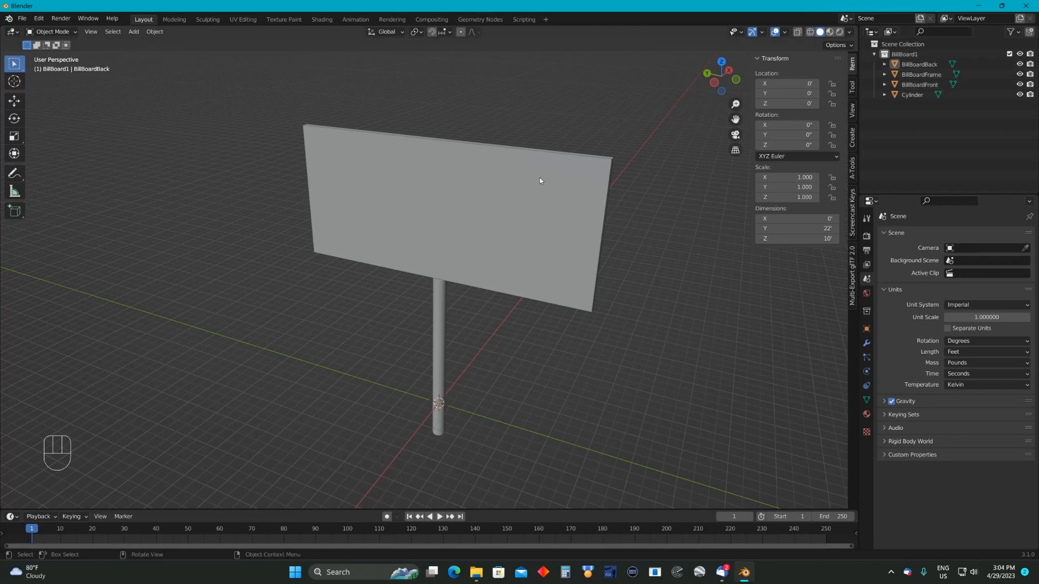
{"action": "scroll", "coordinate": [613, 157], "scroll_direction": "down", "scroll_amount": 2}
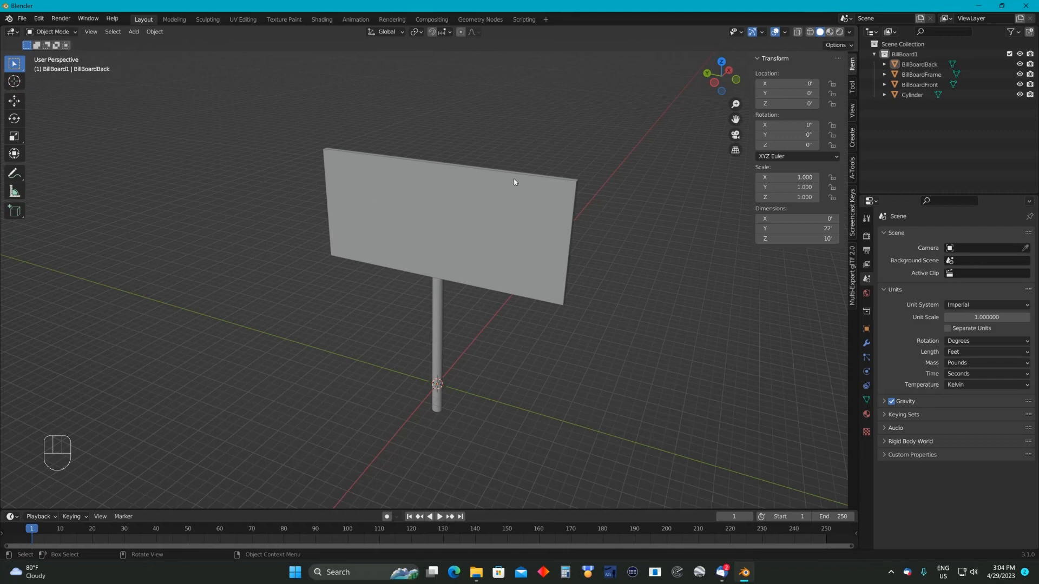
Select the BillBoardFront object and open it in the UV Editing workspace
{"action": "left_click", "coordinate": [932, 85]}
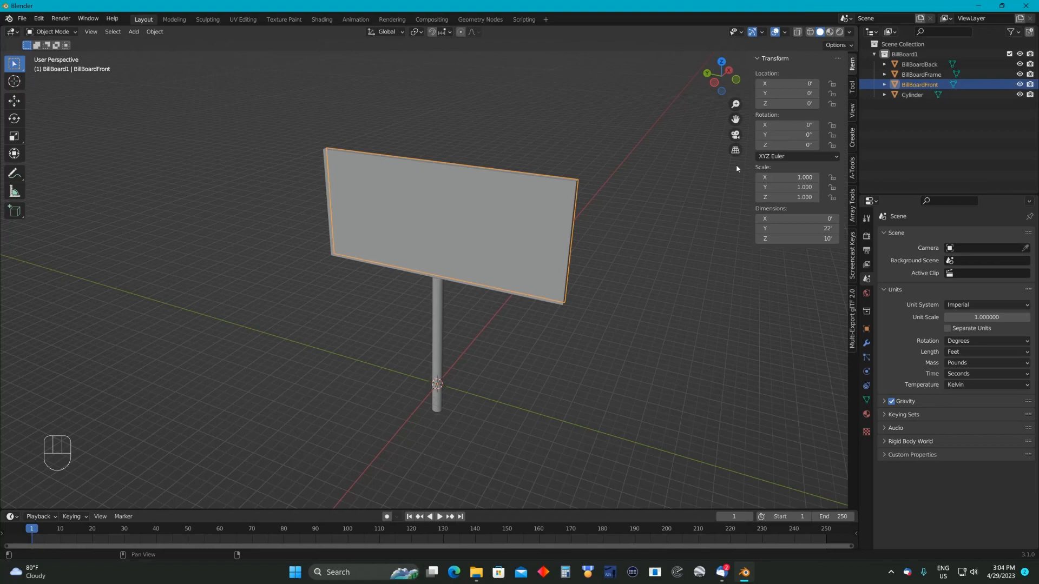
{"action": "middle_click_drag", "start_coordinate": [698, 176], "coordinate": [506, 166]}
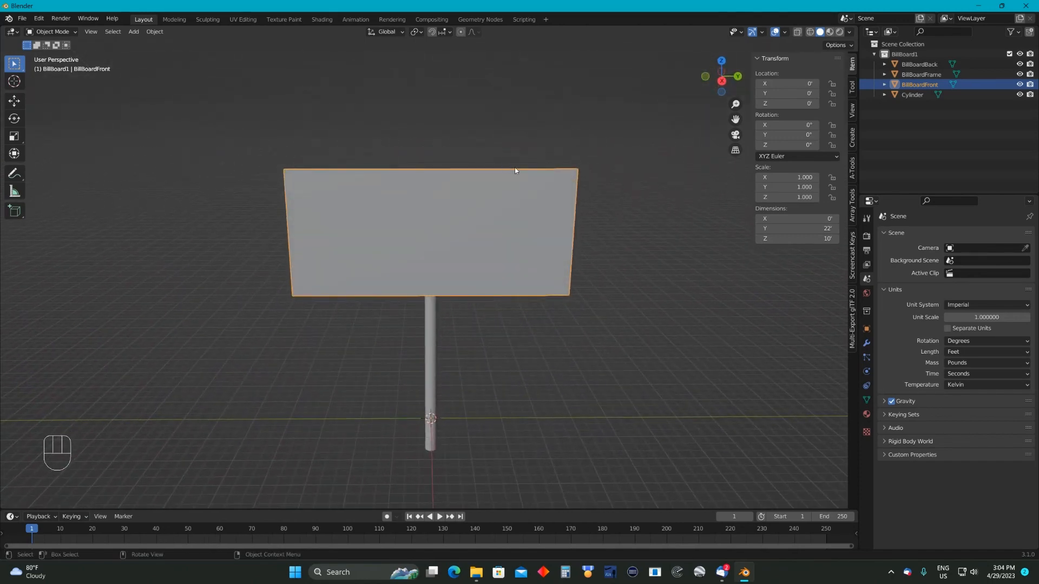
{"action": "left_click", "coordinate": [242, 20]}
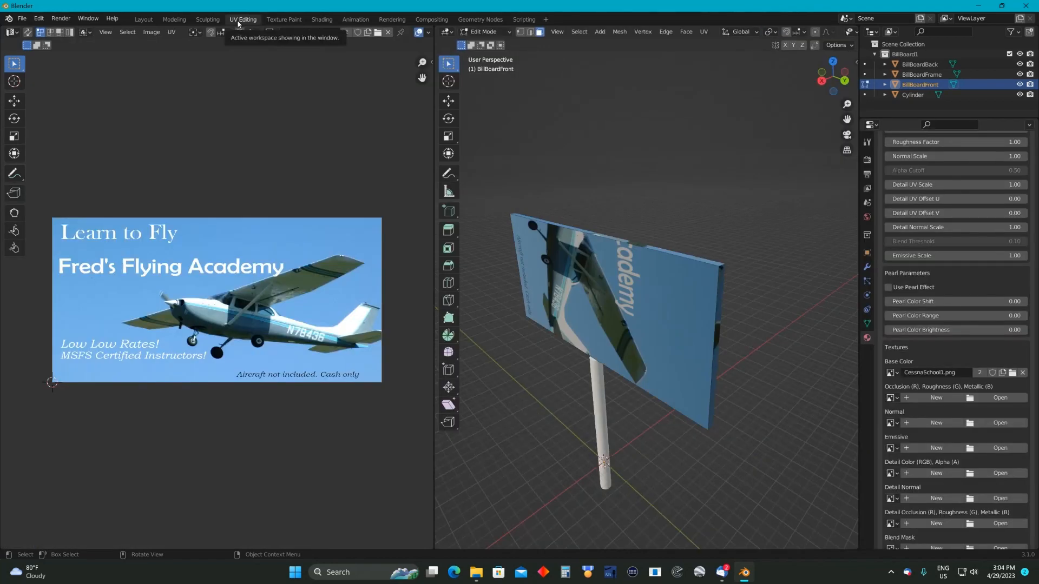
Unlink the image from the UV editor and remove the CessnaSchool1.png Base Color texture from the front panel's material
{"action": "left_click", "coordinate": [388, 32]}
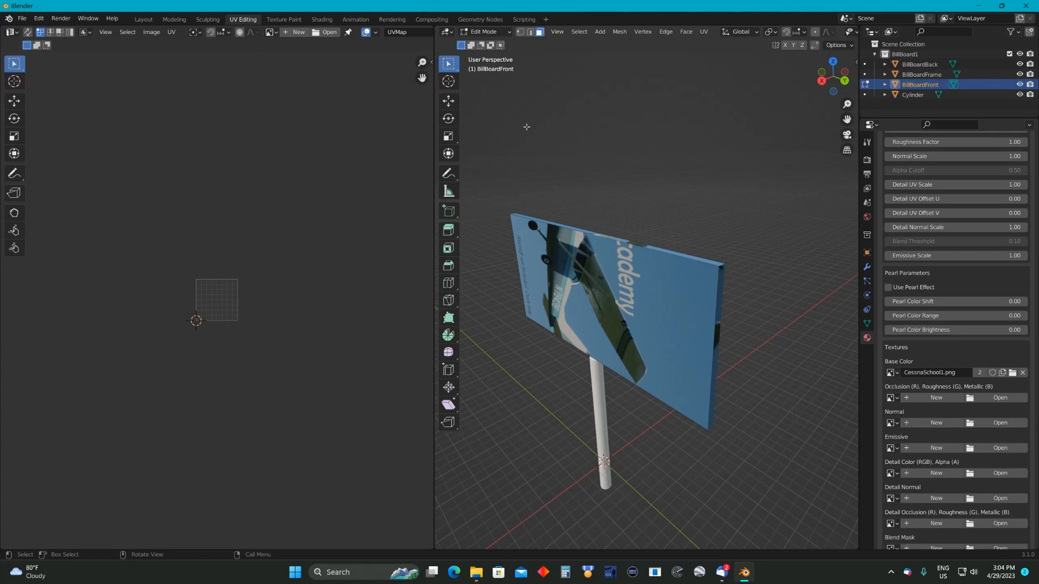
{"action": "scroll", "coordinate": [882, 272], "scroll_direction": "down", "scroll_amount": 2}
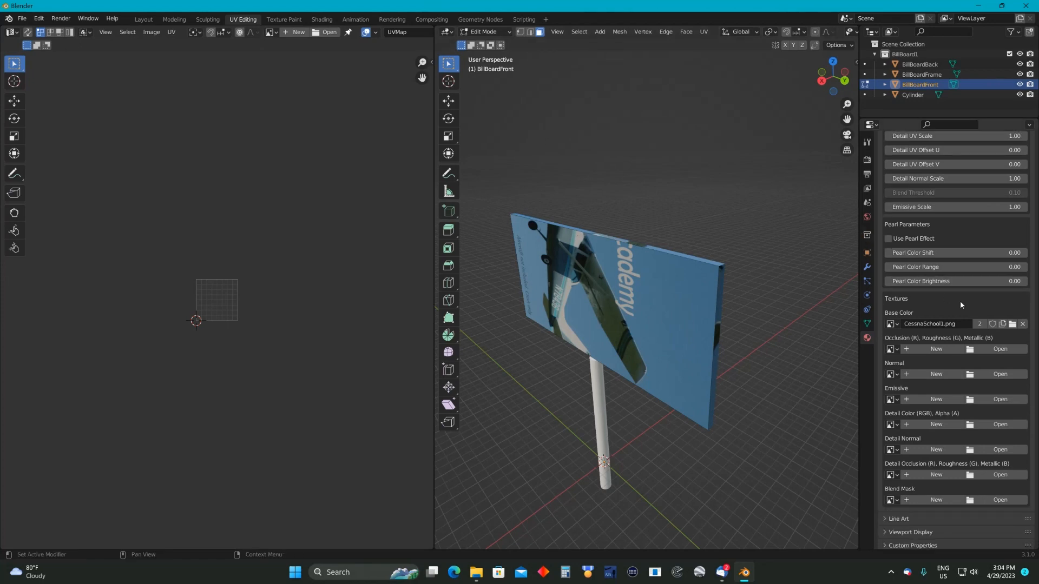
{"action": "left_click", "coordinate": [1022, 324]}
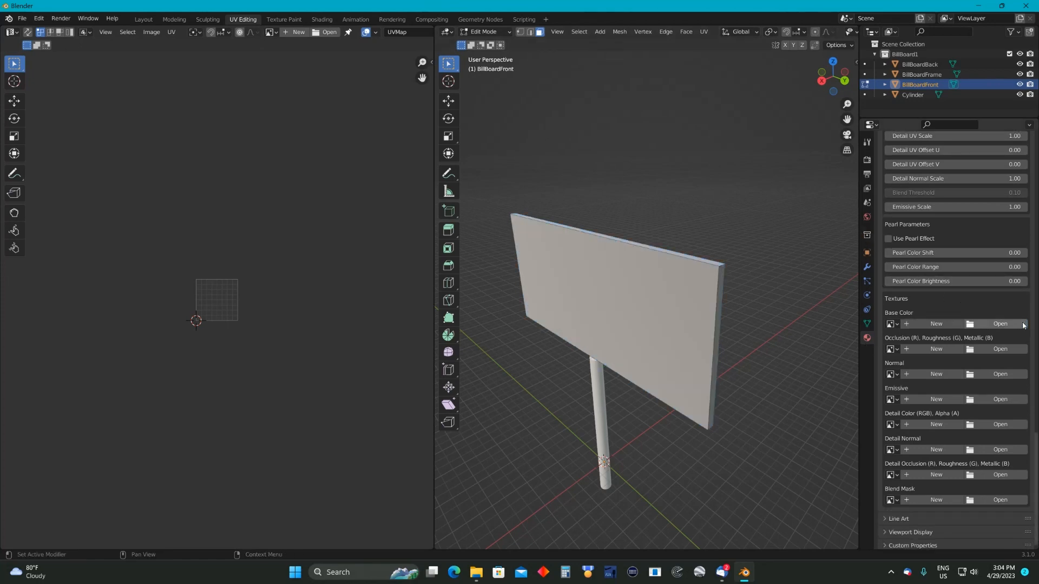
Unwrap the large front face of BillBoardFront with Smart UV Project, keeping the 66° angle limit, Correct Aspect and Scale to Bounds
{"action": "middle_click_drag", "start_coordinate": [731, 234], "coordinate": [761, 238]}
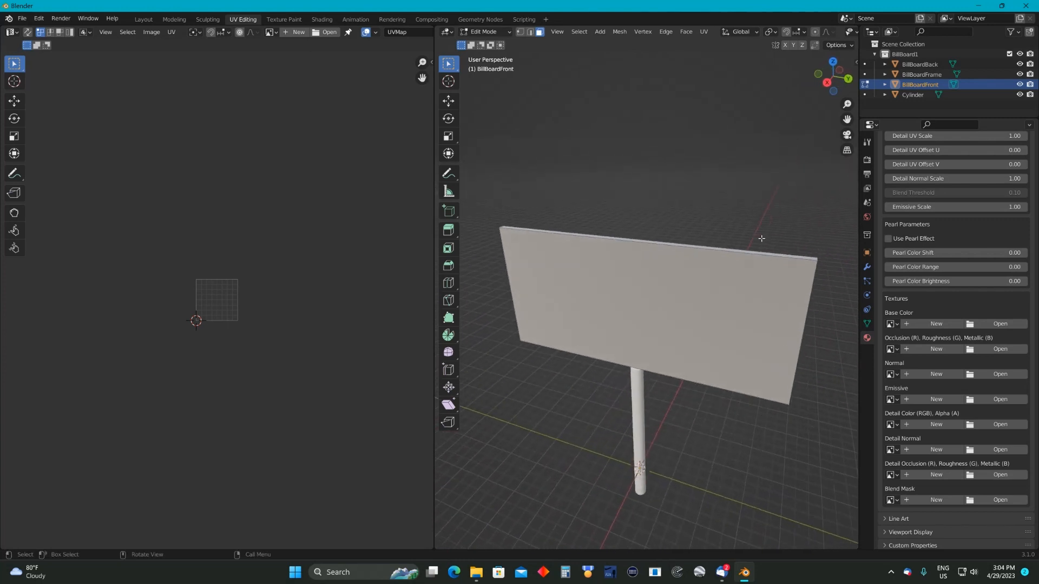
{"action": "scroll", "coordinate": [332, 174], "scroll_direction": "down", "scroll_amount": 1}
{"action": "scroll", "coordinate": [332, 172], "scroll_direction": "up", "scroll_amount": 3}
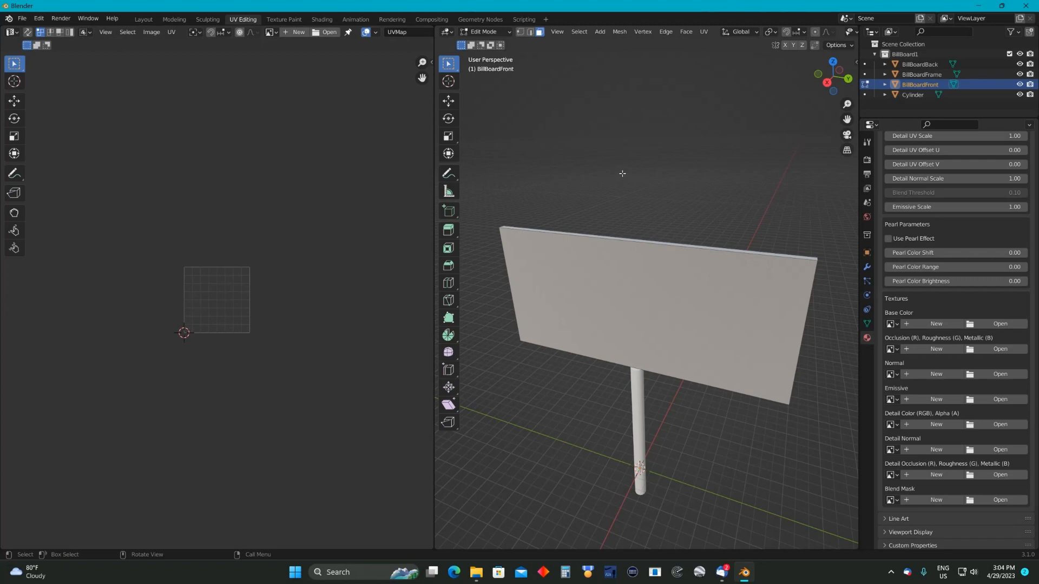
{"action": "middle_click_drag", "start_coordinate": [622, 173], "coordinate": [661, 186]}
{"action": "left_click", "coordinate": [594, 267]}
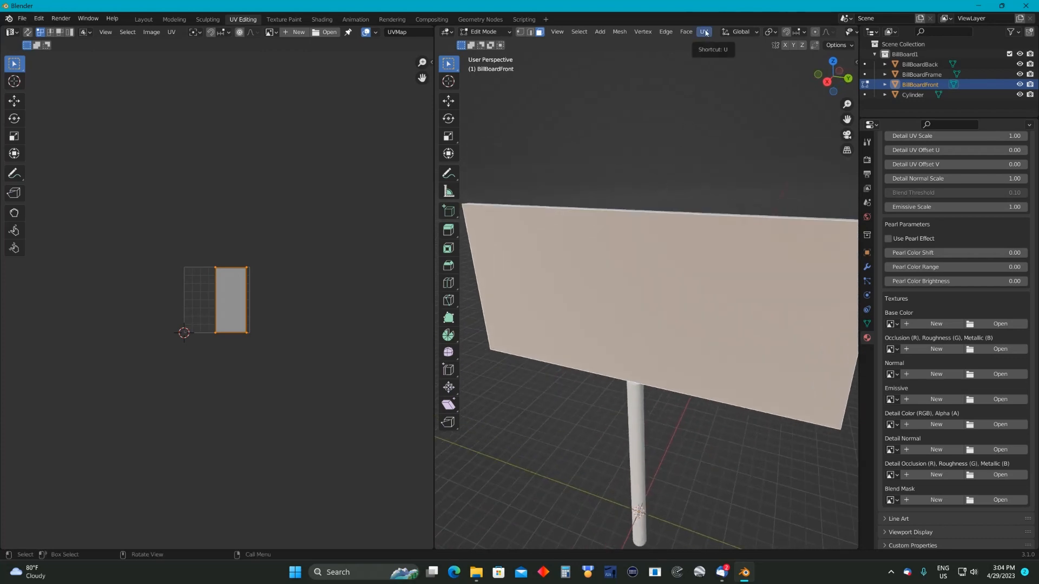
{"action": "left_click", "coordinate": [704, 32]}
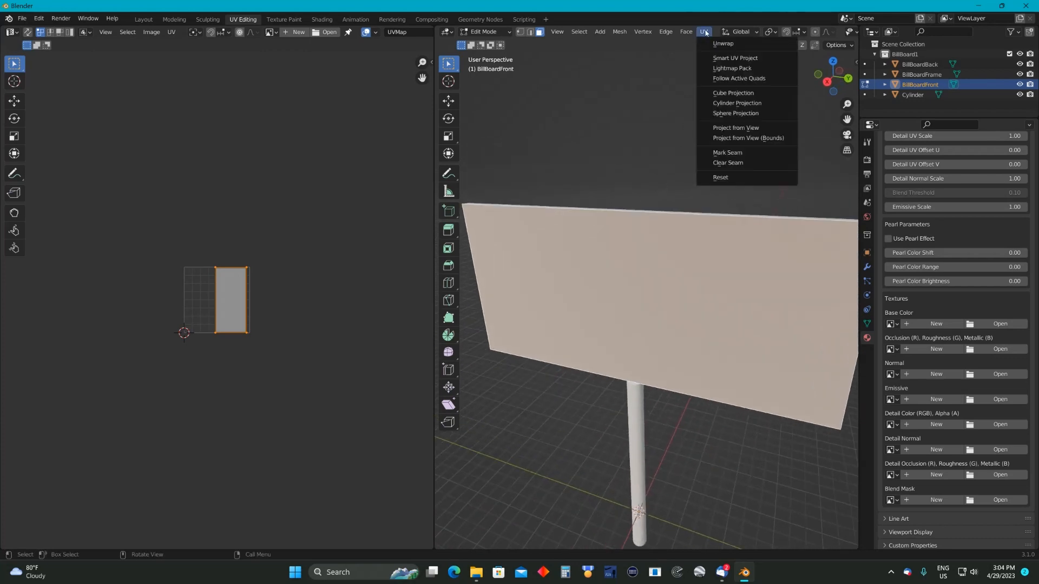
{"action": "left_click", "coordinate": [720, 59]}
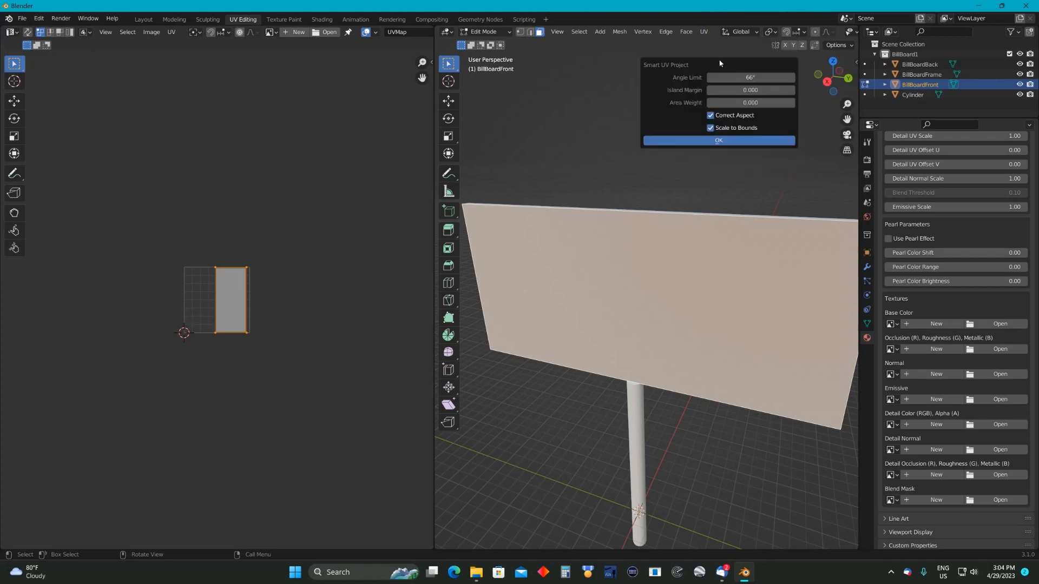
{"action": "left_click", "coordinate": [685, 141]}
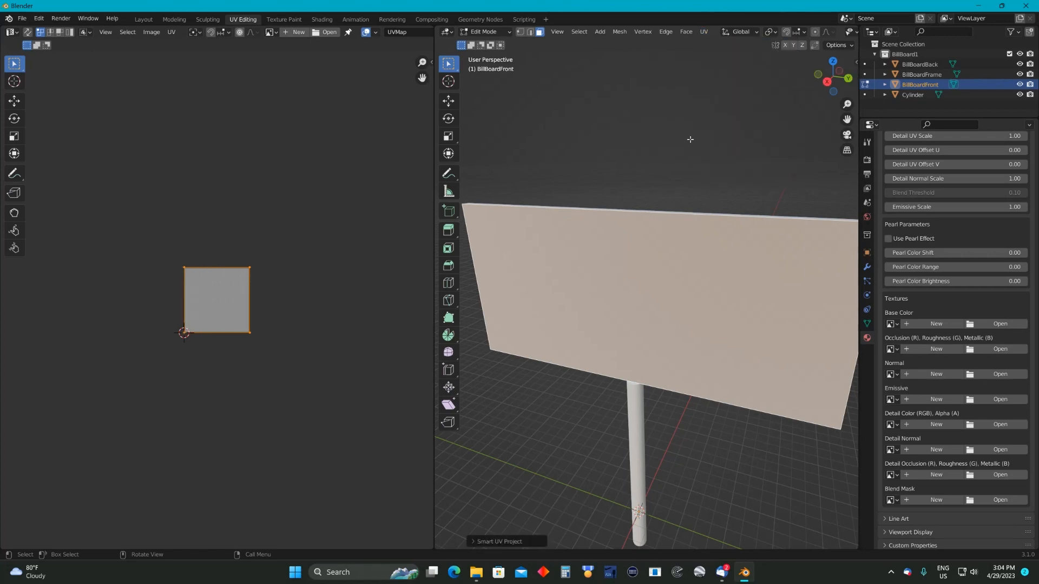
{"action": "scroll", "coordinate": [173, 186], "scroll_direction": "up", "scroll_amount": 6}
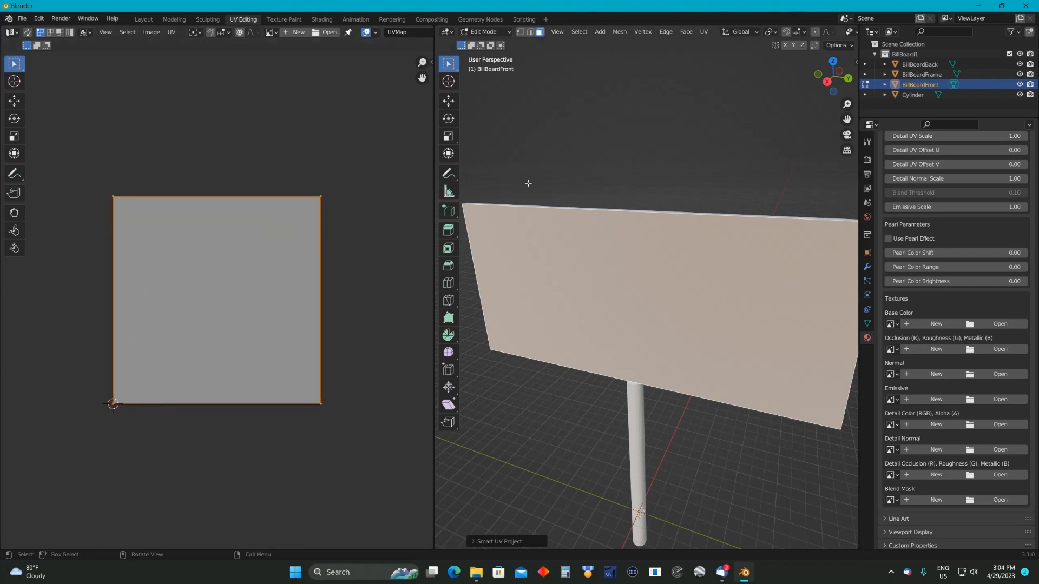
Load CessnaSchool1.png from the Downloads folder as the material's Base Color texture
{"action": "scroll", "coordinate": [529, 184], "scroll_direction": "down", "scroll_amount": 2}
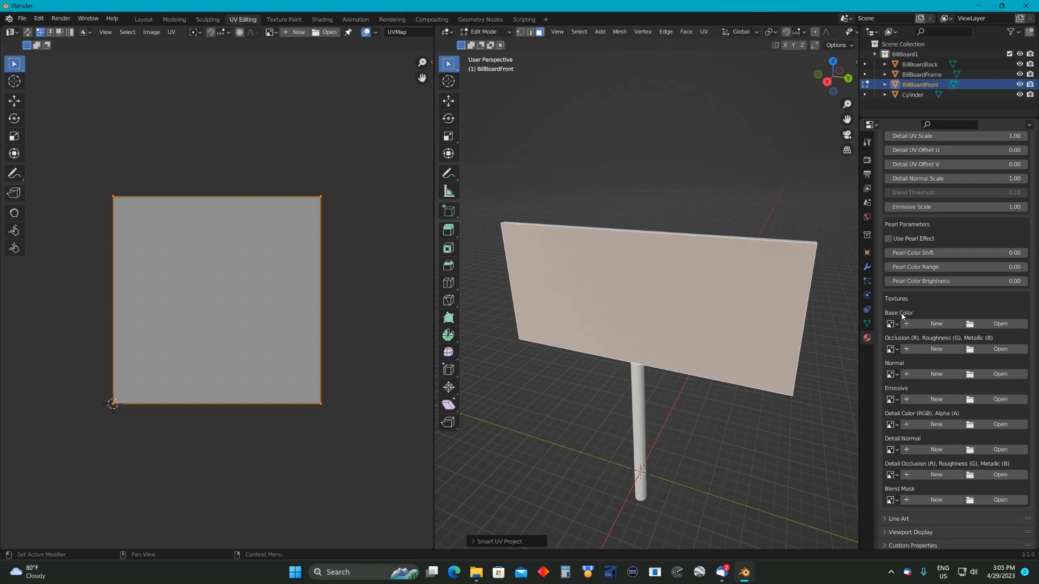
{"action": "left_click", "coordinate": [999, 325]}
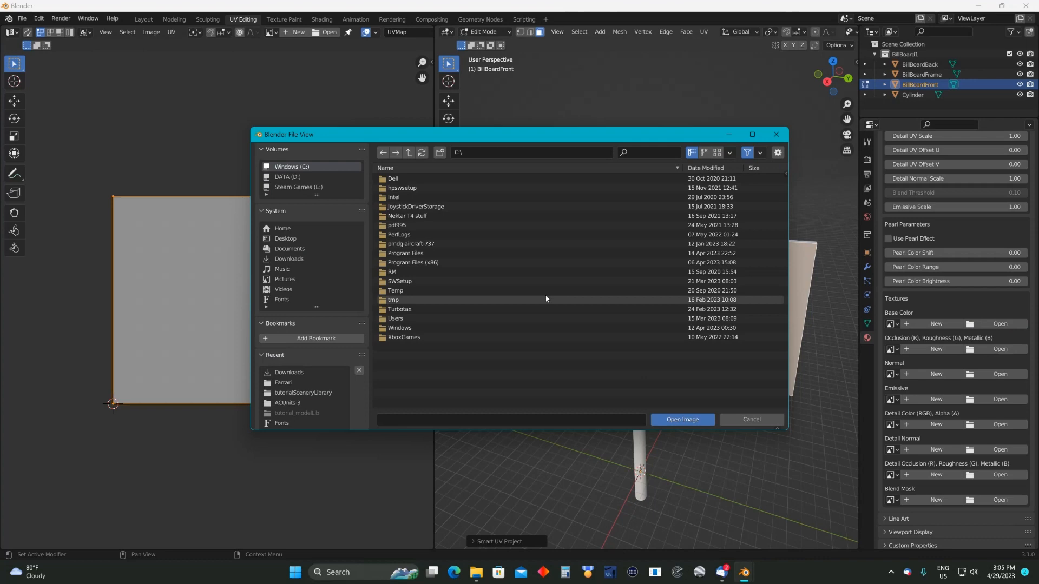
{"action": "left_click", "coordinate": [290, 259]}
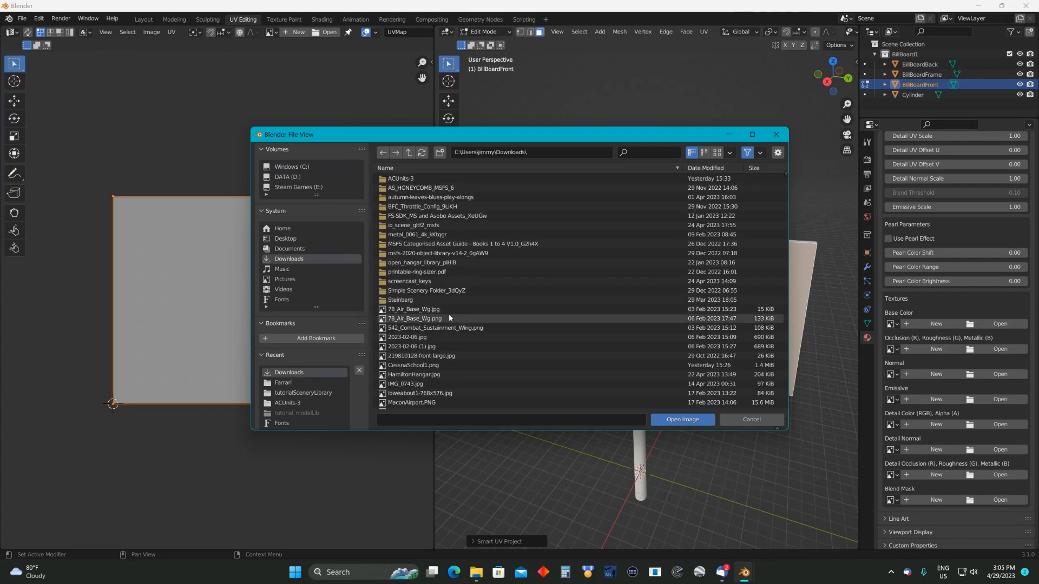
{"action": "double_click", "coordinate": [414, 365]}
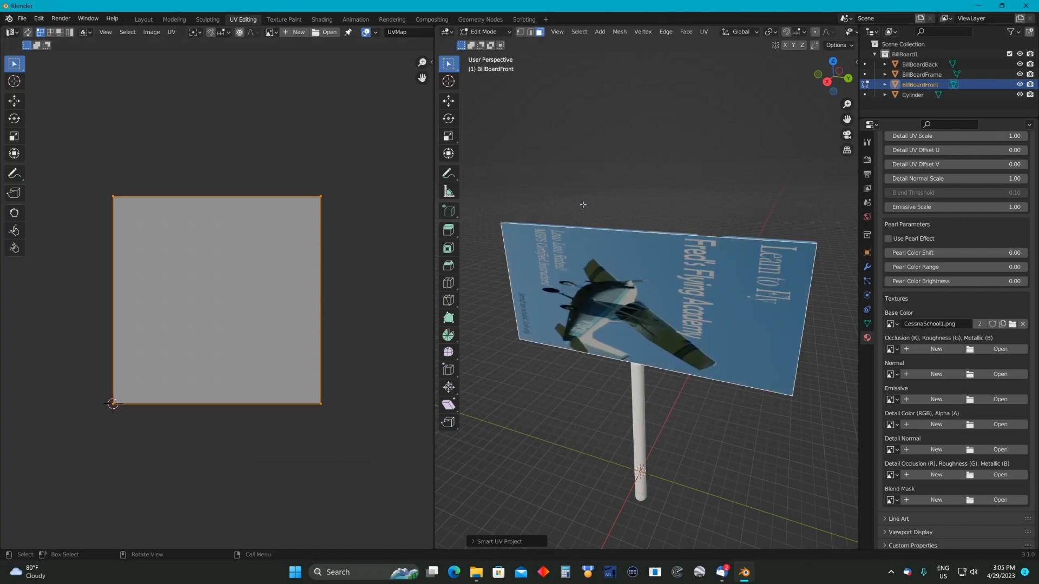
Display the CessnaSchool1.png texture behind the front face's layout in the UV editor
{"action": "scroll", "coordinate": [583, 206], "scroll_direction": "down", "scroll_amount": 3}
{"action": "scroll", "coordinate": [583, 206], "scroll_direction": "up", "scroll_amount": 1}
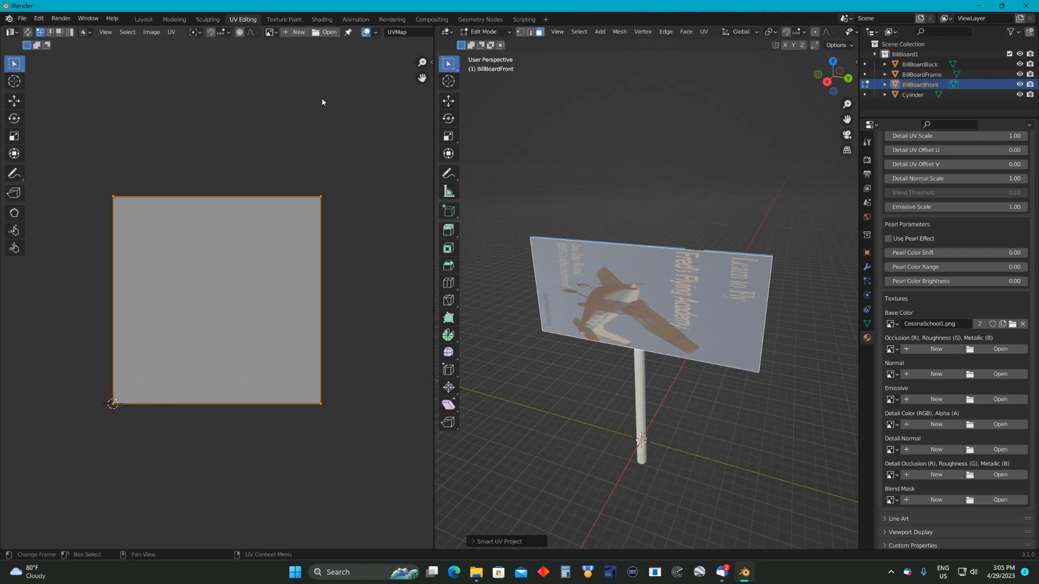
{"action": "left_click", "coordinate": [348, 33]}
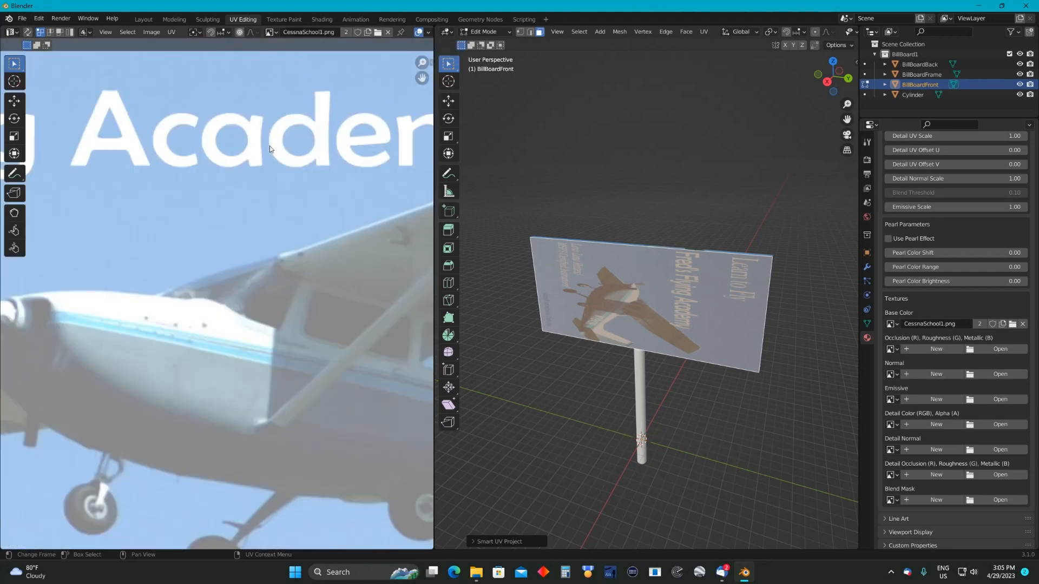
{"action": "scroll", "coordinate": [224, 226], "scroll_direction": "down", "scroll_amount": 8}
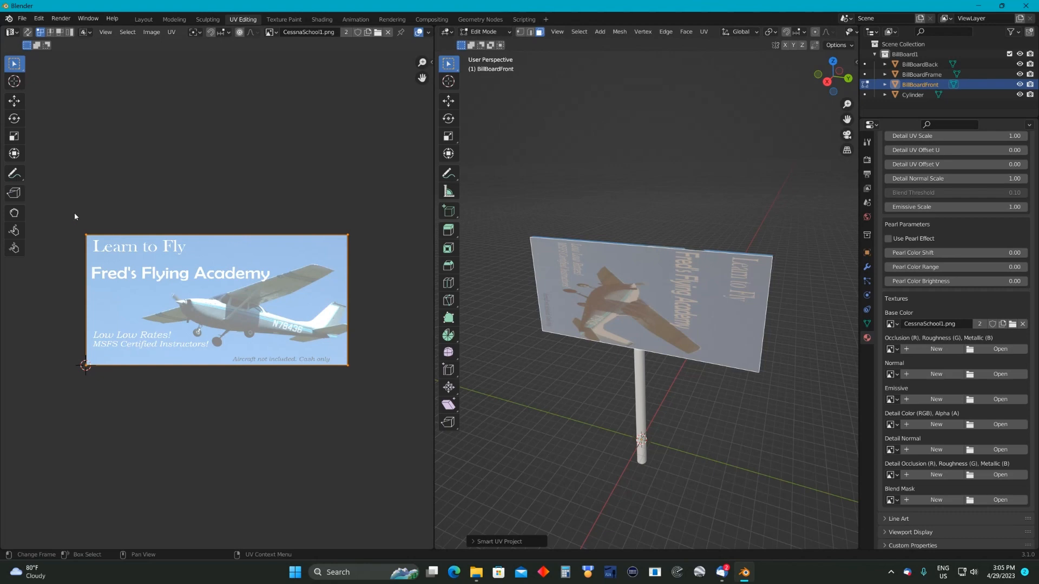
Select all UVs of the front face and rotate them 90°
{"action": "left_click_drag", "start_coordinate": [52, 223], "coordinate": [364, 386]}
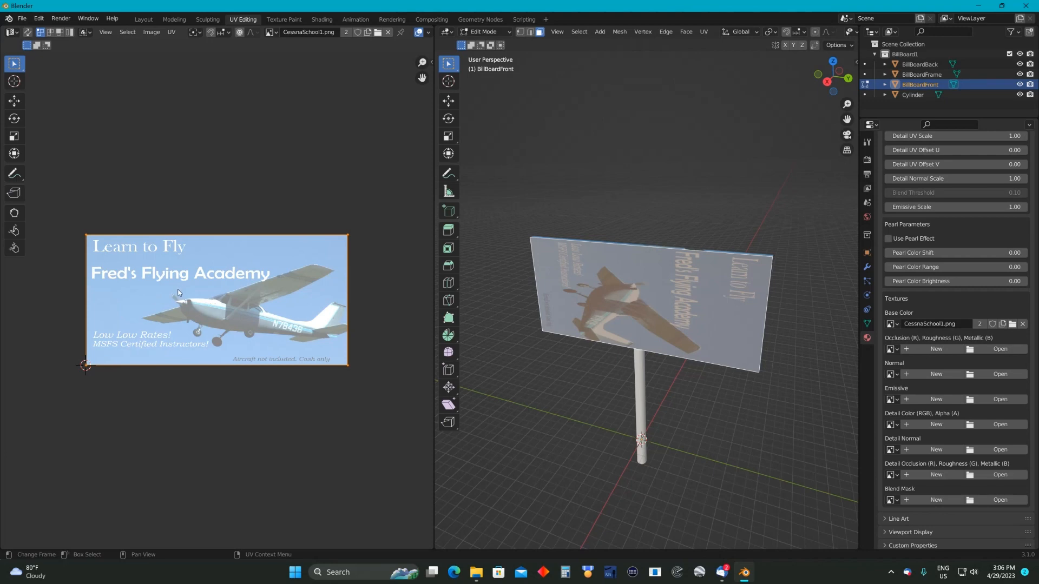
{"action": "key", "text": "r"}
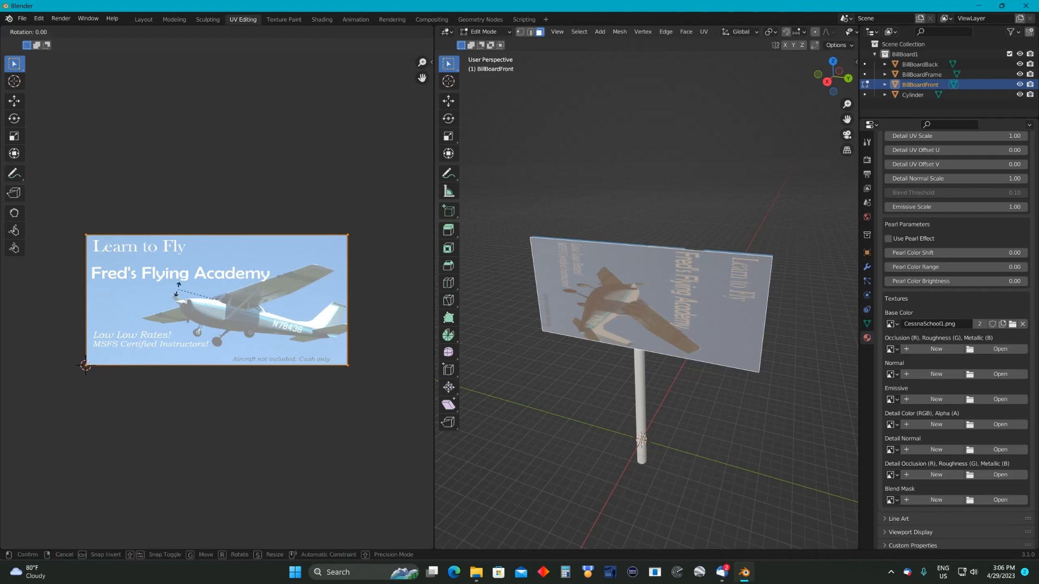
{"action": "type", "text": "90"}
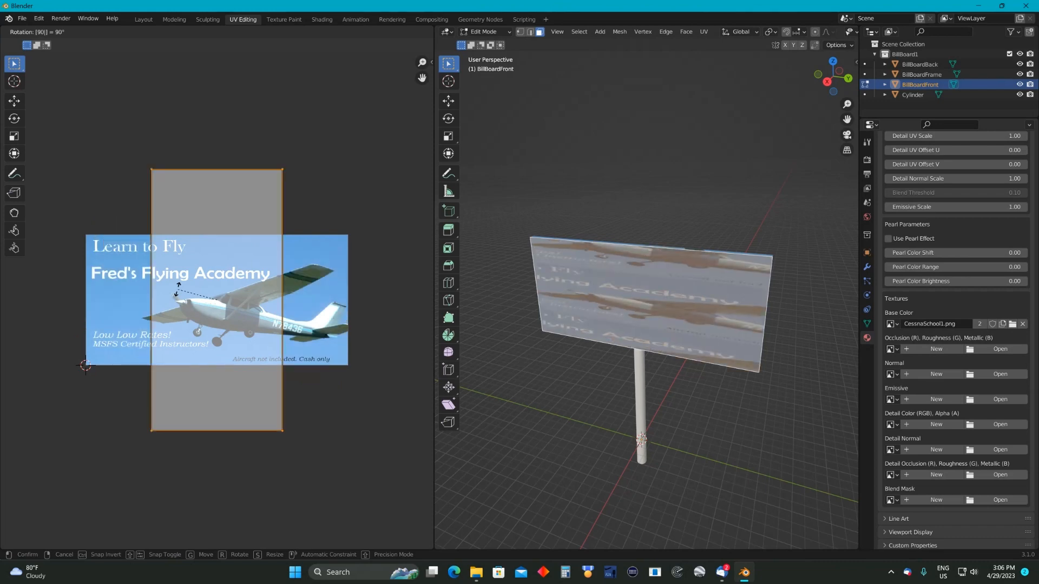
{"action": "key", "text": "Return"}
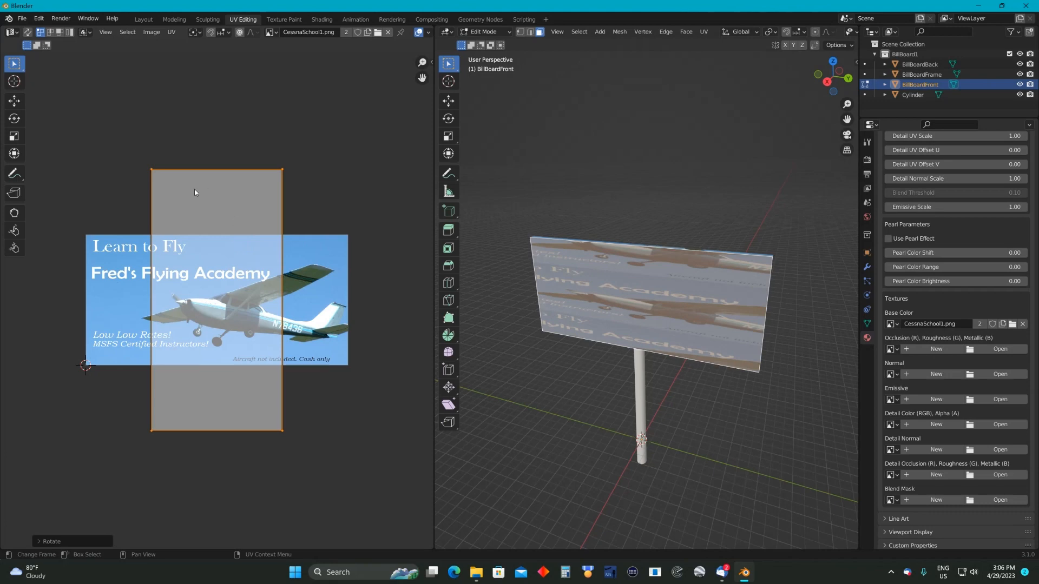
Scale the front face's UVs horizontally by about 2.01 so they span the full width of the advertisement image
{"action": "left_click", "coordinate": [15, 137]}
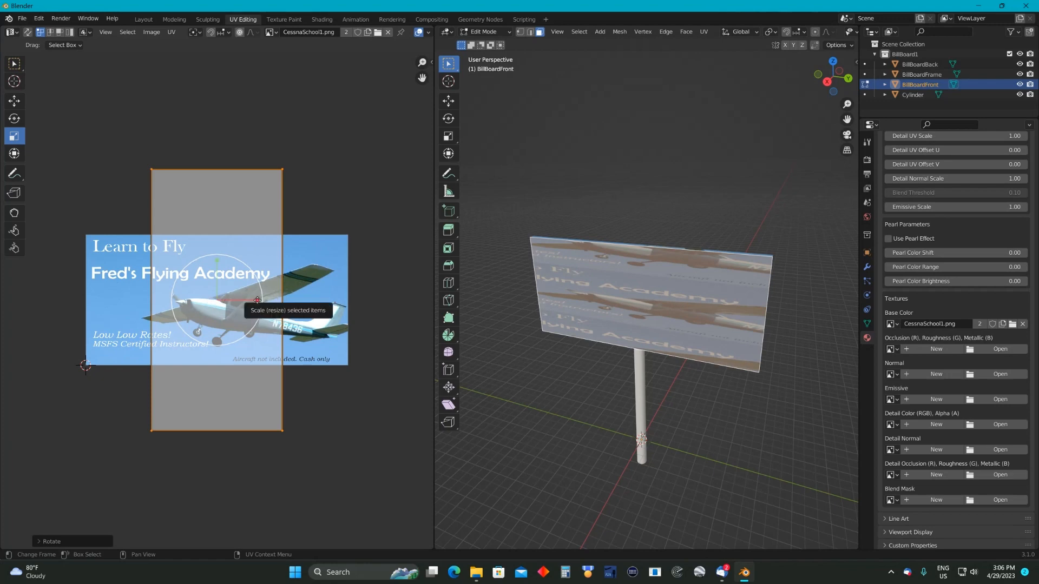
{"action": "left_click_drag", "start_coordinate": [258, 300], "coordinate": [303, 308]}
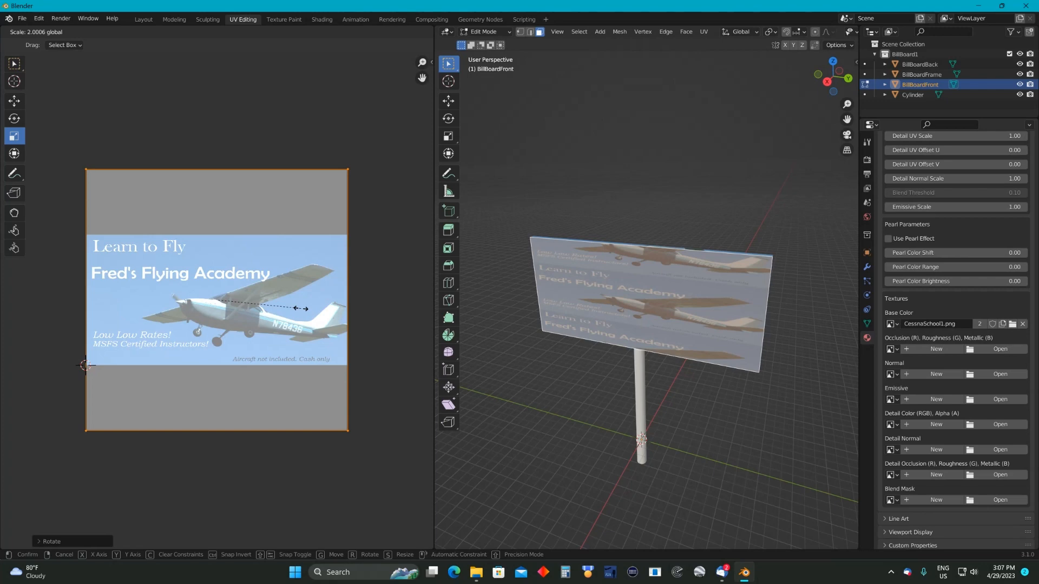
{"action": "left_click_drag", "start_coordinate": [300, 308], "coordinate": [299, 309]}
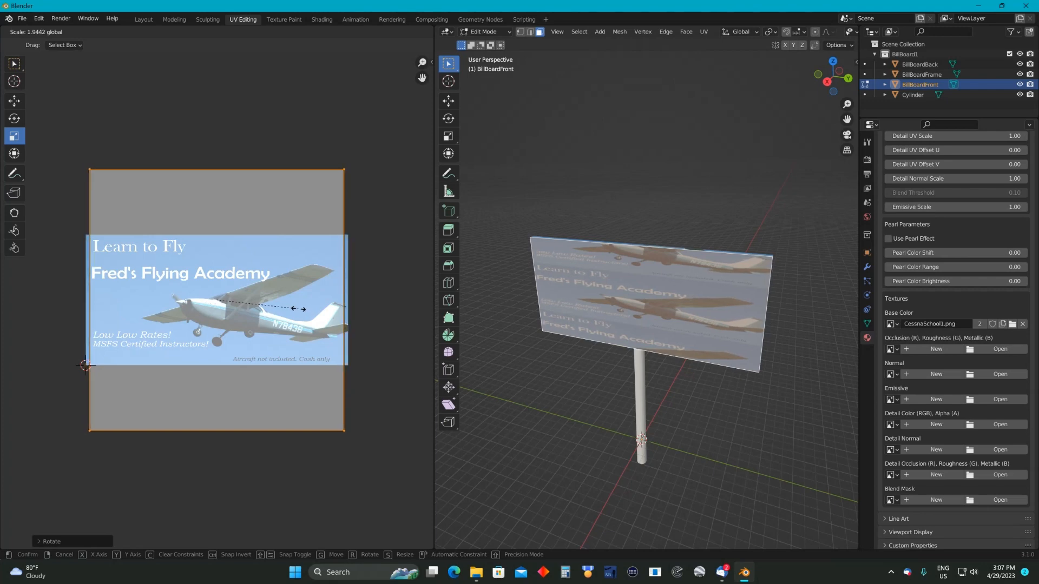
{"action": "mouse_move", "coordinate": [299, 309]}
{"action": "left_mouse_down"}
{"action": "mouse_move", "coordinate": [350, 317]}
{"action": "mouse_move", "coordinate": [301, 316]}
{"action": "left_mouse_up"}
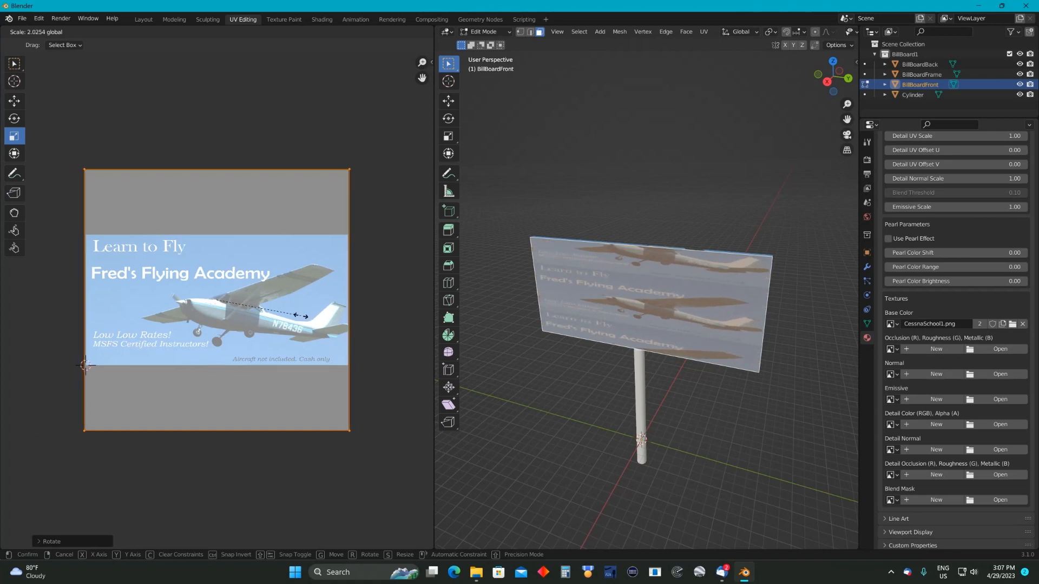
{"action": "left_click_drag", "start_coordinate": [300, 316], "coordinate": [301, 313]}
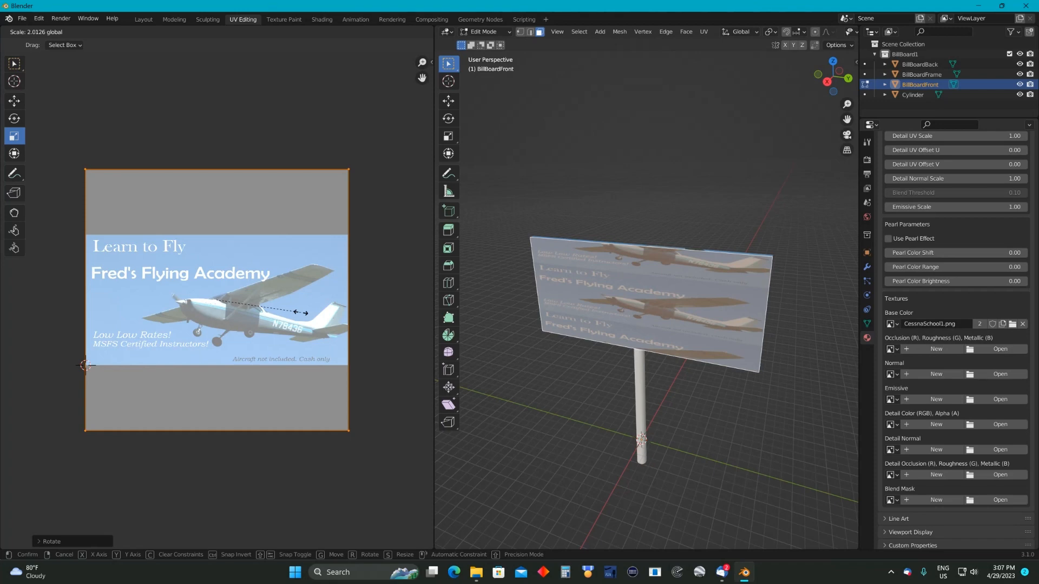
{"action": "left_click_drag", "start_coordinate": [301, 312], "coordinate": [302, 316]}
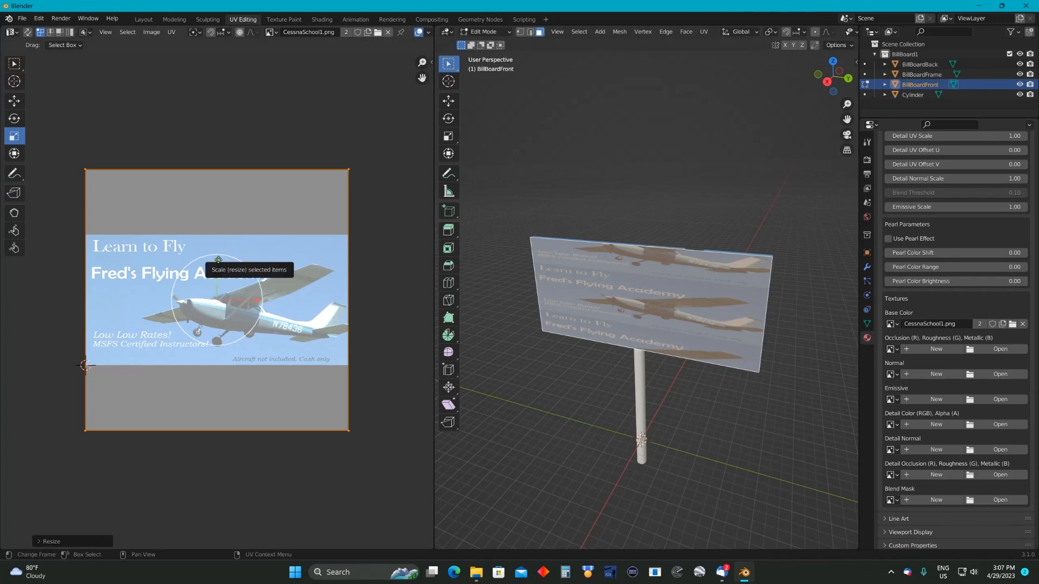
Scale the front face's UVs vertically by about 0.5 to match the height of the advertisement image
{"action": "left_click_drag", "start_coordinate": [217, 261], "coordinate": [214, 281]}
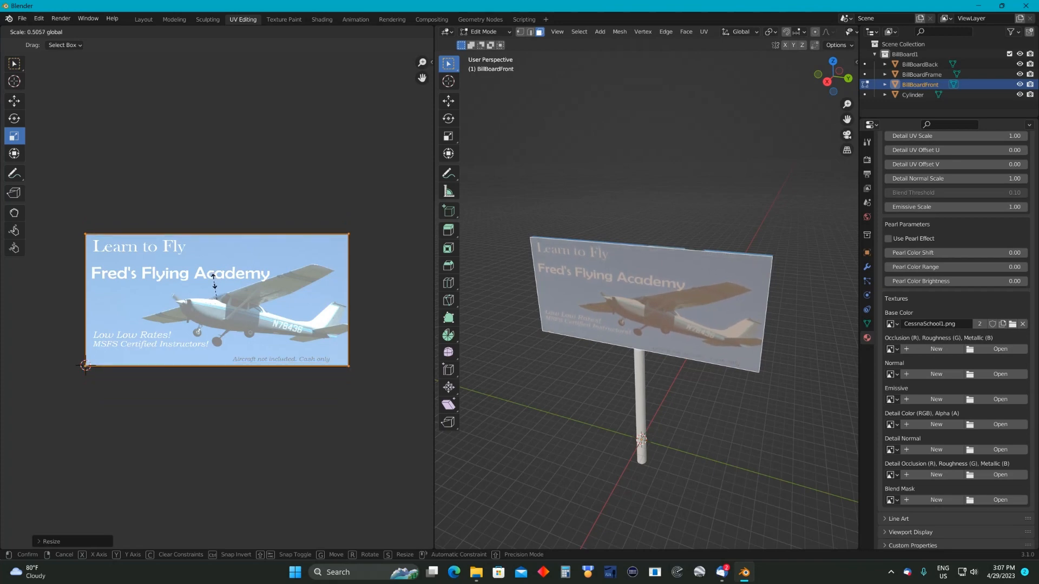
{"action": "left_click_drag", "start_coordinate": [214, 281], "coordinate": [215, 281]}
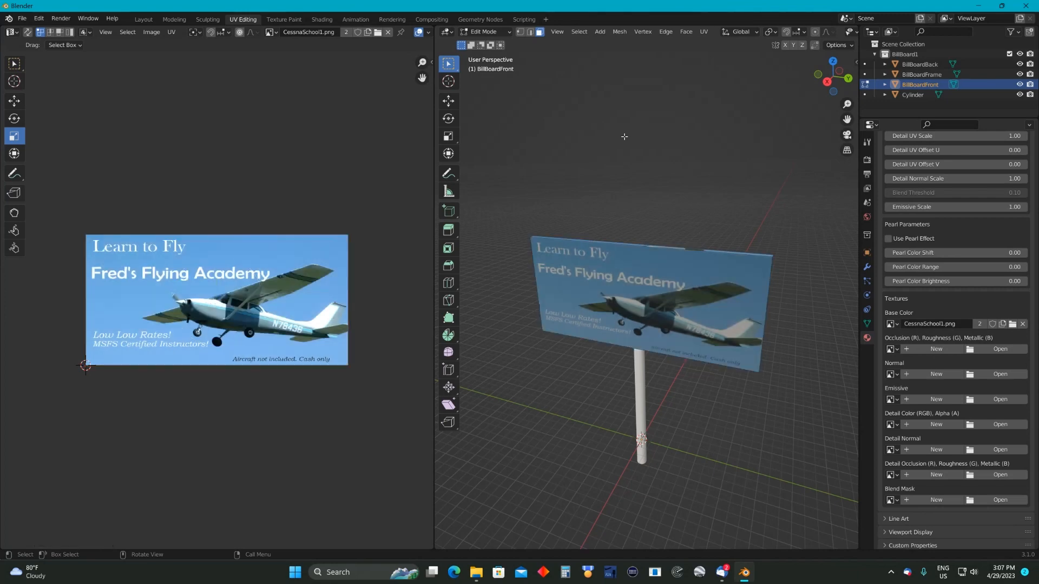
{"action": "mouse_move", "coordinate": [661, 175]}
{"action": "middle_mouse_down"}
{"action": "mouse_move", "coordinate": [650, 151]}
{"action": "mouse_move", "coordinate": [591, 179]}
{"action": "mouse_move", "coordinate": [547, 173]}
{"action": "mouse_move", "coordinate": [668, 172]}
{"action": "middle_mouse_up"}
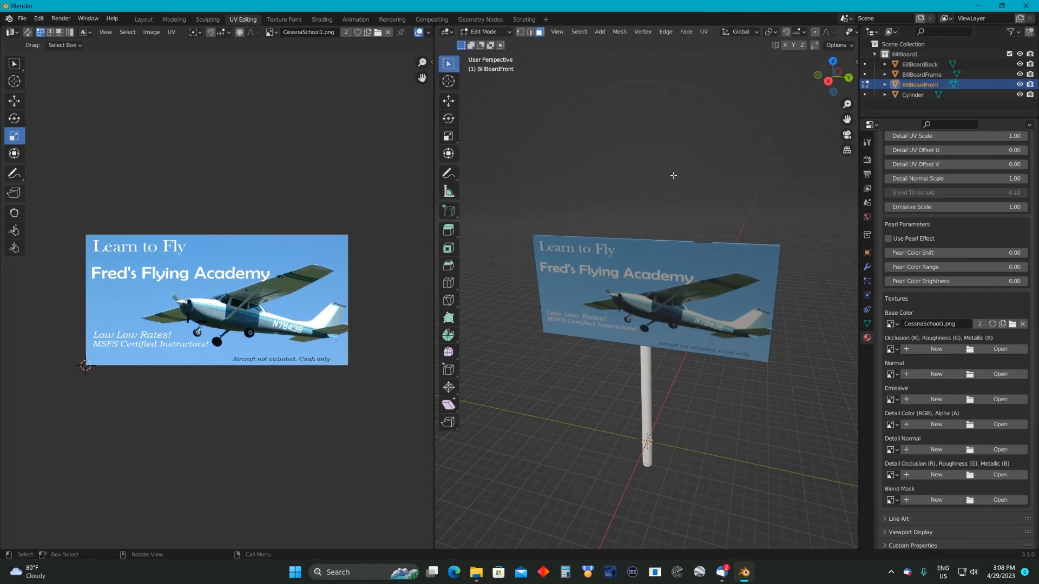
Return to the Layout workspace and unlink the shared material from BillBoardFrame
{"action": "left_click", "coordinate": [143, 20]}
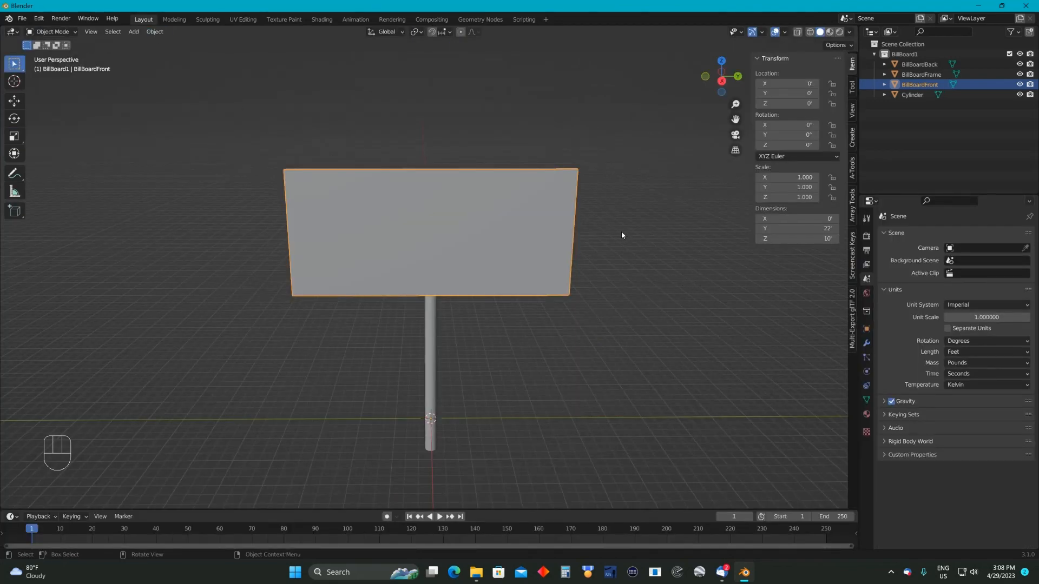
{"action": "scroll", "coordinate": [621, 232], "scroll_direction": "down", "scroll_amount": 2}
{"action": "scroll", "coordinate": [621, 232], "scroll_direction": "up", "scroll_amount": 3}
{"action": "scroll", "coordinate": [620, 231], "scroll_direction": "down", "scroll_amount": 3}
{"action": "middle_click_drag", "start_coordinate": [618, 225], "coordinate": [360, 223]}
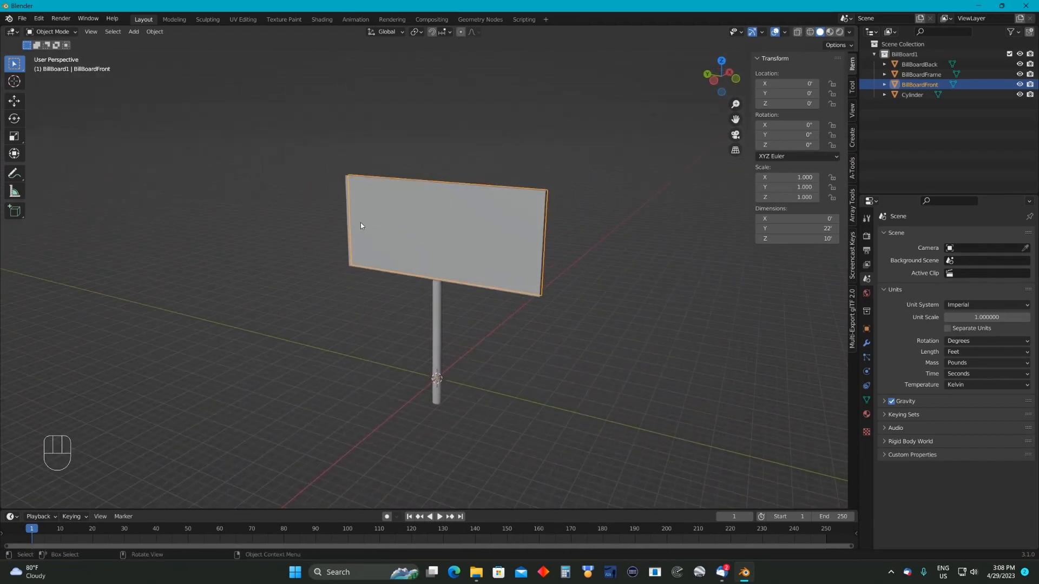
{"action": "left_click", "coordinate": [916, 76]}
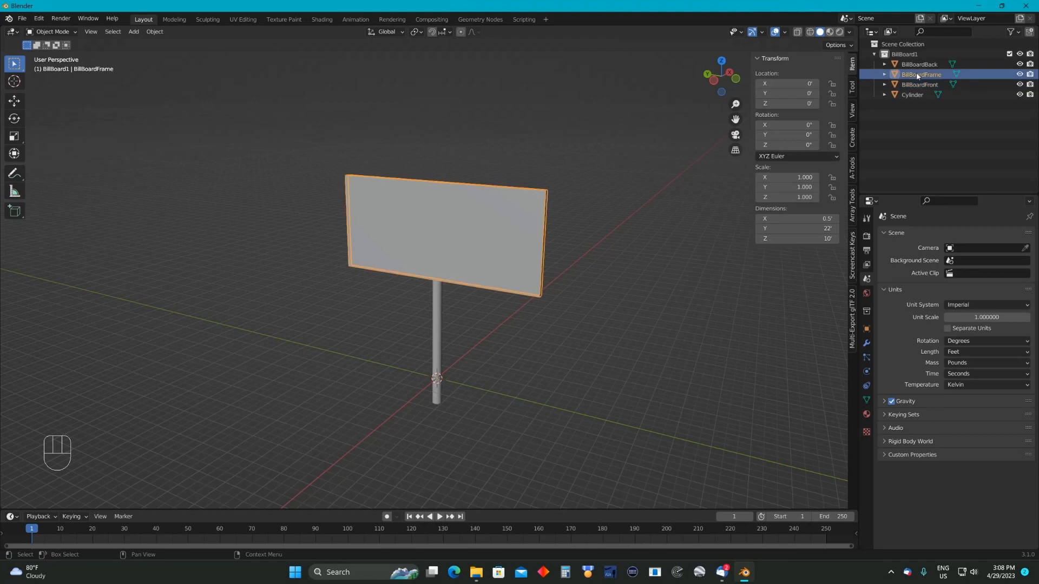
{"action": "left_click", "coordinate": [867, 415]}
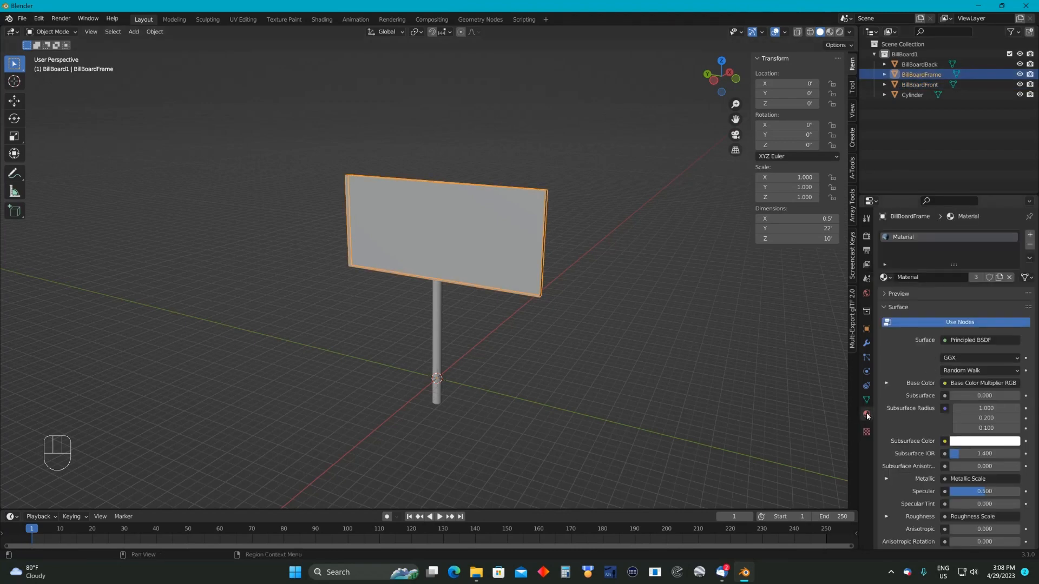
{"action": "left_click", "coordinate": [1009, 278]}
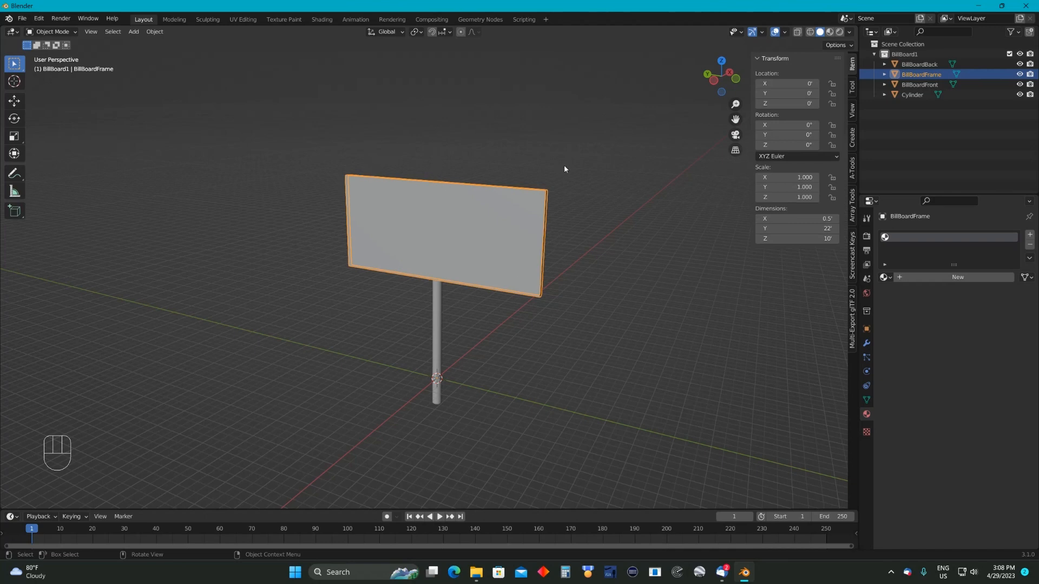
Unlink the shared material from BillBoardBack
{"action": "mouse_move", "coordinate": [576, 165]}
{"action": "middle_mouse_down"}
{"action": "mouse_move", "coordinate": [499, 167]}
{"action": "mouse_move", "coordinate": [593, 163]}
{"action": "middle_mouse_up"}
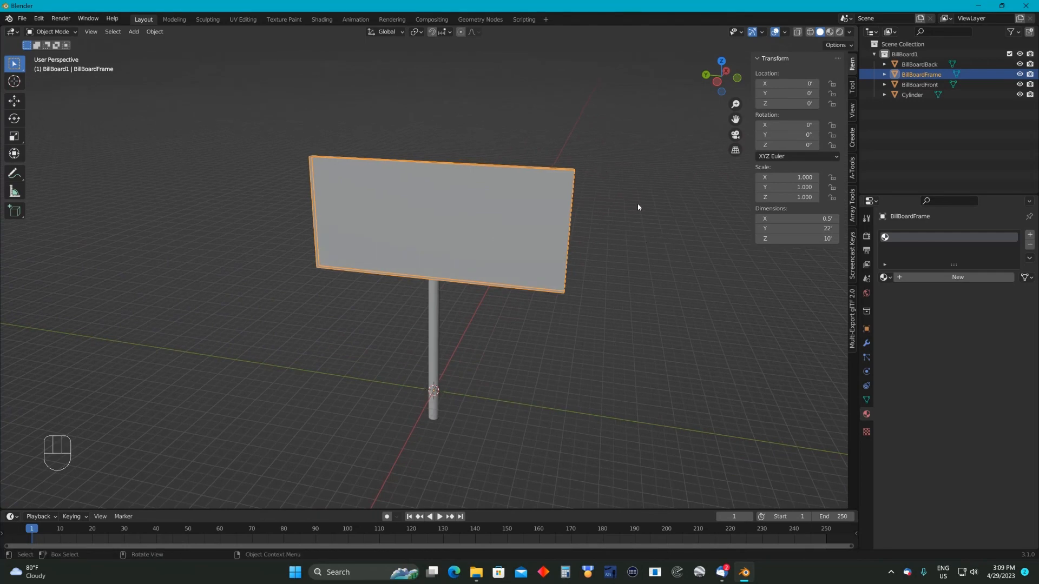
{"action": "left_click", "coordinate": [918, 65]}
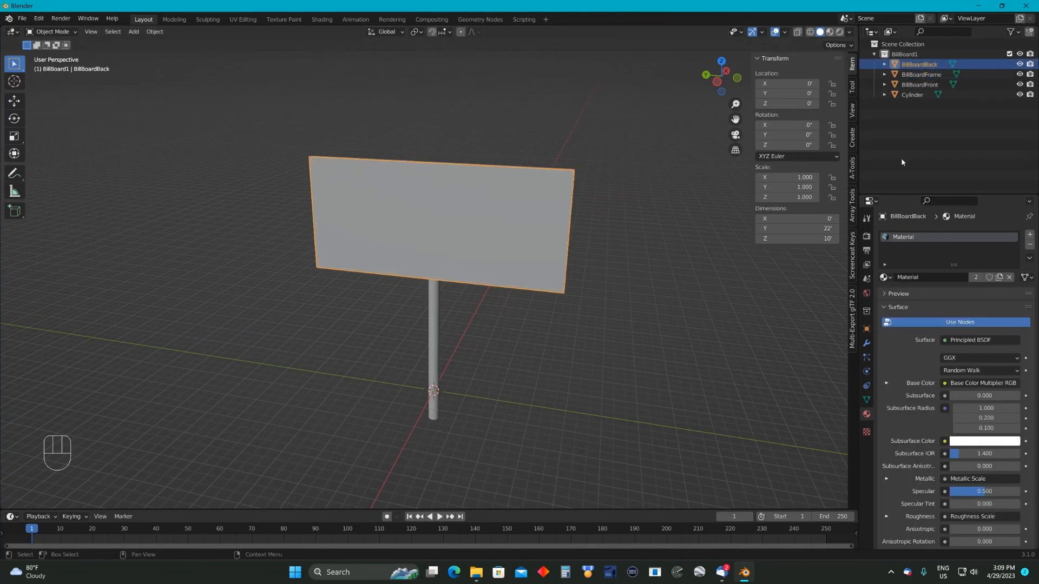
{"action": "left_click", "coordinate": [1009, 278]}
{"action": "mouse_move", "coordinate": [681, 247]}
{"action": "middle_mouse_down"}
{"action": "mouse_move", "coordinate": [583, 248]}
{"action": "mouse_move", "coordinate": [690, 254]}
{"action": "middle_mouse_up"}
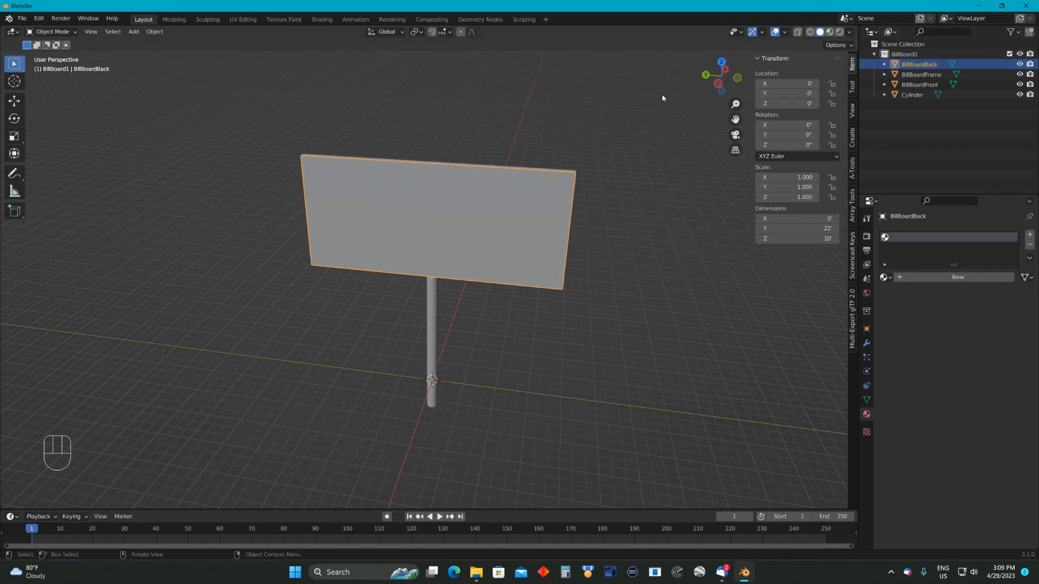
In the UV Editing workspace, unlink CessnaSchool1.png from the UV editor and select the large face of BillBoardBack
{"action": "left_click", "coordinate": [238, 18]}
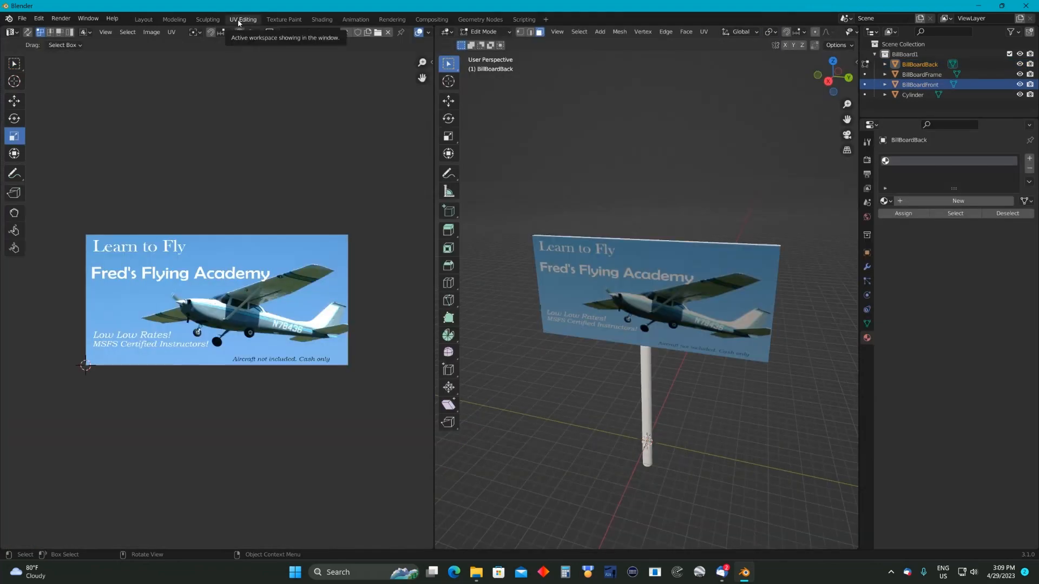
{"action": "middle_click_drag", "start_coordinate": [653, 149], "coordinate": [816, 126]}
{"action": "scroll", "coordinate": [742, 162], "scroll_direction": "up", "scroll_amount": 3}
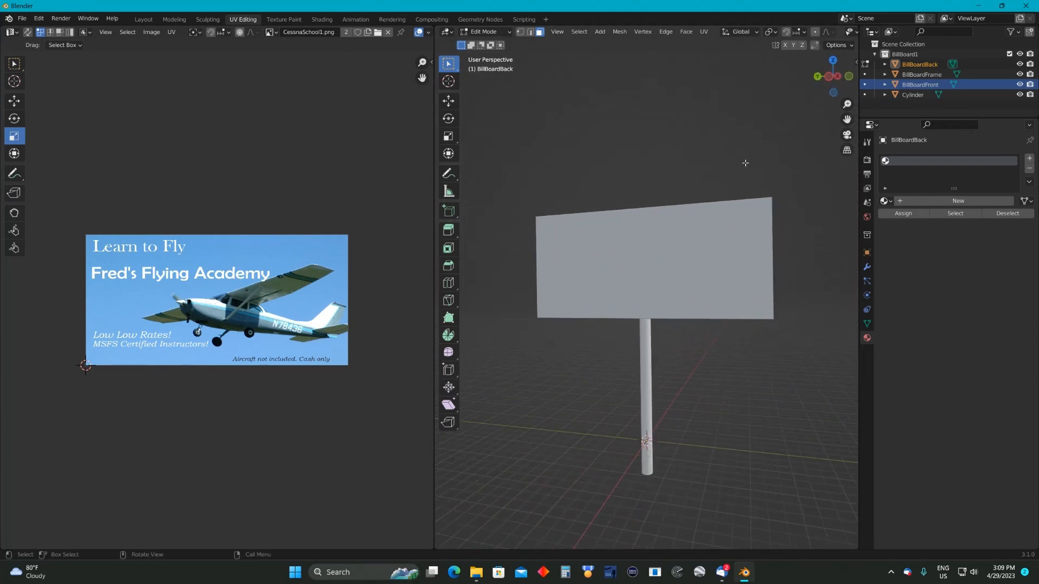
{"action": "middle_click_drag", "start_coordinate": [736, 160], "coordinate": [715, 177]}
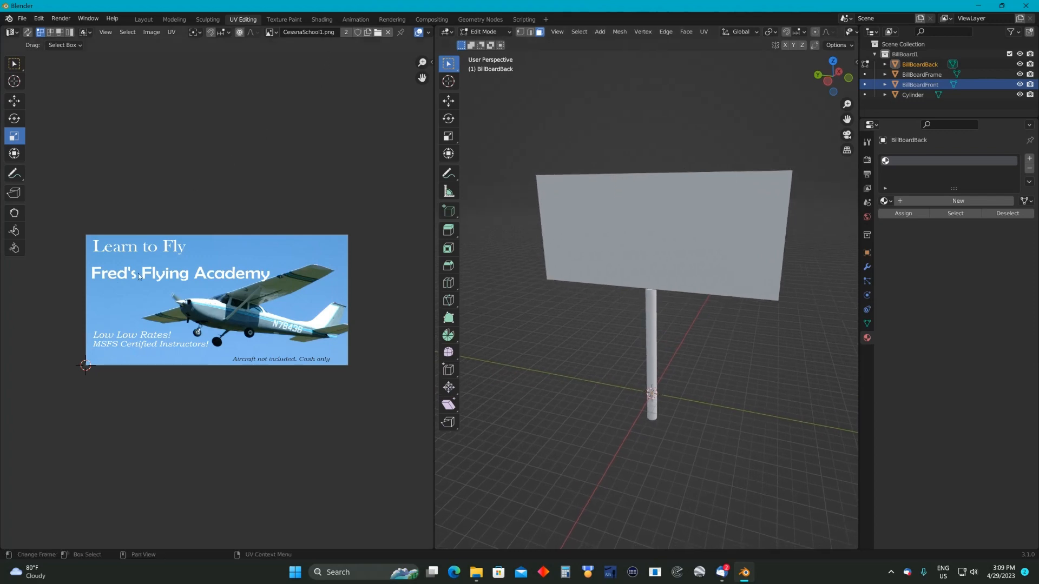
{"action": "left_click", "coordinate": [387, 33]}
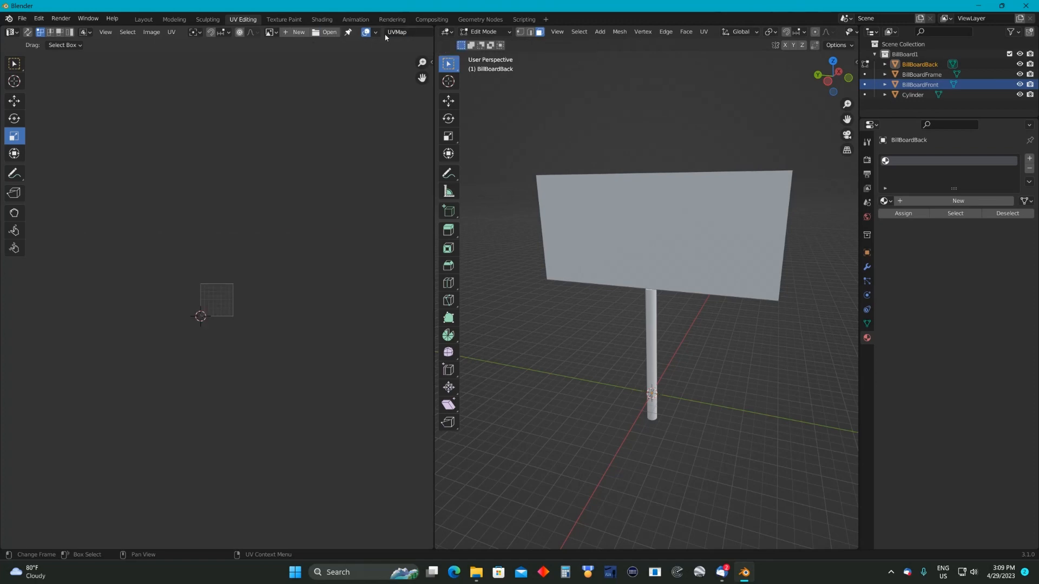
{"action": "scroll", "coordinate": [264, 170], "scroll_direction": "up", "scroll_amount": 3}
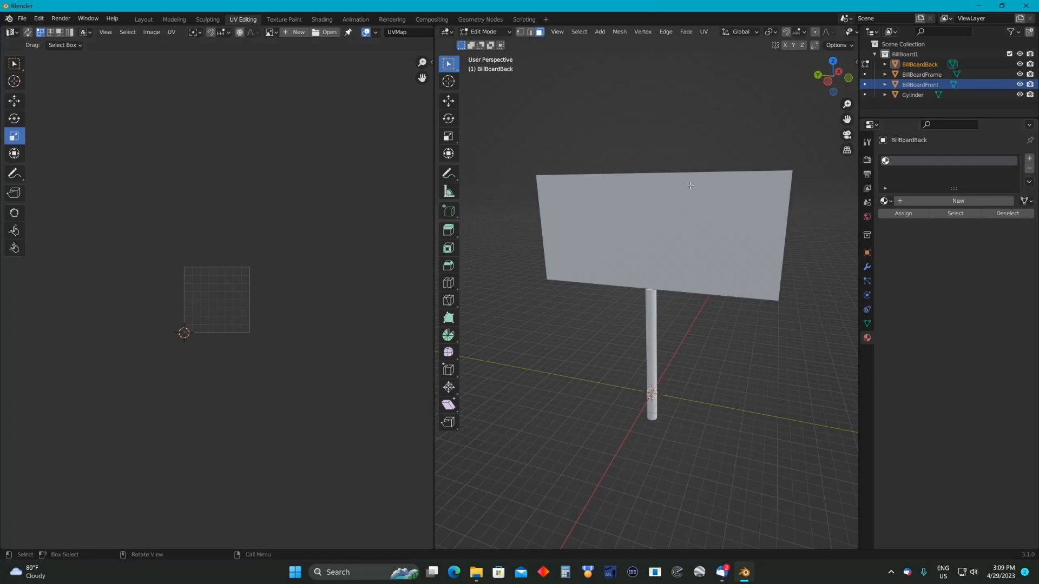
{"action": "left_click", "coordinate": [620, 196]}
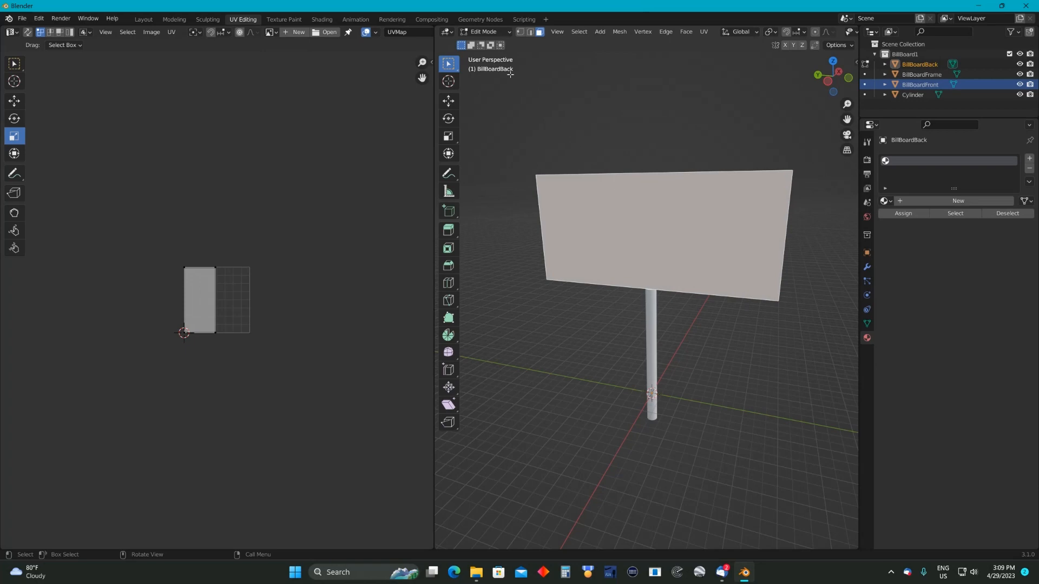
{"action": "left_click", "coordinate": [509, 33]}
{"action": "left_click", "coordinate": [495, 43]}
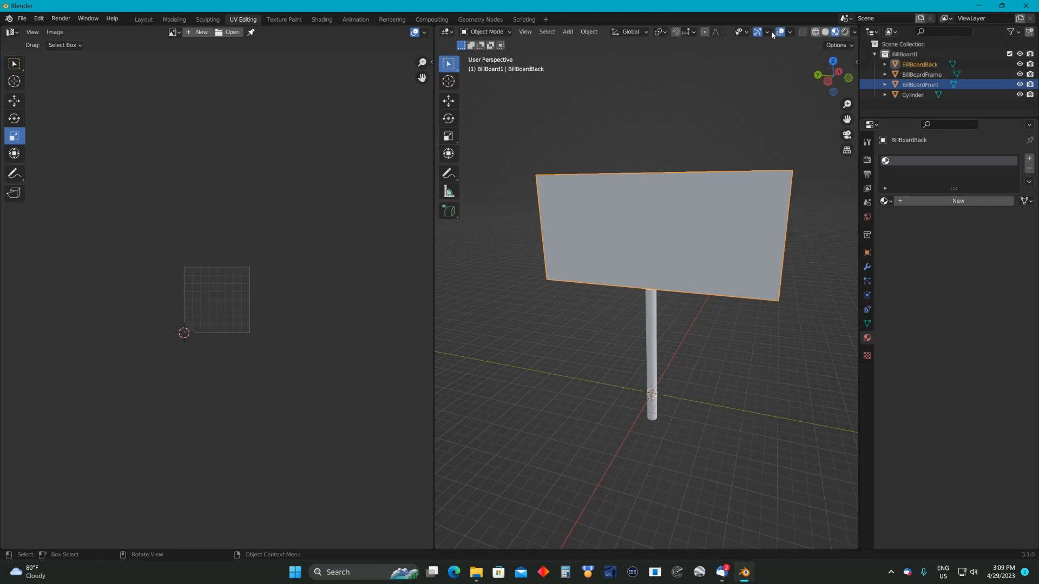
{"action": "left_click", "coordinate": [507, 34]}
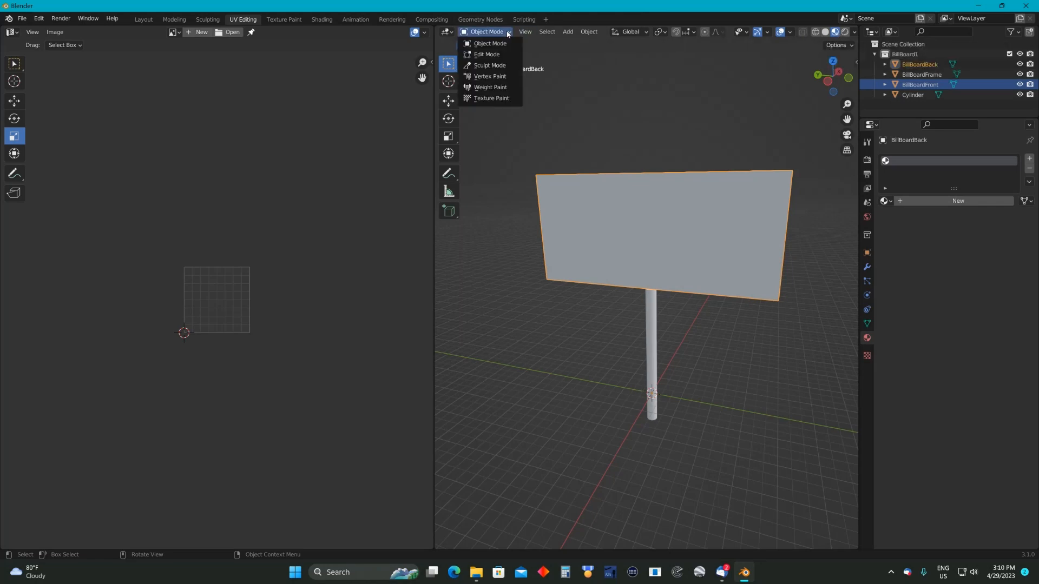
{"action": "left_click", "coordinate": [488, 56]}
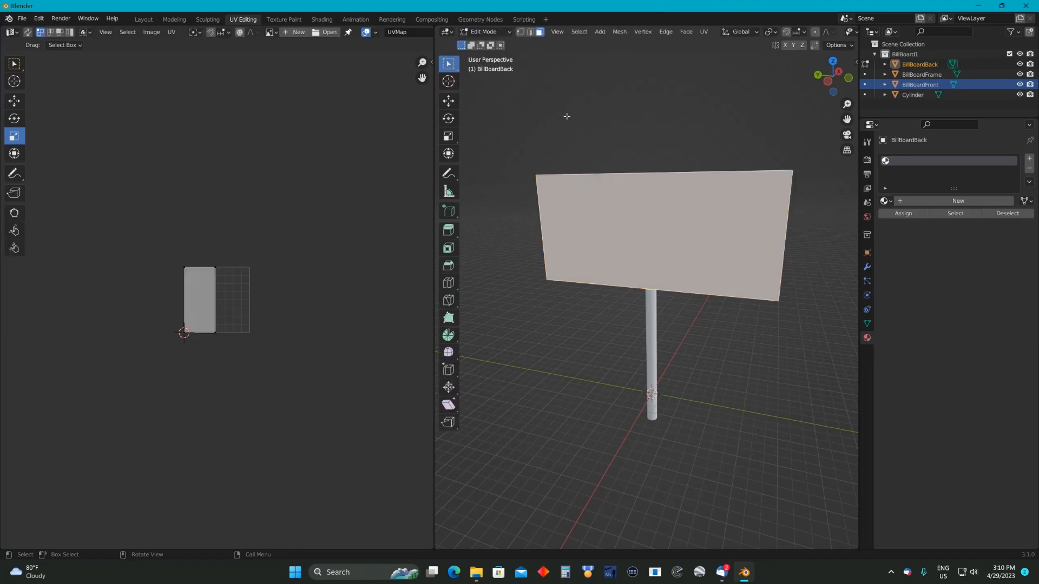
Unwrap the selected BillBoardBack face with Smart UV Project, keeping the 66° angle limit, Correct Aspect and Scale to Bounds
{"action": "middle_click_drag", "start_coordinate": [565, 117], "coordinate": [625, 144]}
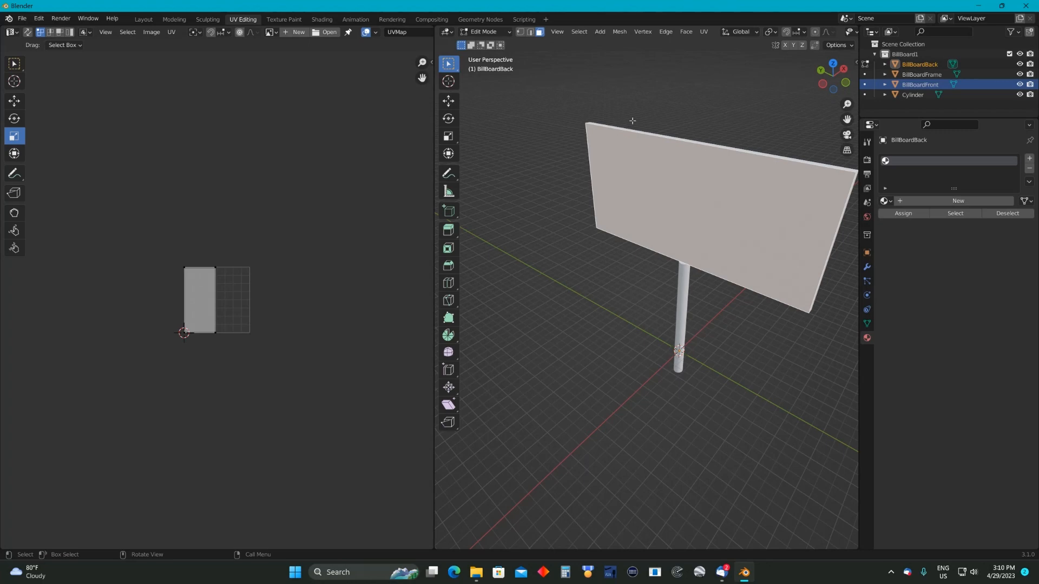
{"action": "left_click", "coordinate": [704, 32]}
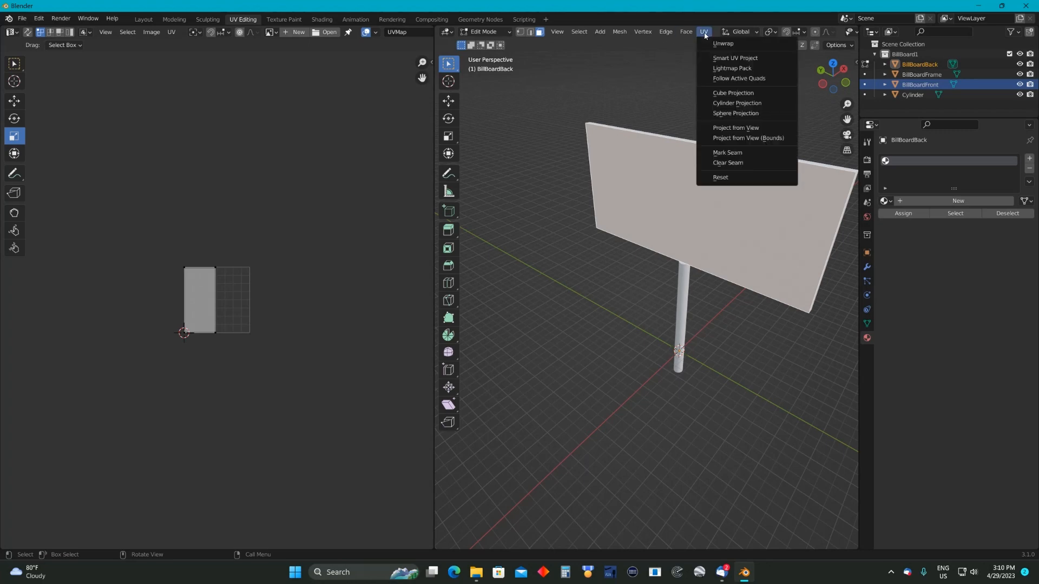
{"action": "left_click", "coordinate": [715, 58]}
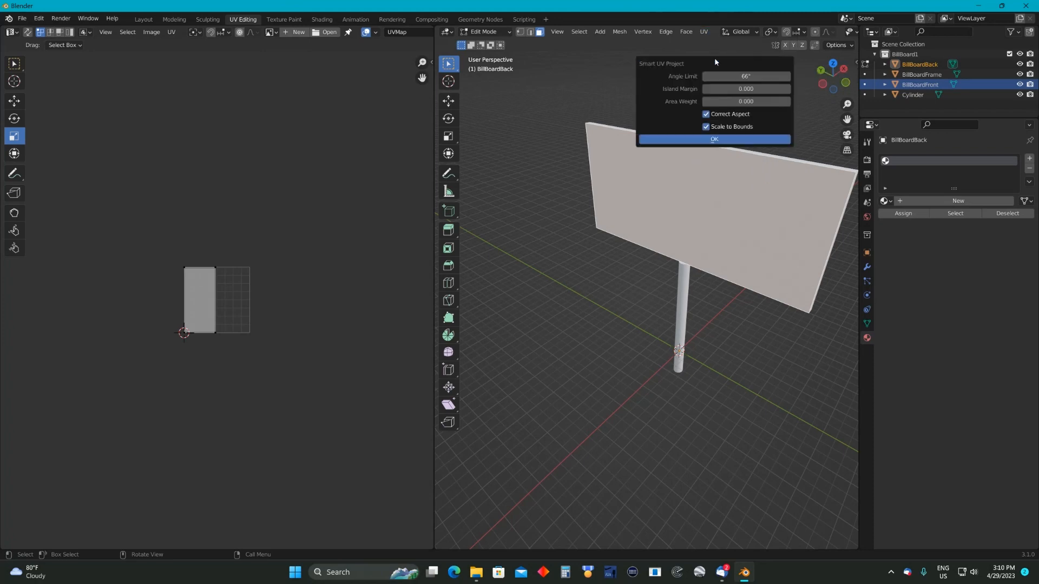
{"action": "left_click", "coordinate": [690, 143]}
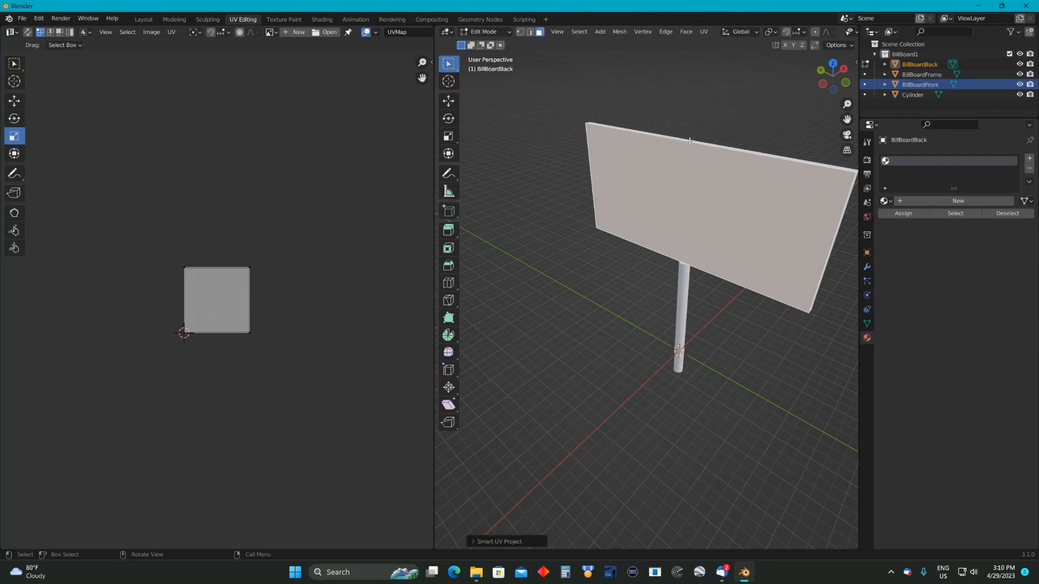
{"action": "middle_click_drag", "start_coordinate": [740, 115], "coordinate": [751, 110]}
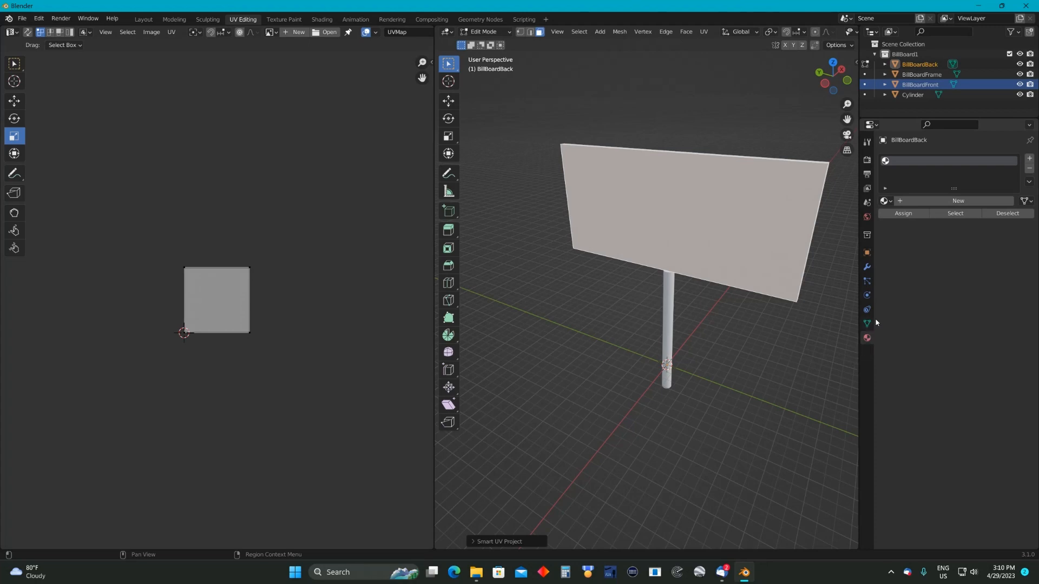
Create a new material on BillBoardBack and set its MSFS material type to Standard
{"action": "left_click", "coordinate": [915, 201]}
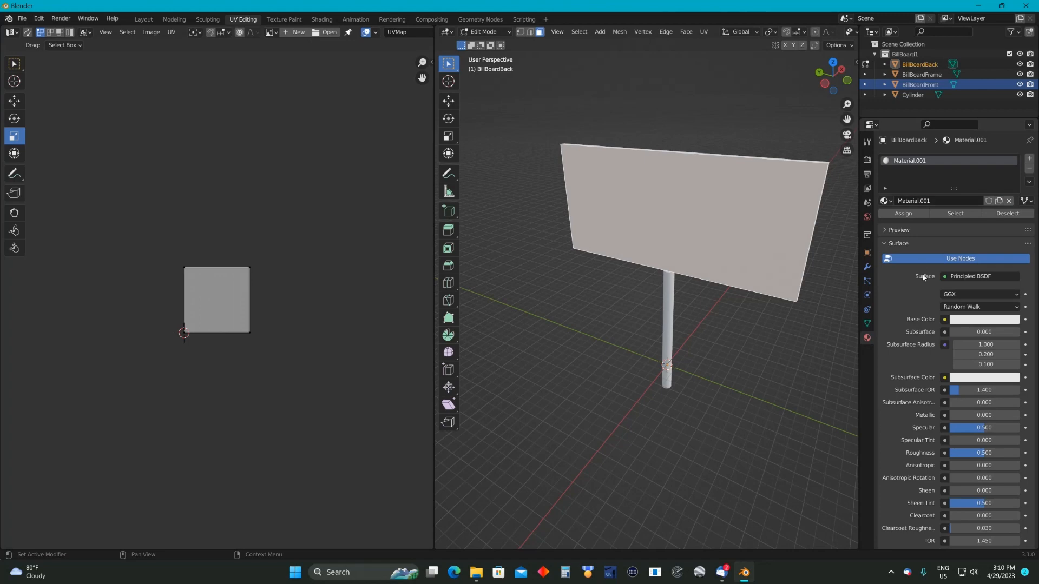
{"action": "scroll", "coordinate": [911, 295], "scroll_direction": "down", "scroll_amount": 10}
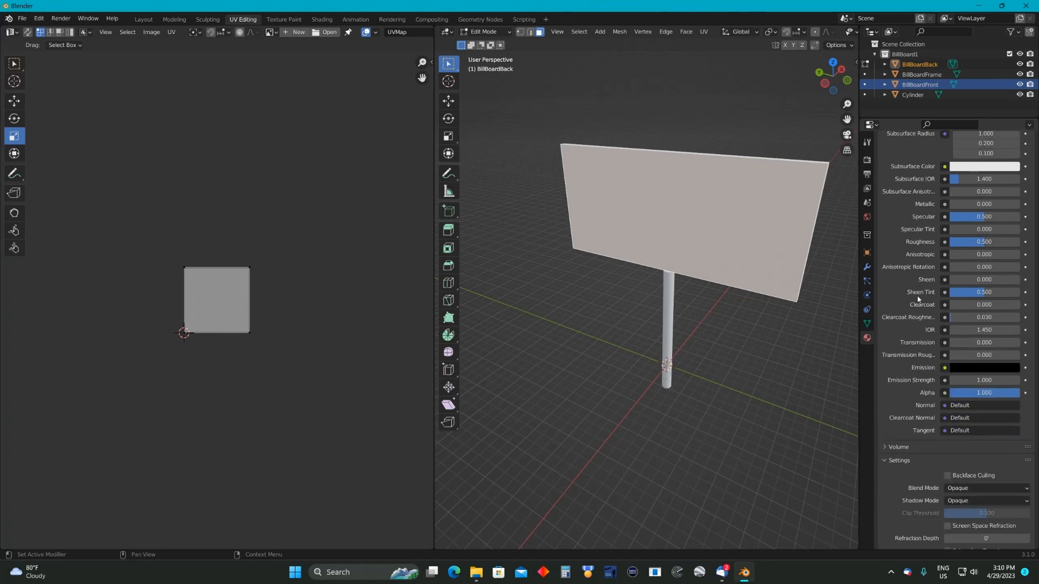
{"action": "scroll", "coordinate": [918, 300], "scroll_direction": "down", "scroll_amount": 1}
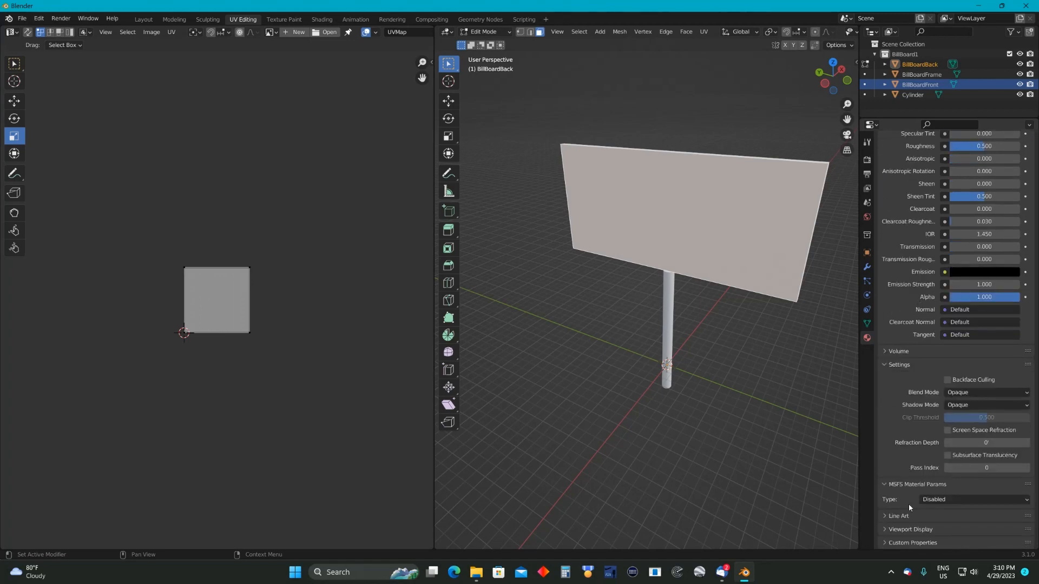
{"action": "left_click", "coordinate": [954, 500]}
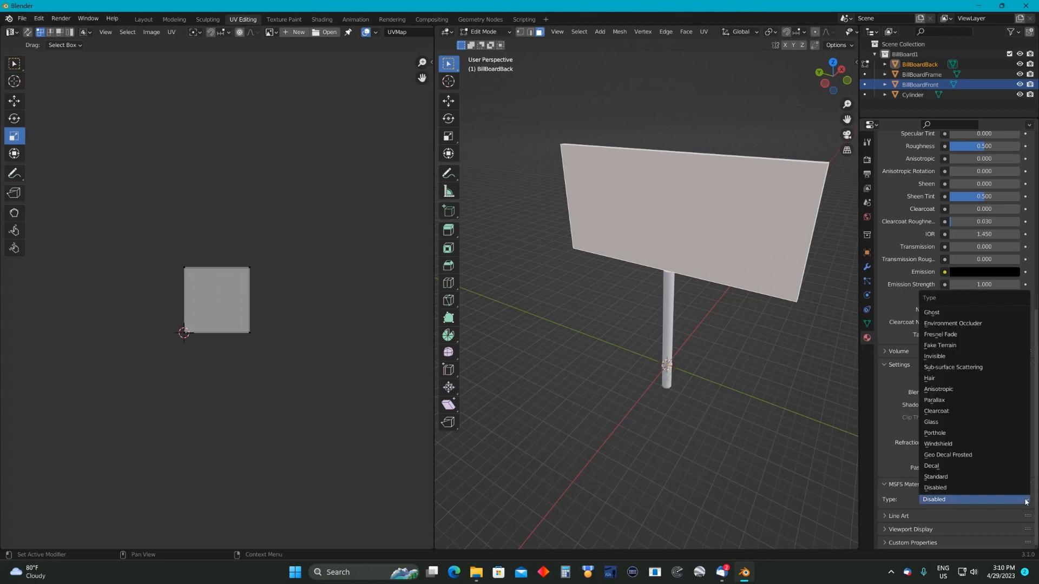
{"action": "left_click", "coordinate": [994, 480]}
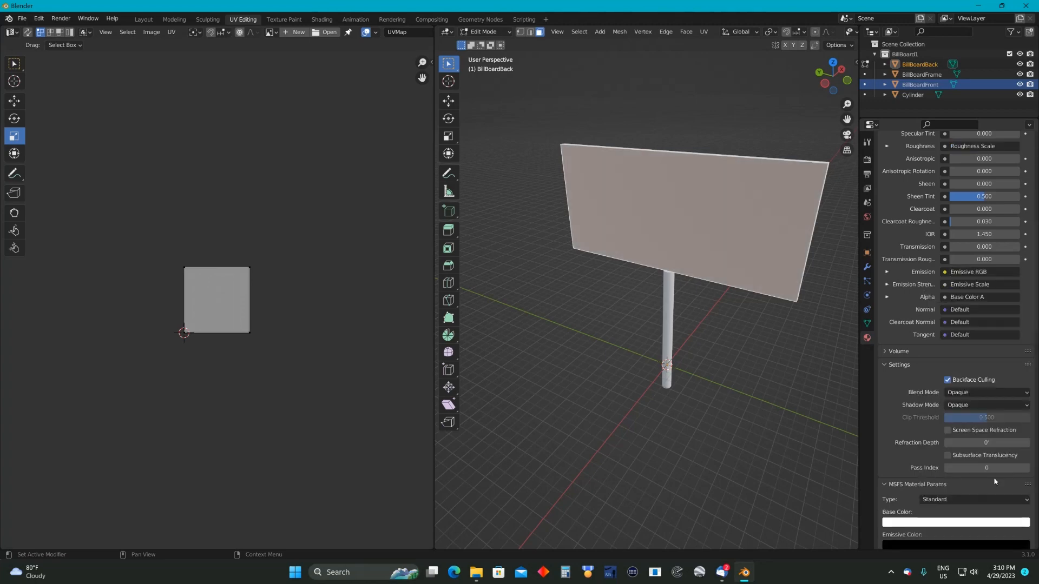
Load CessnaSchool1.png from the Downloads folder as the Base Color texture of BillBoardBack's MSFS material
{"action": "scroll", "coordinate": [924, 381], "scroll_direction": "down", "scroll_amount": 5}
{"action": "scroll", "coordinate": [924, 382], "scroll_direction": "down", "scroll_amount": 12}
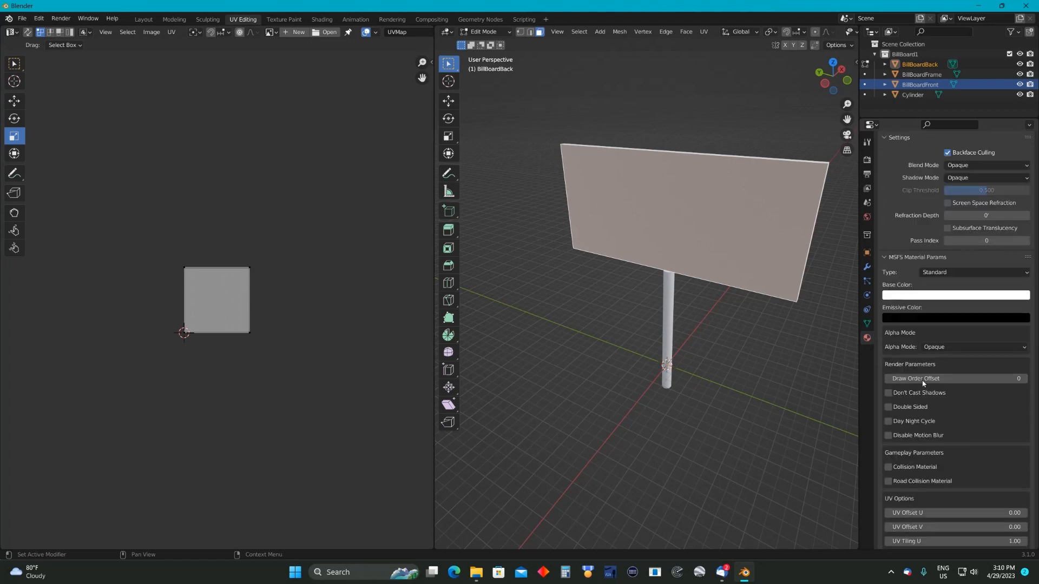
{"action": "scroll", "coordinate": [924, 387], "scroll_direction": "down", "scroll_amount": 13}
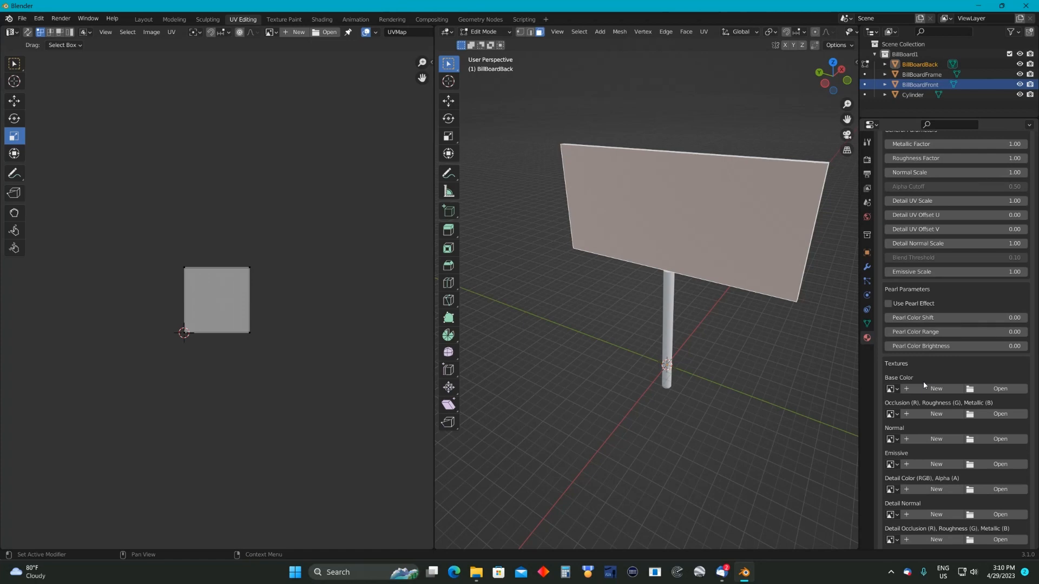
{"action": "left_click", "coordinate": [1000, 390]}
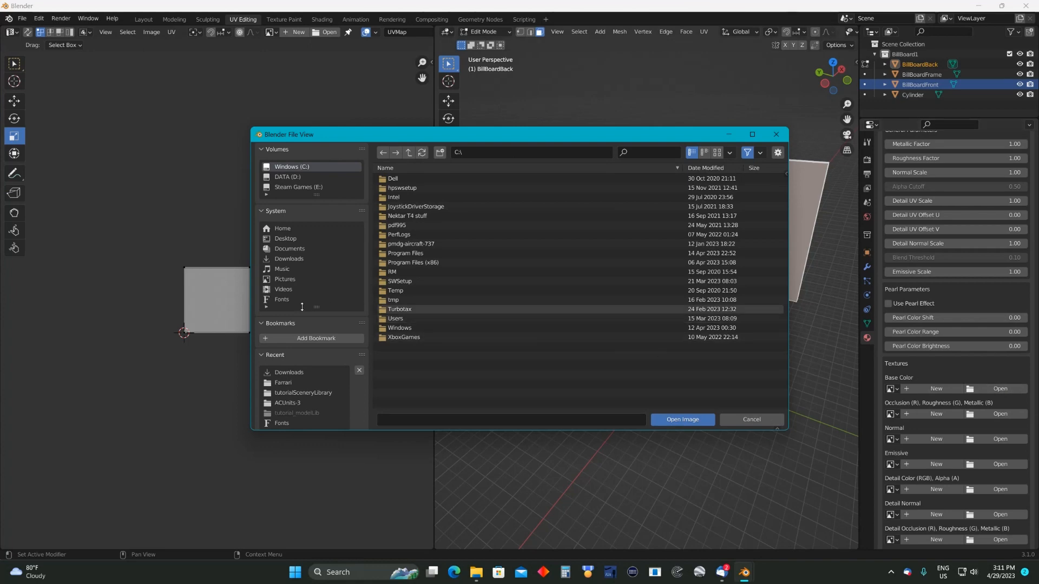
{"action": "left_click", "coordinate": [294, 258]}
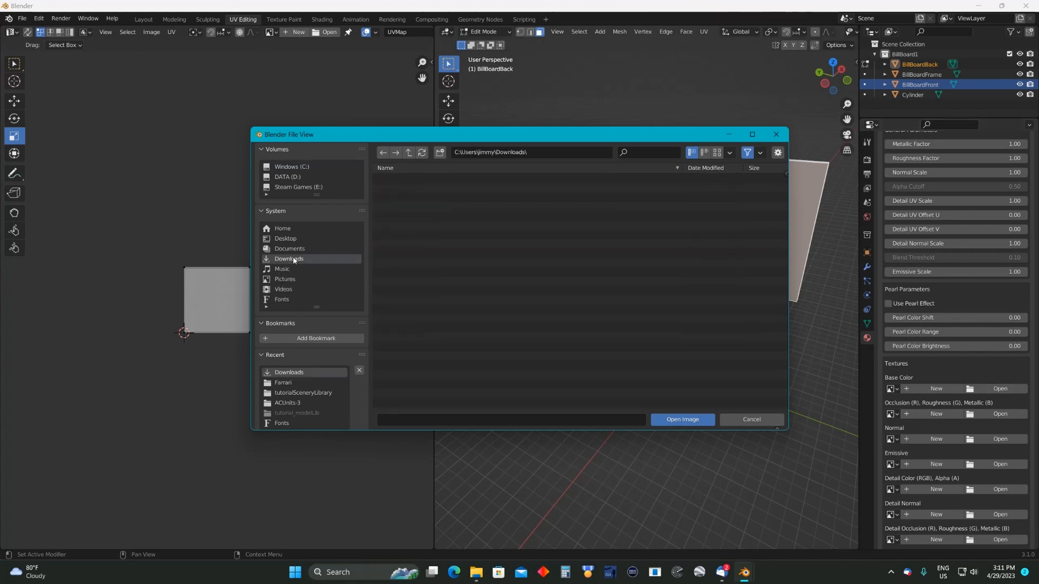
{"action": "double_click", "coordinate": [441, 365]}
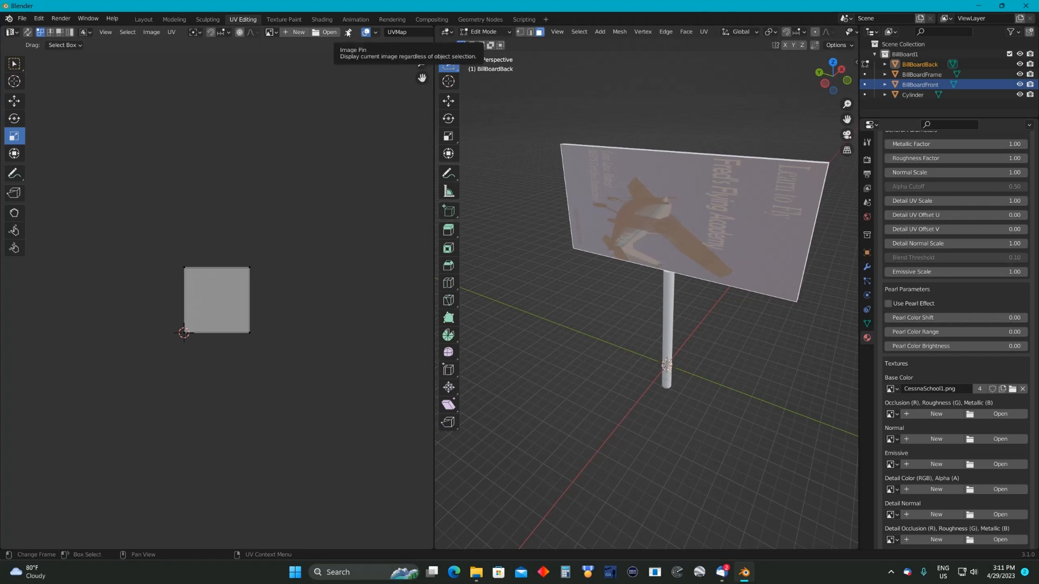
Display CessnaSchool1.png in the UV editor behind BillBoardBack's UV island
{"action": "left_click", "coordinate": [348, 31]}
{"action": "scroll", "coordinate": [187, 152], "scroll_direction": "down", "scroll_amount": 3}
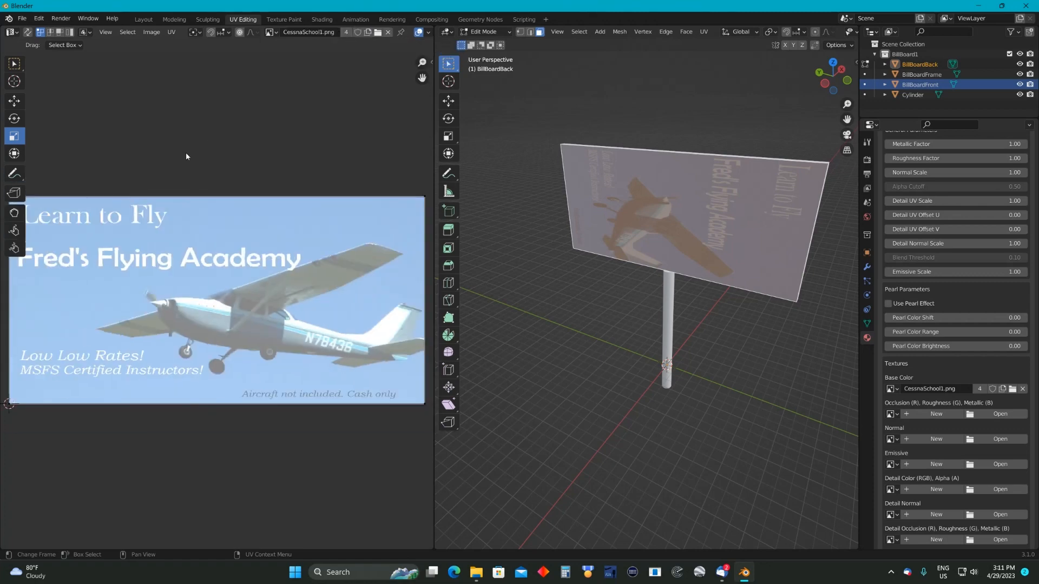
{"action": "scroll", "coordinate": [187, 156], "scroll_direction": "down", "scroll_amount": 1}
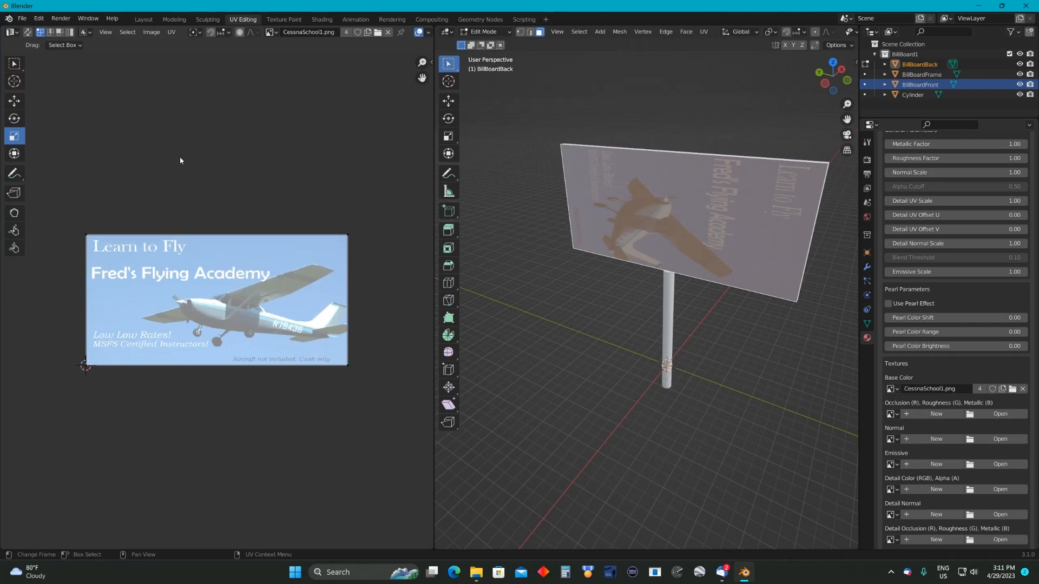
Select the whole BillBoardBack UV island and rotate it by 90°
{"action": "left_click_drag", "start_coordinate": [60, 196], "coordinate": [369, 433]}
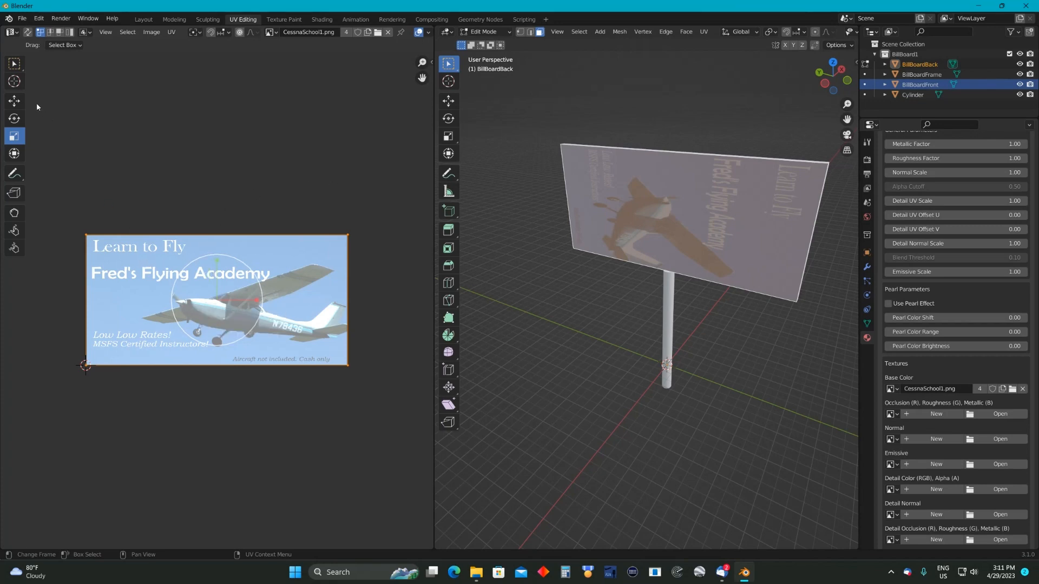
{"action": "left_click", "coordinate": [15, 65]}
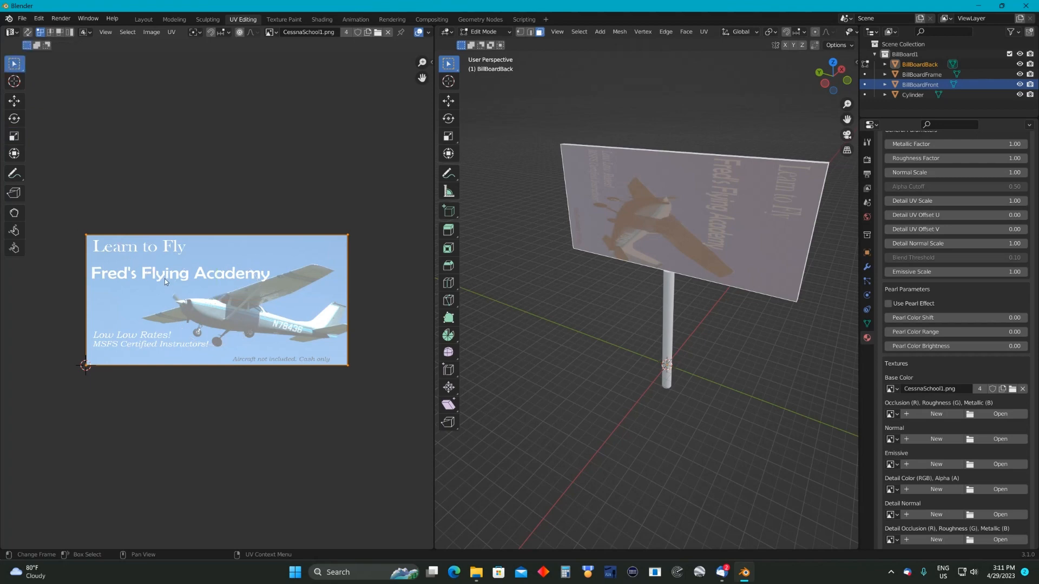
{"action": "key", "text": "r"}
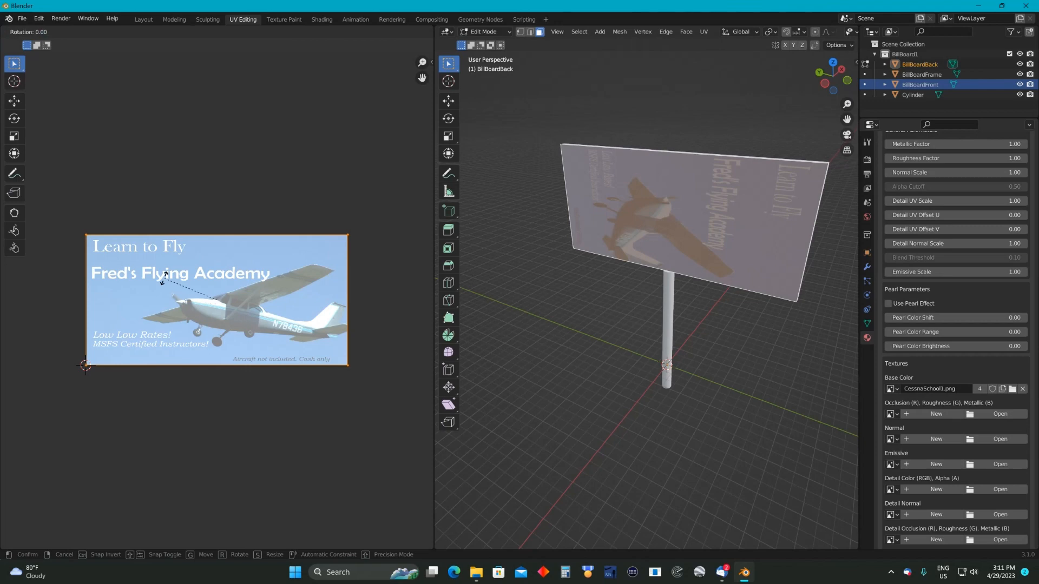
{"action": "type", "text": "90"}
{"action": "key", "text": "Return"}
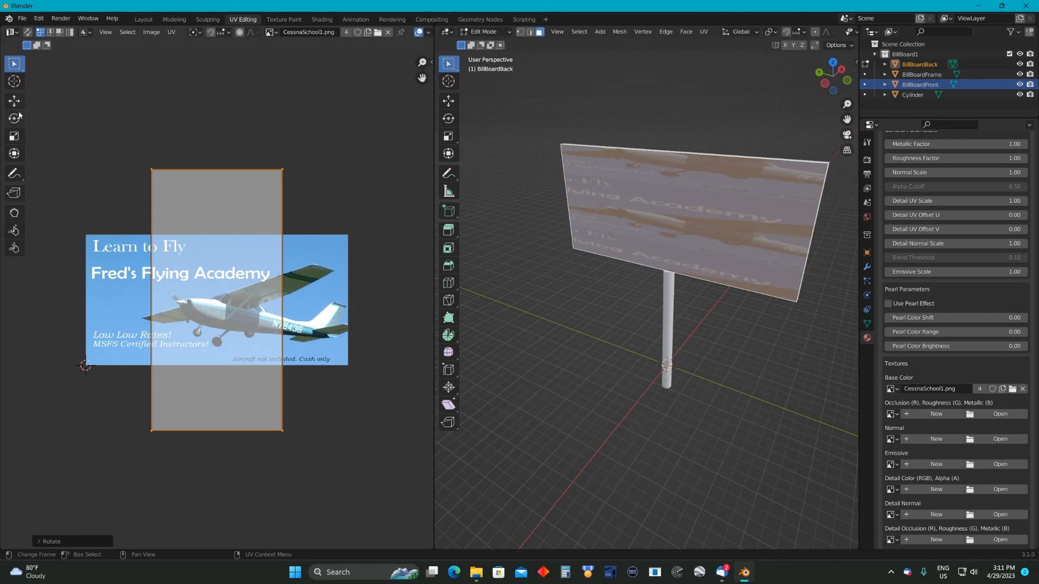
Scale the rotated UV island to fit the image, widening it in X and shrinking it to about 0.5 in Y, and deselect the face
{"action": "left_click", "coordinate": [15, 137]}
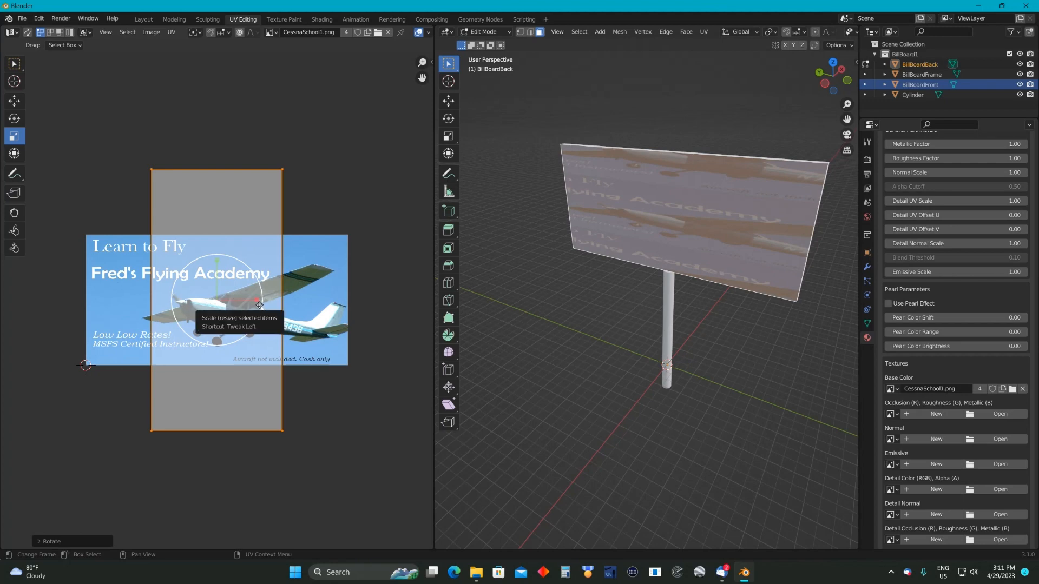
{"action": "left_click_drag", "start_coordinate": [260, 305], "coordinate": [304, 303]}
{"action": "left_click_drag", "start_coordinate": [217, 263], "coordinate": [217, 281]}
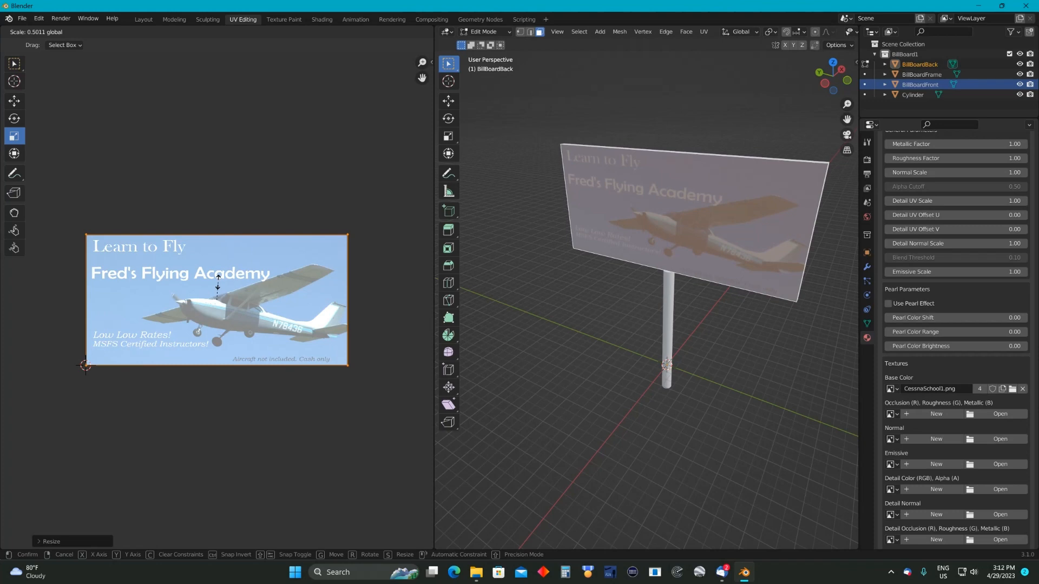
{"action": "left_click_drag", "start_coordinate": [218, 281], "coordinate": [218, 281]}
{"action": "left_click", "coordinate": [325, 190]}
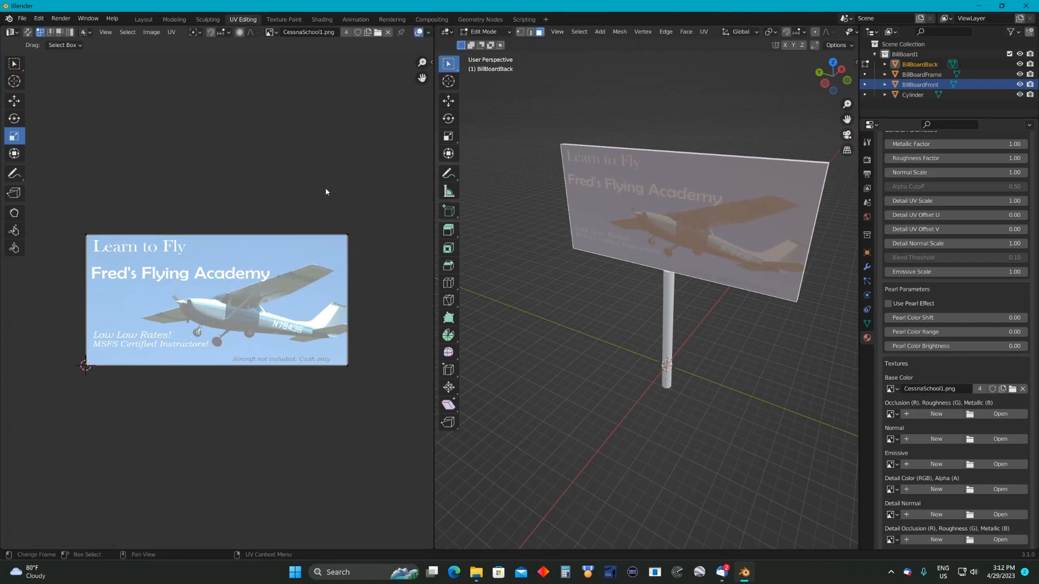
{"action": "left_click", "coordinate": [632, 80]}
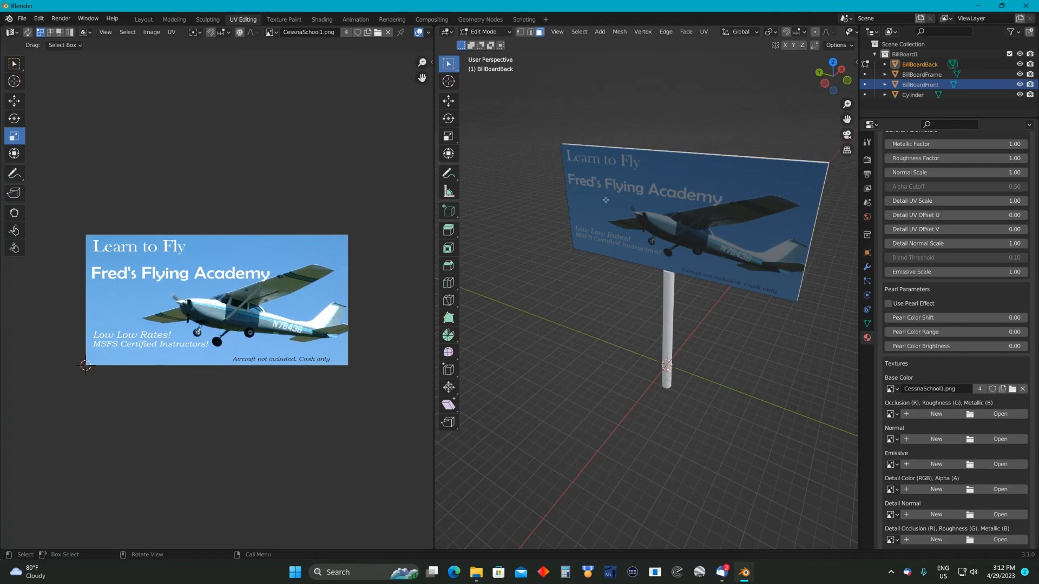
Return to the Layout workspace, show the billboard in Material Preview shading, and deselect BillBoardBack
{"action": "middle_click_drag", "start_coordinate": [631, 276], "coordinate": [507, 263]}
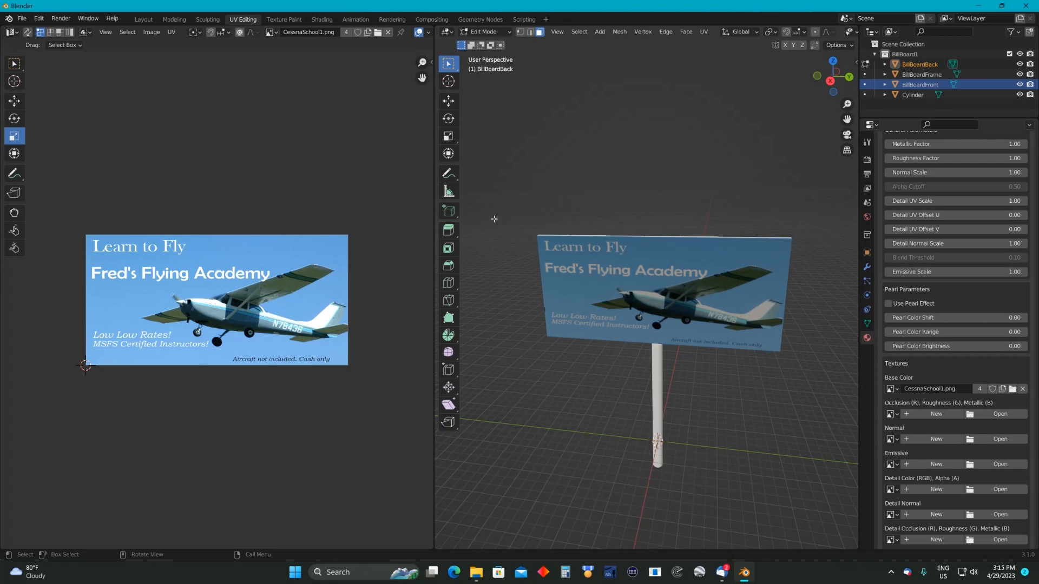
{"action": "mouse_move", "coordinate": [558, 206]}
{"action": "middle_mouse_down"}
{"action": "mouse_move", "coordinate": [573, 186]}
{"action": "mouse_move", "coordinate": [468, 182]}
{"action": "mouse_move", "coordinate": [481, 186]}
{"action": "mouse_move", "coordinate": [494, 223]}
{"action": "mouse_move", "coordinate": [586, 178]}
{"action": "mouse_move", "coordinate": [548, 191]}
{"action": "middle_mouse_up"}
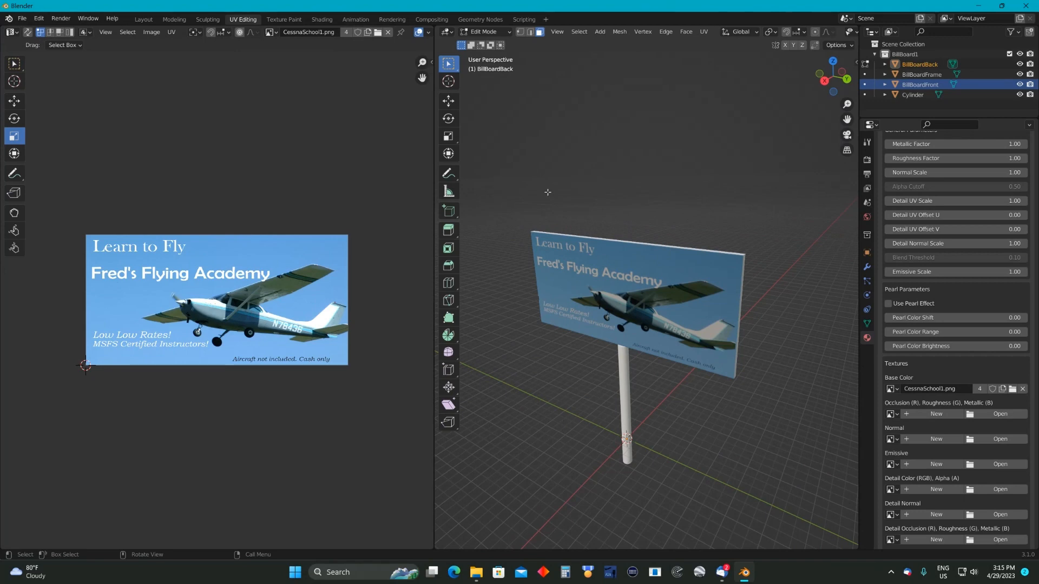
{"action": "left_click", "coordinate": [144, 20]}
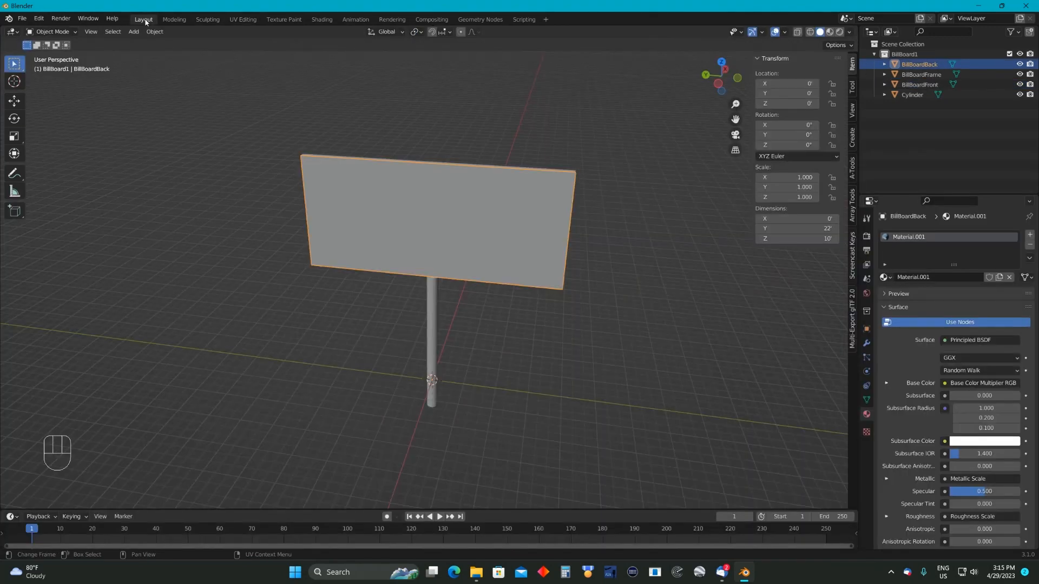
{"action": "left_click", "coordinate": [831, 32]}
{"action": "left_click", "coordinate": [626, 126]}
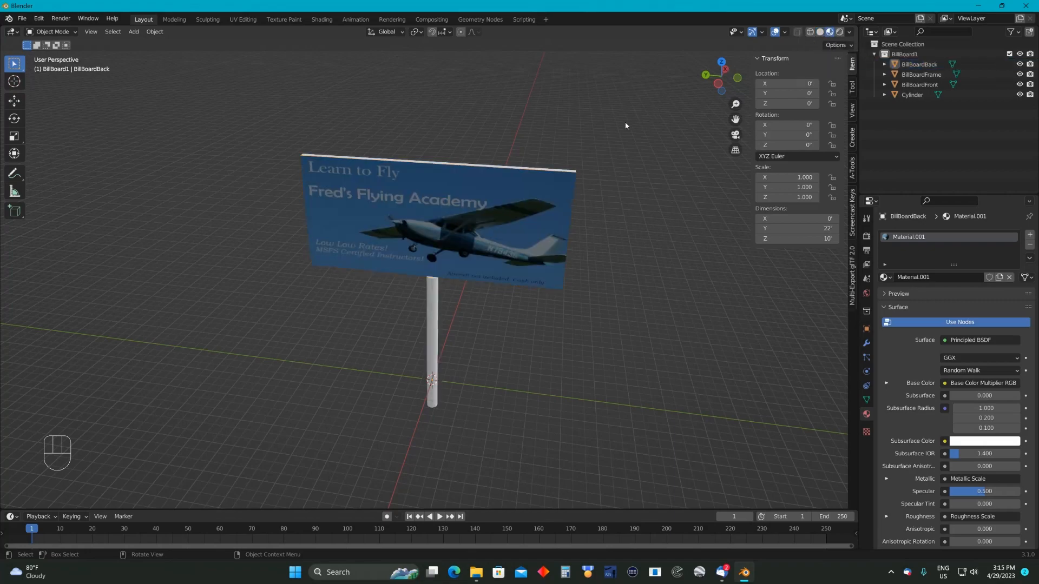
{"action": "middle_click_drag", "start_coordinate": [626, 119], "coordinate": [545, 103]}
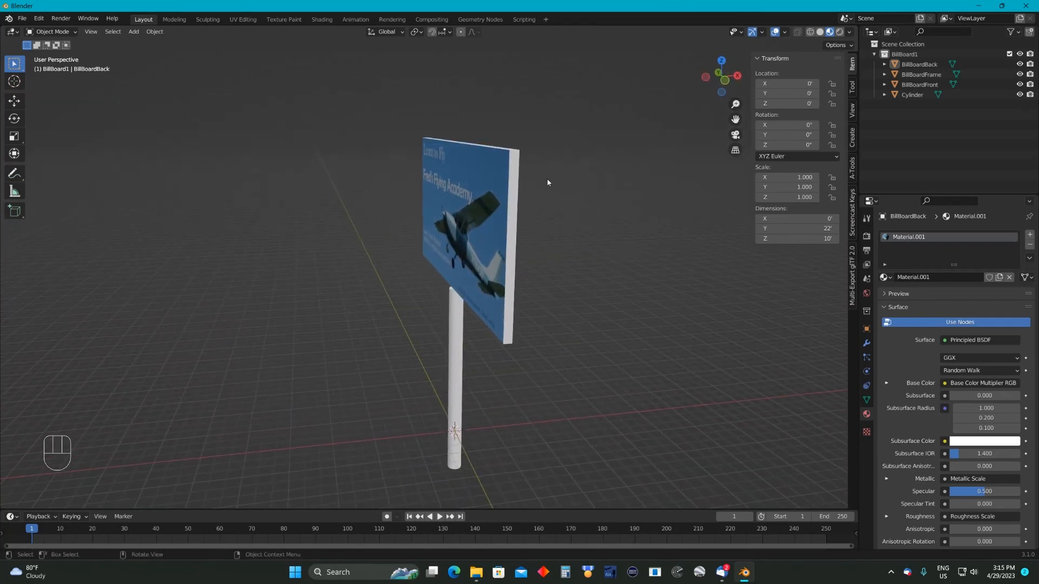
{"action": "scroll", "coordinate": [551, 177], "scroll_direction": "down", "scroll_amount": 2}
{"action": "mouse_move", "coordinate": [551, 178]}
{"action": "middle_mouse_down"}
{"action": "mouse_move", "coordinate": [552, 156]}
{"action": "mouse_move", "coordinate": [518, 181]}
{"action": "mouse_move", "coordinate": [556, 187]}
{"action": "mouse_move", "coordinate": [555, 174]}
{"action": "mouse_move", "coordinate": [530, 176]}
{"action": "mouse_move", "coordinate": [541, 164]}
{"action": "mouse_move", "coordinate": [544, 197]}
{"action": "mouse_move", "coordinate": [552, 195]}
{"action": "middle_mouse_up"}
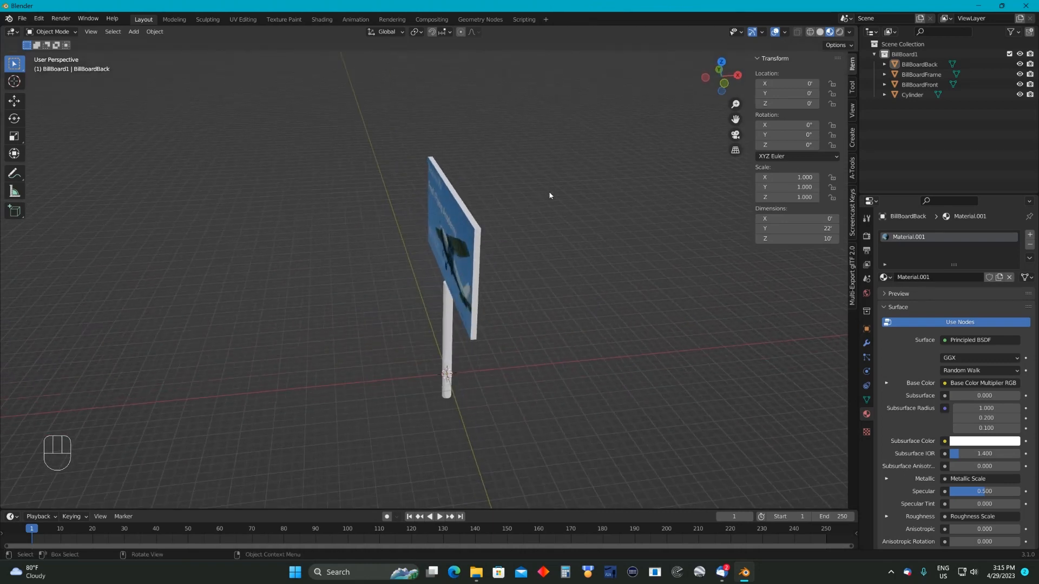
Create a new material on BillBoardFrame and look through its surface and settings parameters
{"action": "left_click", "coordinate": [478, 234]}
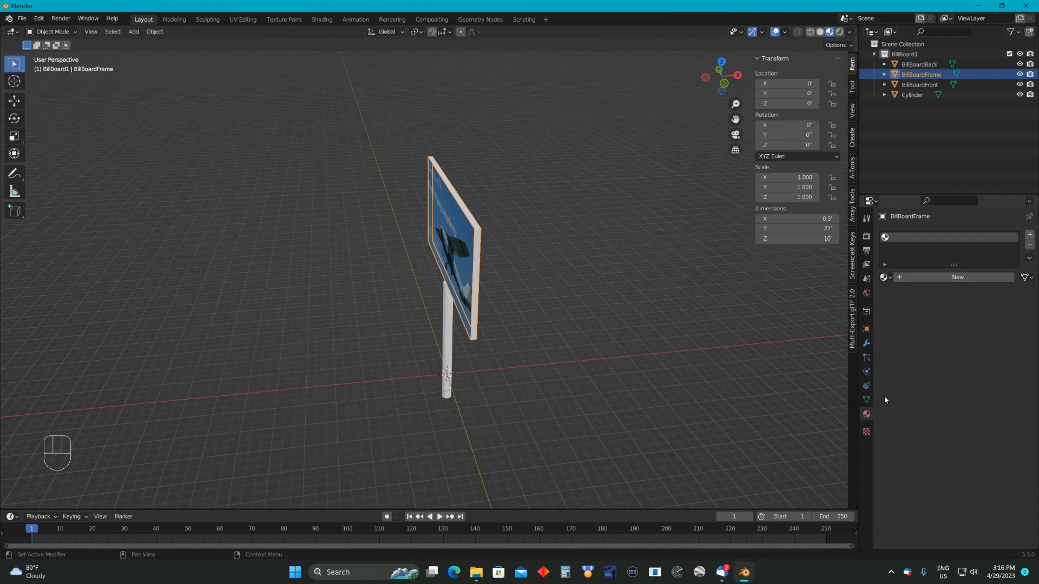
{"action": "left_click", "coordinate": [926, 277]}
{"action": "scroll", "coordinate": [916, 286], "scroll_direction": "down", "scroll_amount": 2}
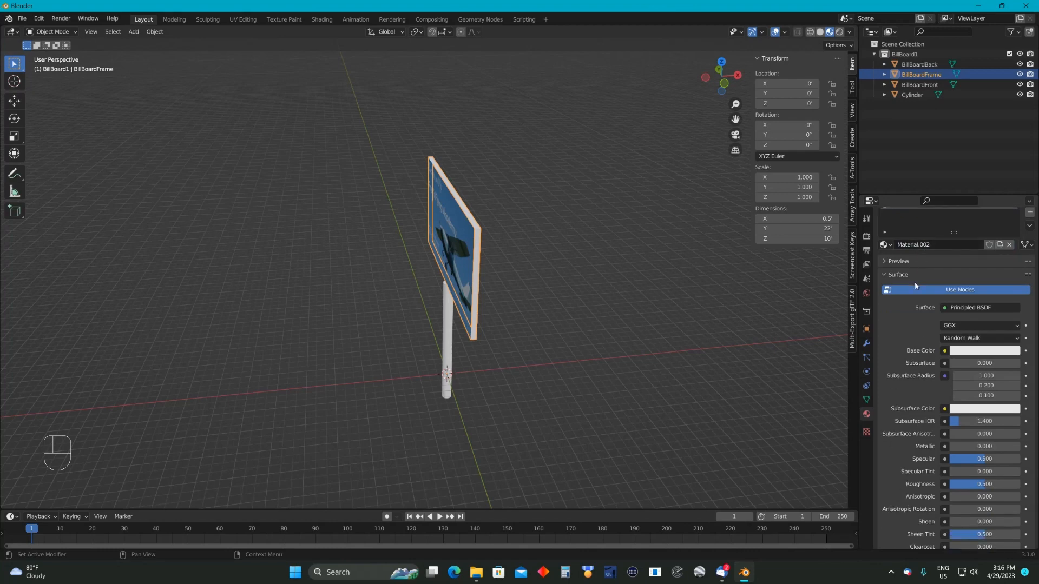
{"action": "scroll", "coordinate": [916, 285], "scroll_direction": "down", "scroll_amount": 1}
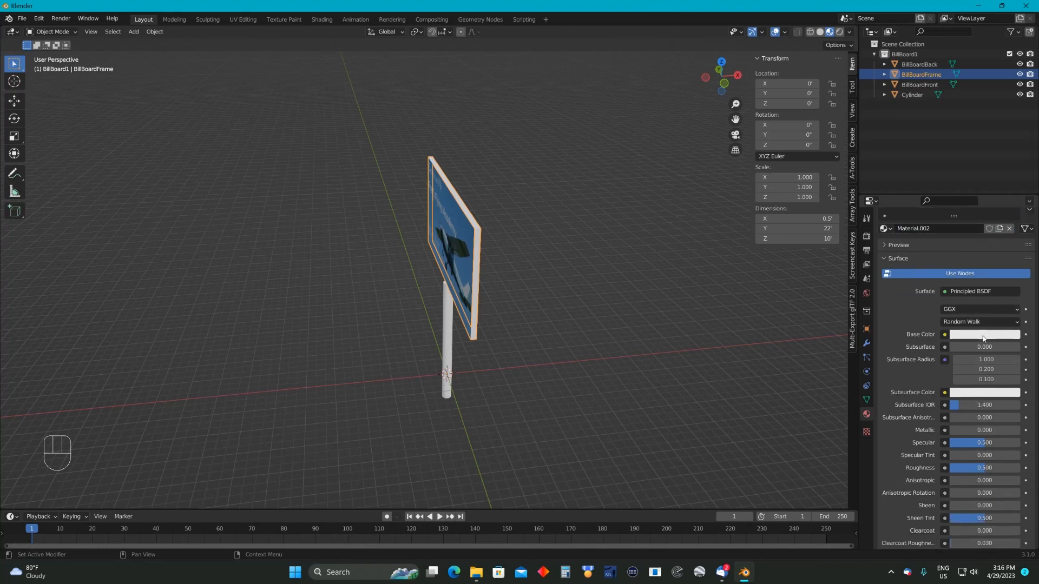
{"action": "scroll", "coordinate": [920, 316], "scroll_direction": "down", "scroll_amount": 8}
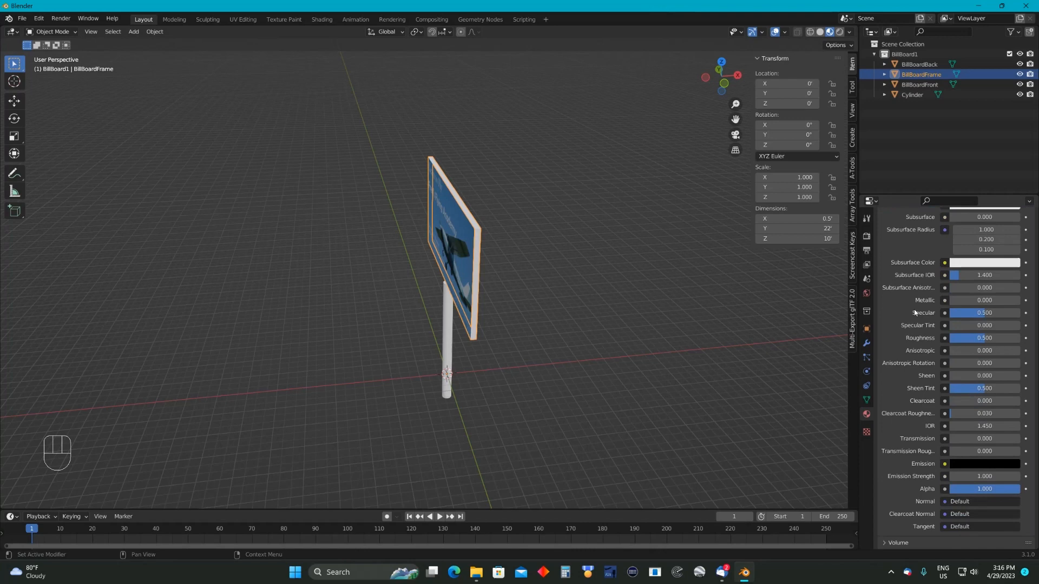
{"action": "scroll", "coordinate": [915, 312], "scroll_direction": "down", "scroll_amount": 10}
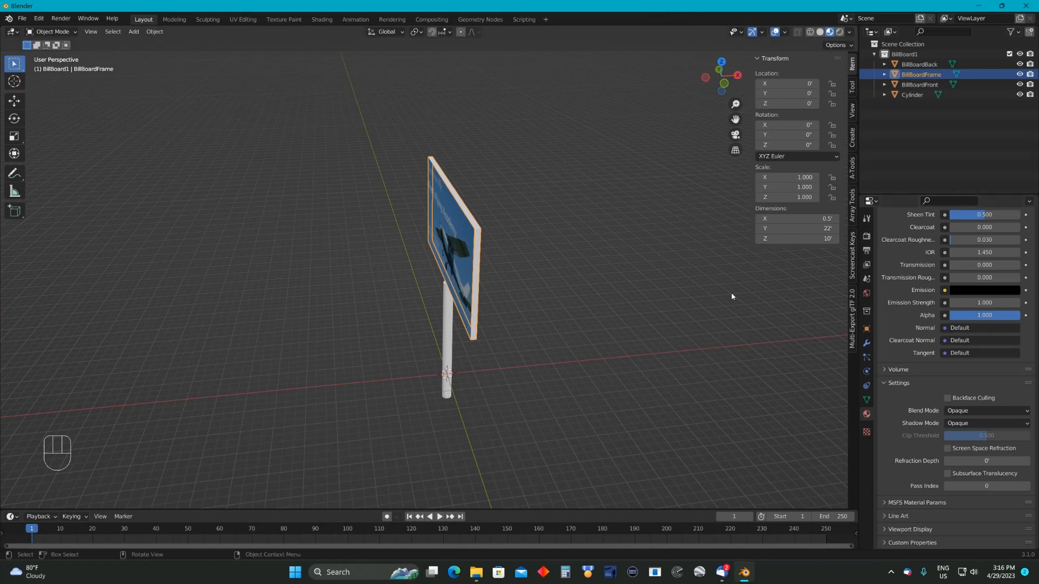
{"action": "scroll", "coordinate": [921, 372], "scroll_direction": "up", "scroll_amount": 3}
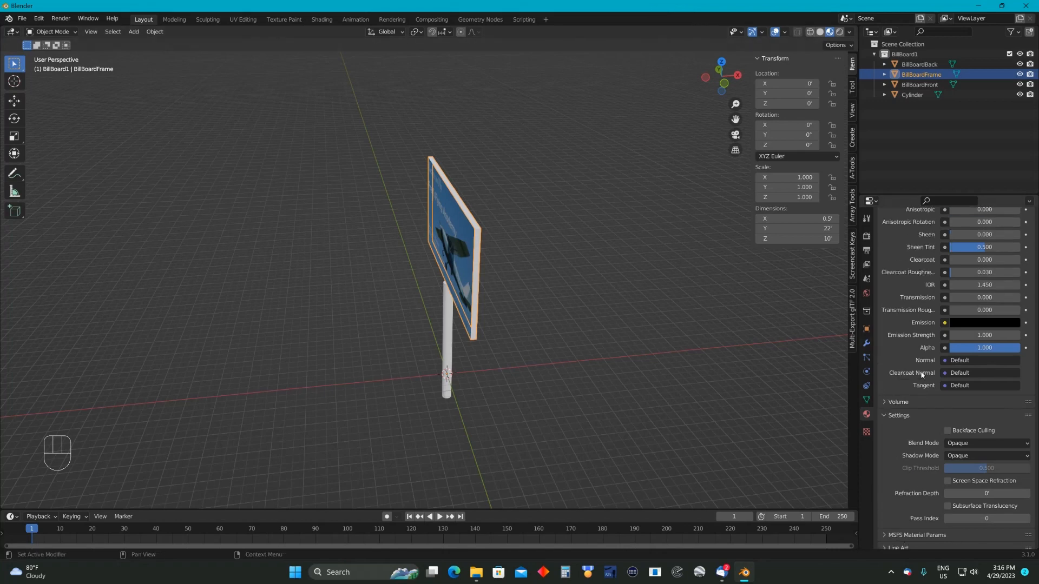
{"action": "scroll", "coordinate": [922, 374], "scroll_direction": "down", "scroll_amount": 3}
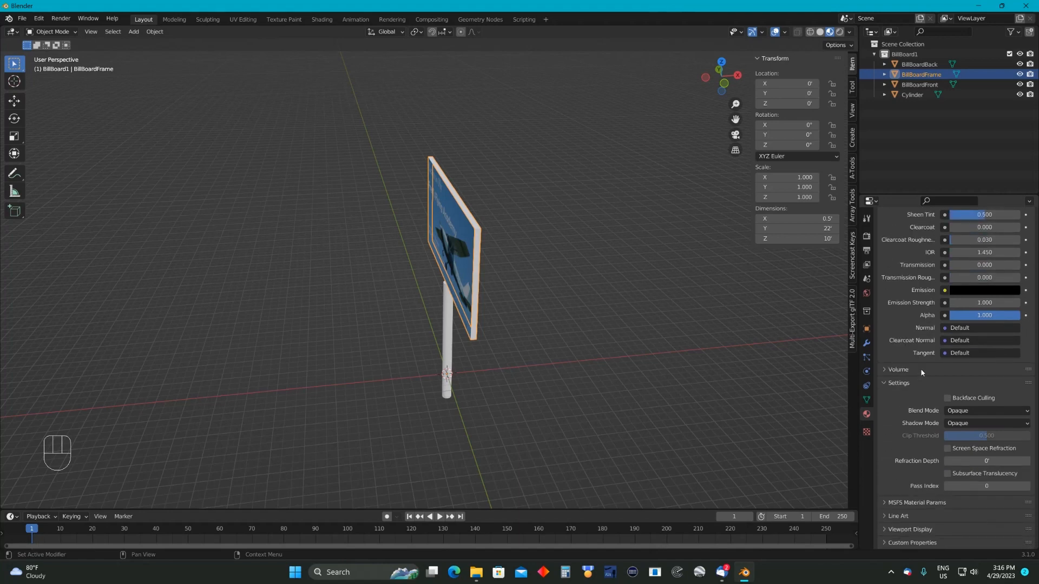
{"action": "scroll", "coordinate": [921, 369], "scroll_direction": "up", "scroll_amount": 8}
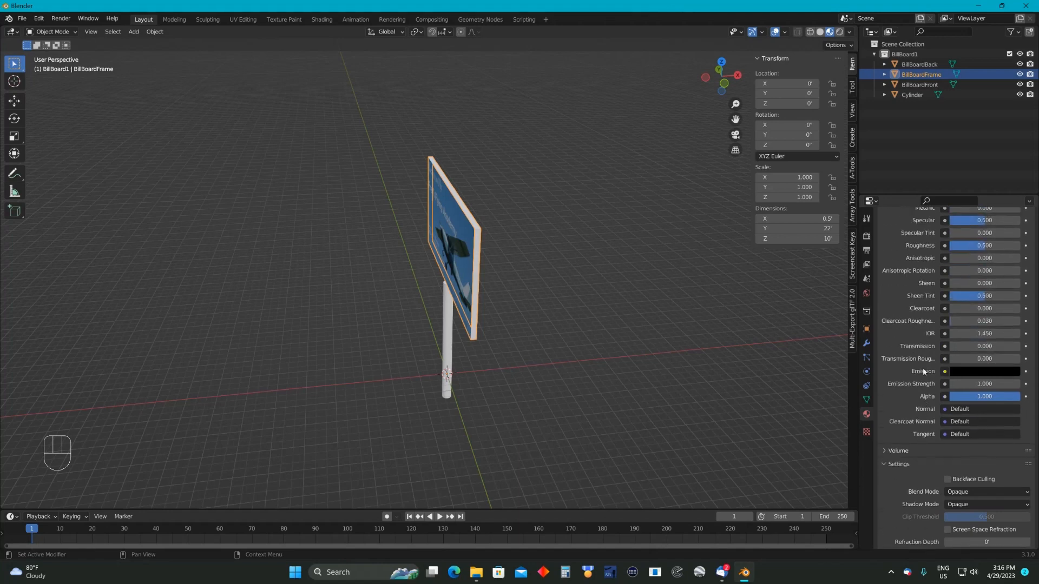
{"action": "scroll", "coordinate": [926, 370], "scroll_direction": "up", "scroll_amount": 4}
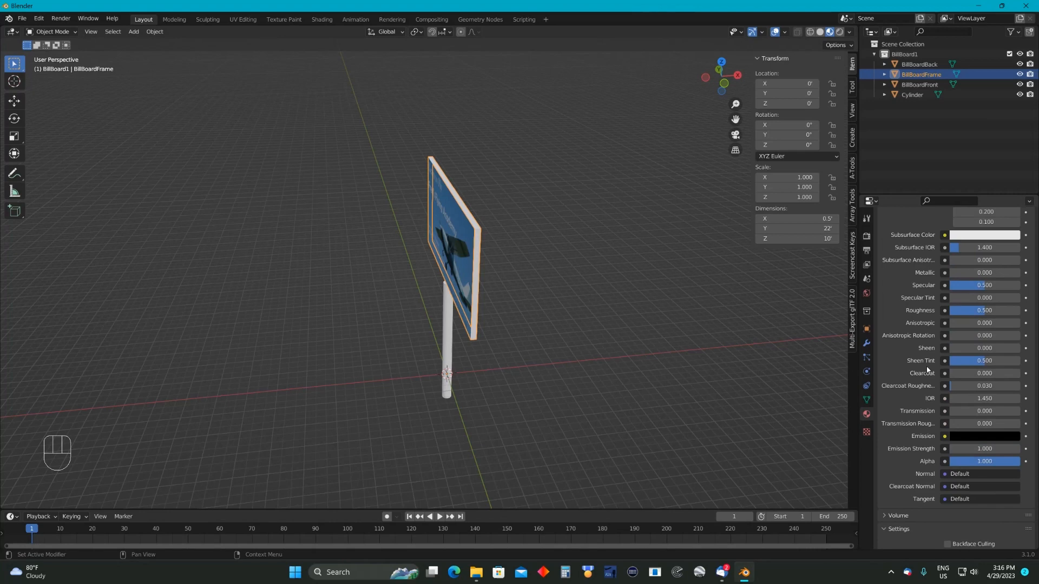
Darken the BillBoardFrame material's base colour from near-white to a mid grey and deselect the frame
{"action": "scroll", "coordinate": [929, 370], "scroll_direction": "up", "scroll_amount": 3}
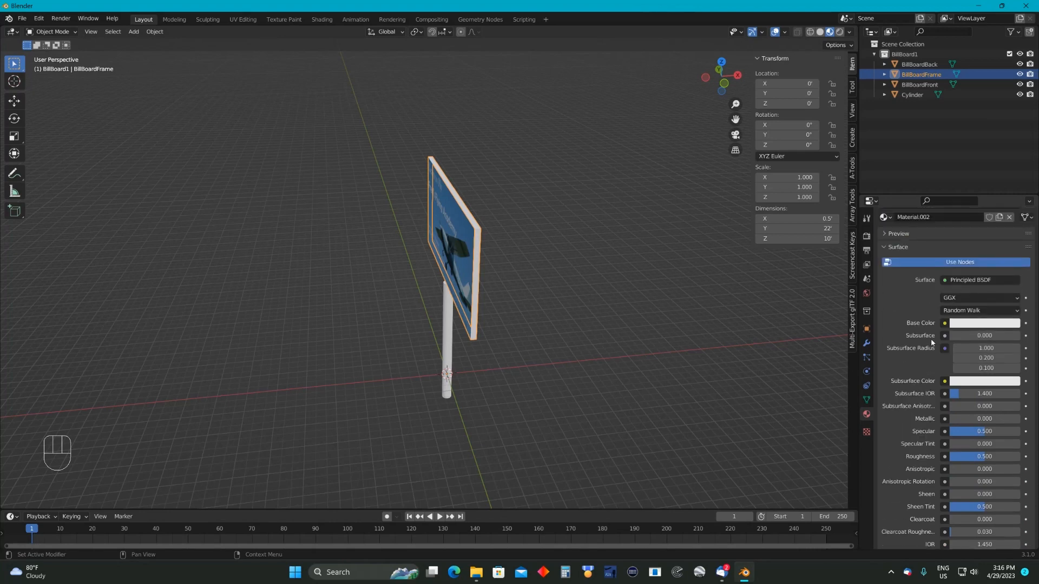
{"action": "left_click", "coordinate": [969, 323]}
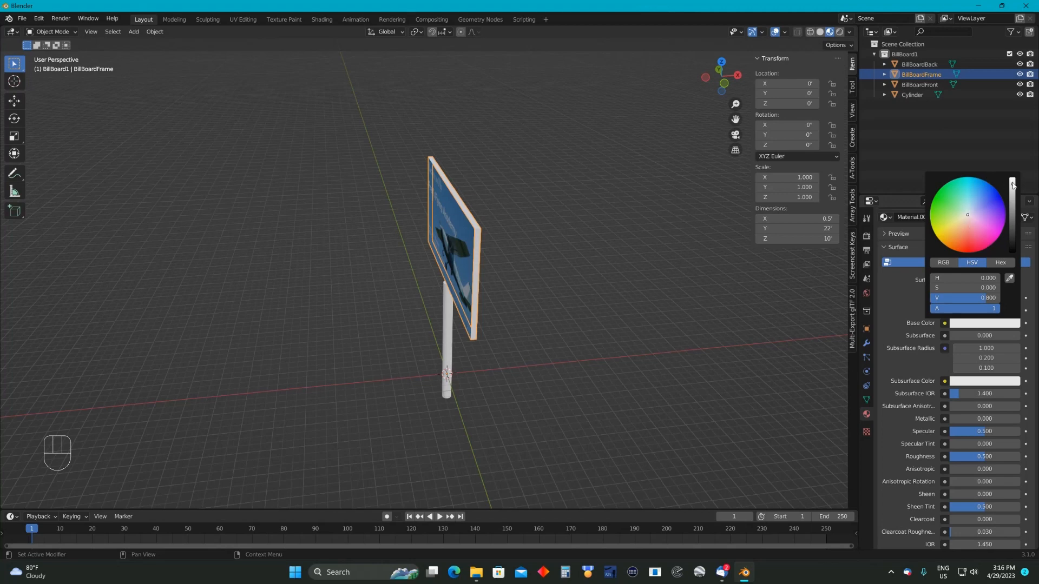
{"action": "left_click_drag", "start_coordinate": [1013, 185], "coordinate": [1012, 182]}
{"action": "left_click_drag", "start_coordinate": [1012, 182], "coordinate": [1012, 218]}
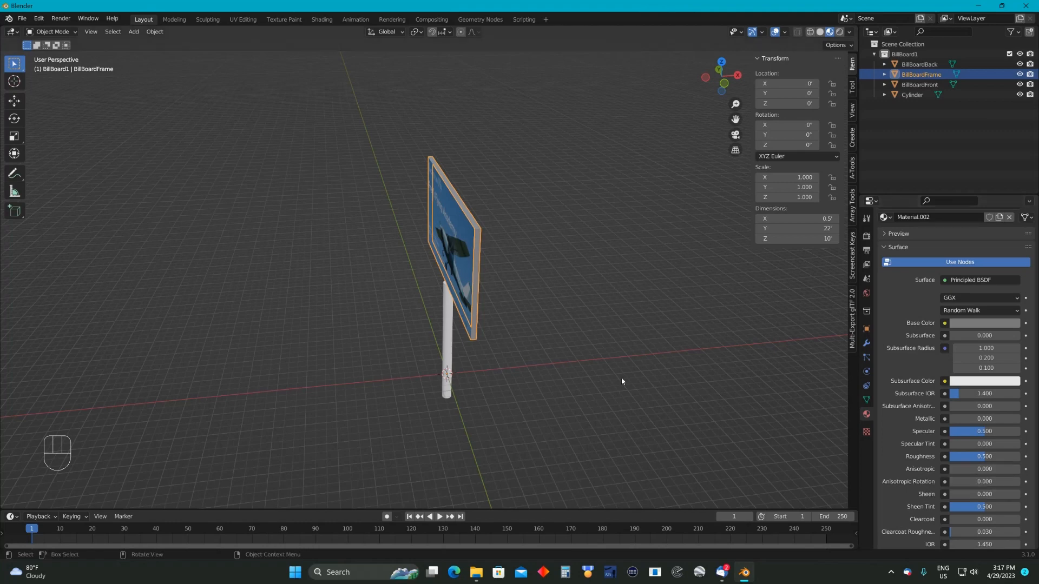
{"action": "left_click", "coordinate": [595, 308]}
Give the Cylinder pole a new material with a grey base colour, value about 0.197, and deselect it
{"action": "middle_click_drag", "start_coordinate": [596, 308], "coordinate": [648, 279]}
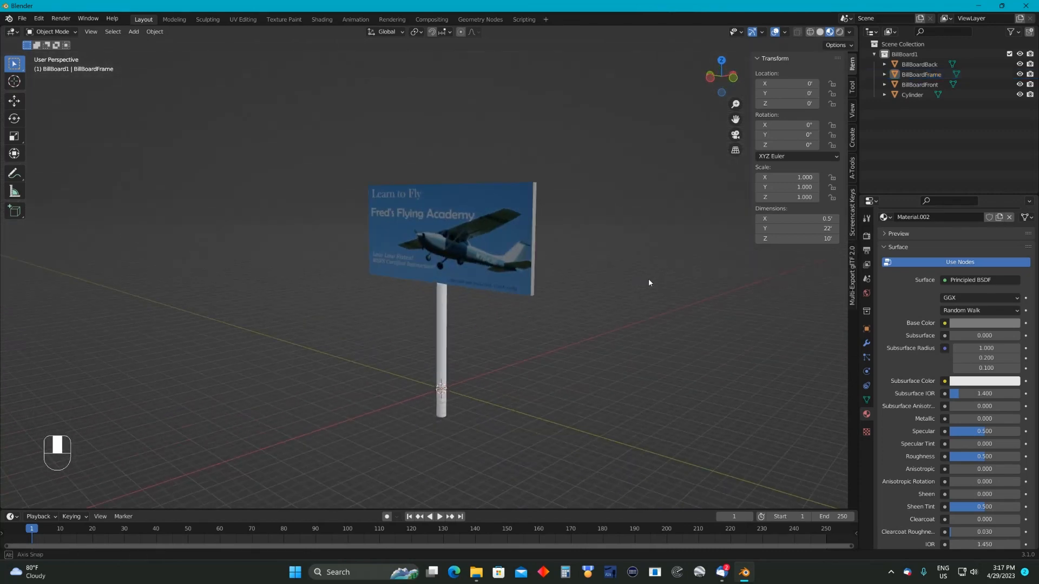
{"action": "left_click", "coordinate": [441, 316]}
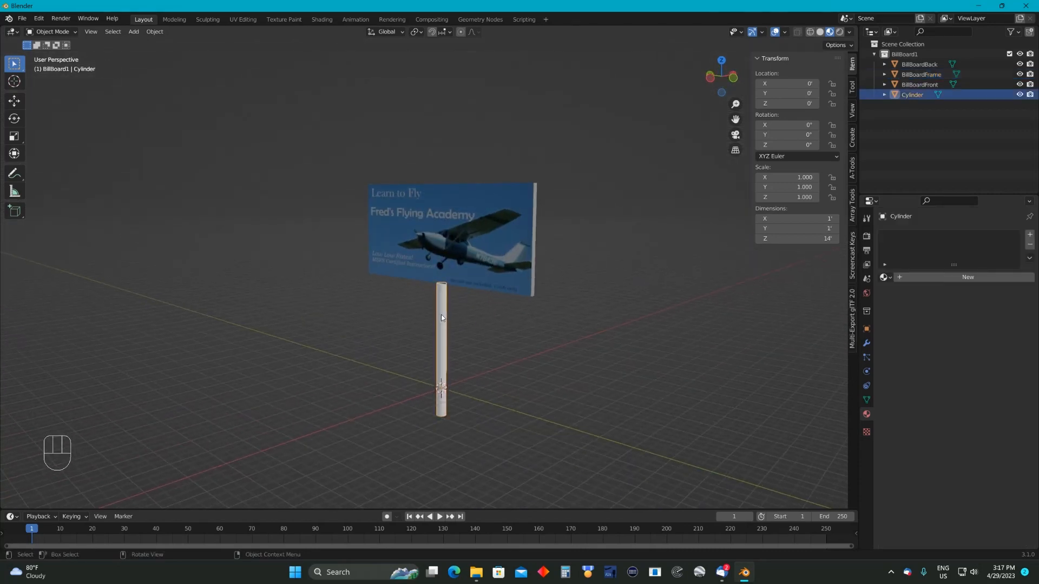
{"action": "left_click", "coordinate": [929, 278]}
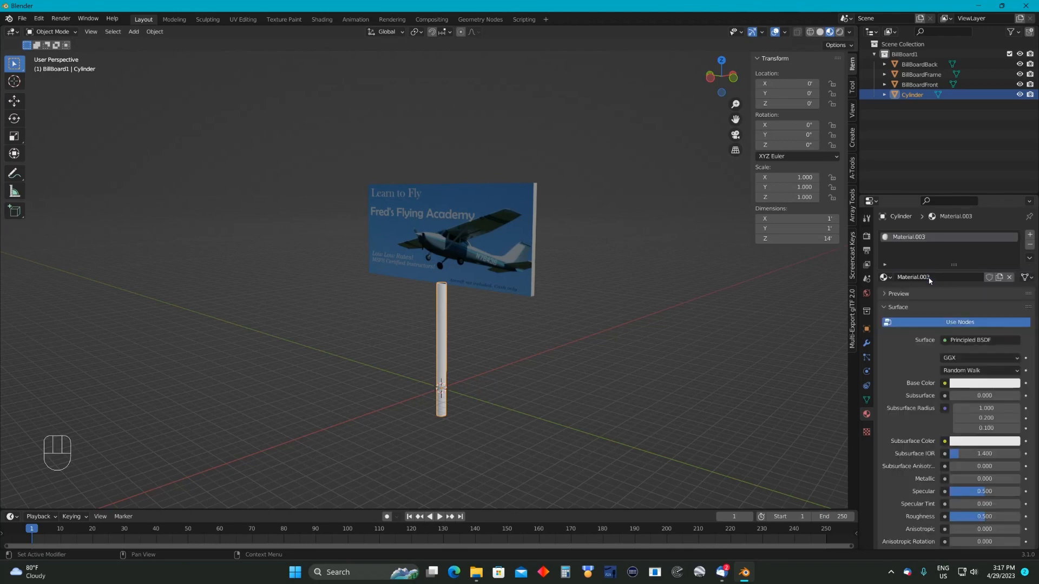
{"action": "left_click", "coordinate": [968, 384]}
{"action": "left_click_drag", "start_coordinate": [1013, 243], "coordinate": [1012, 276]}
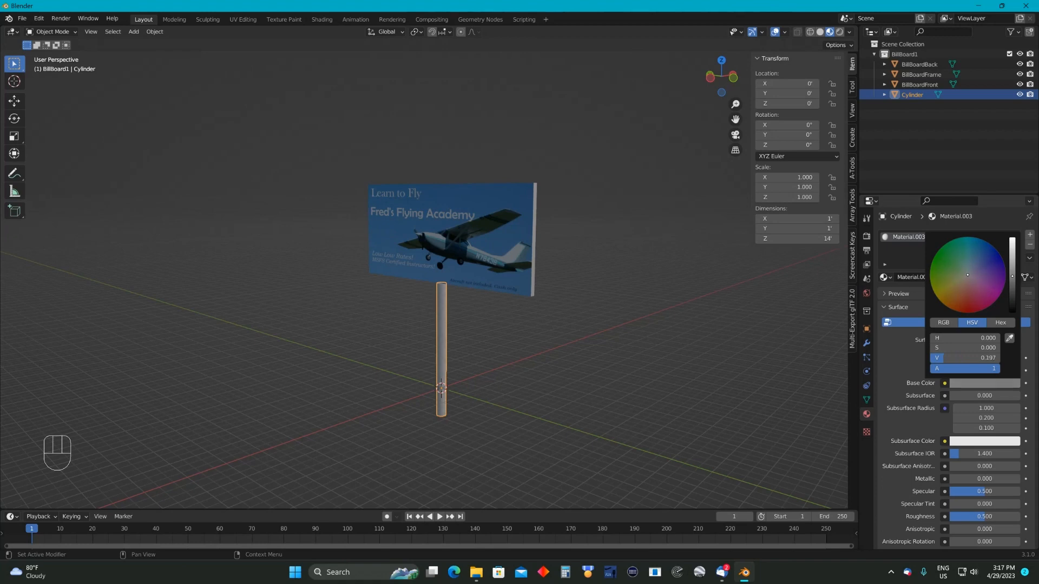
{"action": "left_click", "coordinate": [590, 290]}
{"action": "middle_click_drag", "start_coordinate": [618, 279], "coordinate": [669, 306]}
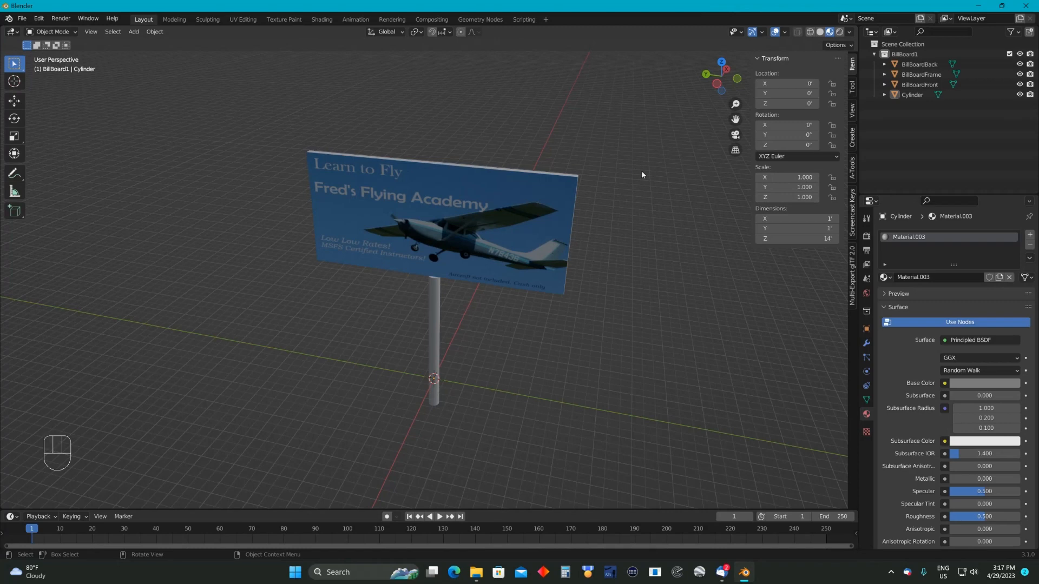
Select BillBoardBack, the Cylinder pole and BillBoardFrame in turn to review the material assigned to each
{"action": "scroll", "coordinate": [642, 176], "scroll_direction": "down", "scroll_amount": 2}
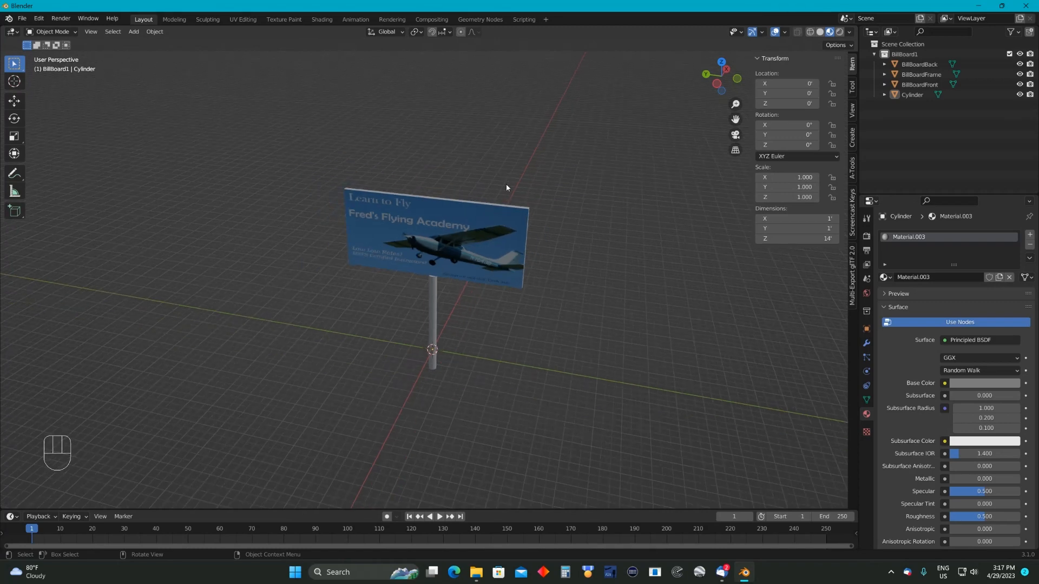
{"action": "left_click", "coordinate": [447, 229]}
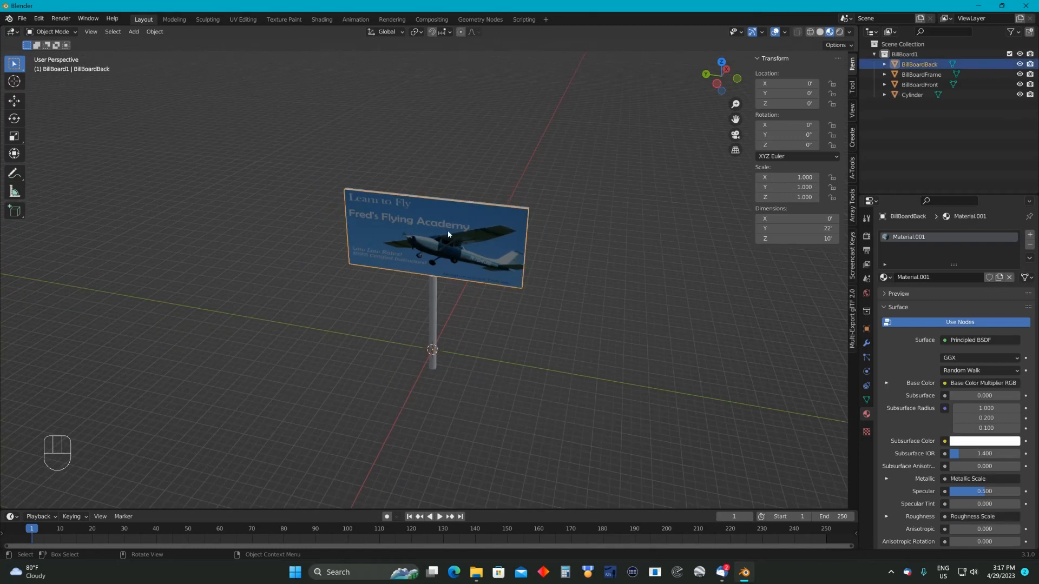
{"action": "left_click", "coordinate": [437, 301]}
{"action": "middle_click_drag", "start_coordinate": [595, 249], "coordinate": [520, 252]}
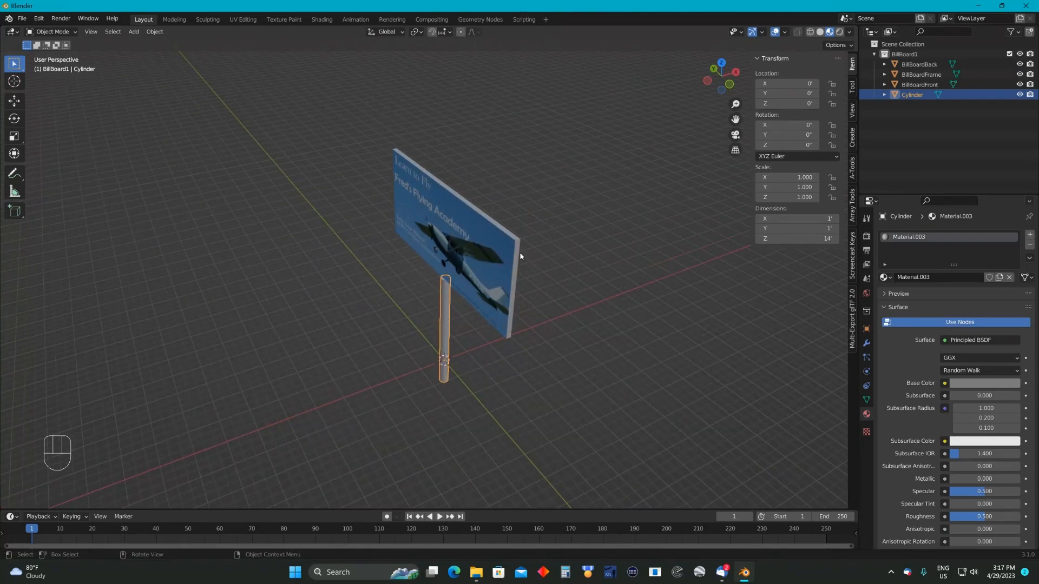
{"action": "left_click", "coordinate": [519, 253]}
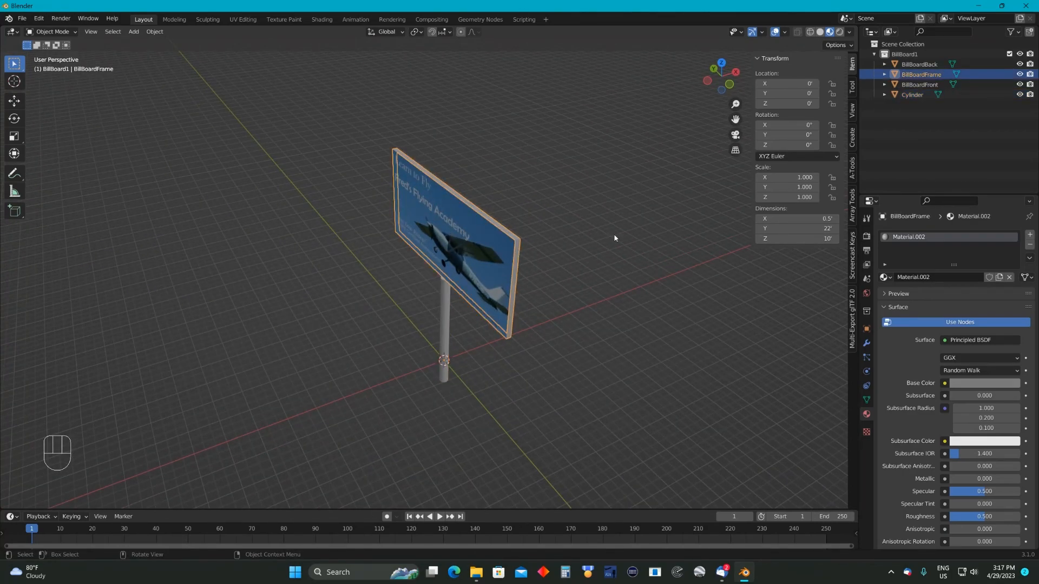
{"action": "scroll", "coordinate": [617, 235], "scroll_direction": "down", "scroll_amount": 1}
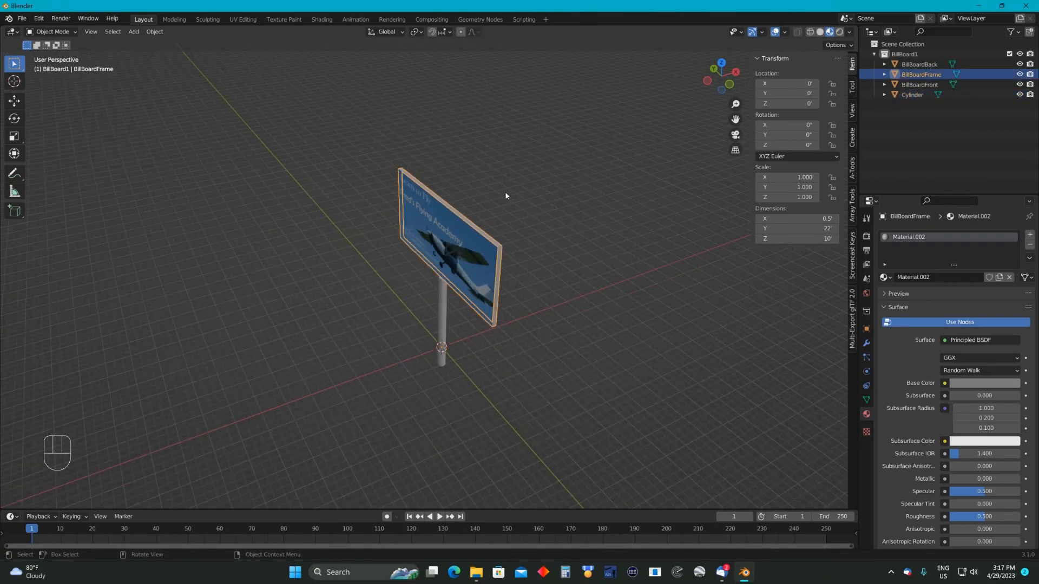
Select all billboard objects and set Multi-Export glTF 2.0 to group by collections, generate XML, overwrite the GUID and include BillBoard1
{"action": "key", "text": "a"}
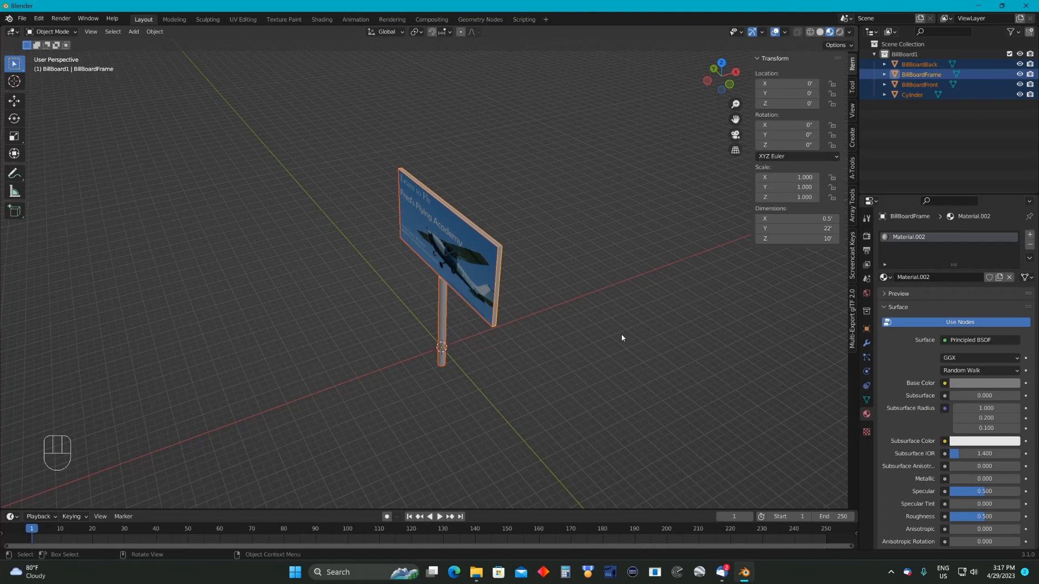
{"action": "left_click", "coordinate": [853, 314]}
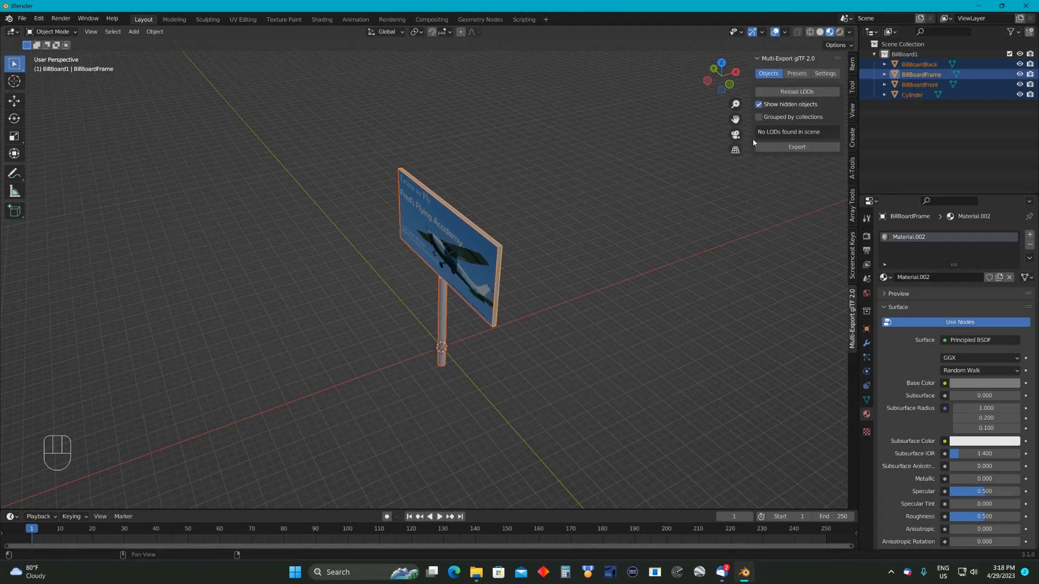
{"action": "left_click_drag", "start_coordinate": [751, 138], "coordinate": [694, 135]}
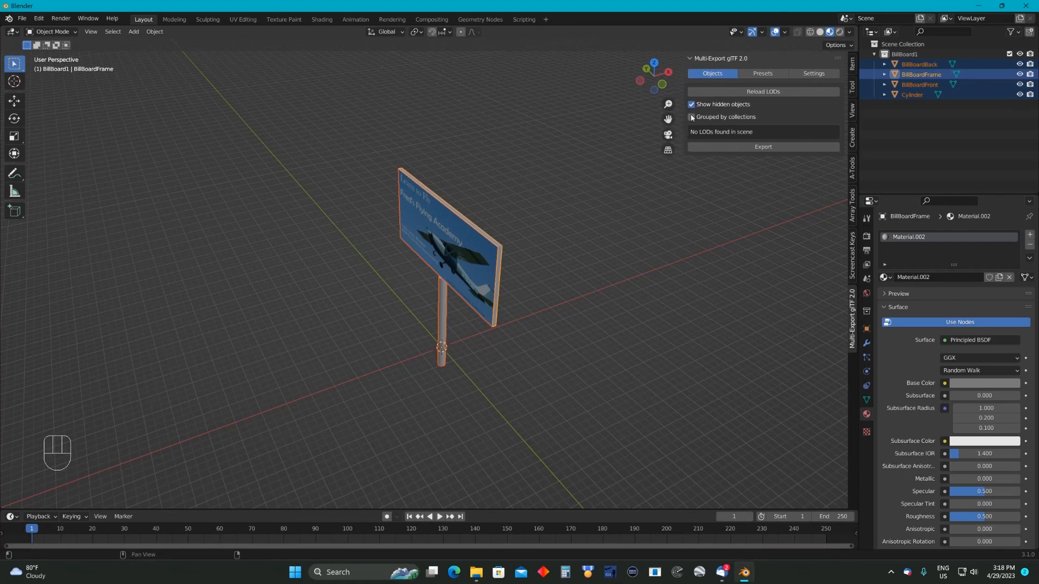
{"action": "left_click", "coordinate": [691, 118]}
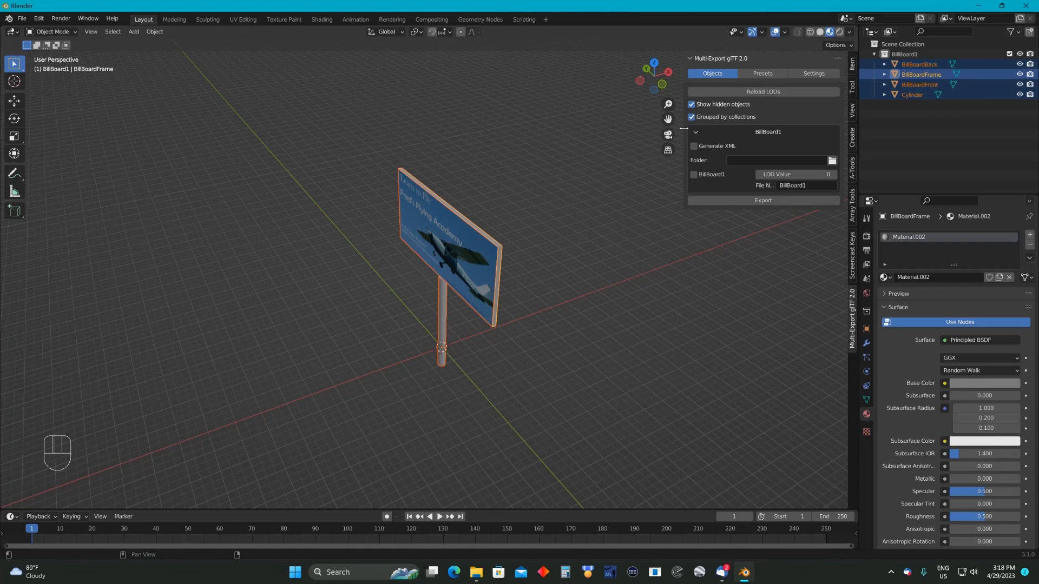
{"action": "left_click", "coordinate": [693, 149]}
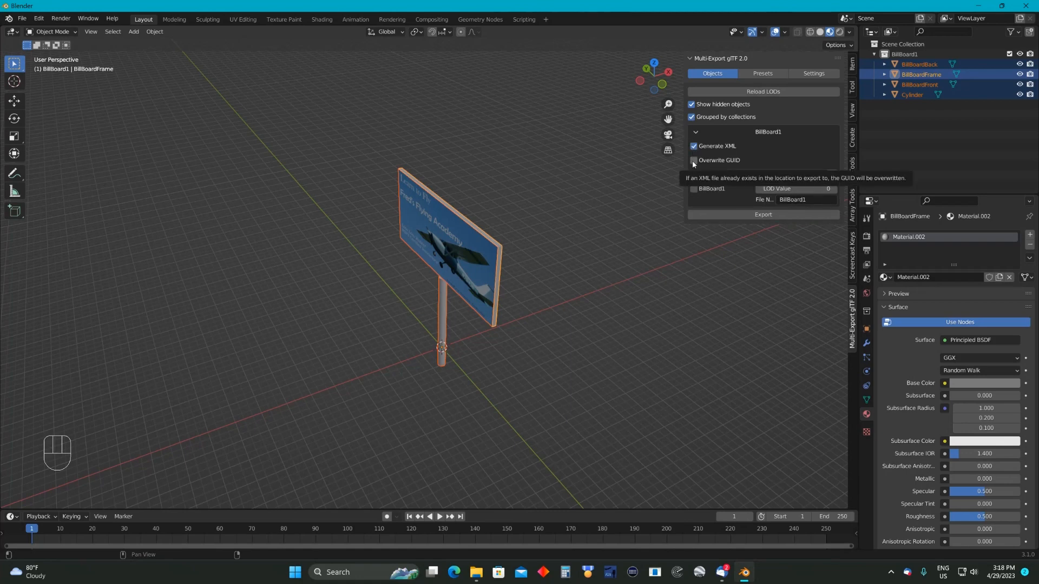
{"action": "left_click", "coordinate": [694, 163]}
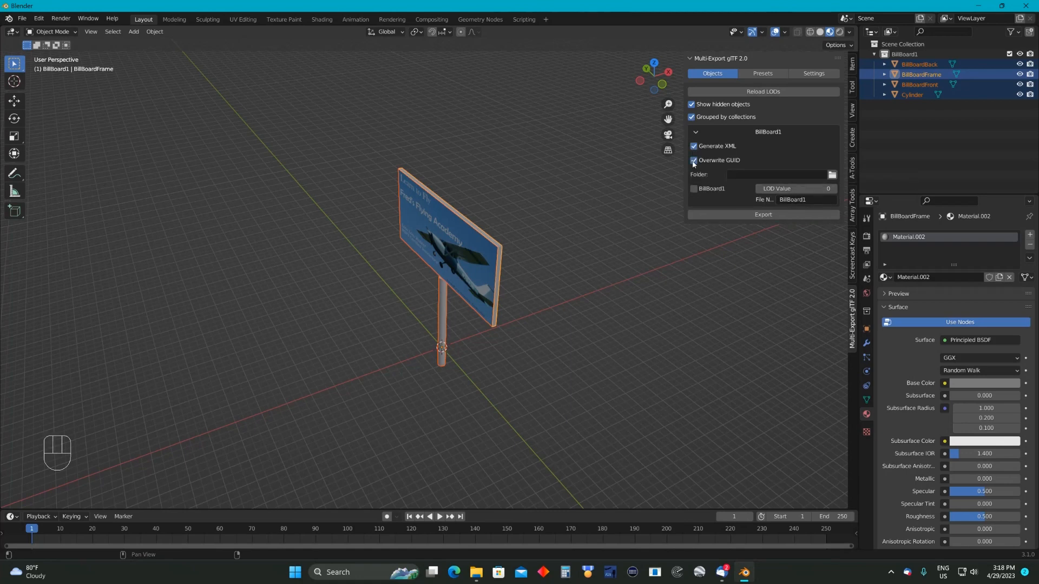
{"action": "left_click", "coordinate": [693, 190]}
Set the BillBoard1 export folder to E:\tutorialSceneryLibrary\
{"action": "left_click", "coordinate": [833, 175]}
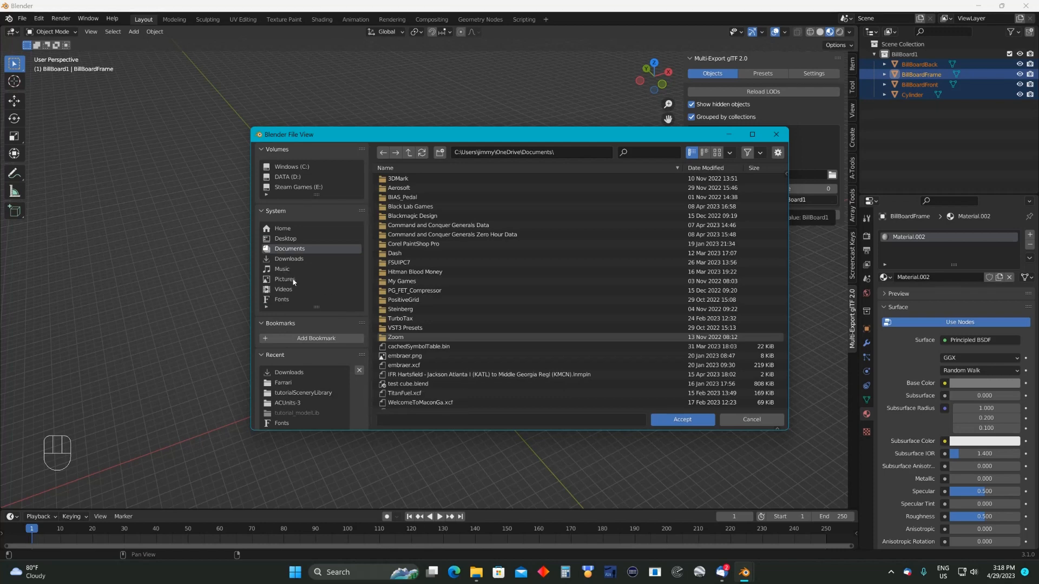
{"action": "left_click", "coordinate": [297, 169]}
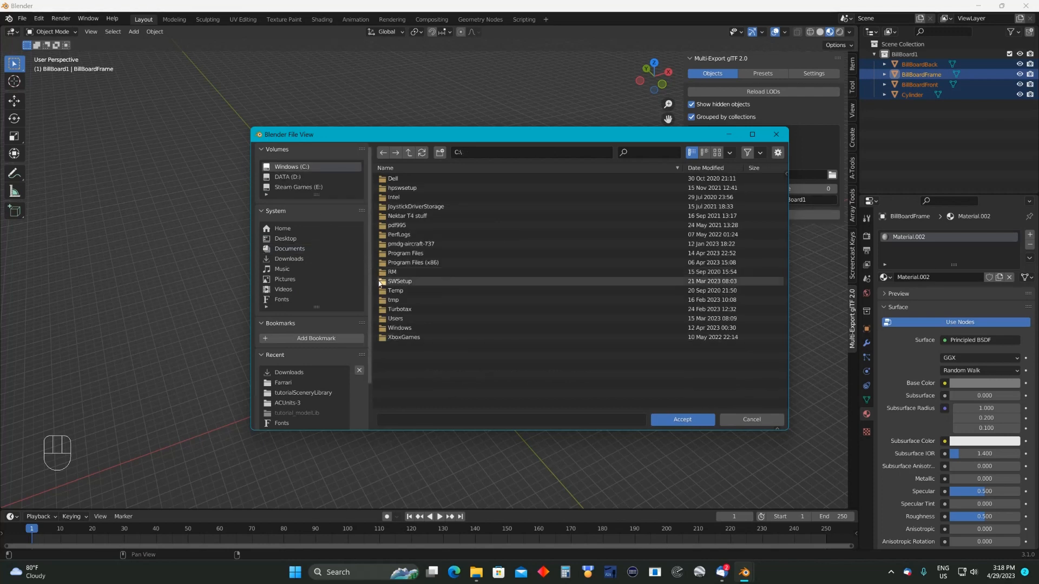
{"action": "left_click", "coordinate": [281, 187]}
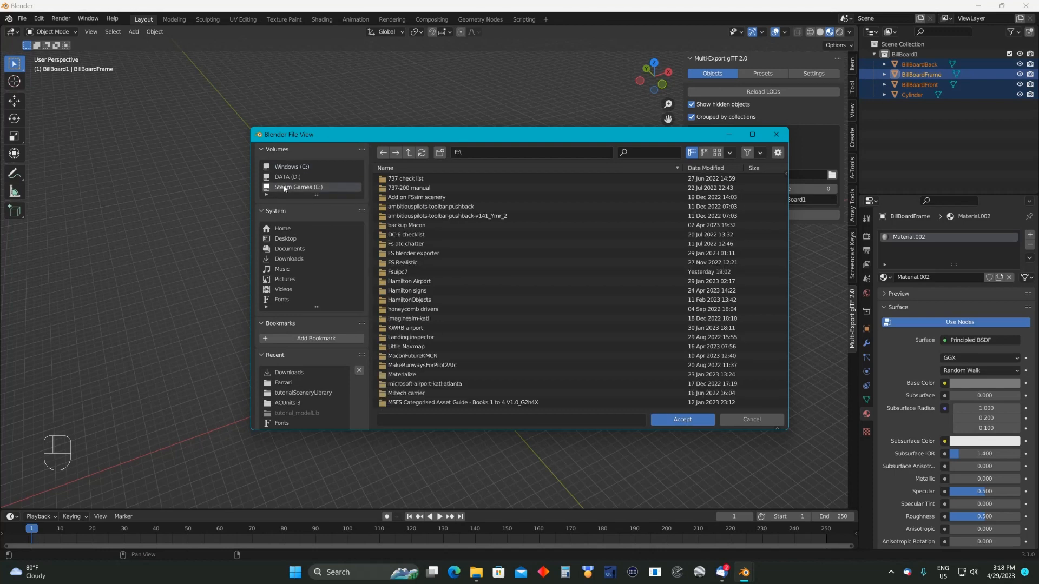
{"action": "scroll", "coordinate": [434, 324], "scroll_direction": "down", "scroll_amount": 2}
{"action": "scroll", "coordinate": [435, 328], "scroll_direction": "down", "scroll_amount": 8}
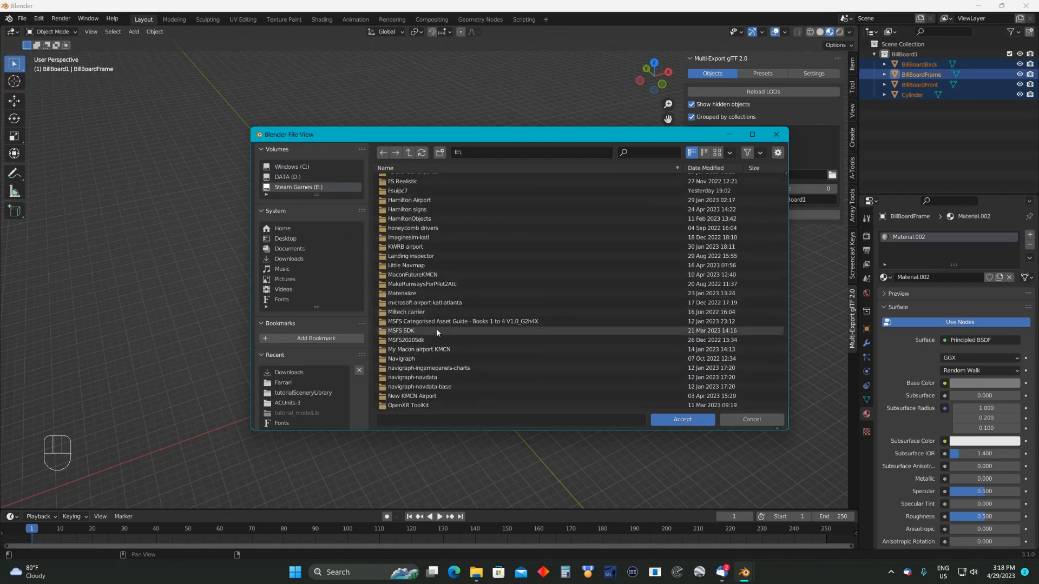
{"action": "scroll", "coordinate": [437, 332], "scroll_direction": "down", "scroll_amount": 3}
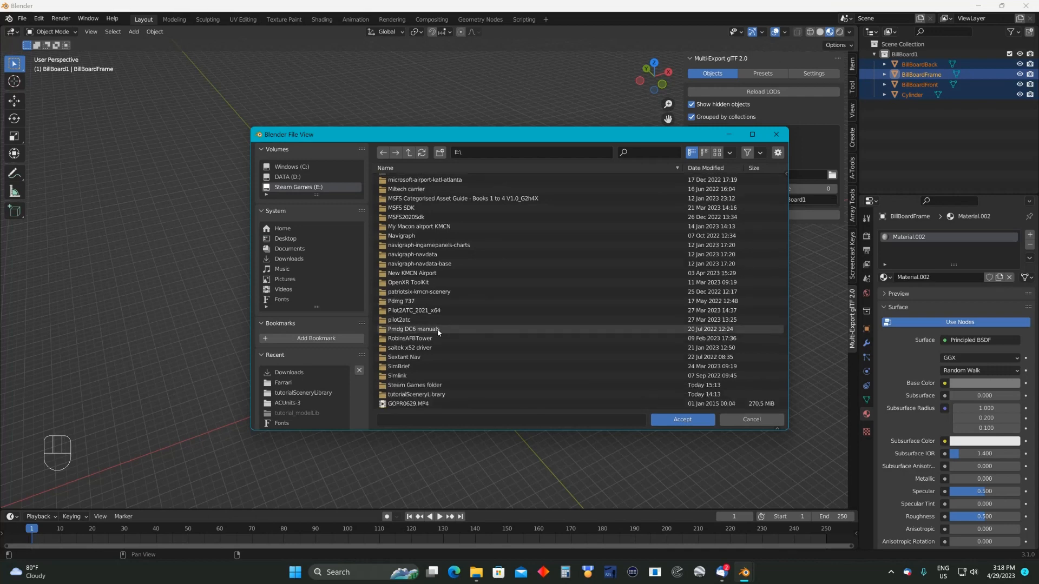
{"action": "double_click", "coordinate": [413, 395]}
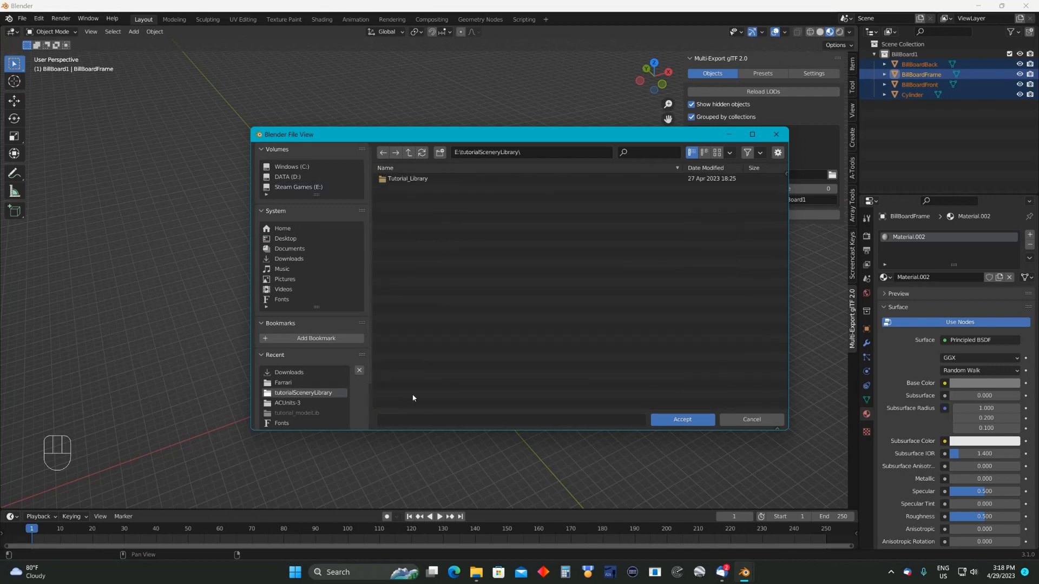
{"action": "left_click", "coordinate": [681, 420]}
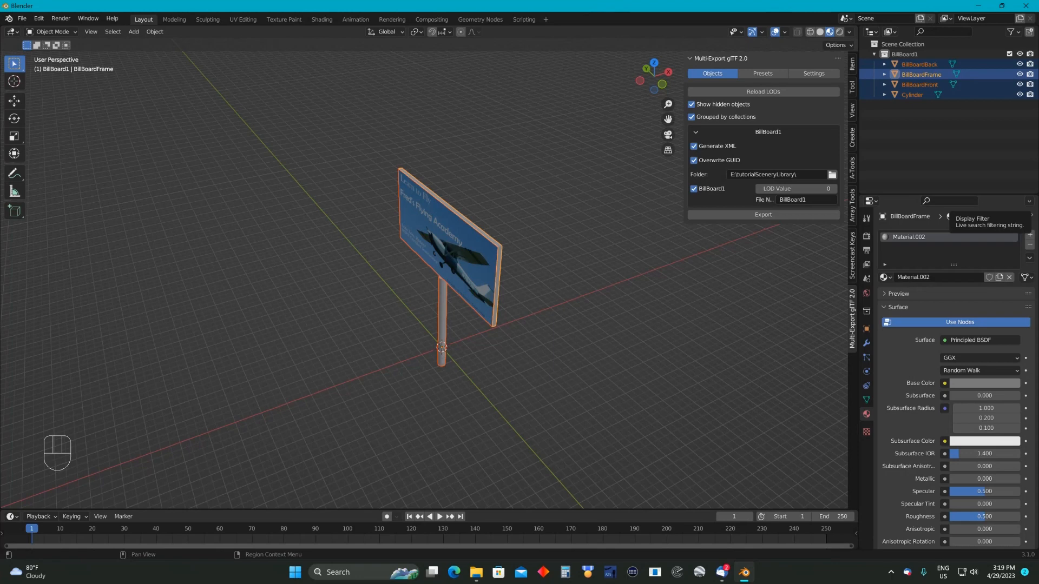
Open E:\tutorialSceneryLibrary in File Explorer beside the Blender export settings and export the BillBoard1 collection
{"action": "key", "text": "alt+Tab"}
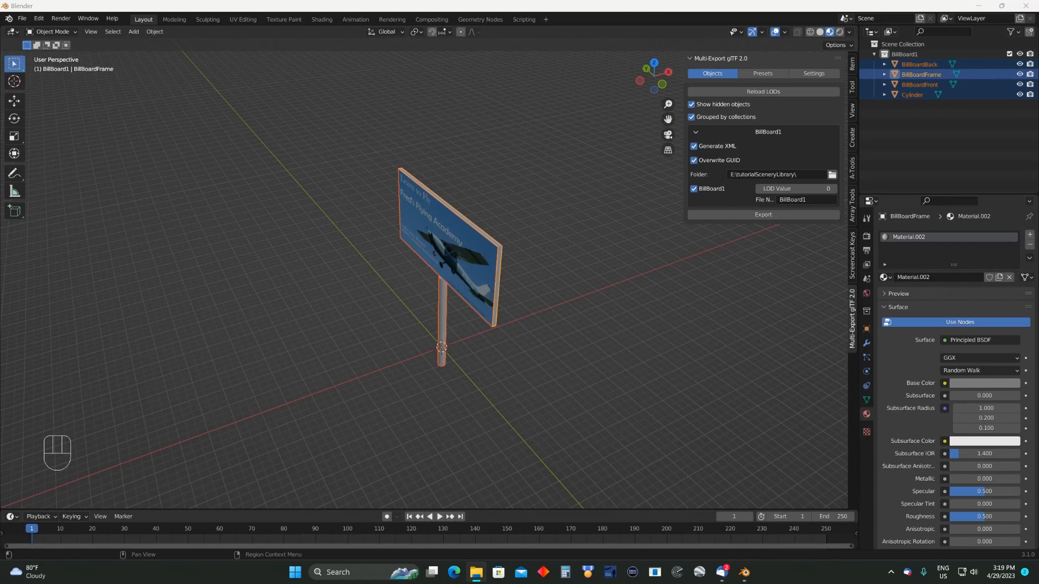
{"action": "left_click_drag", "start_coordinate": [1038, 82], "coordinate": [444, 93]}
{"action": "scroll", "coordinate": [355, 307], "scroll_direction": "down", "scroll_amount": 2}
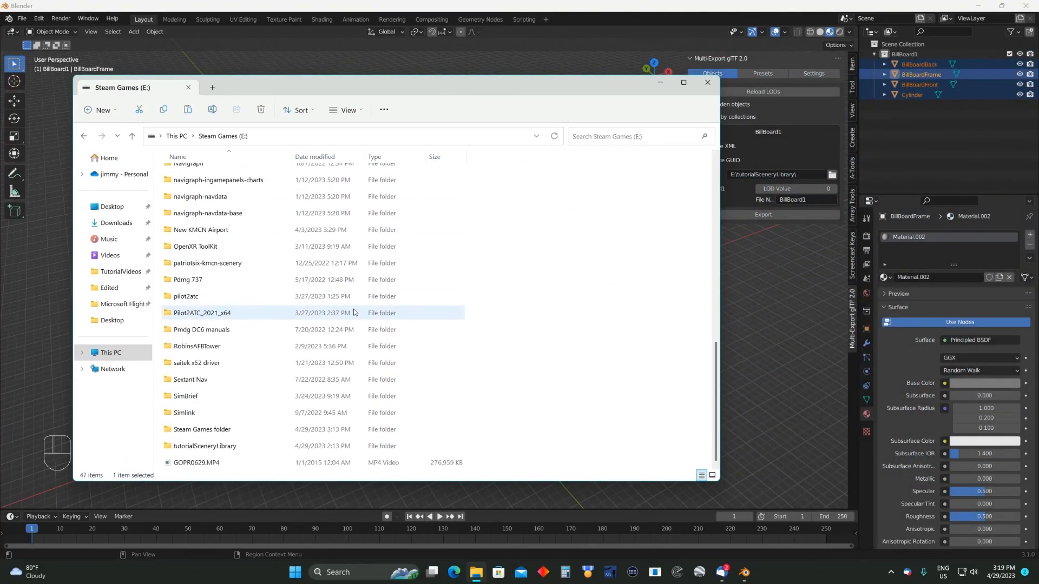
{"action": "double_click", "coordinate": [189, 446]}
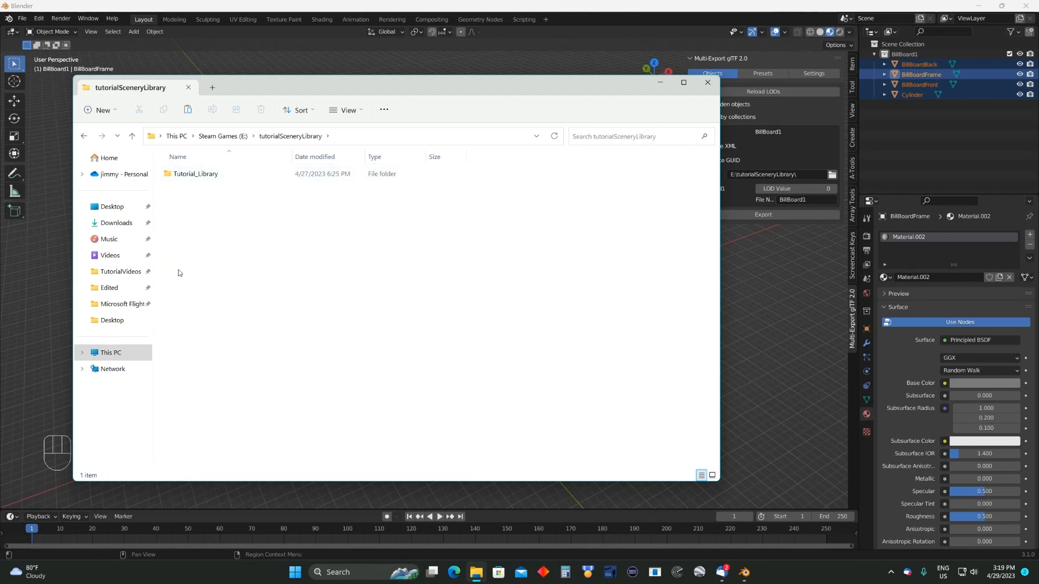
{"action": "left_click_drag", "start_coordinate": [528, 92], "coordinate": [420, 95]}
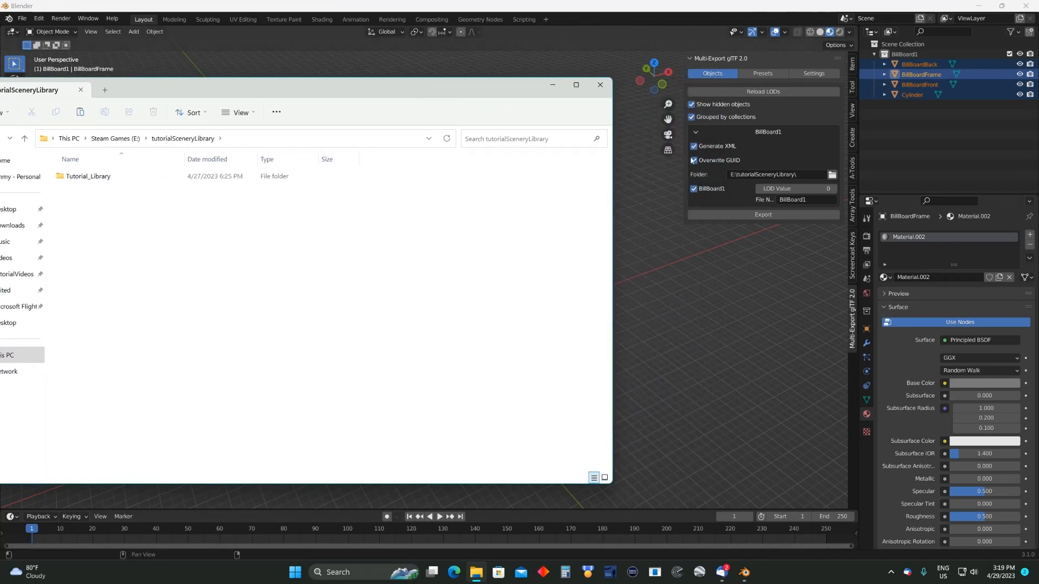
{"action": "left_click", "coordinate": [746, 213]}
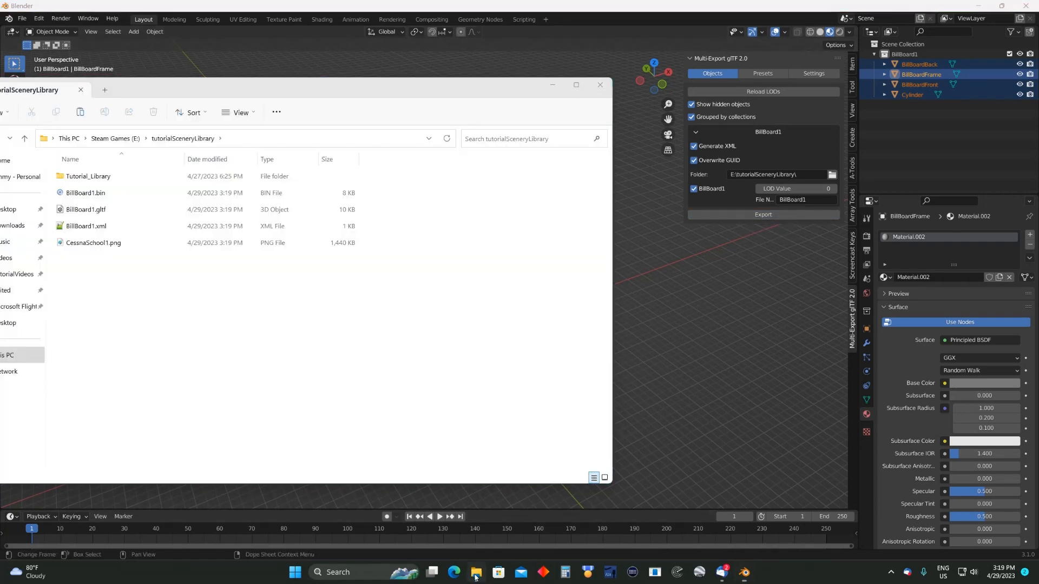
Bring the tutorialSceneryLibrary folder window into full view and copy BillBoard1.bin, BillBoard1.gltf and BillBoard1.xml
{"action": "left_click", "coordinate": [476, 572]}
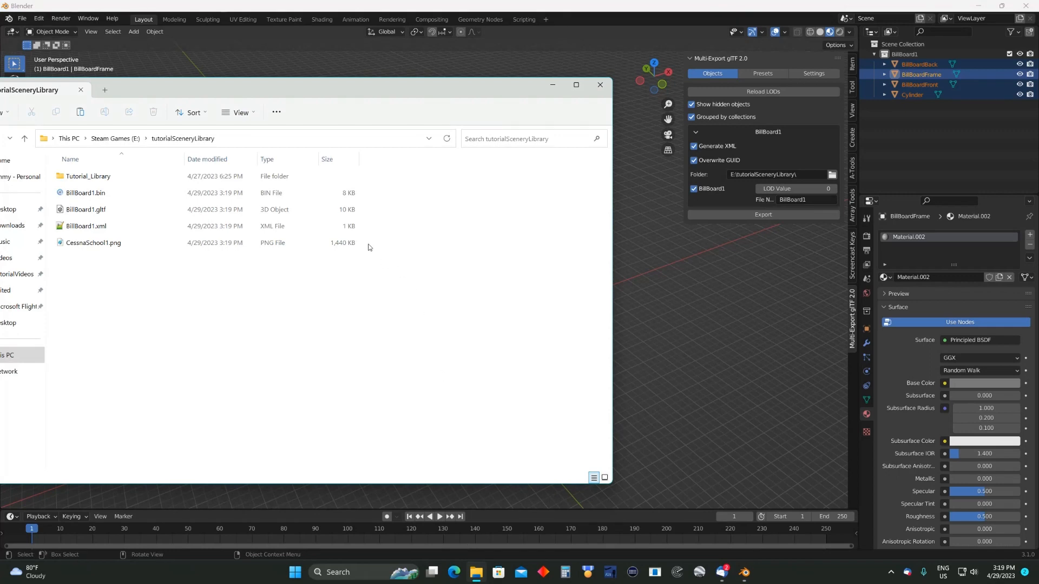
{"action": "left_click_drag", "start_coordinate": [403, 99], "coordinate": [439, 92]}
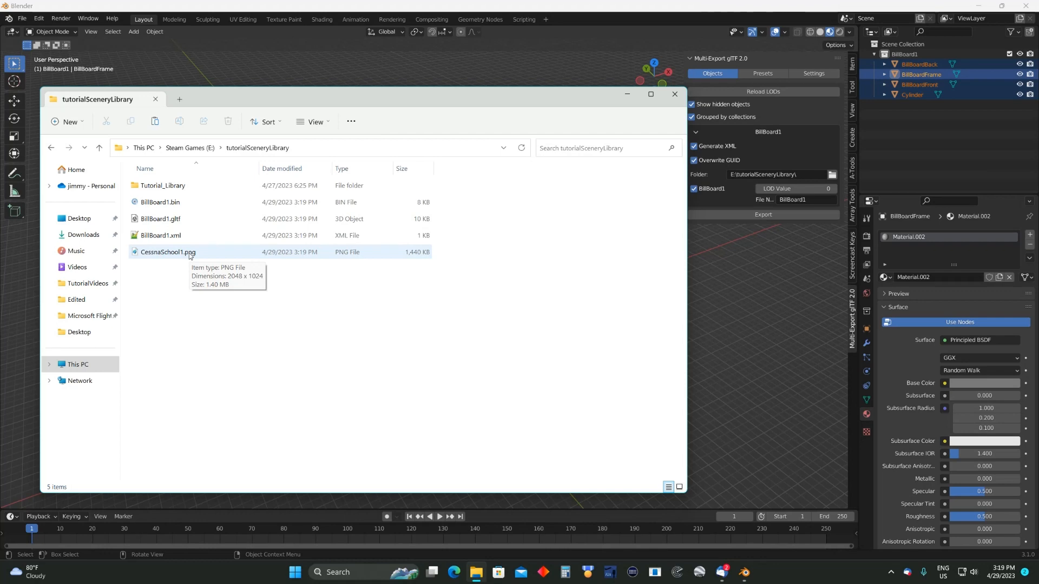
{"action": "left_click", "coordinate": [174, 204]}
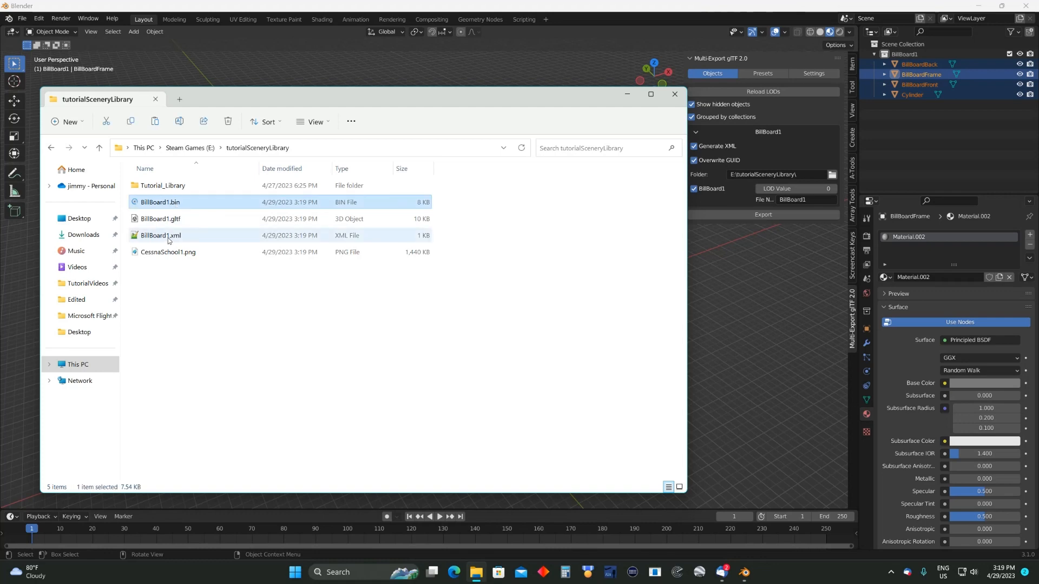
{"action": "left_click", "coordinate": [170, 238], "text": "shift"}
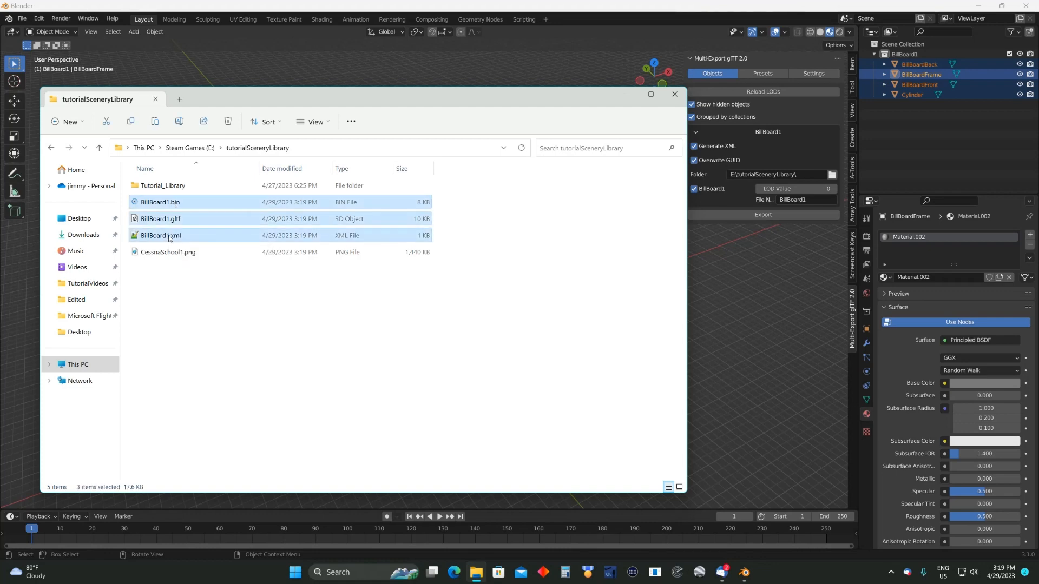
{"action": "right_click", "coordinate": [183, 219]}
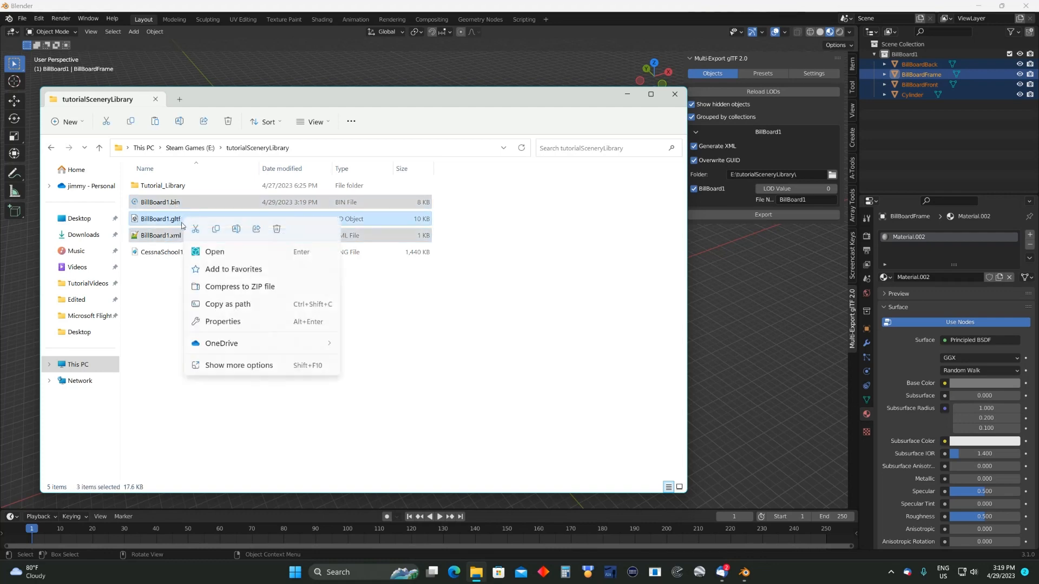
{"action": "left_click", "coordinate": [219, 360]}
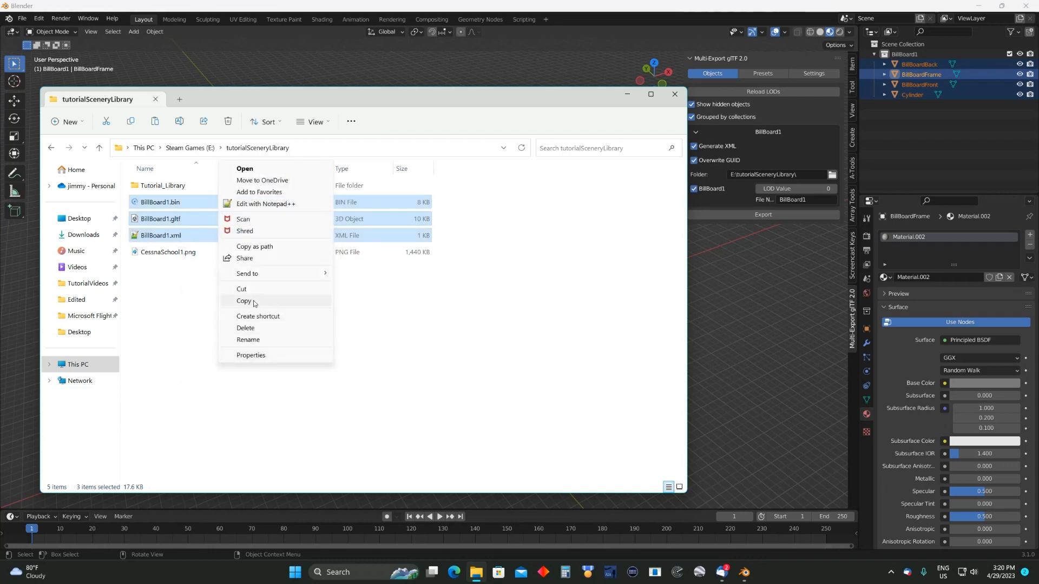
{"action": "left_click", "coordinate": [255, 302]}
Paste the copied BillBoard1 files into Tutorial_Library\PackageSources\tutorial_ModelLib\Objects
{"action": "double_click", "coordinate": [159, 186]}
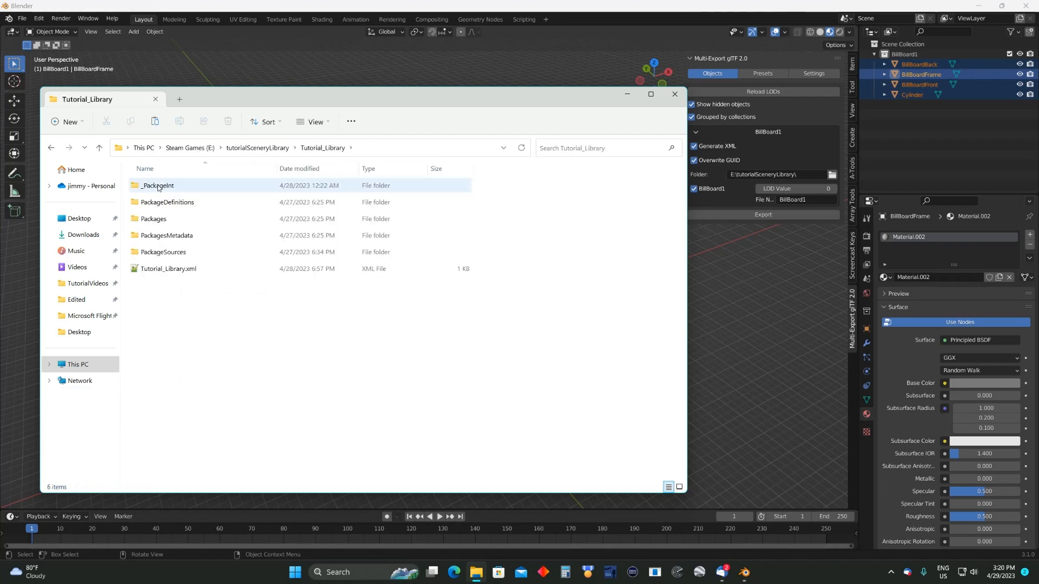
{"action": "double_click", "coordinate": [174, 254]}
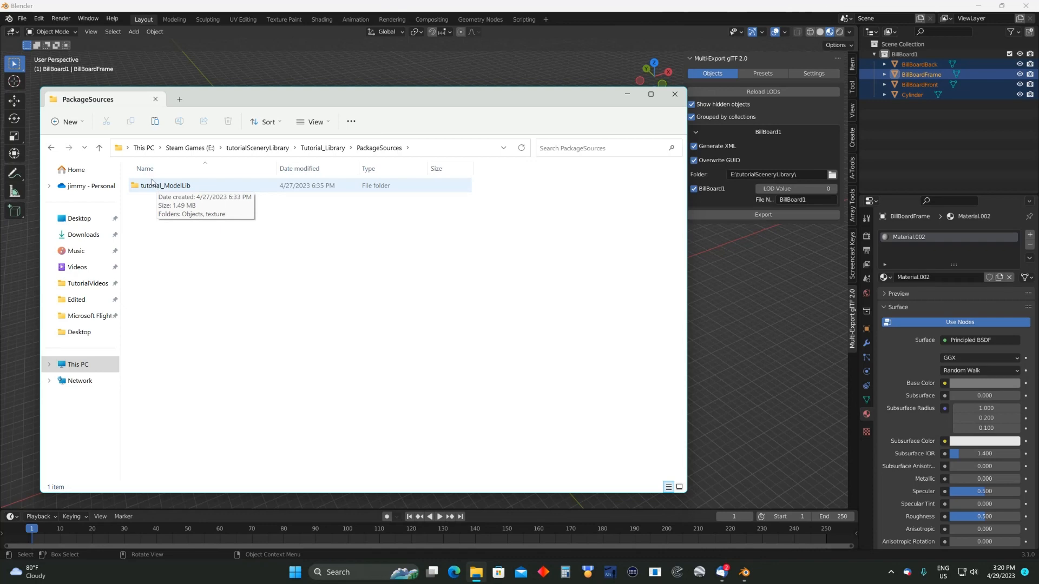
{"action": "double_click", "coordinate": [170, 188]}
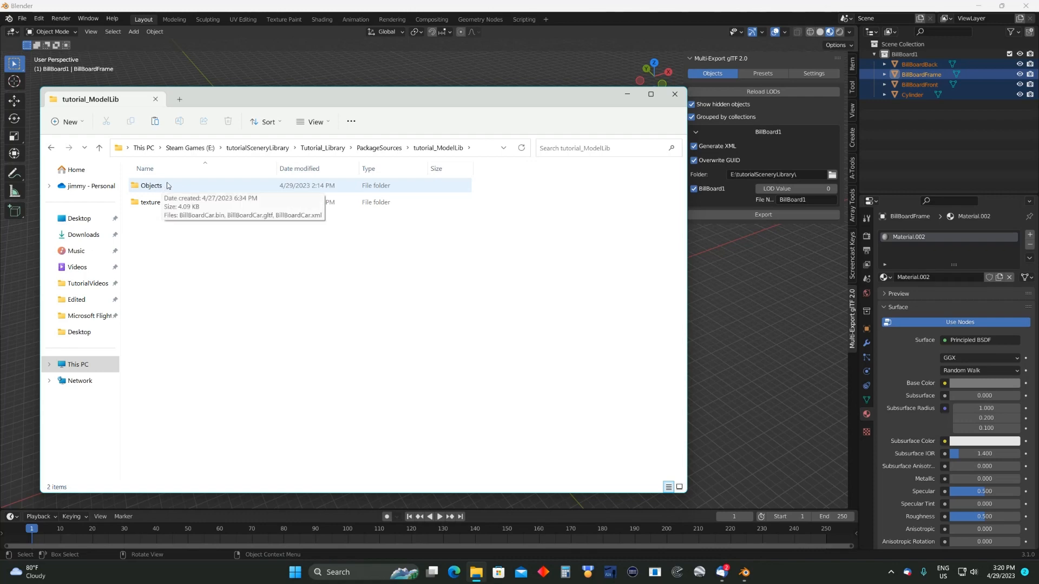
{"action": "double_click", "coordinate": [166, 186]}
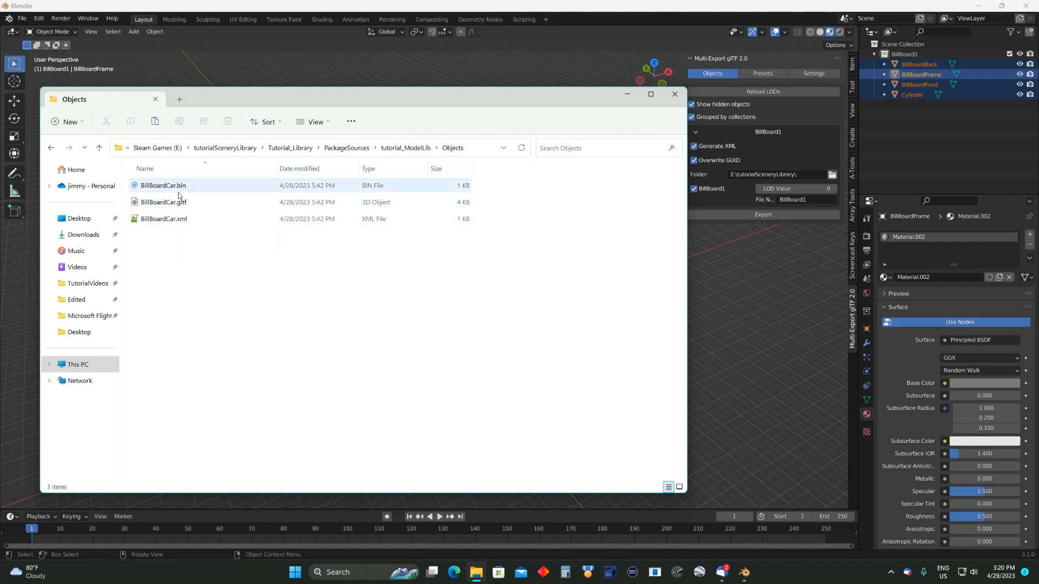
{"action": "right_click", "coordinate": [168, 259]}
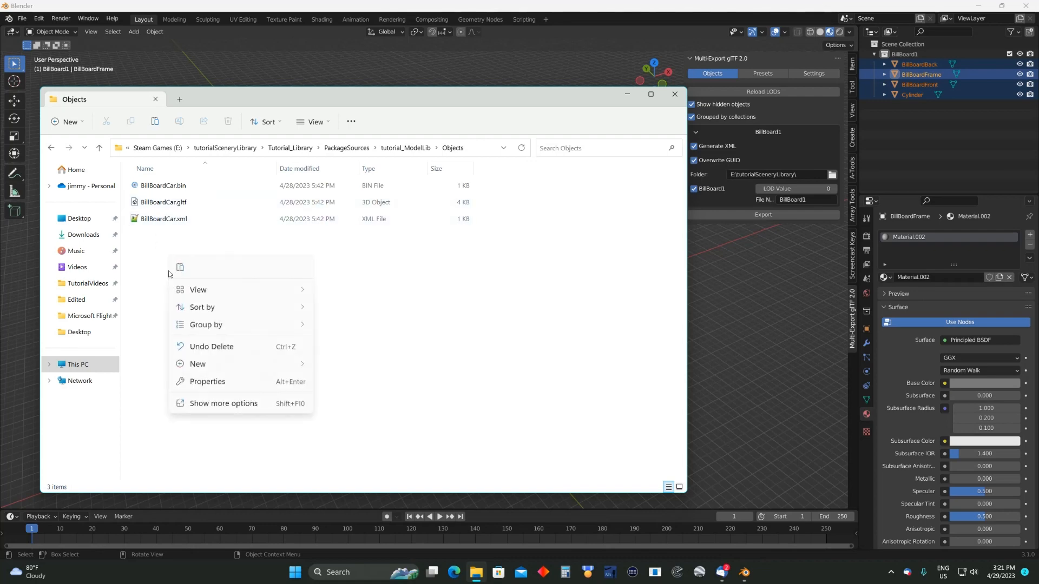
{"action": "left_click", "coordinate": [203, 403]}
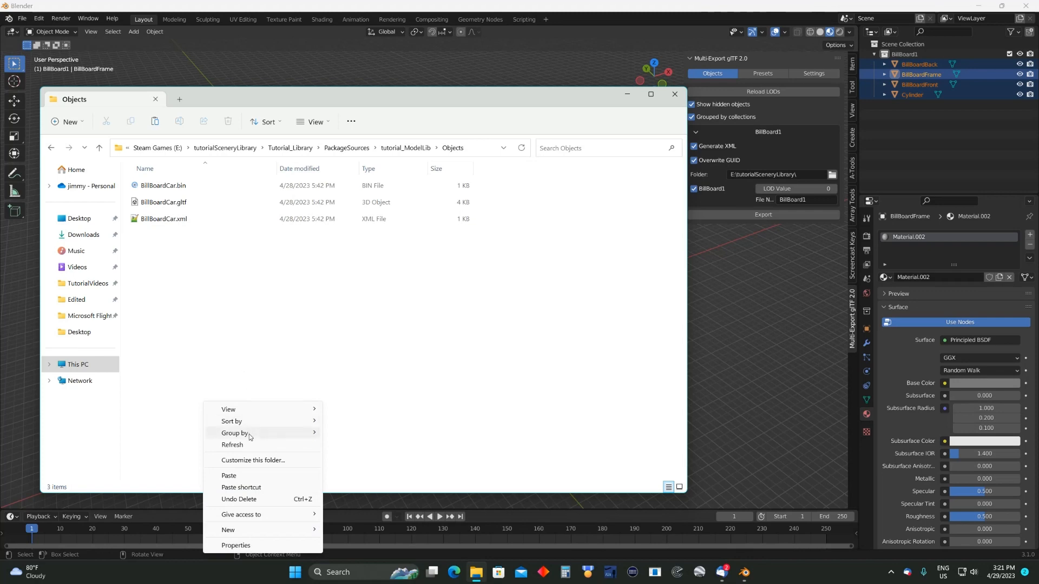
{"action": "left_click", "coordinate": [237, 478]}
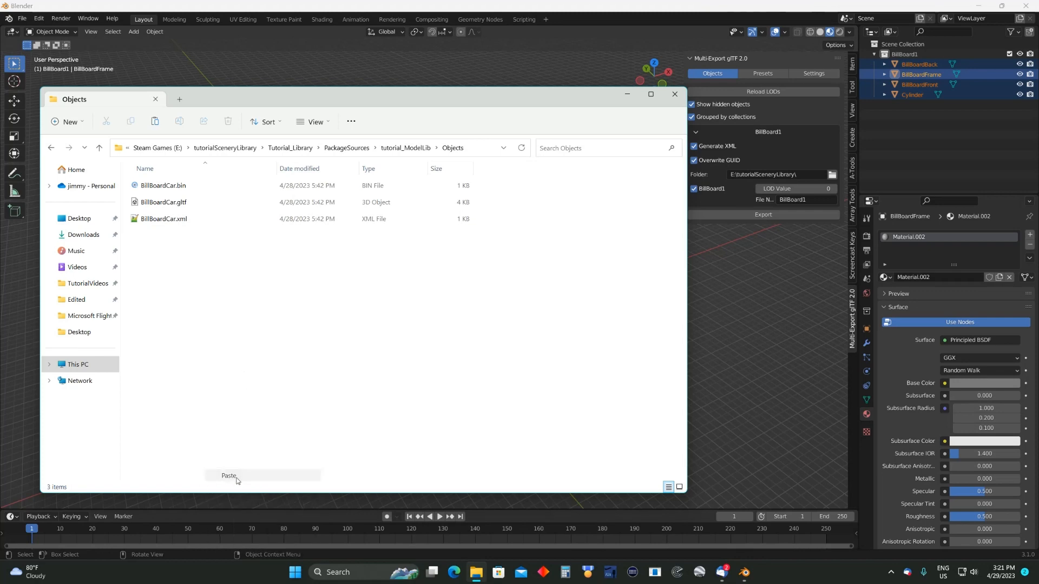
{"action": "left_click", "coordinate": [218, 311]}
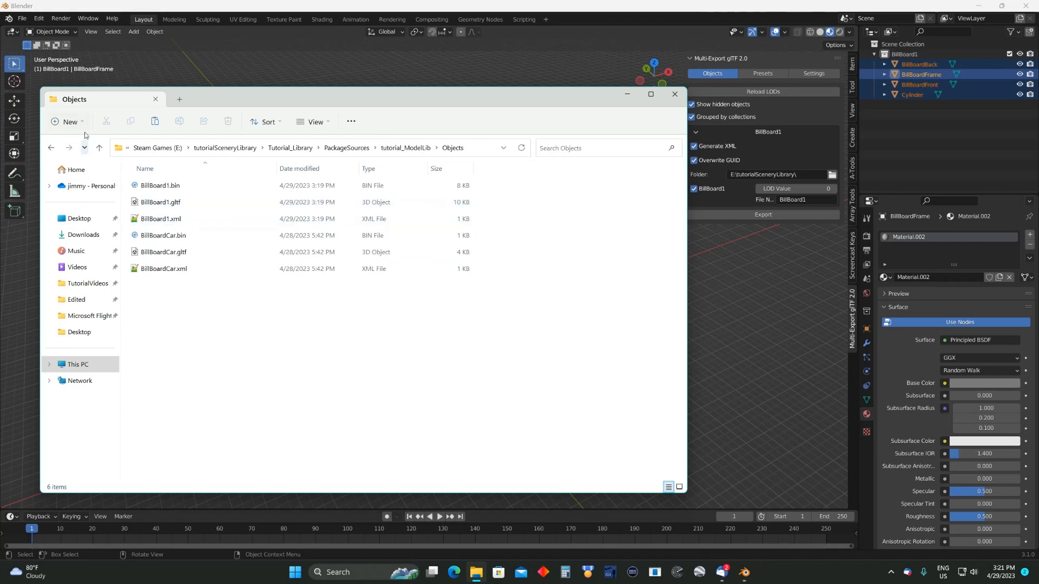
Return to the tutorialSceneryLibrary folder and copy the CessnaSchool1.png texture
{"action": "left_click", "coordinate": [100, 148]}
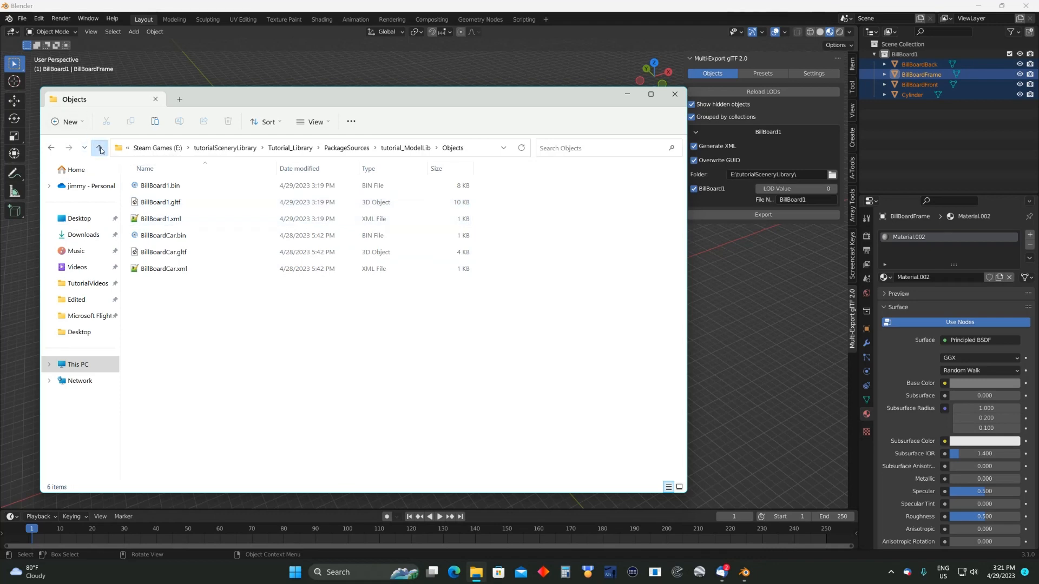
{"action": "left_click", "coordinate": [100, 148]}
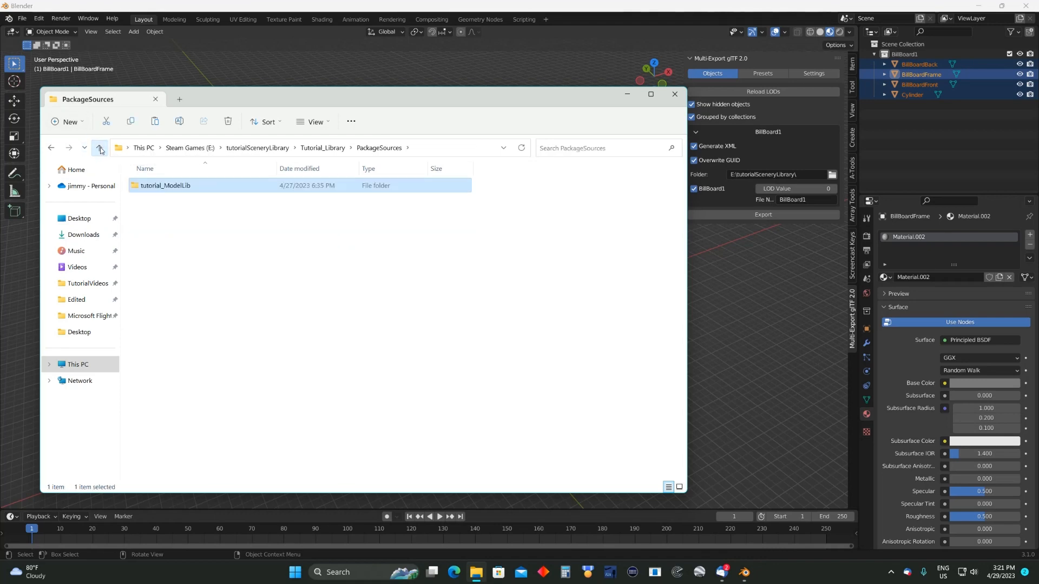
{"action": "left_click", "coordinate": [100, 148]}
{"action": "left_click", "coordinate": [101, 148]}
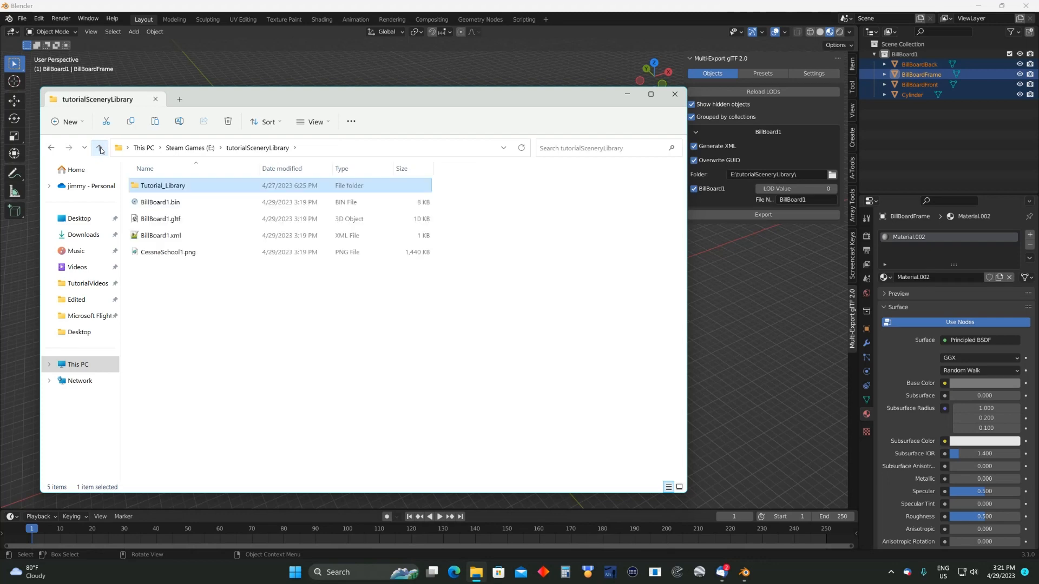
{"action": "left_click", "coordinate": [185, 253]}
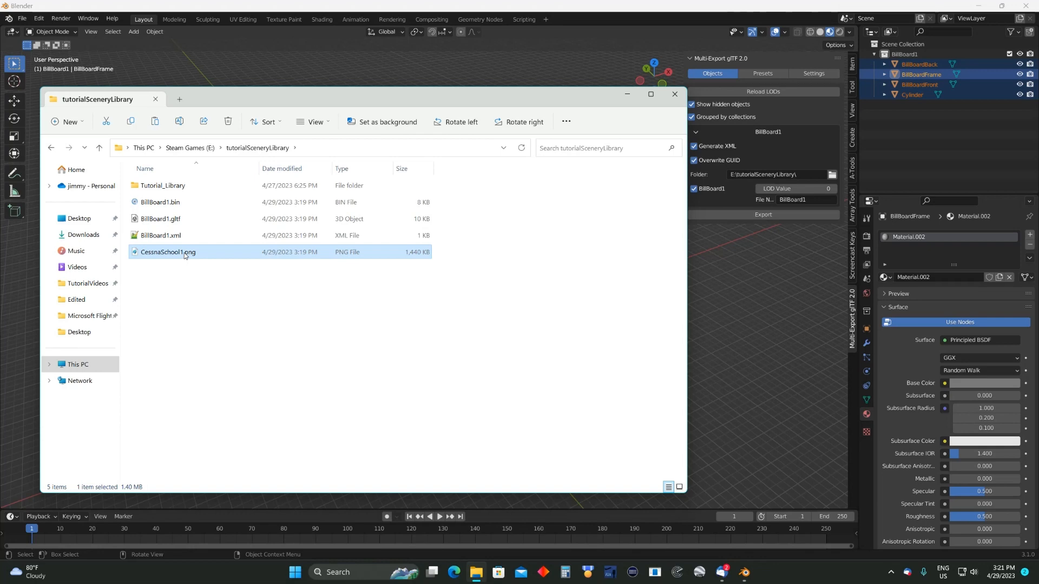
{"action": "right_click", "coordinate": [184, 252]}
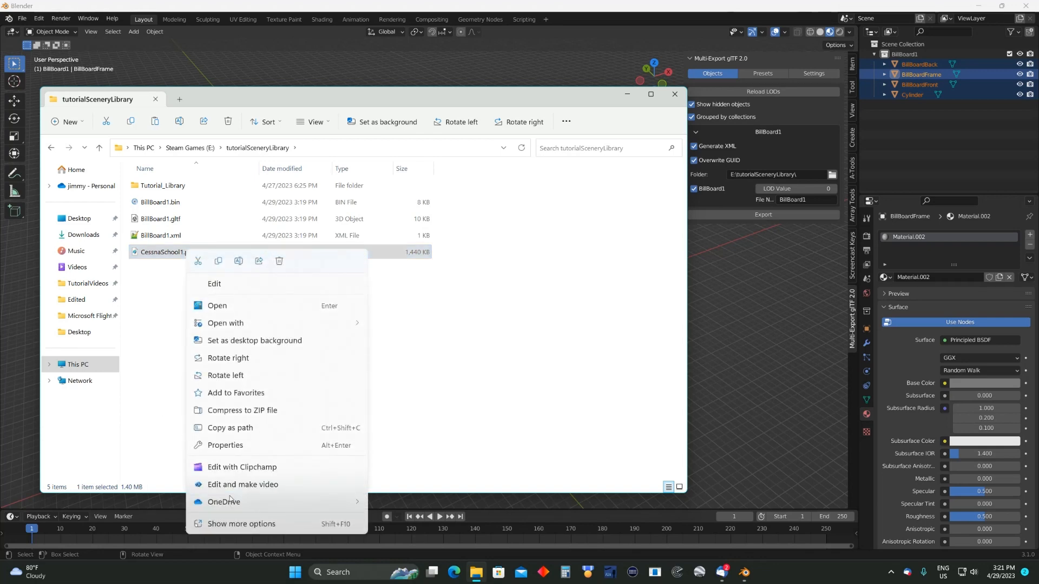
{"action": "left_click", "coordinate": [231, 524]}
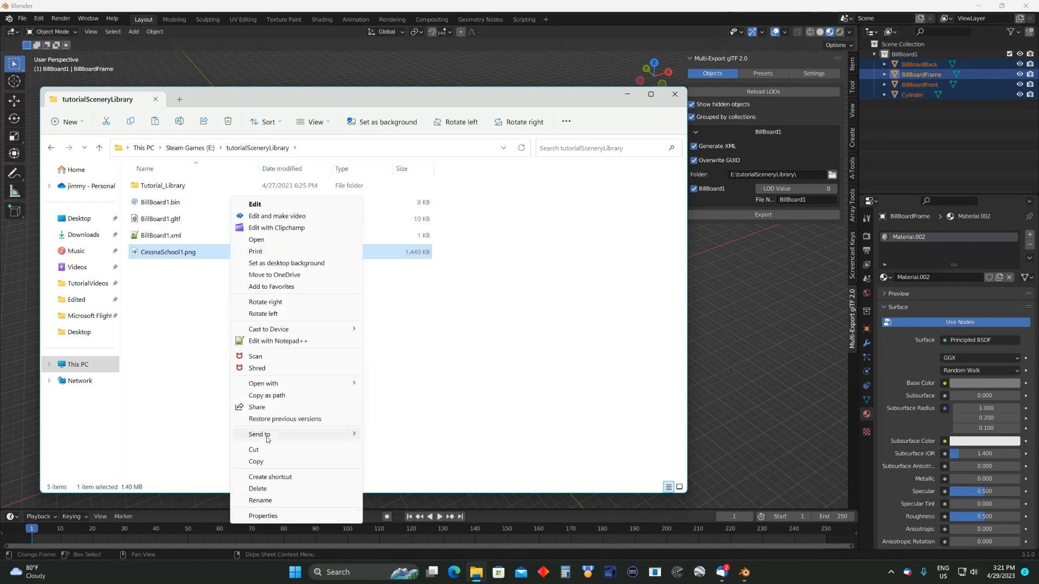
{"action": "left_click", "coordinate": [263, 464]}
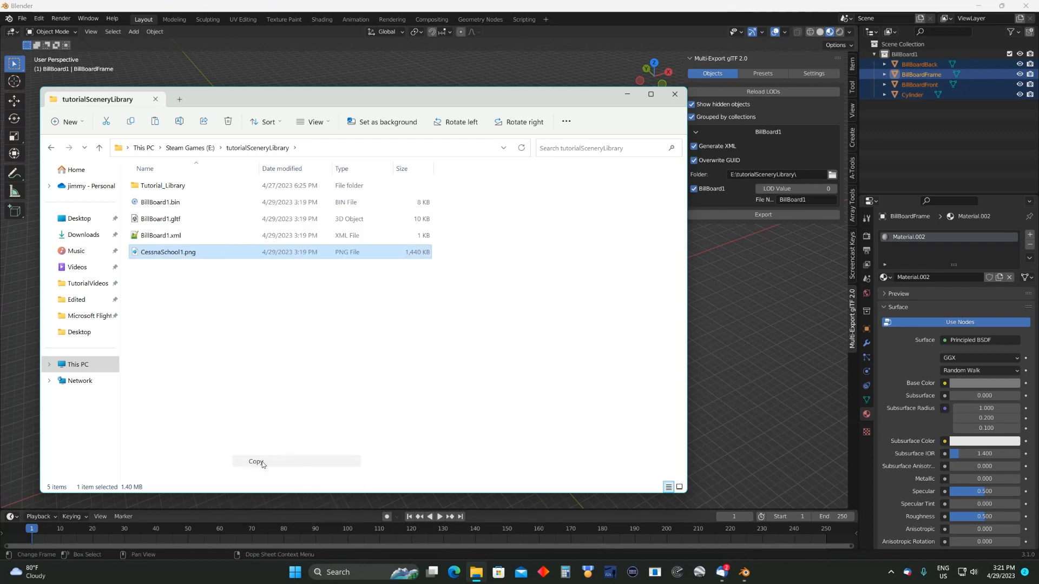
Paste CessnaSchool1.png into Tutorial_Library\PackageSources\tutorial_ModelLib\texture
{"action": "double_click", "coordinate": [172, 187]}
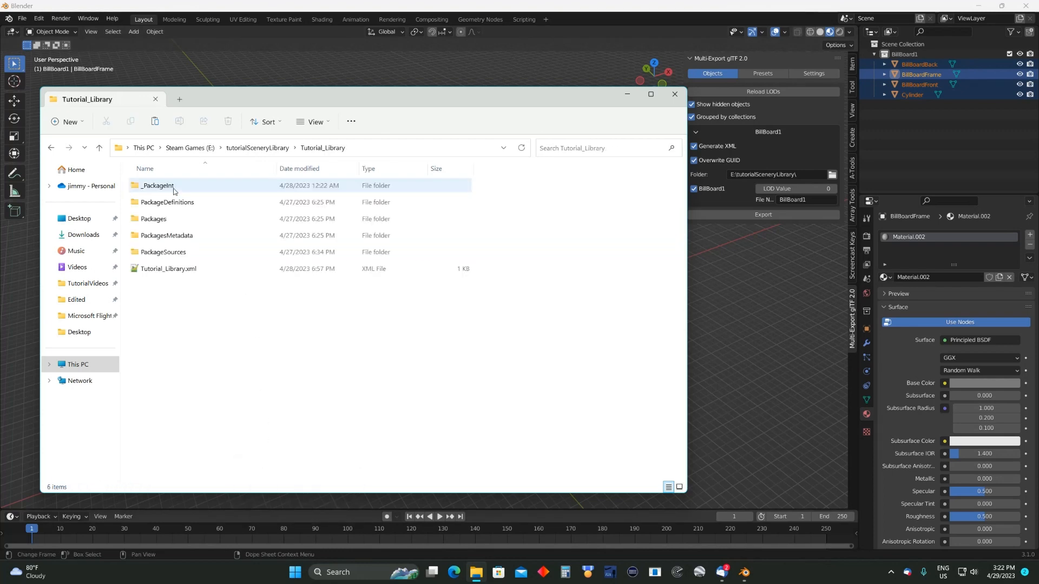
{"action": "double_click", "coordinate": [164, 252]}
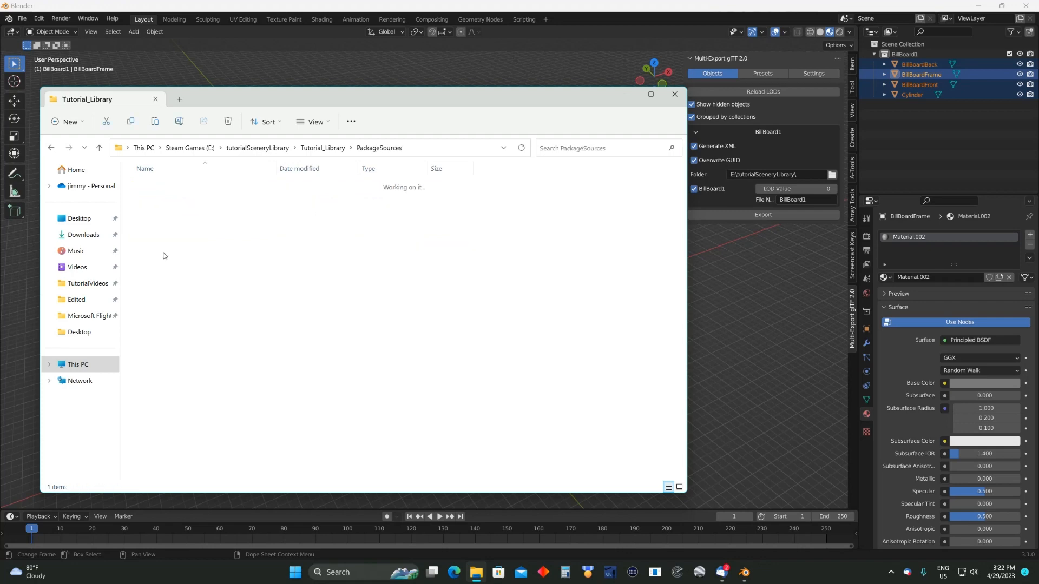
{"action": "double_click", "coordinate": [169, 186]}
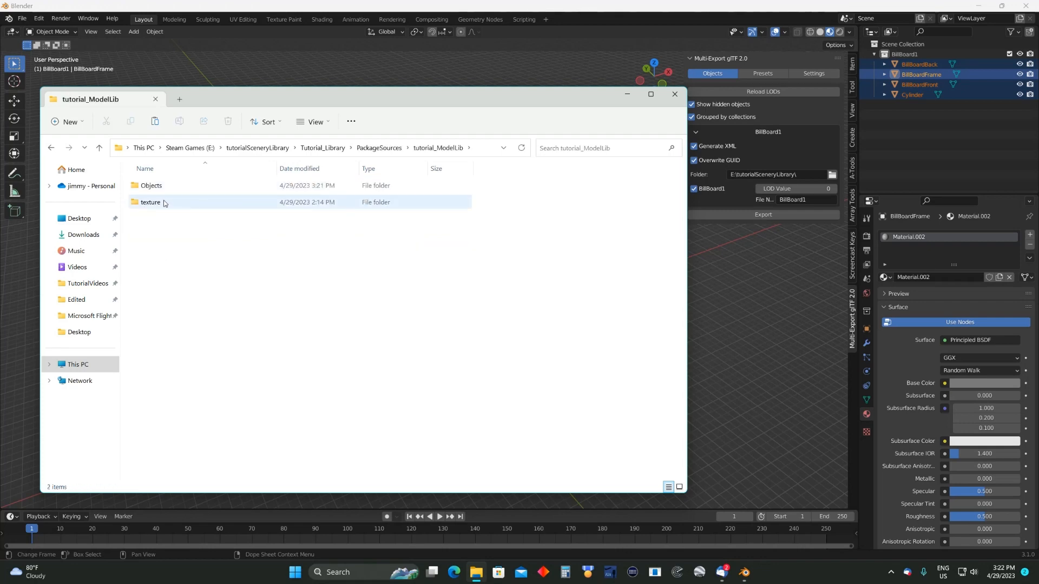
{"action": "double_click", "coordinate": [162, 202]}
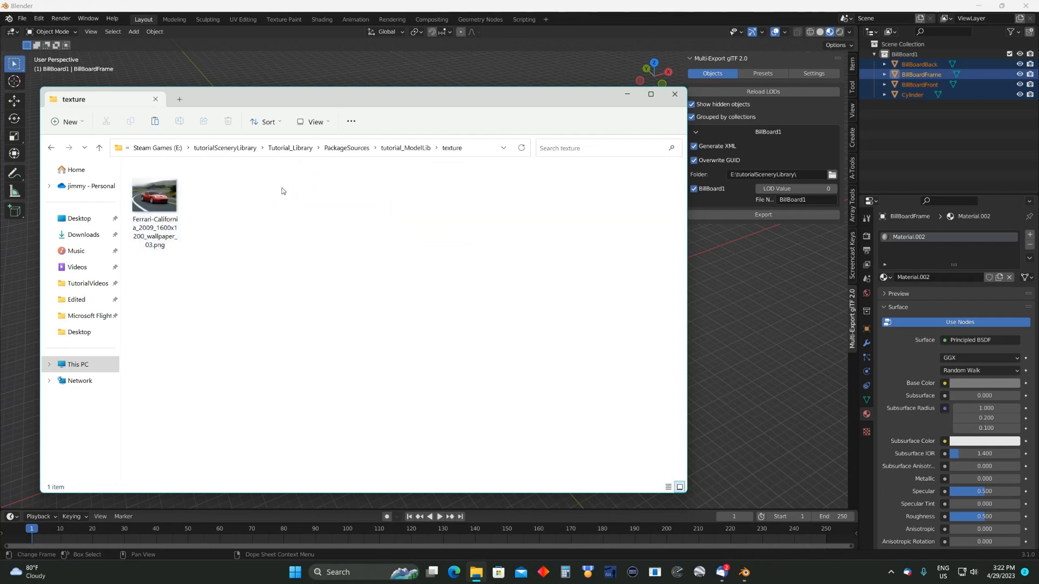
{"action": "right_click", "coordinate": [233, 198]}
{"action": "left_click", "coordinate": [246, 346]}
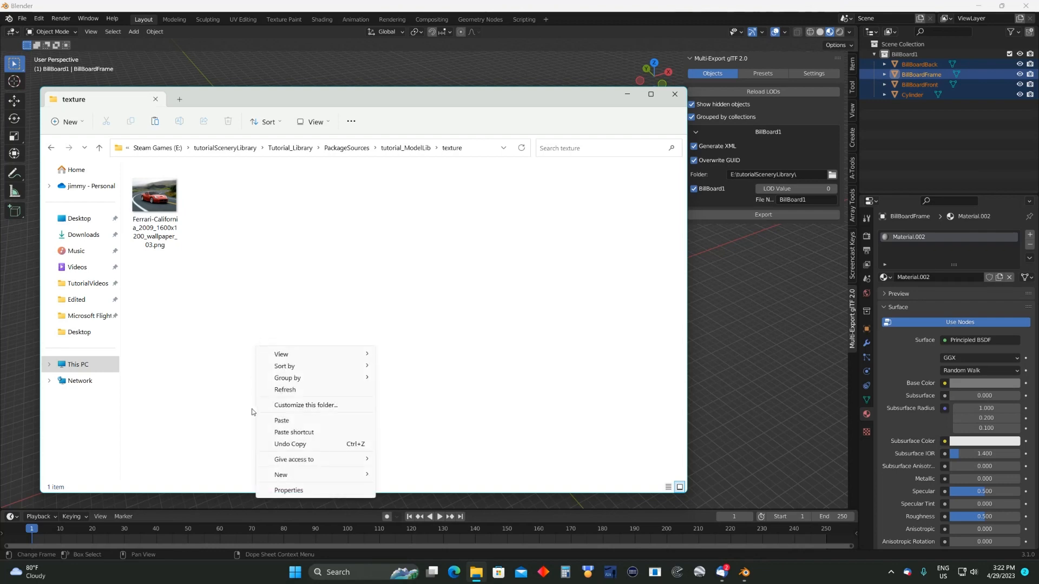
{"action": "left_click", "coordinate": [280, 420]}
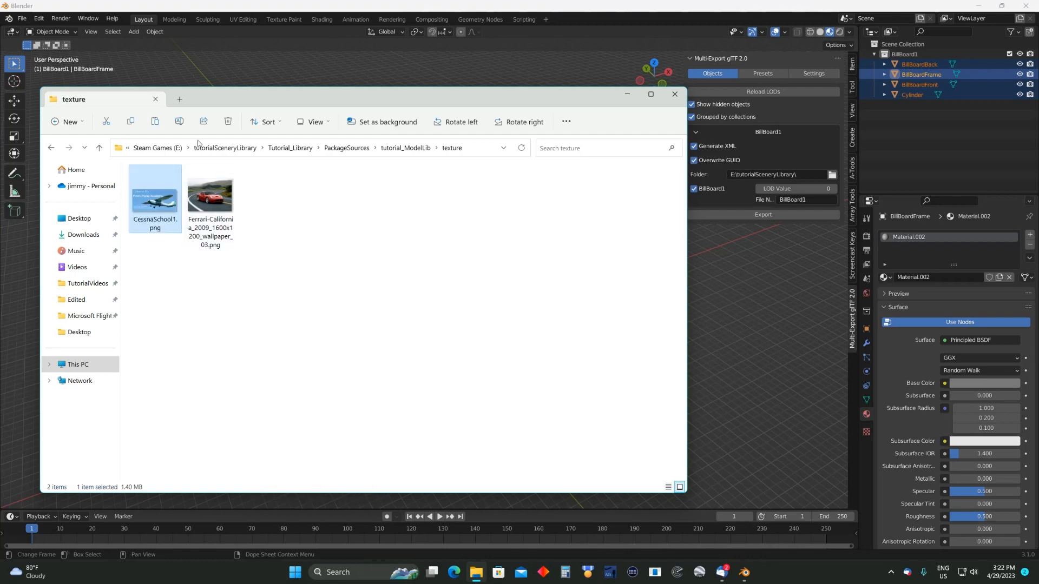
Go back up to tutorialSceneryLibrary, move the folder window off the Blender view and deselect all billboard objects
{"action": "left_click", "coordinate": [99, 148]}
{"action": "left_click", "coordinate": [99, 149]}
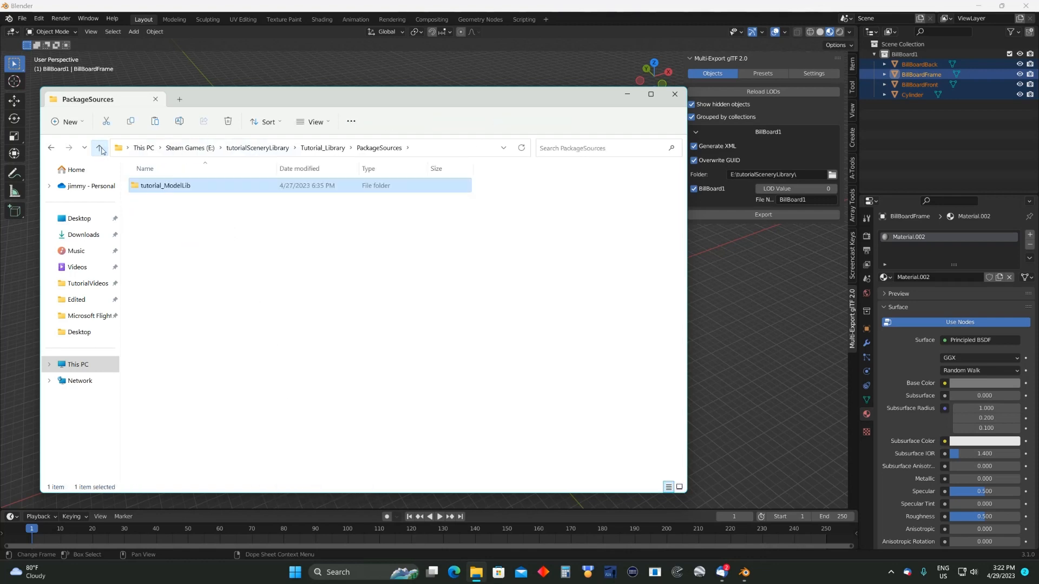
{"action": "left_click", "coordinate": [100, 148]}
{"action": "left_click", "coordinate": [100, 148]}
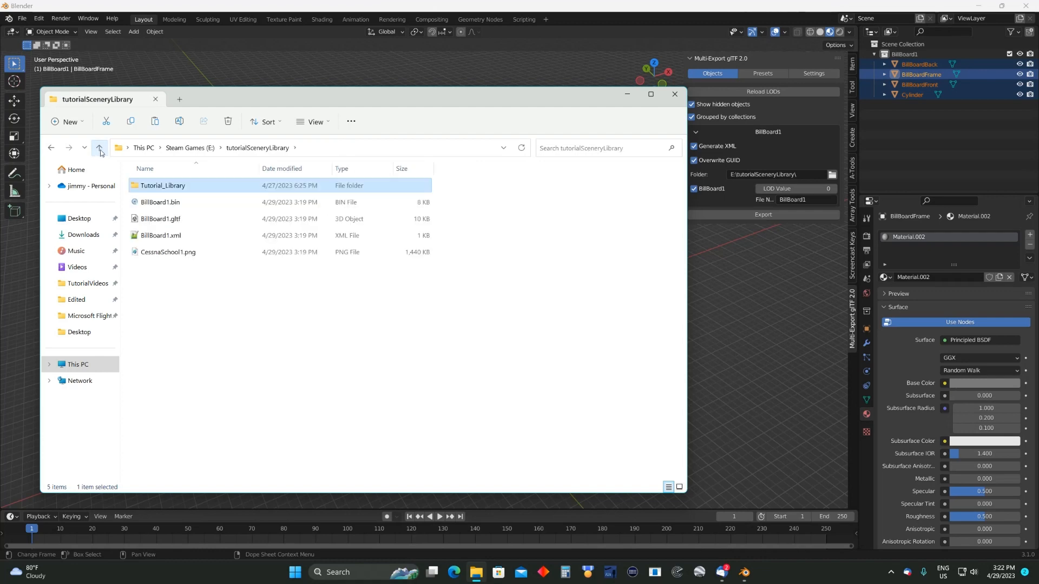
{"action": "left_click_drag", "start_coordinate": [364, 101], "coordinate": [1038, 43]}
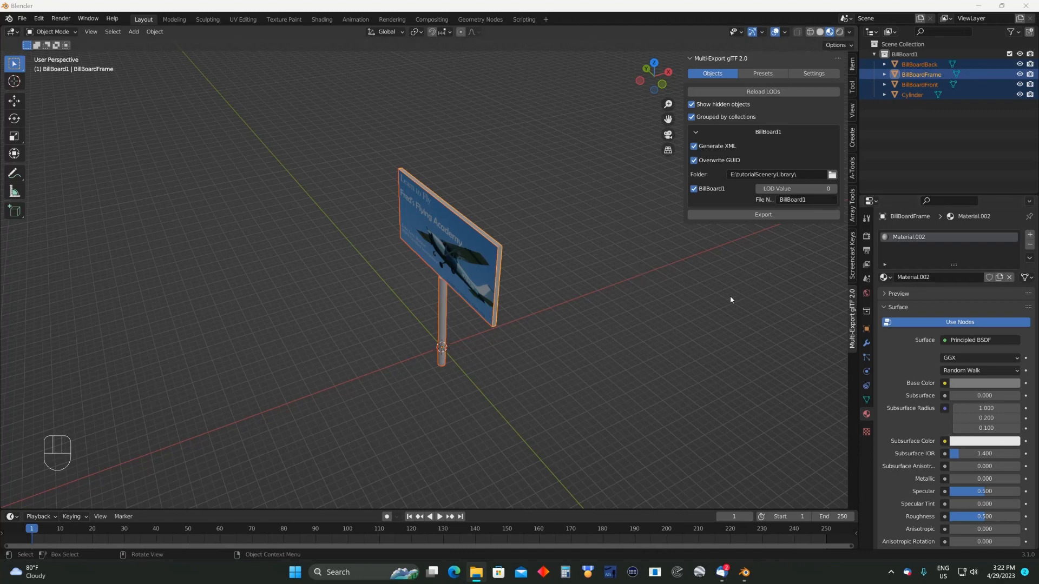
{"action": "left_click", "coordinate": [560, 257]}
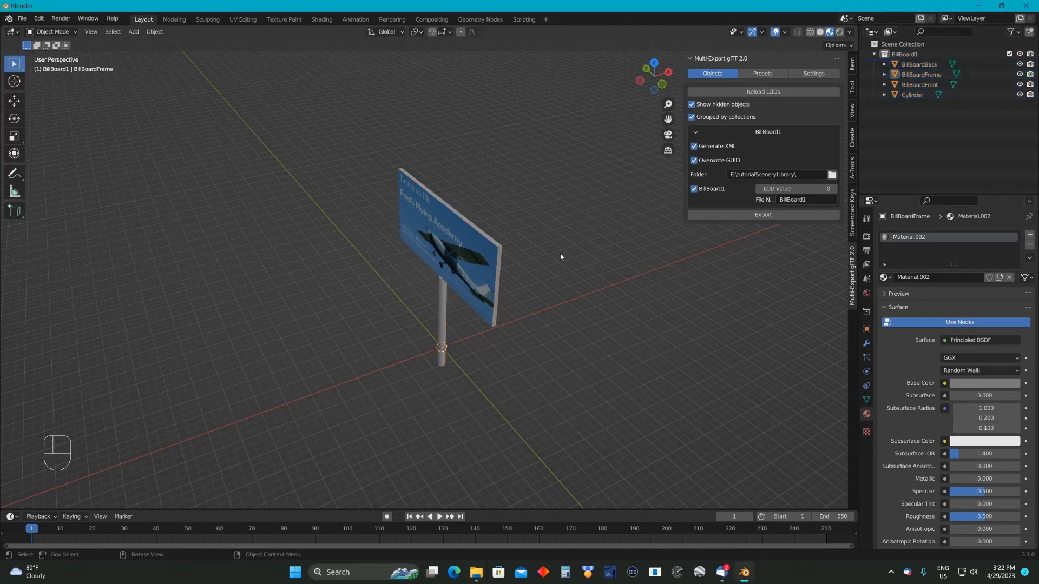
Switch to Microsoft Flight Simulator and open the project Tutorial_Library.xml from E:\tutorialSceneryLibrary\Tutorial_Library in Devmode
{"action": "key", "text": "alt"}
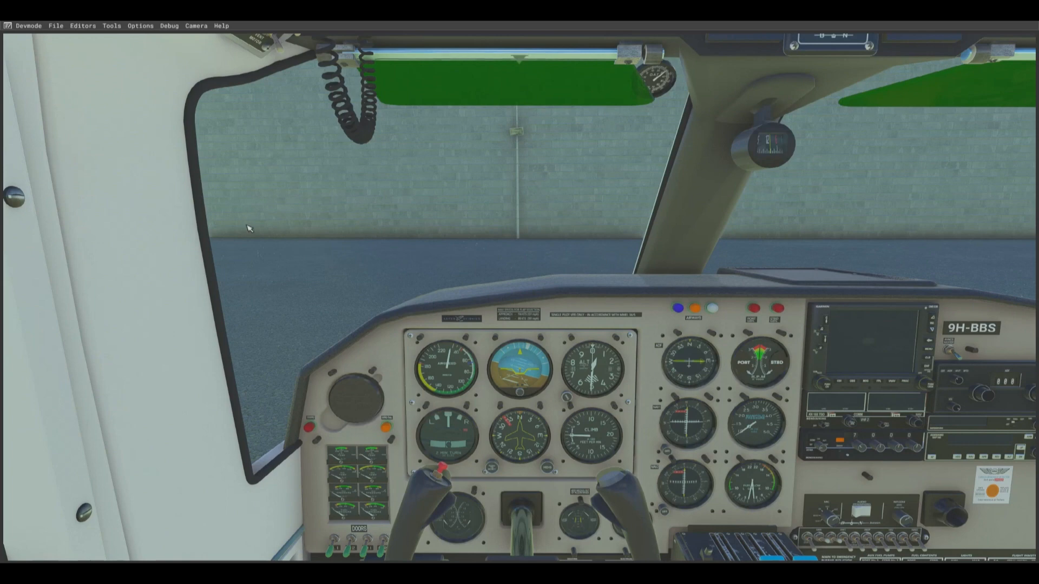
{"action": "left_click", "coordinate": [58, 28]}
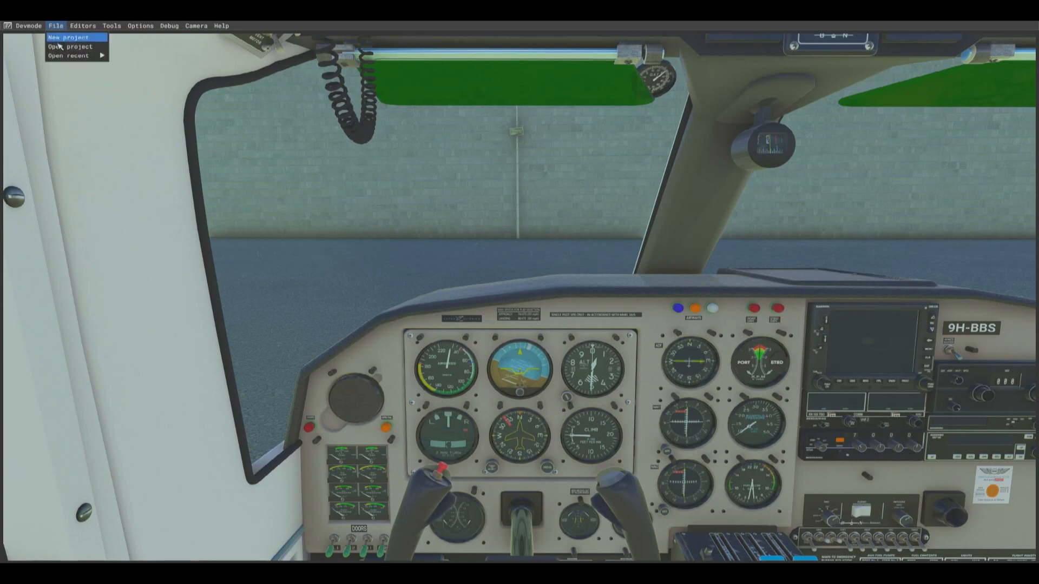
{"action": "left_click", "coordinate": [60, 48]}
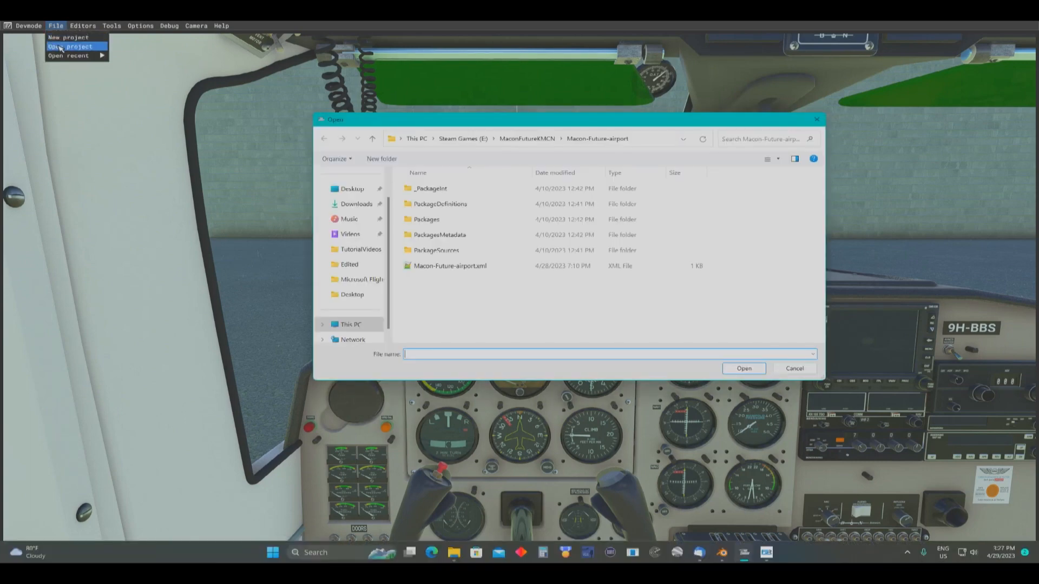
{"action": "left_click", "coordinate": [373, 139]}
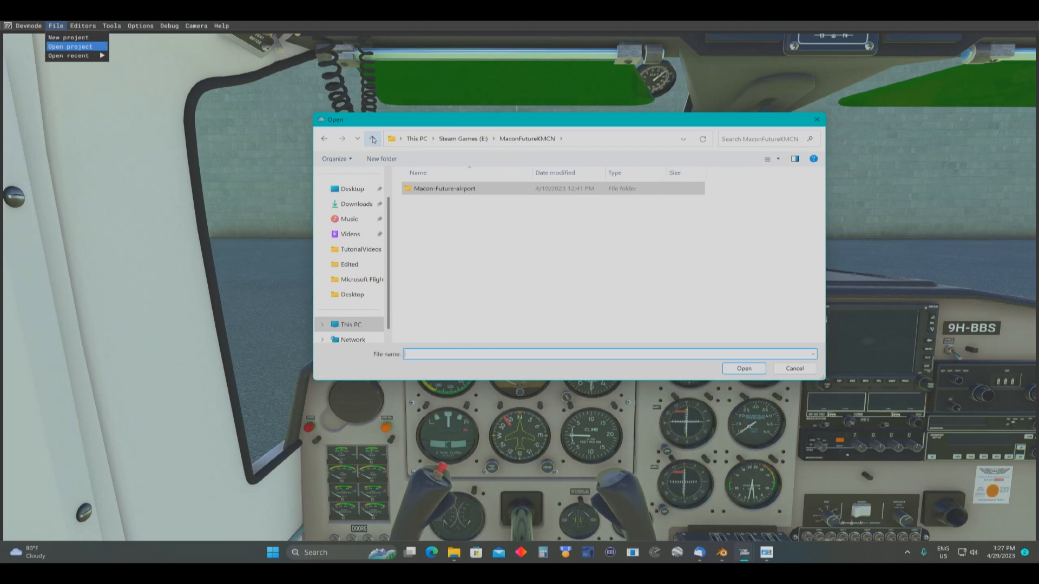
{"action": "left_click", "coordinate": [372, 139]}
{"action": "scroll", "coordinate": [441, 251], "scroll_direction": "down", "scroll_amount": 4}
{"action": "scroll", "coordinate": [441, 250], "scroll_direction": "down", "scroll_amount": 2}
{"action": "double_click", "coordinate": [487, 325]}
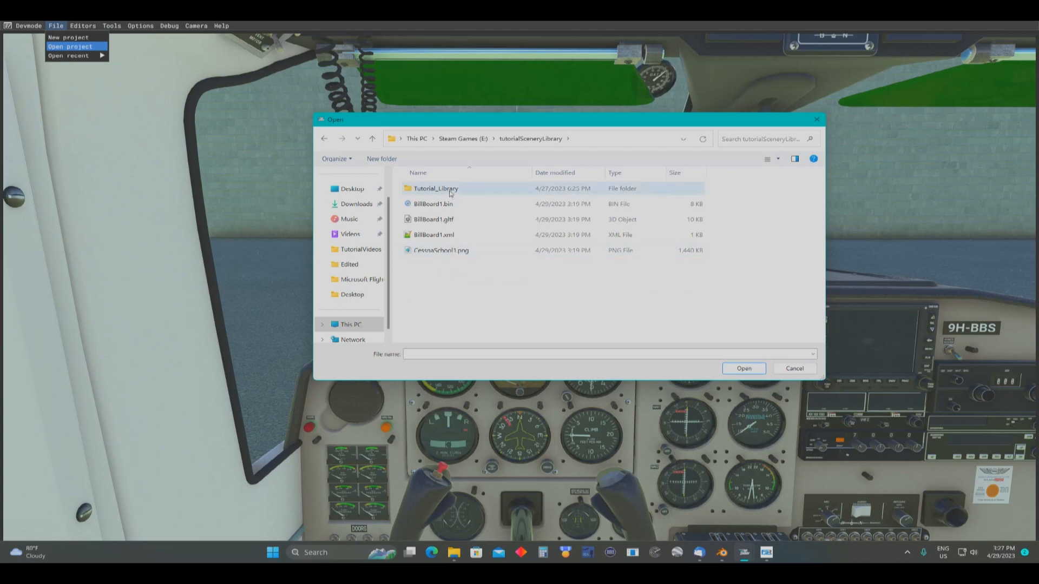
{"action": "double_click", "coordinate": [451, 193]}
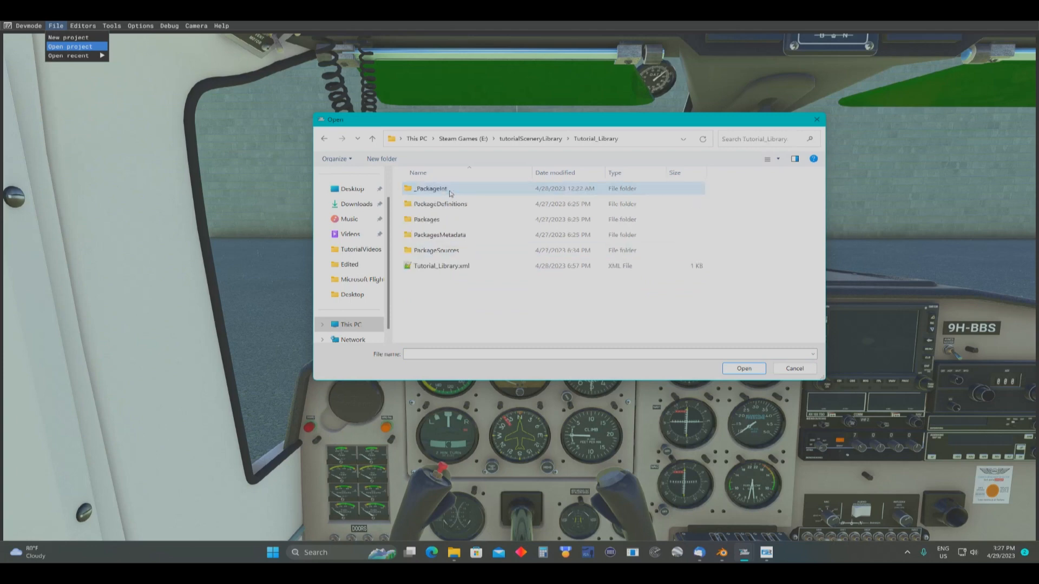
{"action": "double_click", "coordinate": [459, 266]}
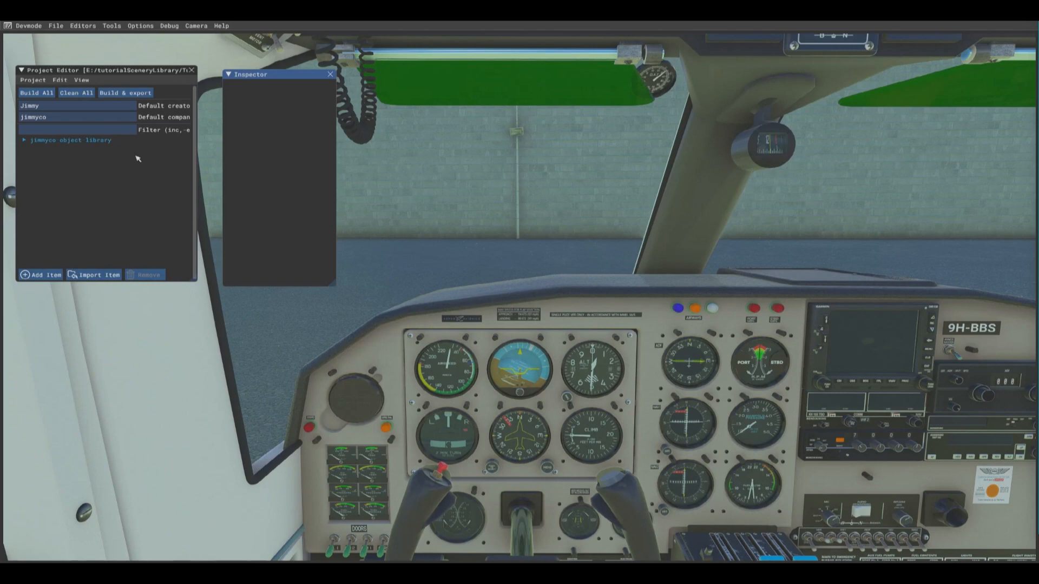
Build the object-library package, check the CessnaSchool1.png and BillBoard1.gltf entries in the build log, and close the console
{"action": "left_click", "coordinate": [54, 140]}
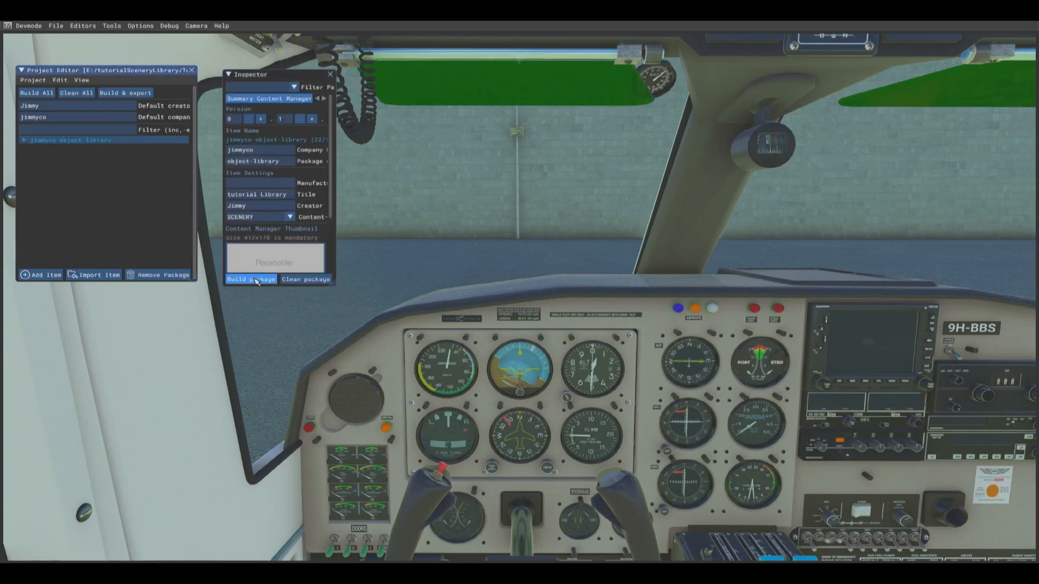
{"action": "left_click", "coordinate": [257, 280]}
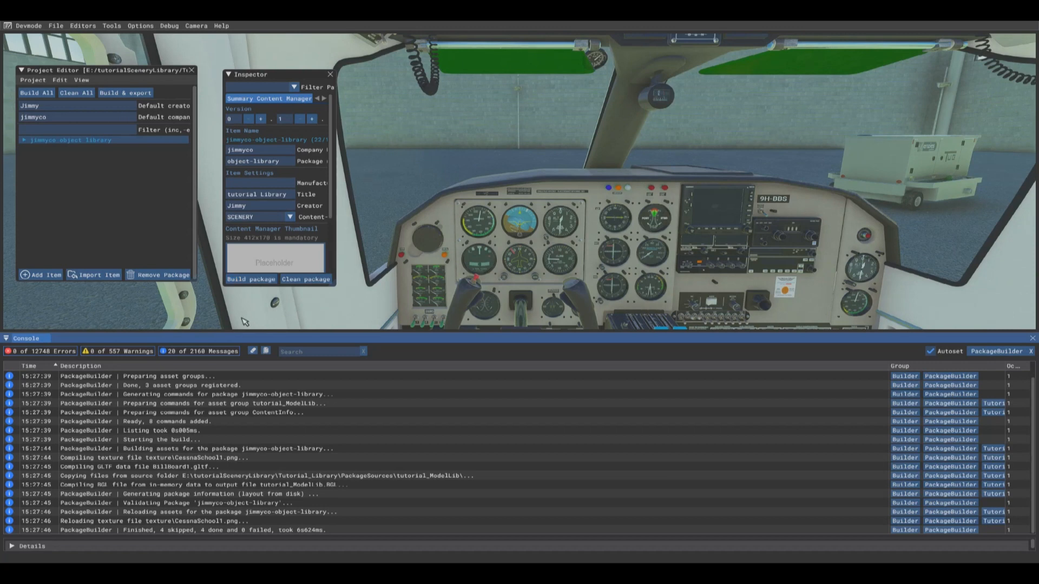
{"action": "left_click", "coordinate": [88, 460]}
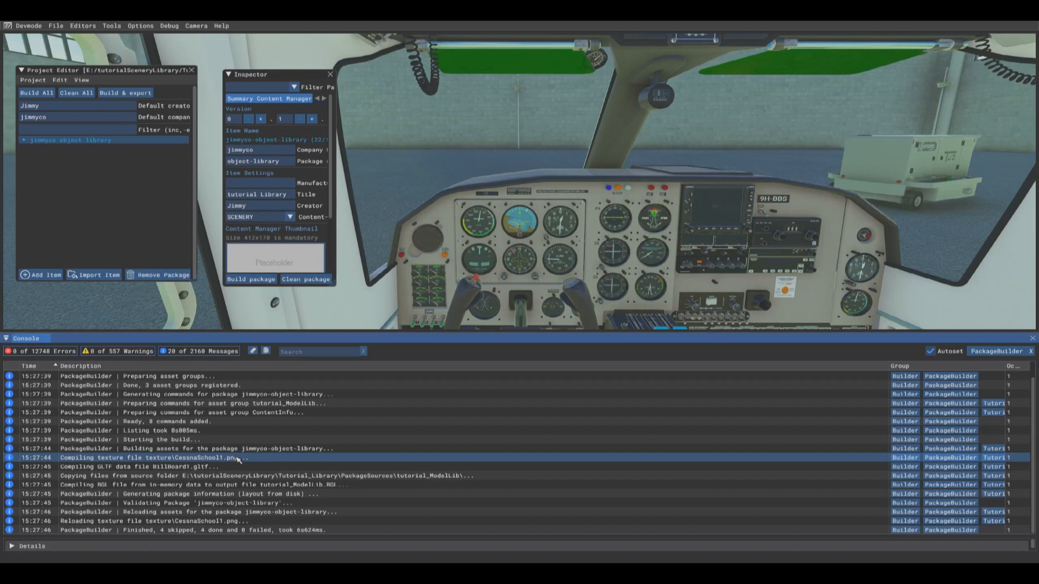
{"action": "left_click", "coordinate": [150, 466]}
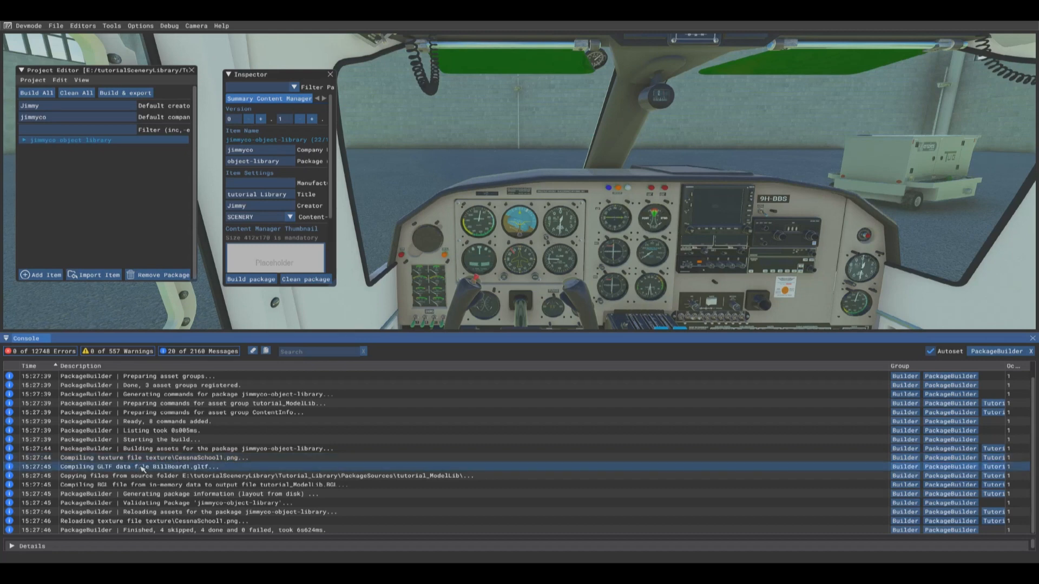
{"action": "left_click", "coordinate": [193, 459]}
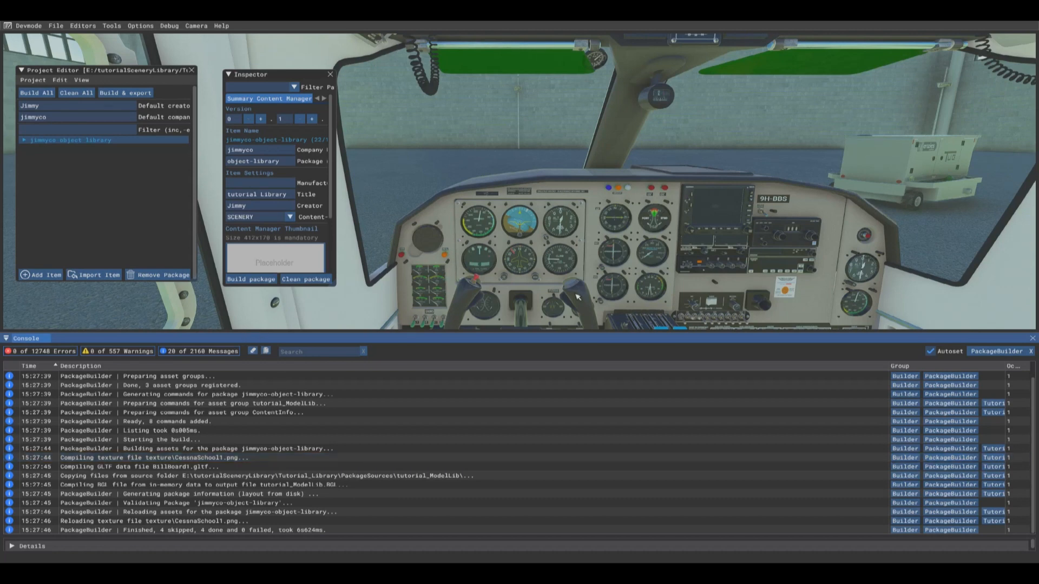
{"action": "left_click", "coordinate": [1027, 340]}
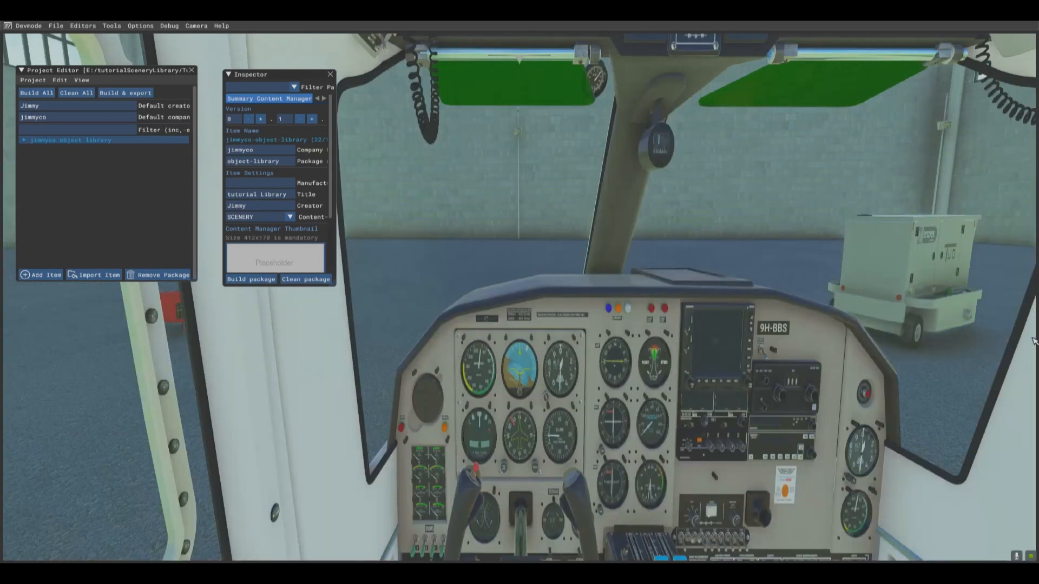
Close the Tutorial_Library project and the Project Editor
{"action": "left_click", "coordinate": [34, 81]}
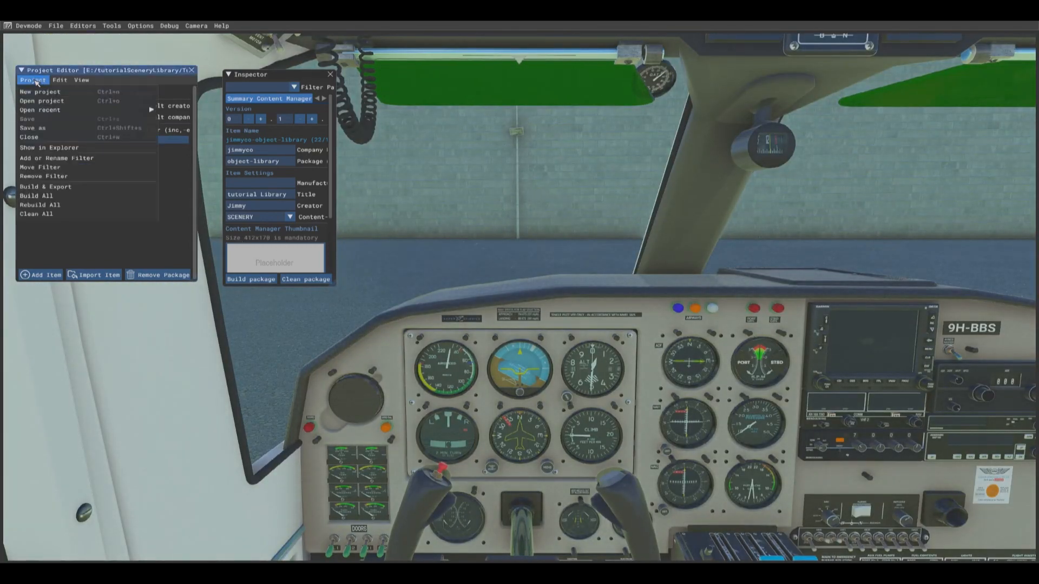
{"action": "left_click", "coordinate": [32, 138]}
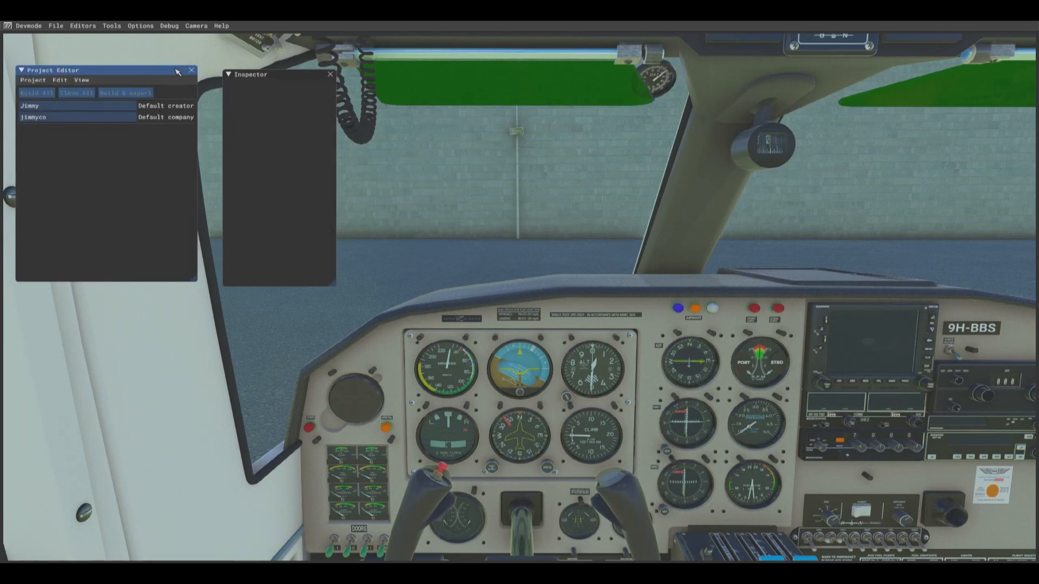
{"action": "left_click", "coordinate": [192, 71]}
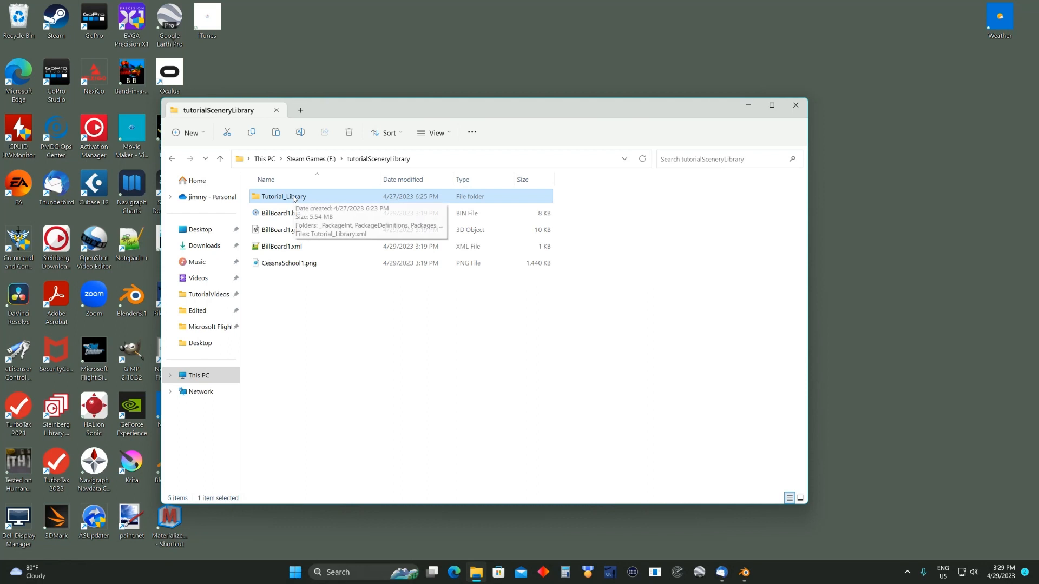
In File Explorer, copy the jimmyco-object-library folder from tutorialSceneryLibrary\Tutorial_Library\Packages
{"action": "double_click", "coordinate": [297, 198]}
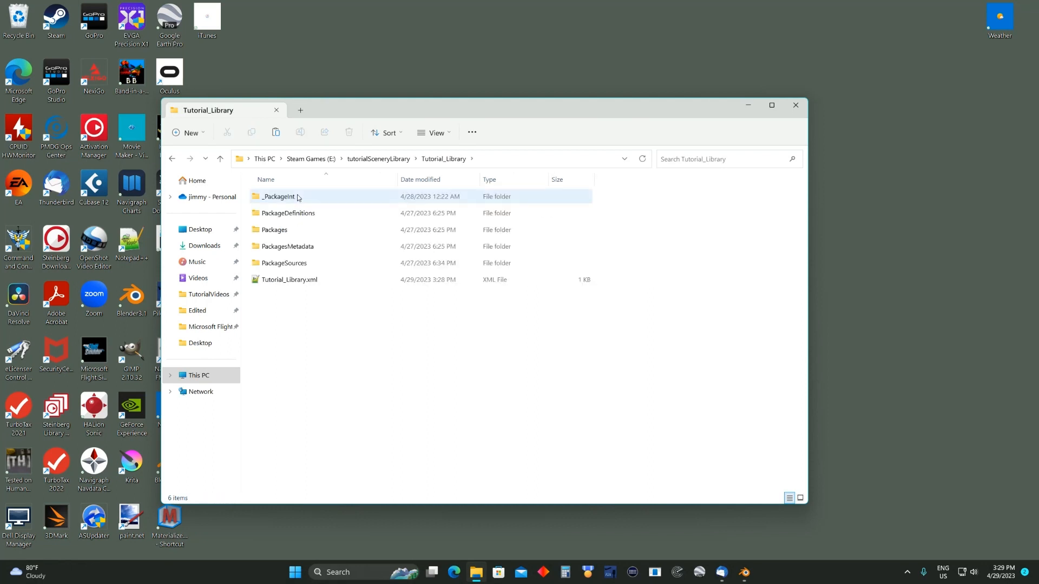
{"action": "double_click", "coordinate": [286, 233]}
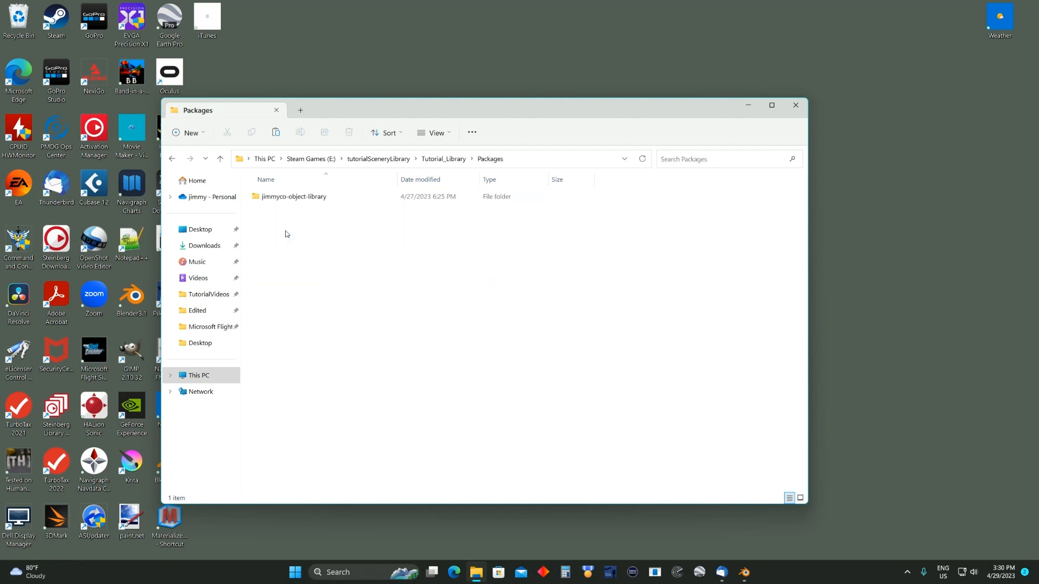
{"action": "left_click", "coordinate": [289, 197]}
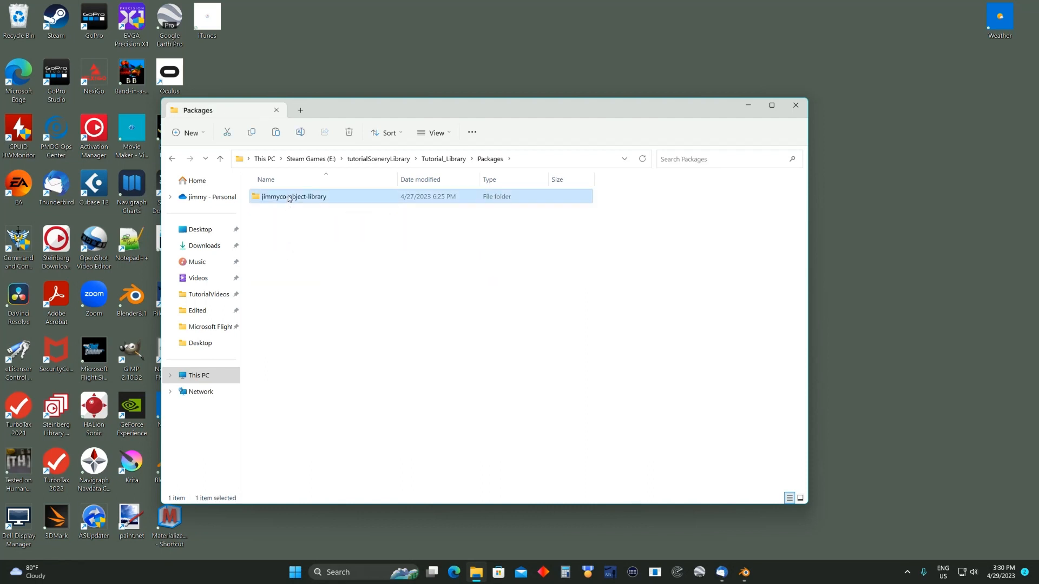
{"action": "right_click", "coordinate": [289, 198]}
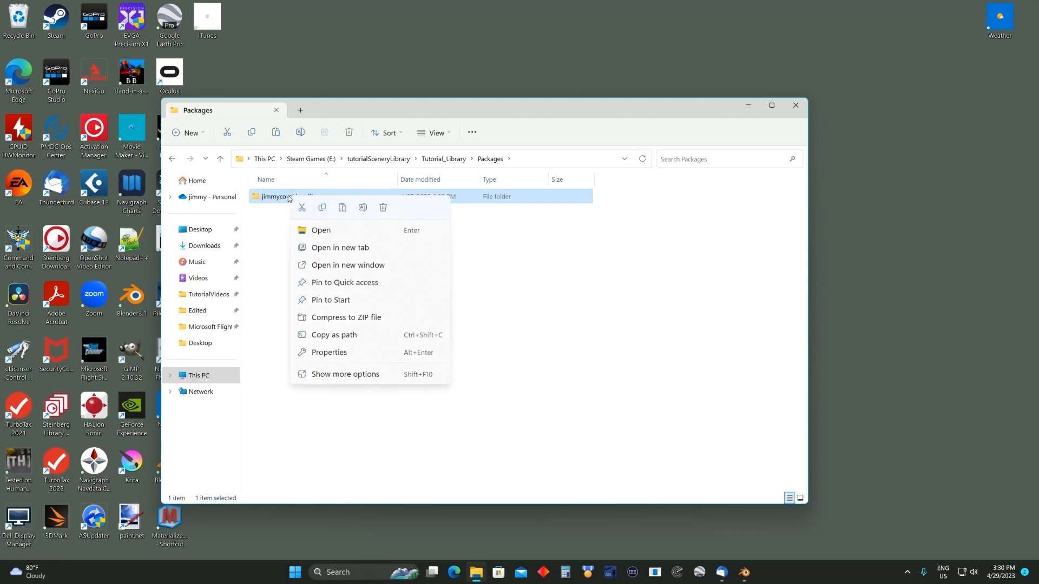
{"action": "left_click", "coordinate": [326, 376]}
{"action": "left_click", "coordinate": [371, 300]}
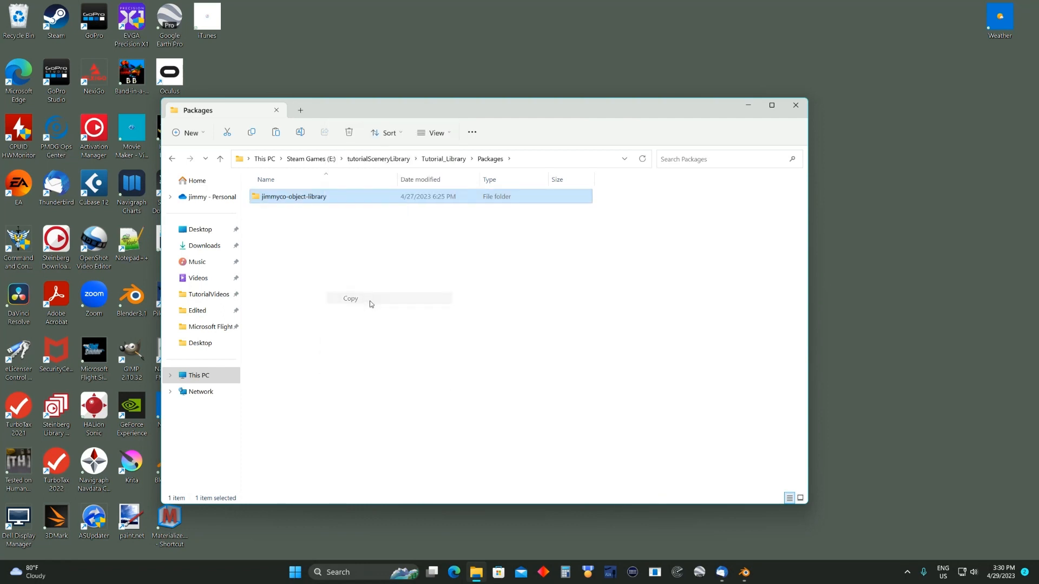
Paste the copied package folder into the Community folder at E:\Steam Games folder\Community
{"action": "left_click", "coordinate": [306, 159]}
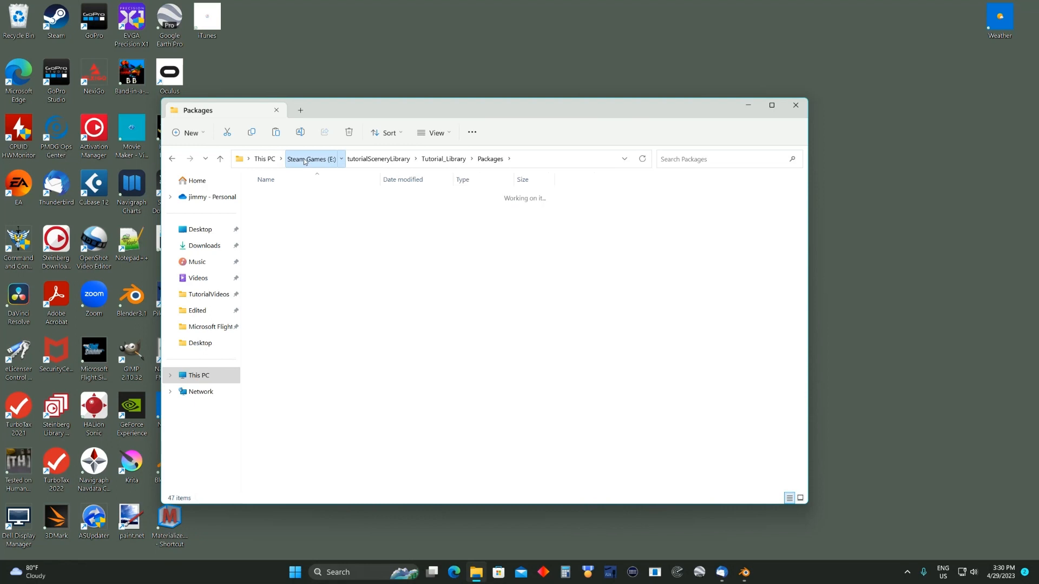
{"action": "scroll", "coordinate": [321, 404], "scroll_direction": "down", "scroll_amount": 1}
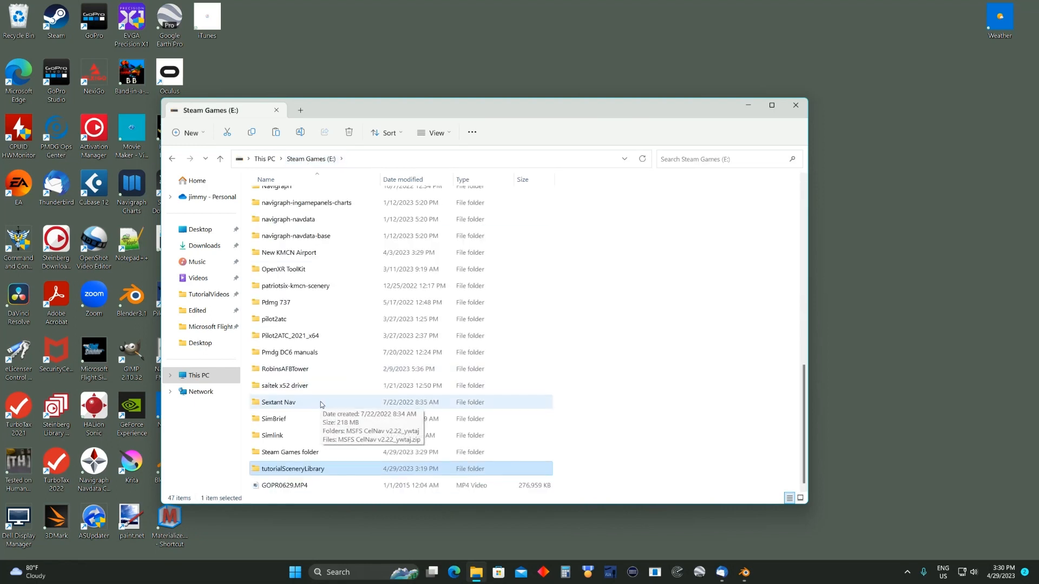
{"action": "double_click", "coordinate": [312, 454]}
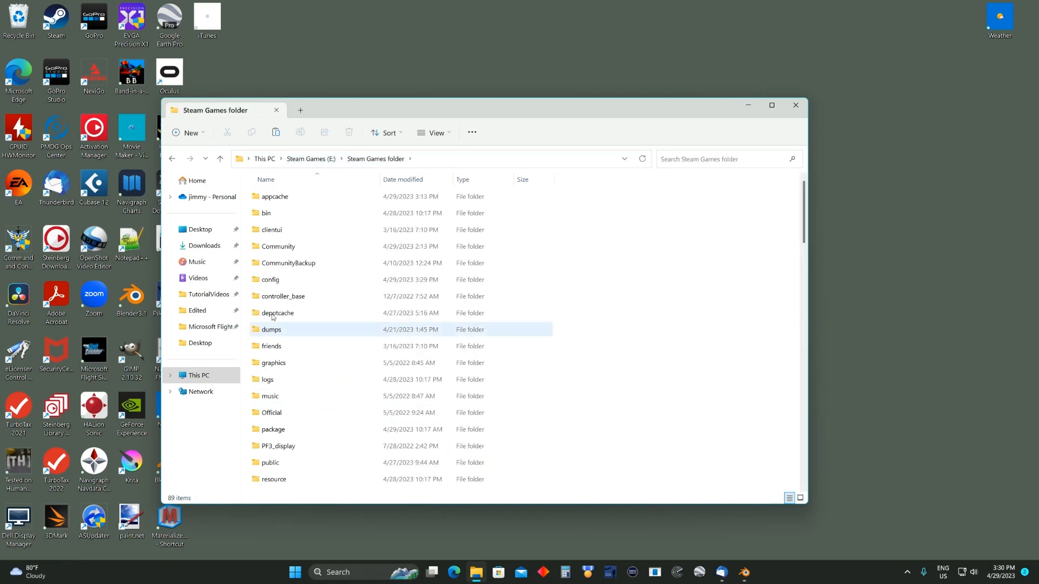
{"action": "double_click", "coordinate": [282, 248]}
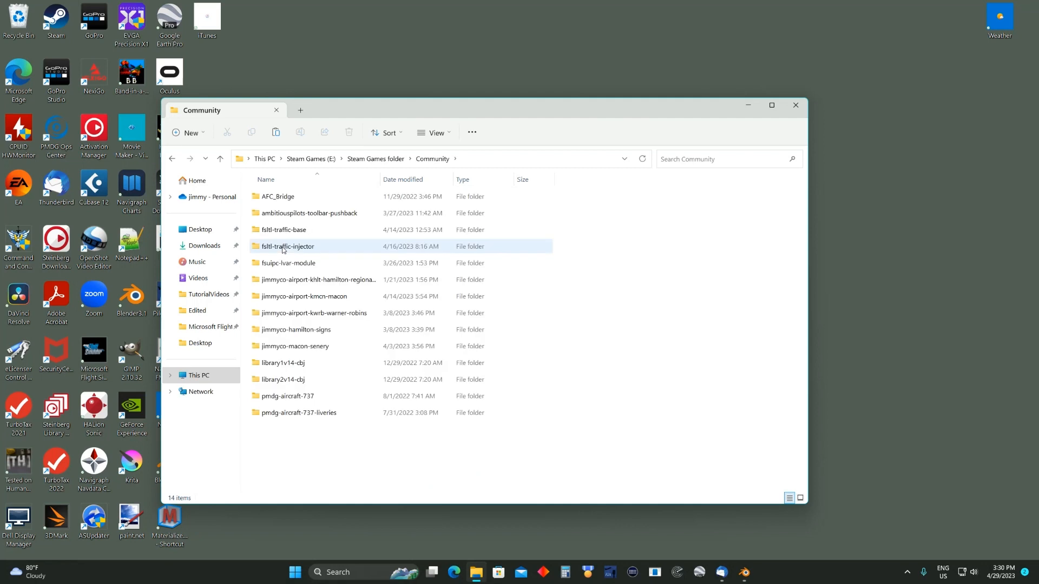
{"action": "right_click", "coordinate": [559, 286]}
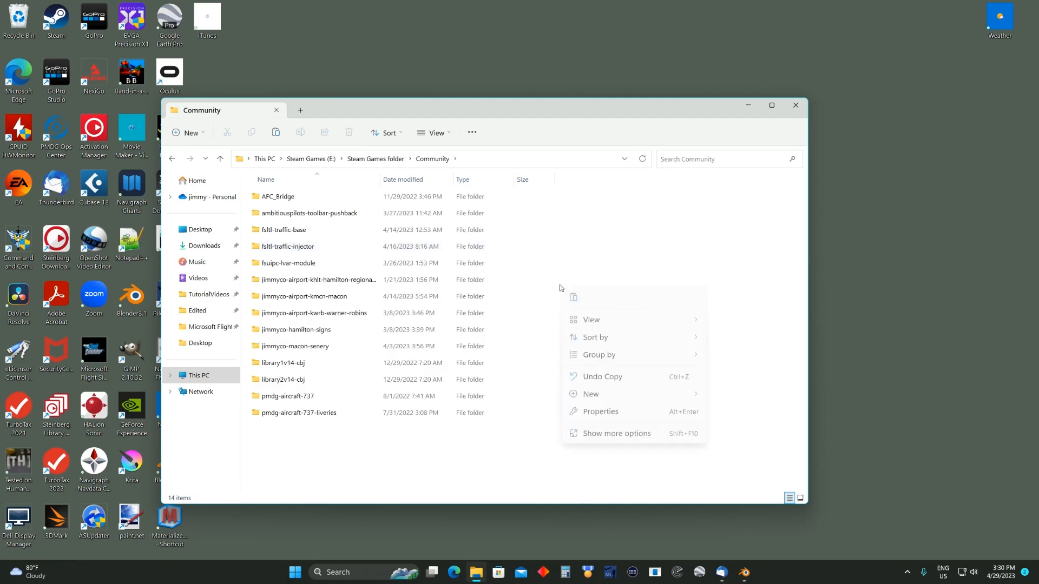
{"action": "left_click", "coordinate": [604, 434]}
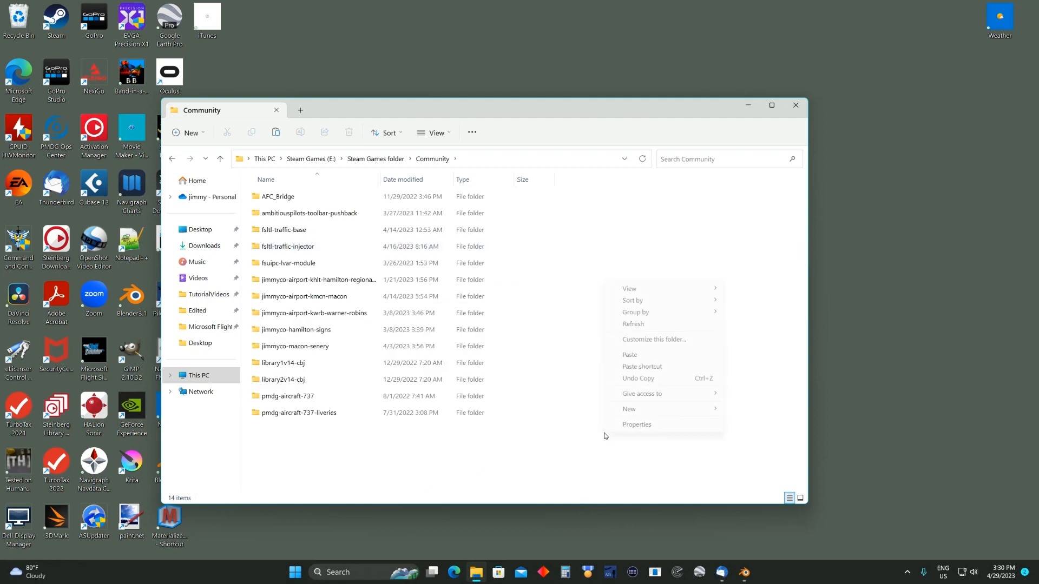
{"action": "left_click", "coordinate": [649, 358]}
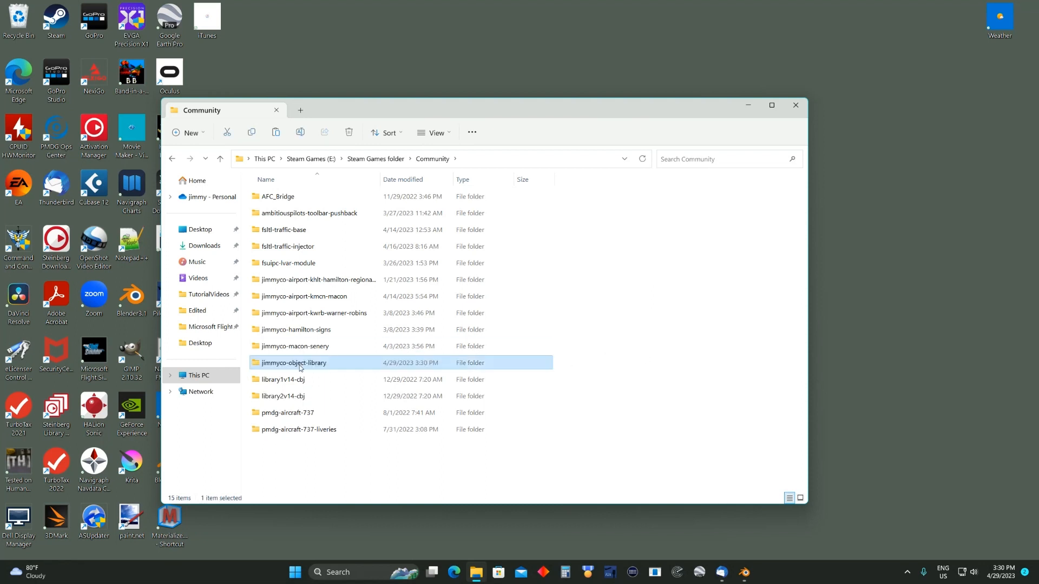
Close the Community folder window and launch Microsoft Flight Simulator from the desktop
{"action": "left_click", "coordinate": [796, 105]}
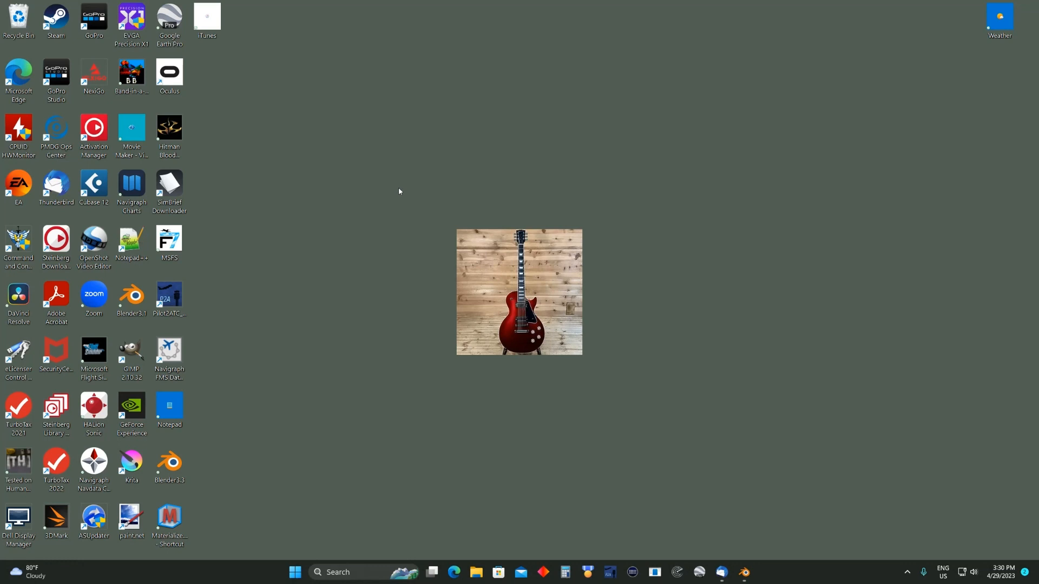
{"action": "right_click", "coordinate": [93, 352]}
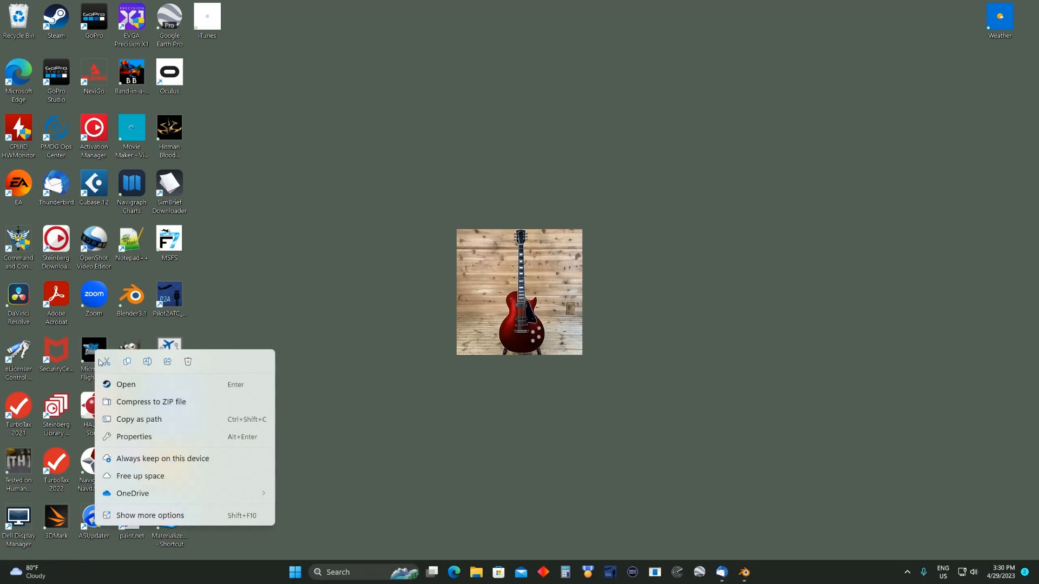
{"action": "left_click", "coordinate": [122, 385]}
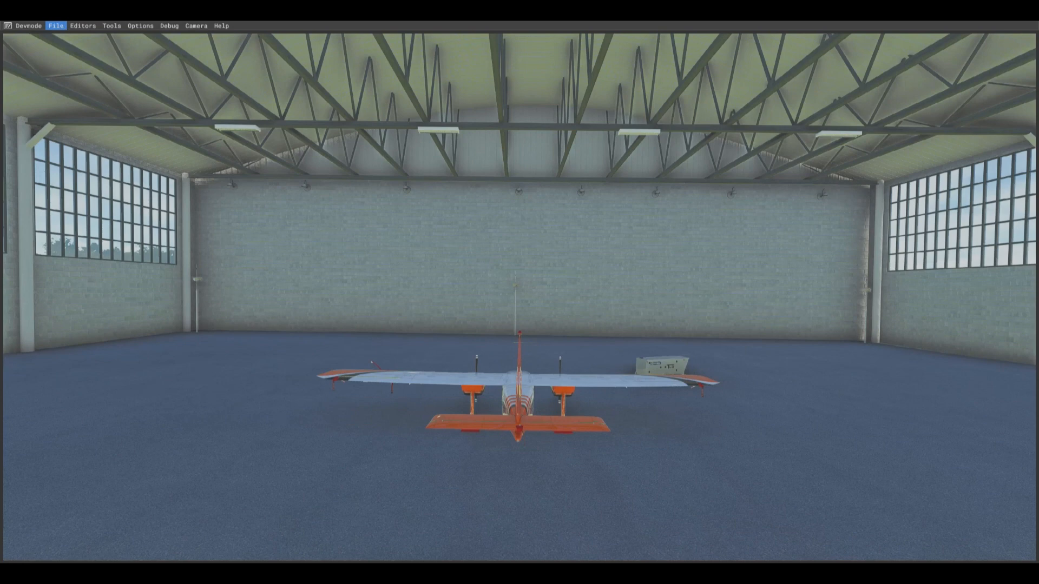
Open the project file Macon-Future-airport.xml from E:\MaconFutureKMCN\Macon-Future-airport
{"action": "left_click", "coordinate": [59, 27]}
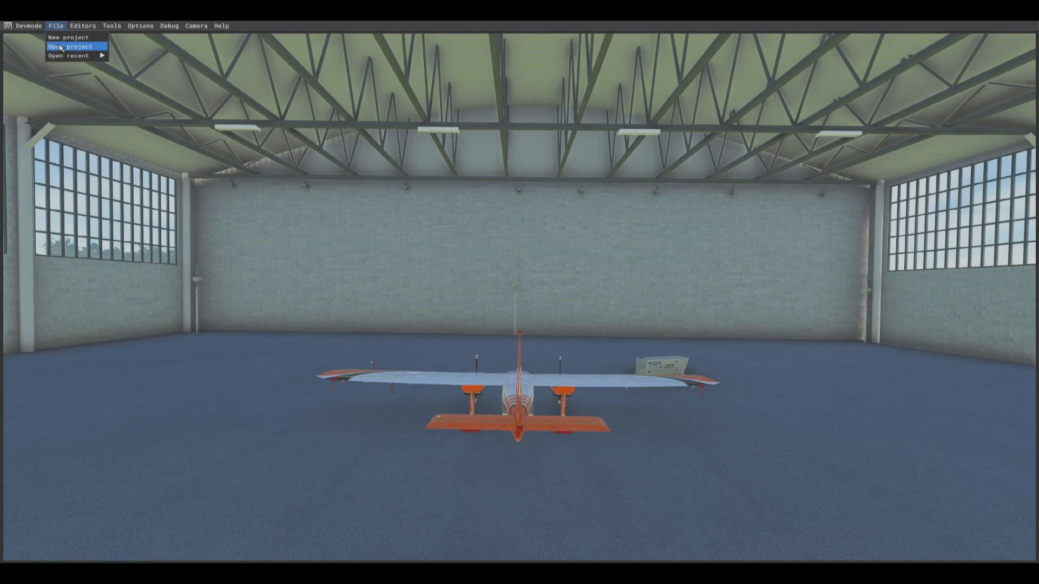
{"action": "left_click", "coordinate": [60, 48]}
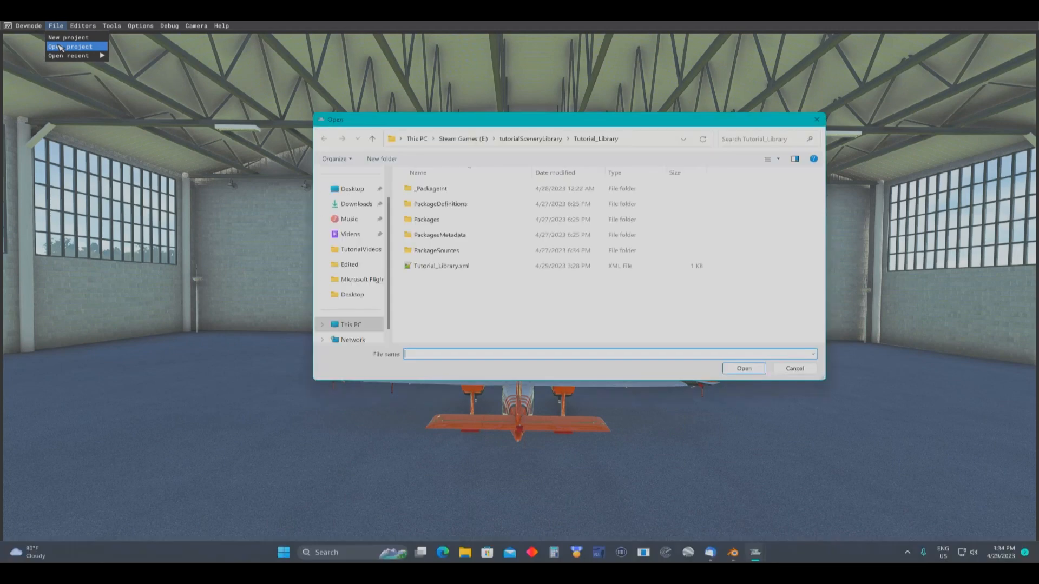
{"action": "left_click", "coordinate": [372, 139]}
{"action": "left_click", "coordinate": [372, 139]}
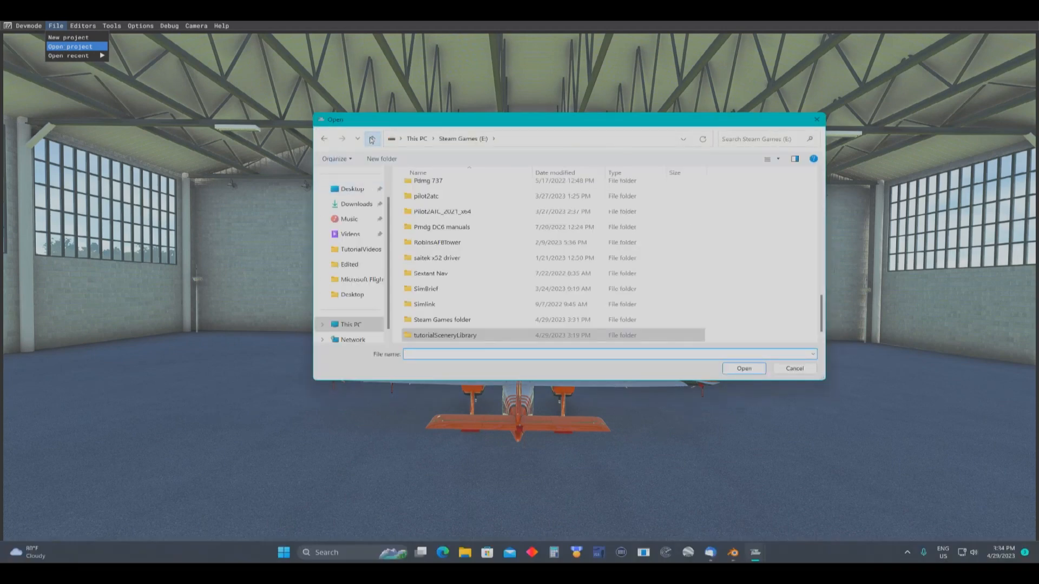
{"action": "scroll", "coordinate": [529, 284], "scroll_direction": "up", "scroll_amount": 6}
{"action": "scroll", "coordinate": [529, 284], "scroll_direction": "up", "scroll_amount": 2}
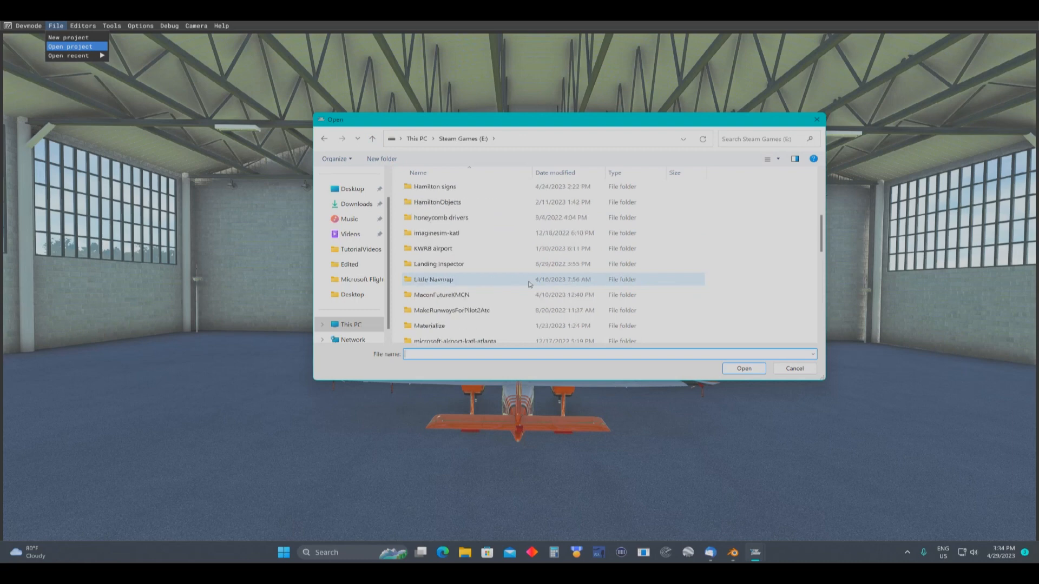
{"action": "double_click", "coordinate": [464, 298]}
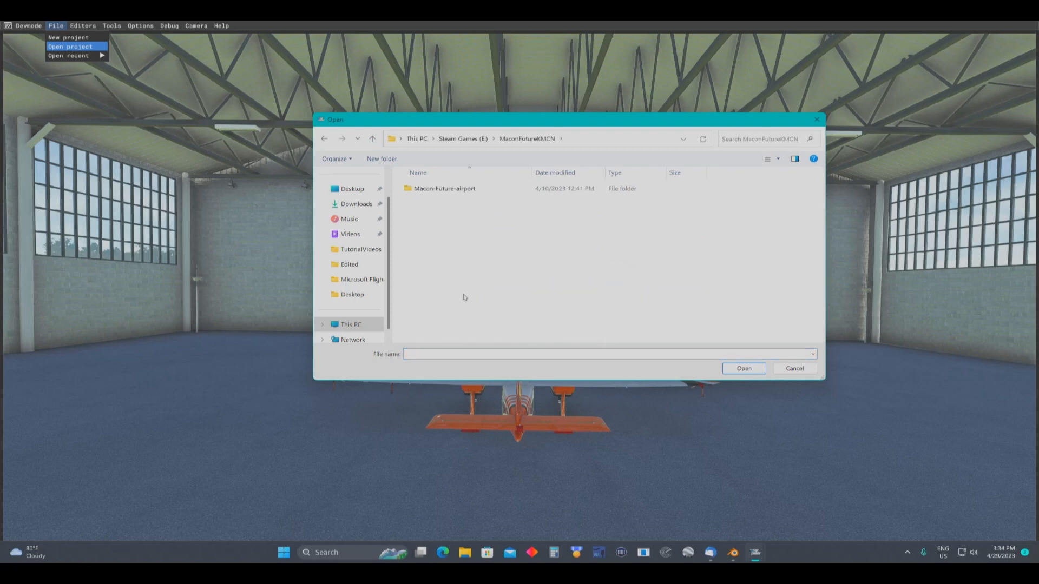
{"action": "double_click", "coordinate": [457, 191]}
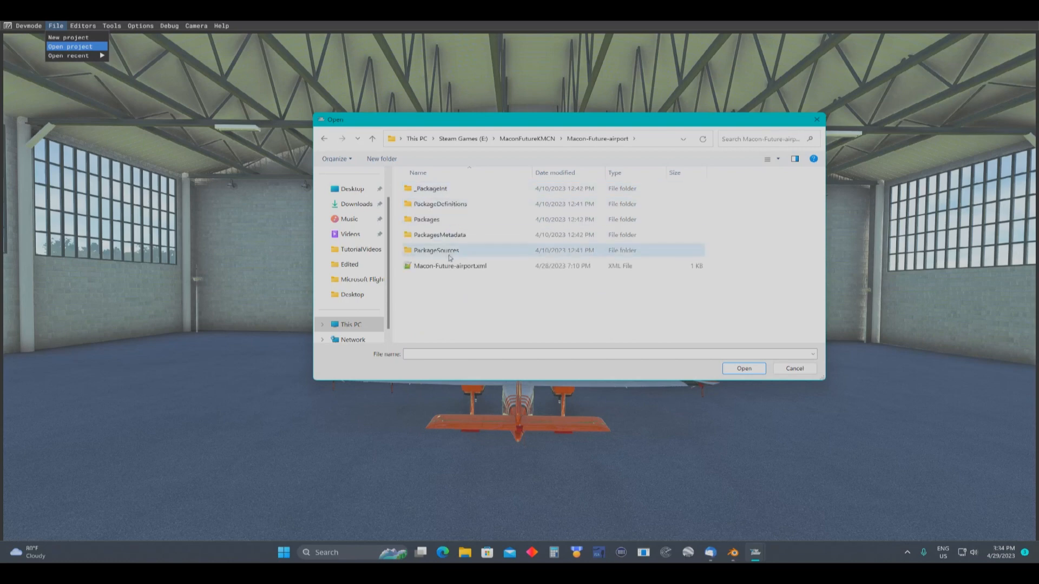
{"action": "double_click", "coordinate": [449, 266]}
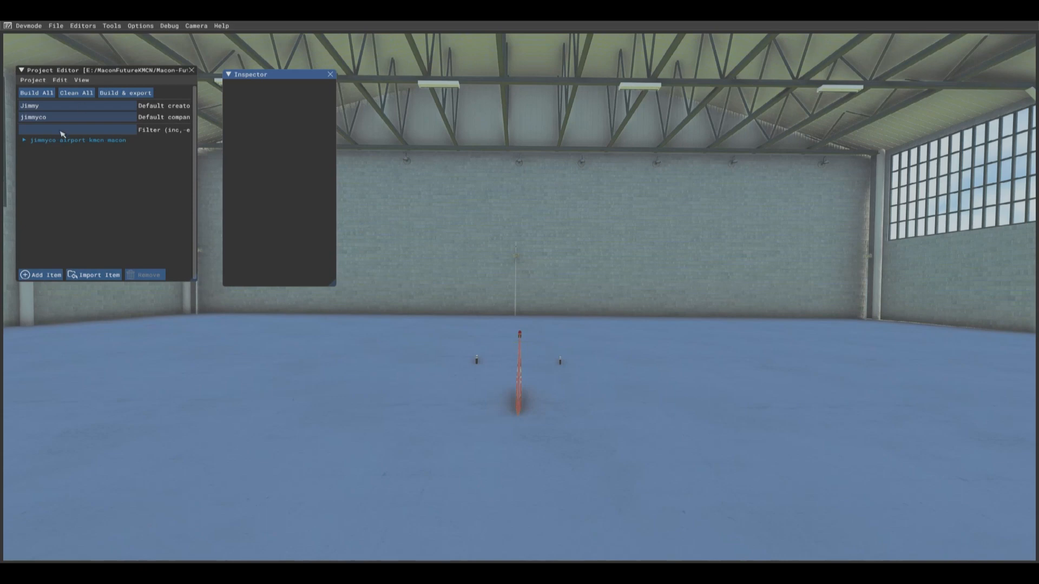
Expand the airport-kmcn-macon package and load its scenery asset group in the Scenery Editor
{"action": "left_click", "coordinate": [26, 141]}
{"action": "left_click", "coordinate": [37, 150]}
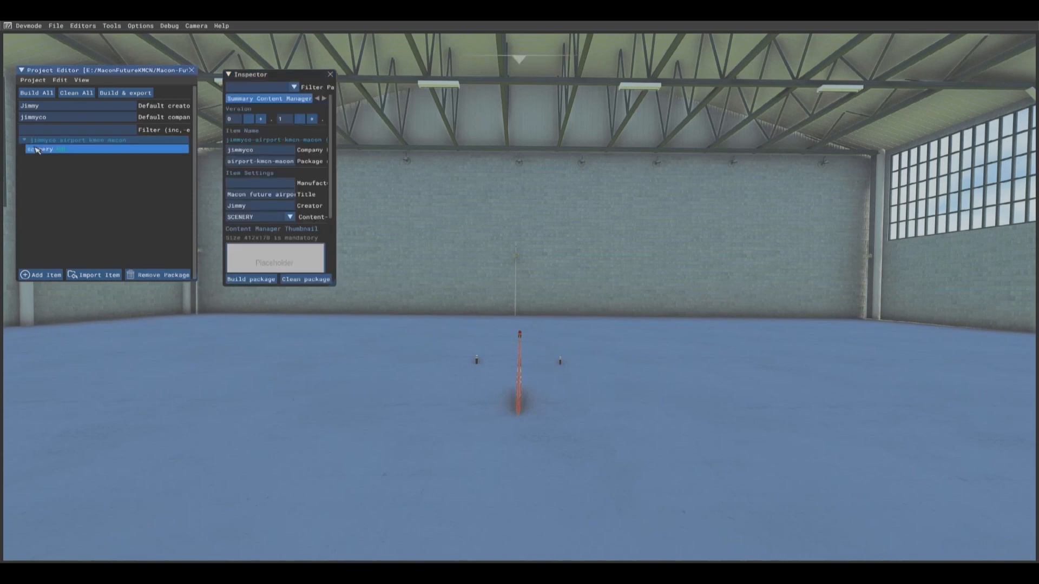
{"action": "left_click", "coordinate": [254, 132]}
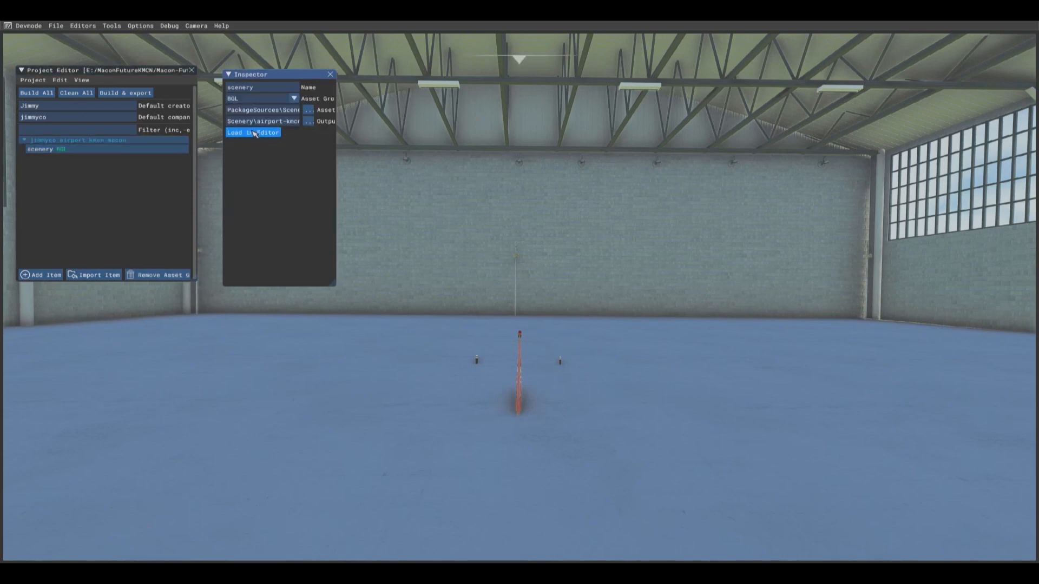
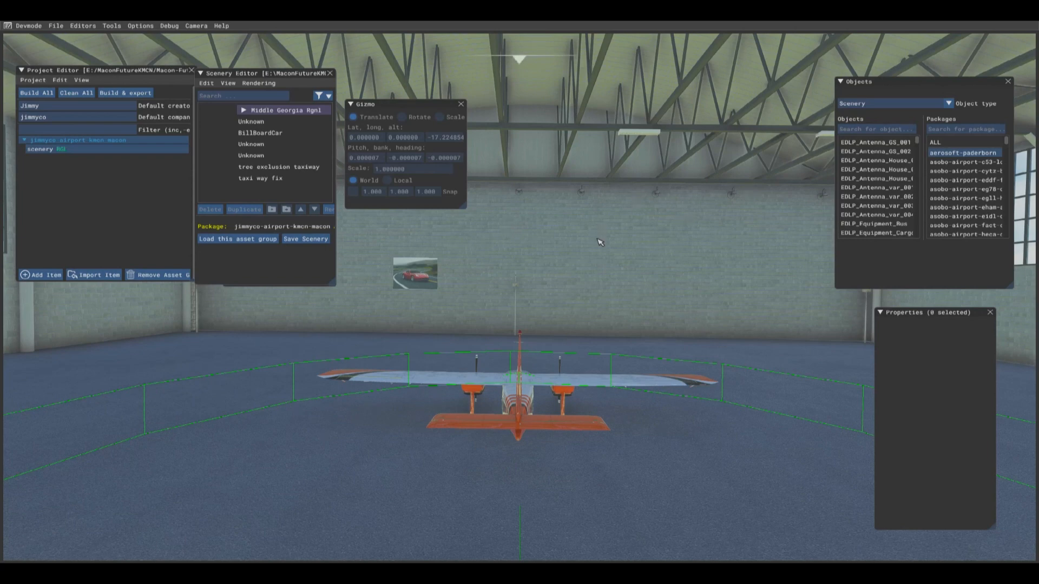
Delete the existing BillBoardCar object mounted on the hangar wall
{"action": "right_click_drag", "start_coordinate": [600, 242], "coordinate": [601, 242]}
{"action": "key", "text": "w"}
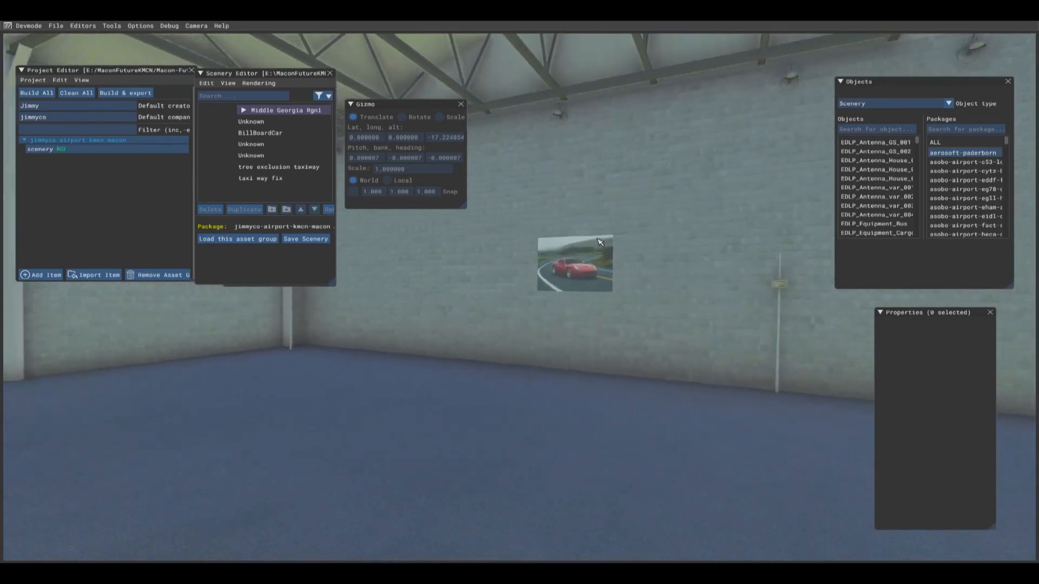
{"action": "key", "text": "w"}
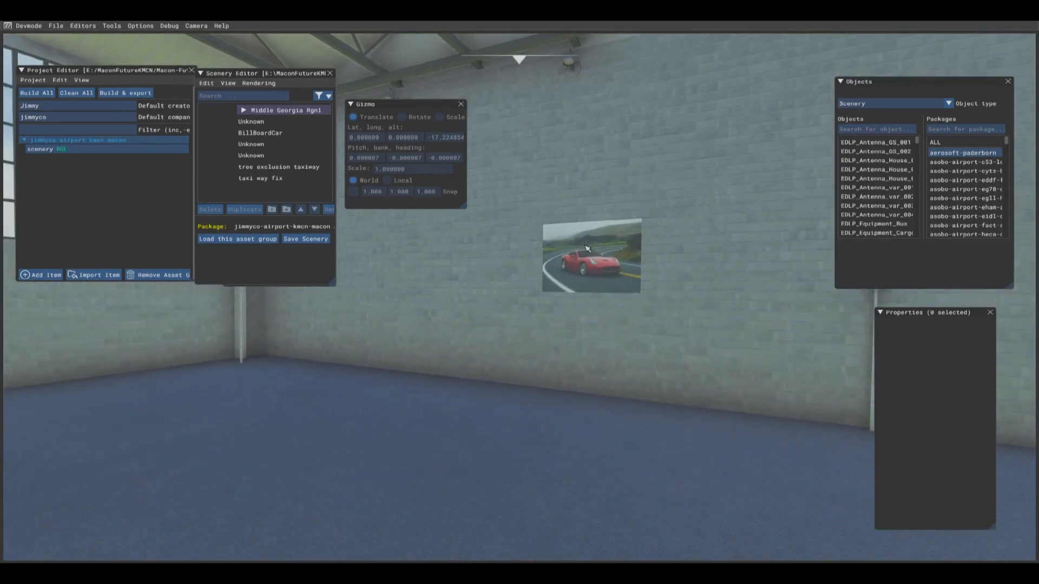
{"action": "left_click", "coordinate": [587, 247]}
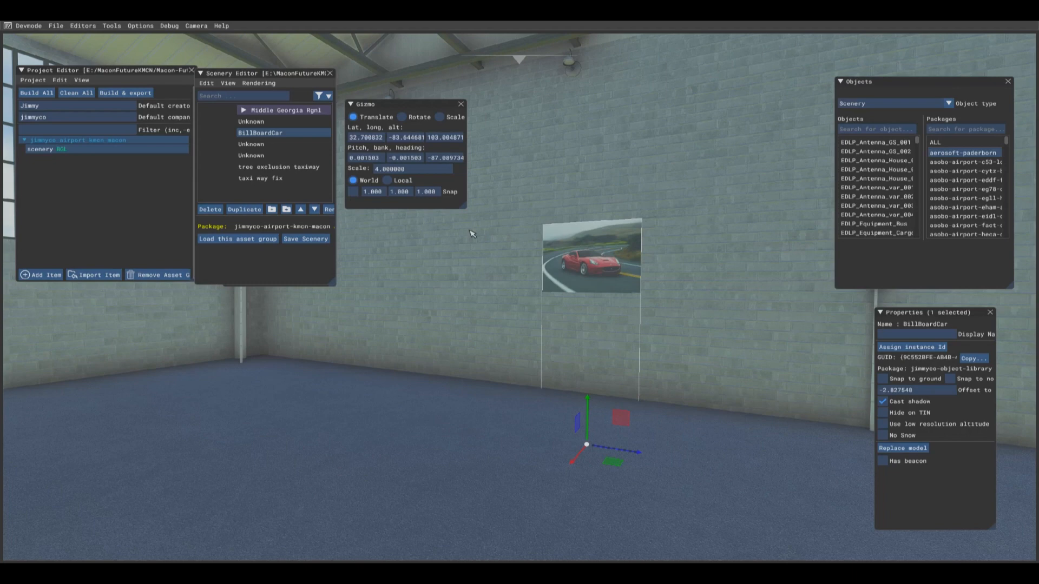
{"action": "left_click", "coordinate": [210, 210]}
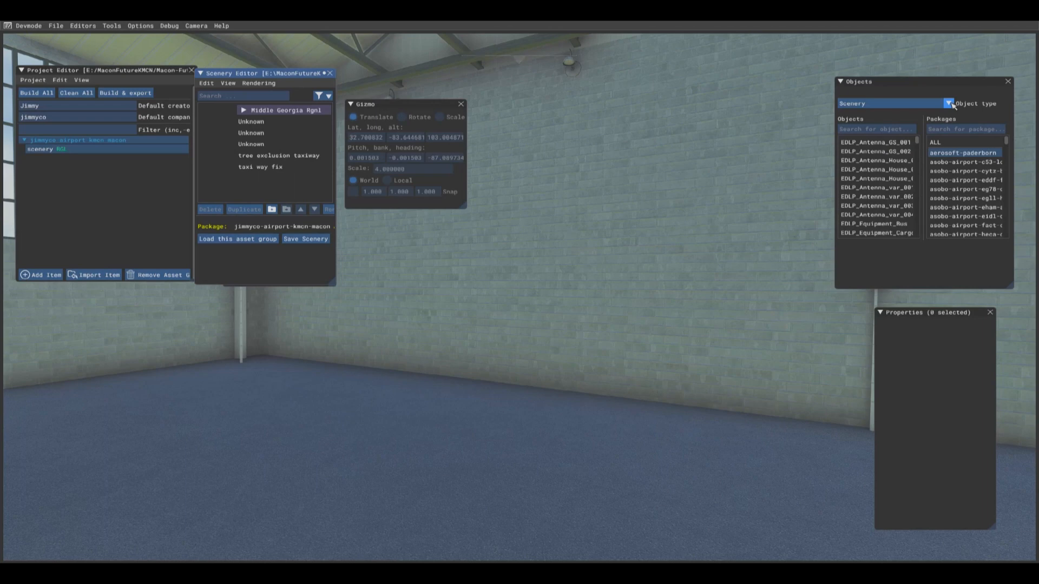
List Scenery objects from all packages and filter them by "bill"
{"action": "left_click", "coordinate": [949, 104]}
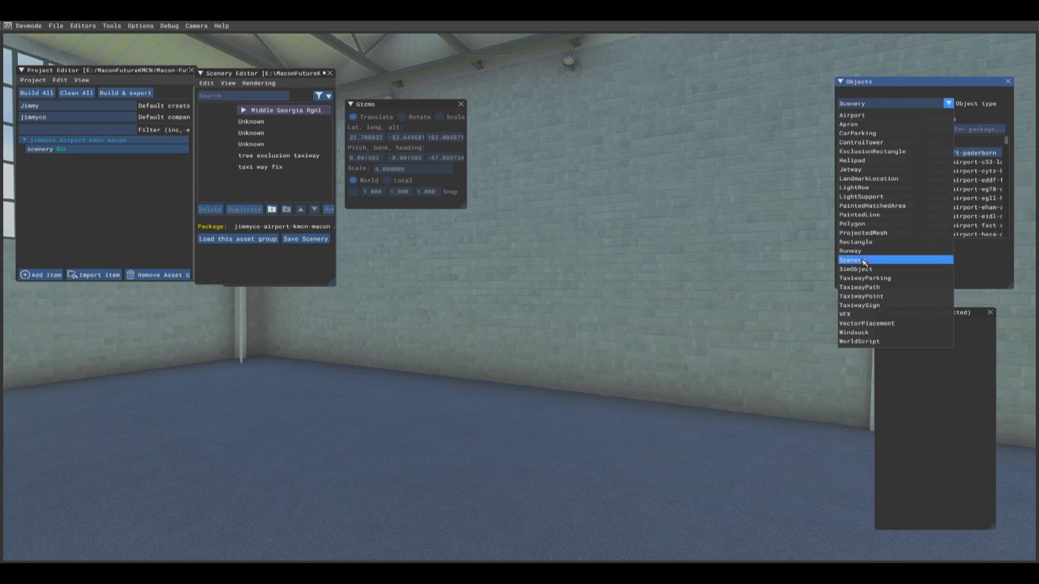
{"action": "left_click", "coordinate": [864, 262]}
{"action": "left_click", "coordinate": [952, 143]}
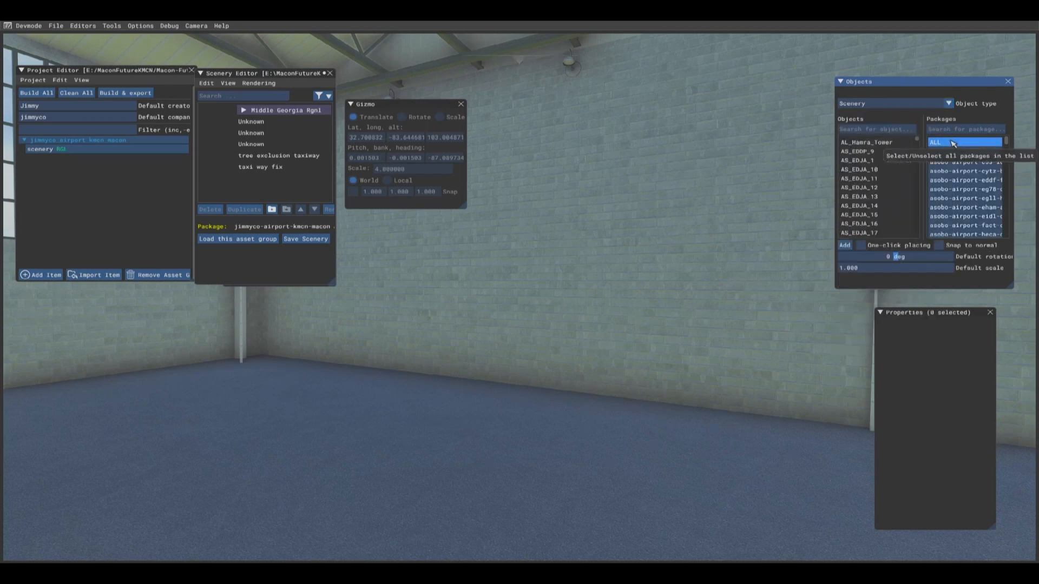
{"action": "left_click", "coordinate": [876, 131]}
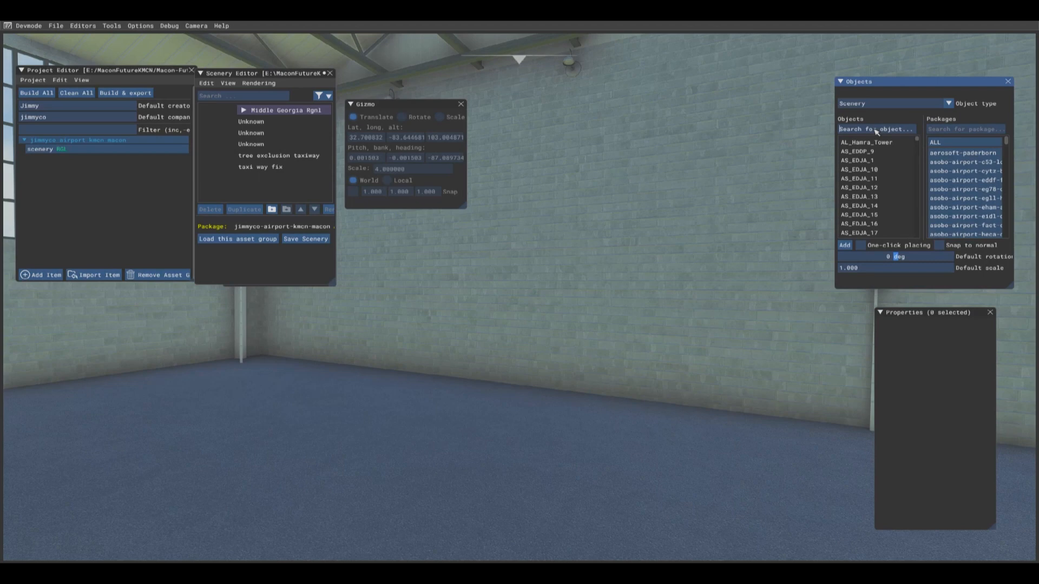
{"action": "type", "text": "bill"}
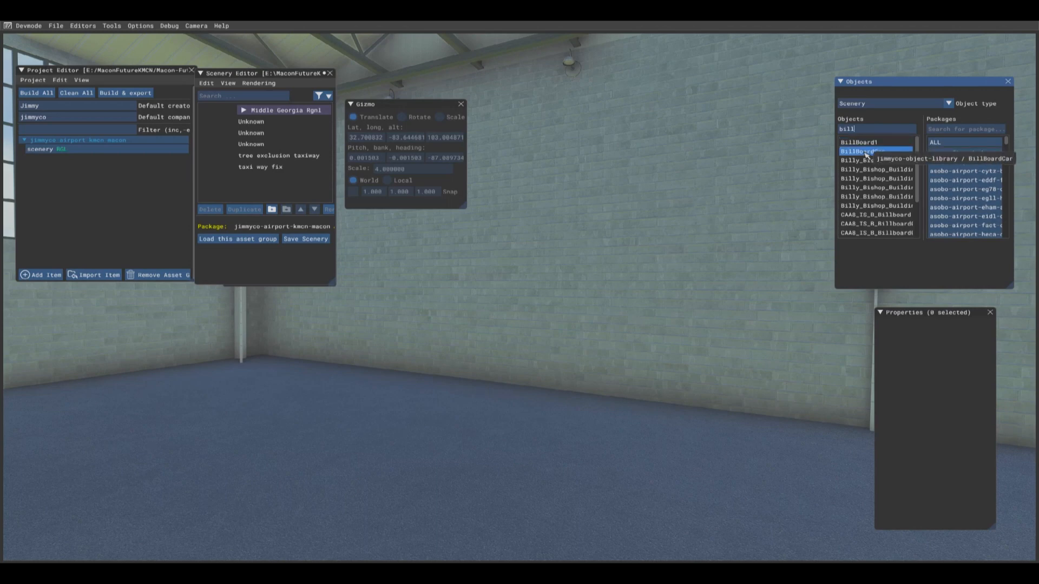
Place a BillBoardCar from jimmyco-object-library on the hangar floor with one-click placing, and disable its Snap to ground option
{"action": "left_click", "coordinate": [866, 152]}
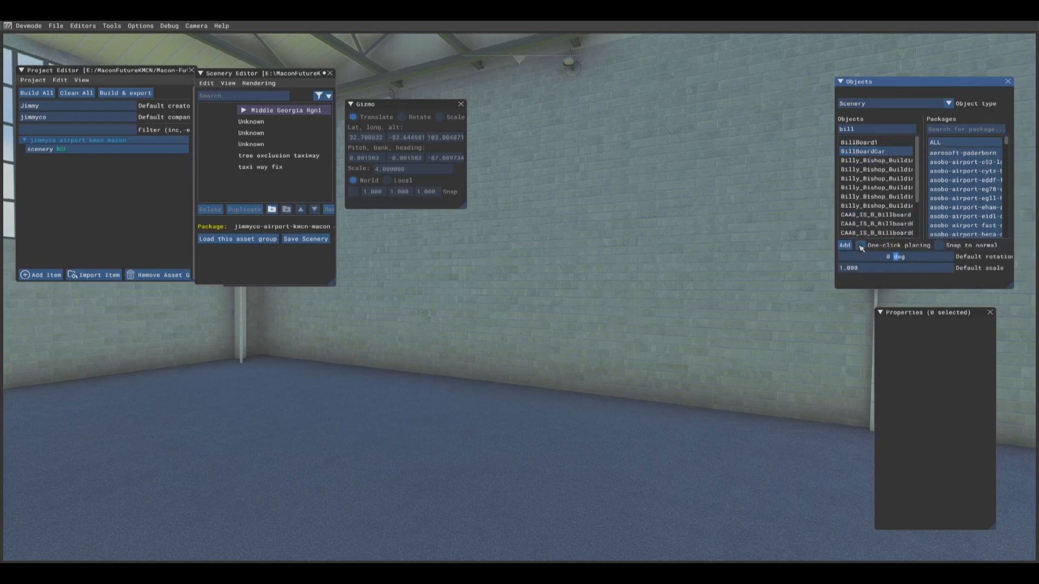
{"action": "left_click", "coordinate": [861, 246]}
{"action": "left_click", "coordinate": [397, 504]}
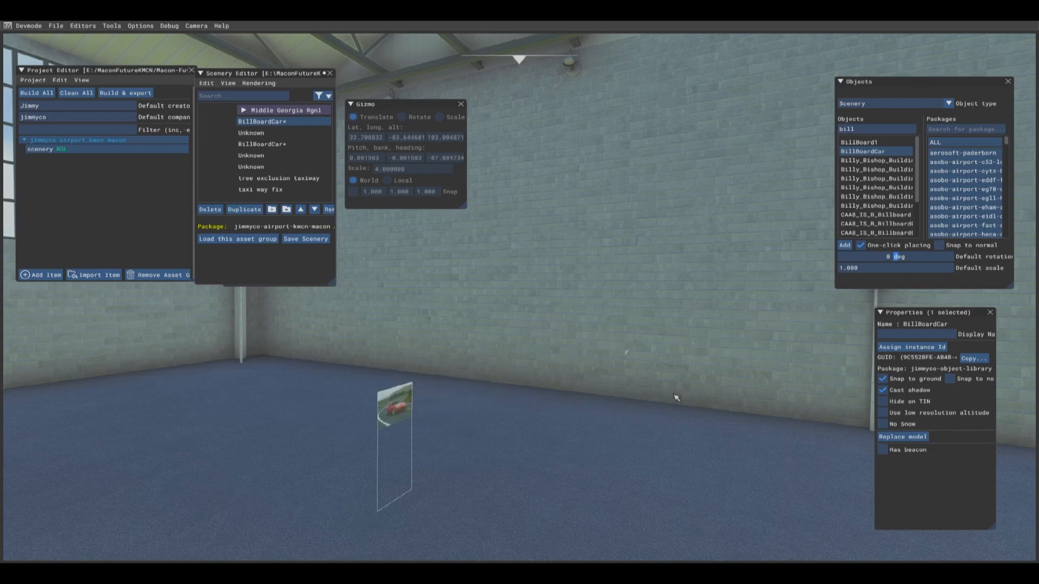
{"action": "left_click", "coordinate": [883, 379]}
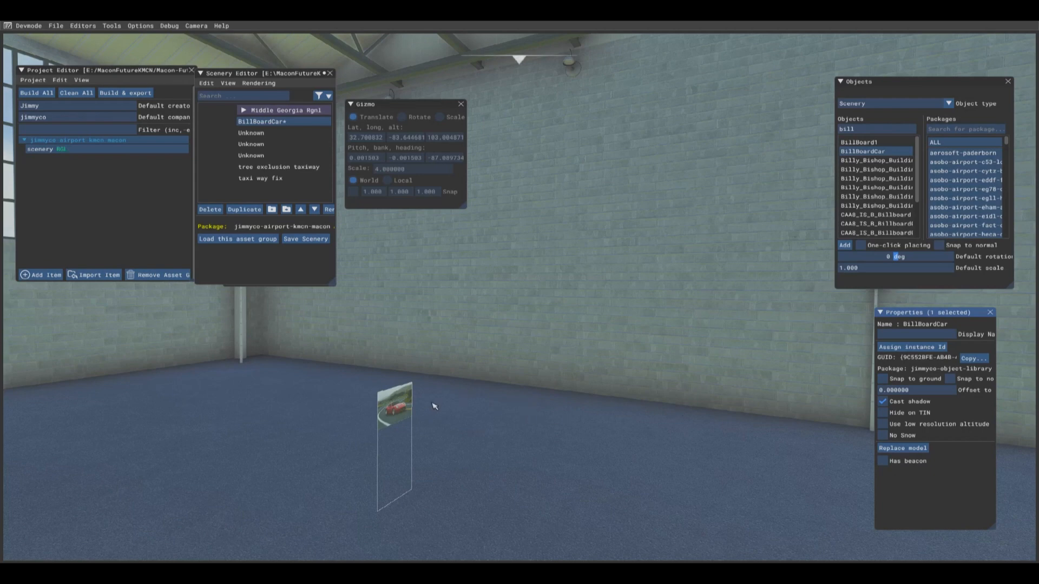
Shift the new billboard horizontally across the hangar floor and rotate it to a heading of about -72 degrees
{"action": "key", "text": "a"}
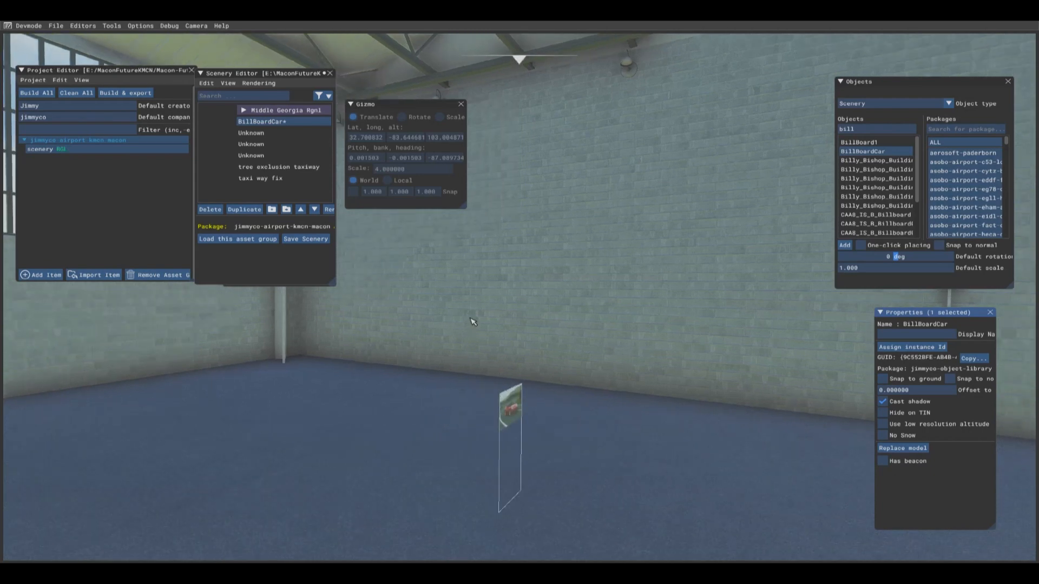
{"action": "right_click_drag", "start_coordinate": [486, 316], "coordinate": [489, 319]}
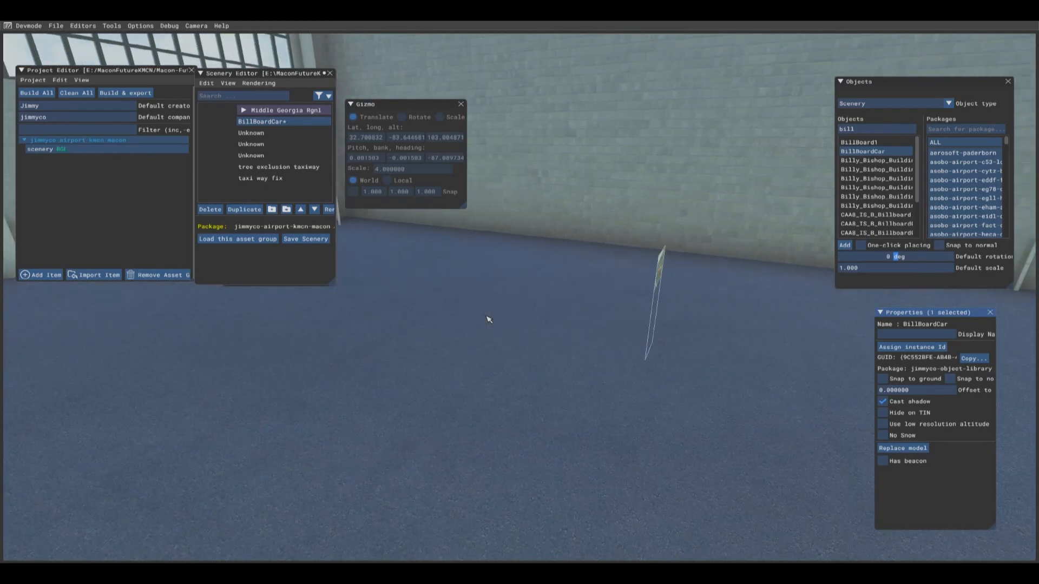
{"action": "left_click", "coordinate": [660, 270]}
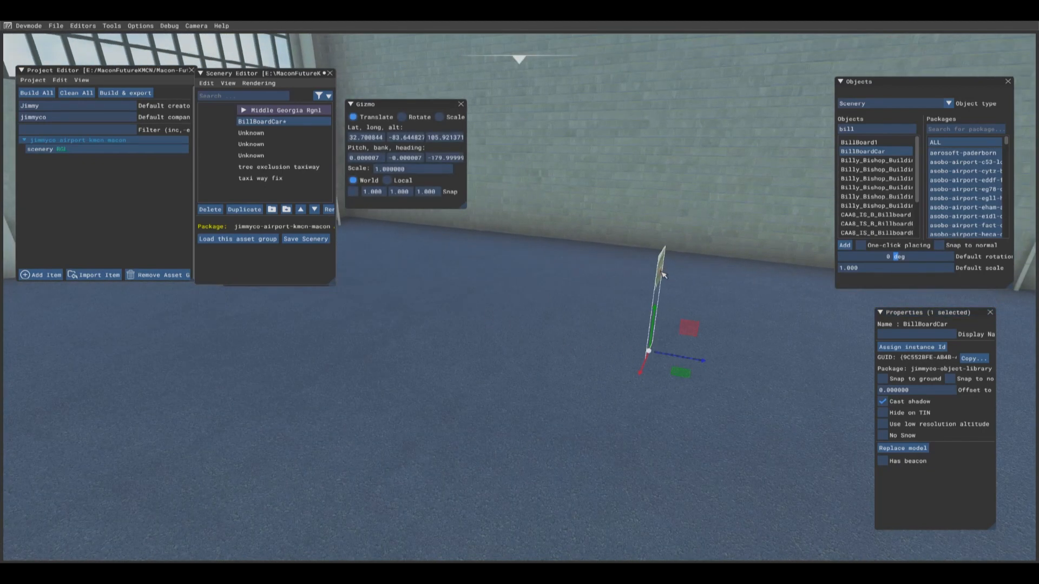
{"action": "left_click_drag", "start_coordinate": [693, 372], "coordinate": [669, 328]}
{"action": "left_click", "coordinate": [409, 118]}
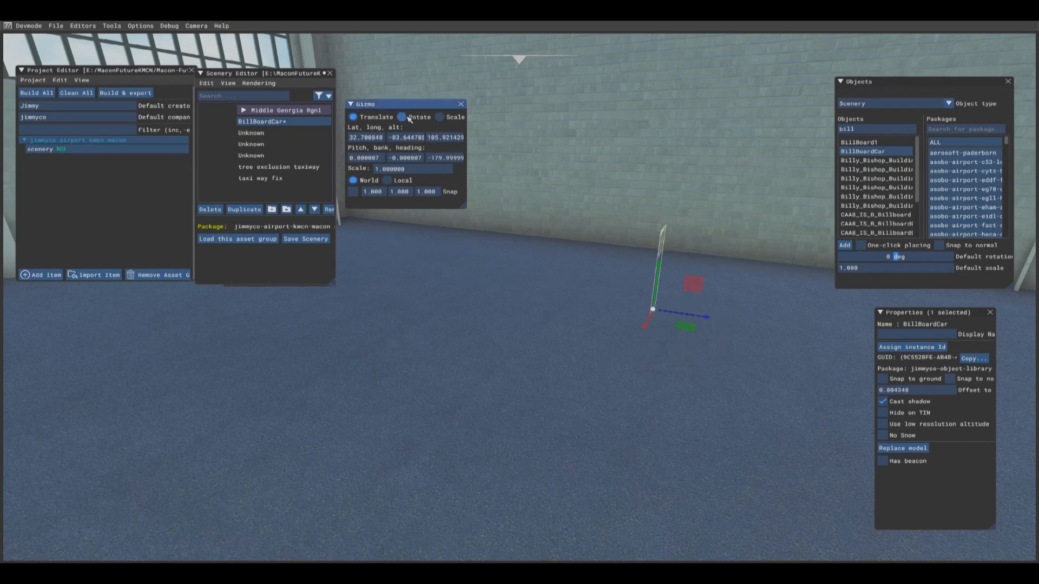
{"action": "left_click_drag", "start_coordinate": [691, 331], "coordinate": [549, 317]}
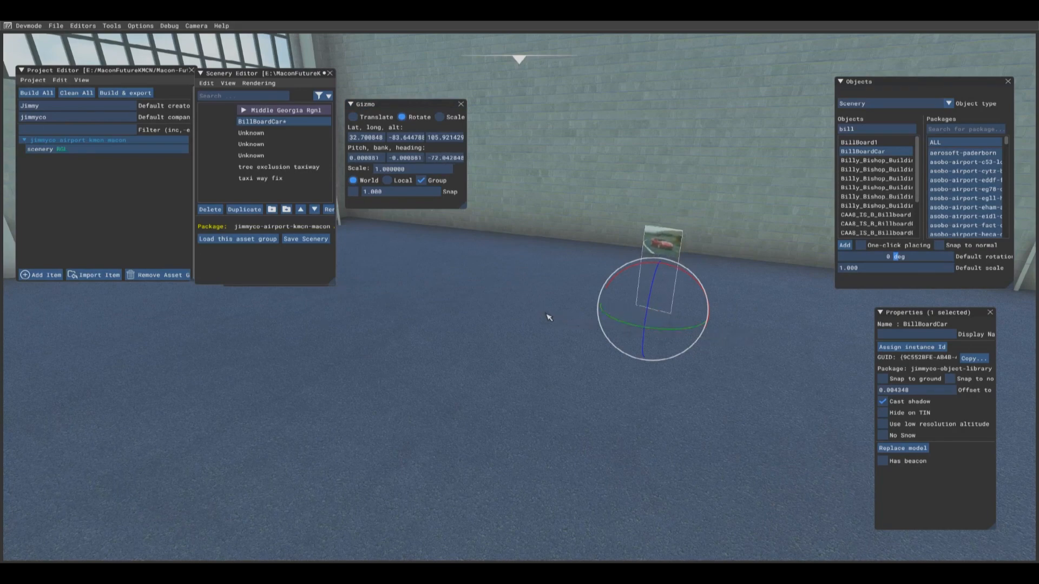
Set the billboard's scale to 3
{"action": "right_click_drag", "start_coordinate": [547, 315], "coordinate": [550, 317]}
{"action": "key", "text": "w"}
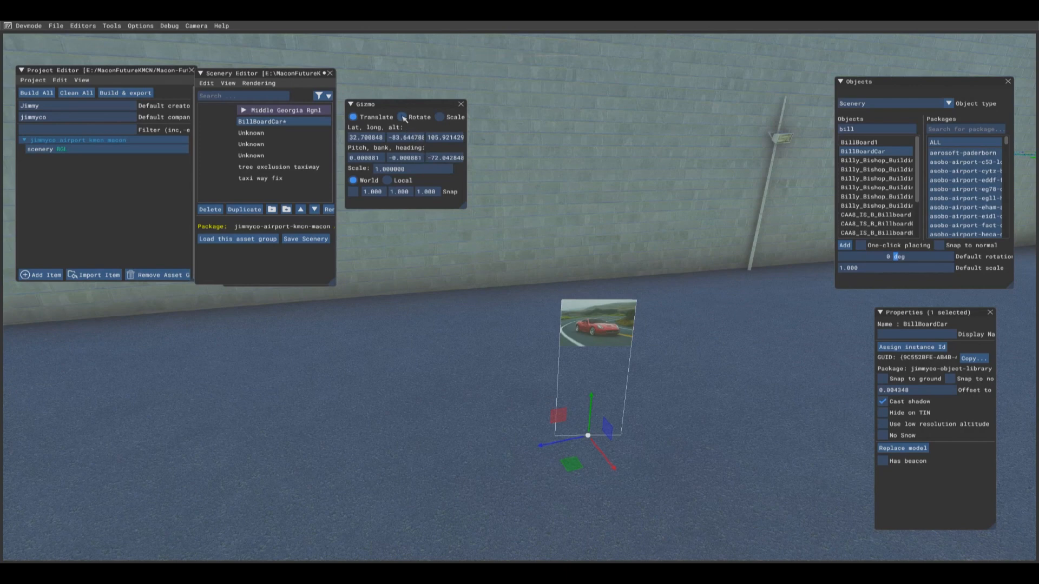
{"action": "left_click", "coordinate": [440, 118]}
{"action": "double_click", "coordinate": [407, 170]}
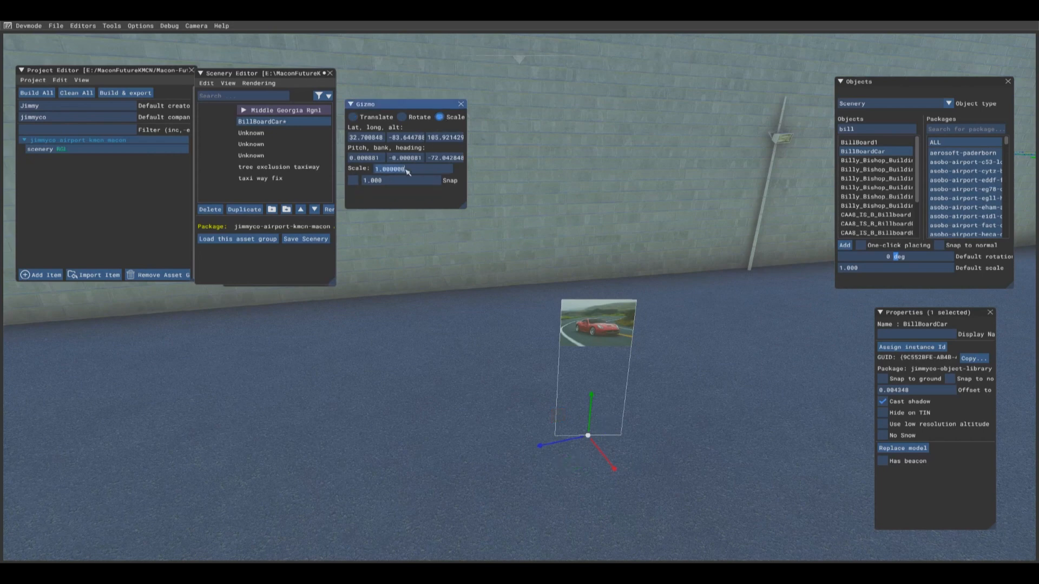
{"action": "type", "text": "3"}
{"action": "key", "text": "Return"}
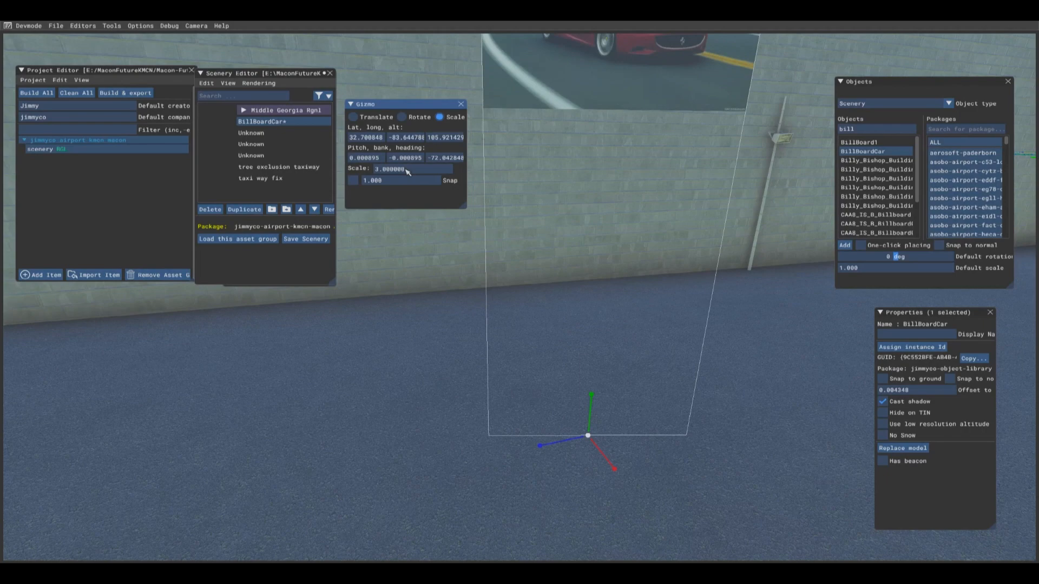
Rotate the enlarged billboard parallel to the hangar's brick wall, to a heading of about -89 degrees
{"action": "key", "text": "r"}
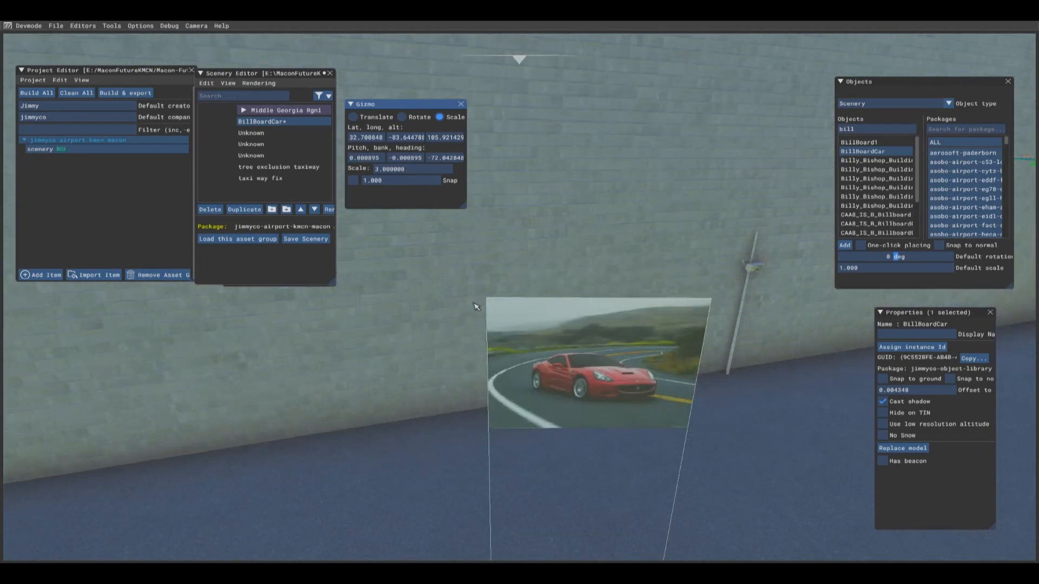
{"action": "key", "text": "KP_4"}
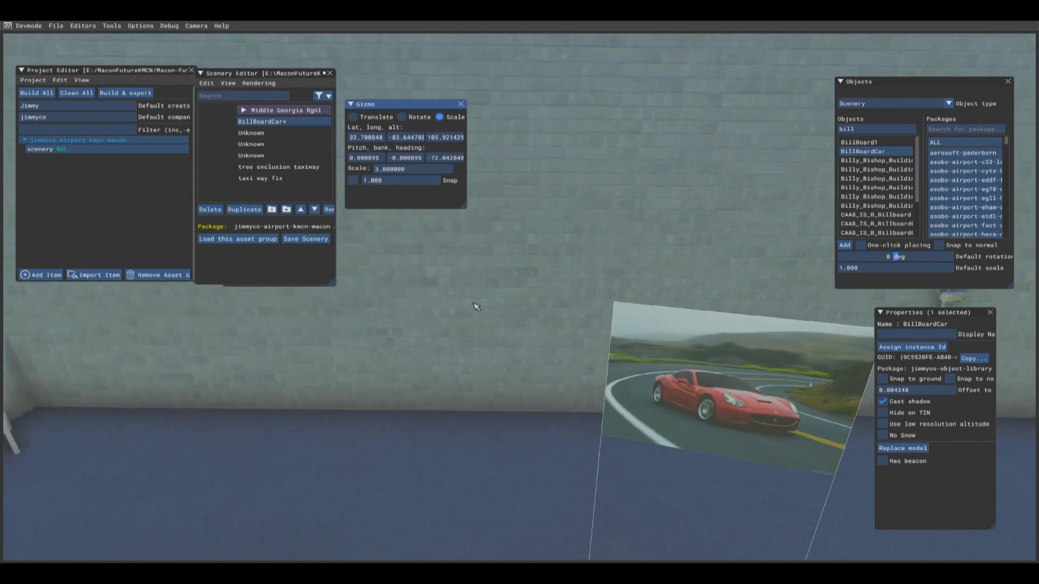
{"action": "key", "text": "d"}
{"action": "key", "text": "KP_4"}
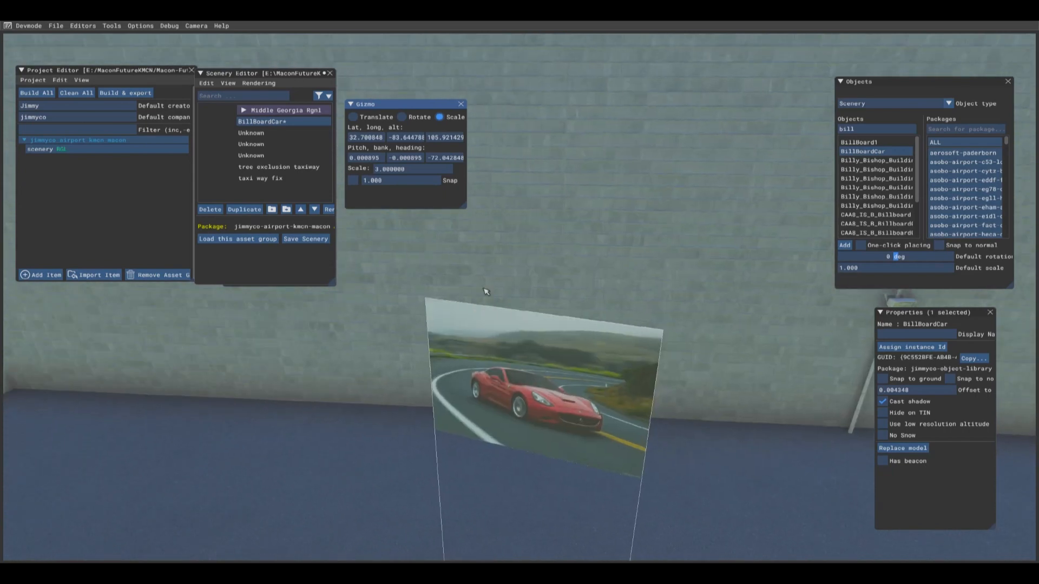
{"action": "left_click", "coordinate": [409, 120]}
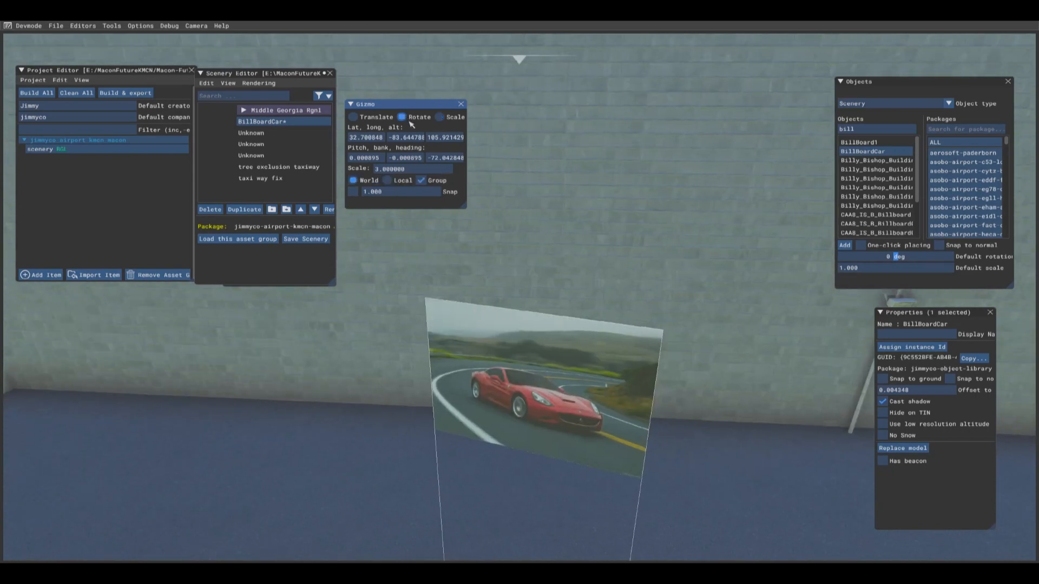
{"action": "key", "text": "s"}
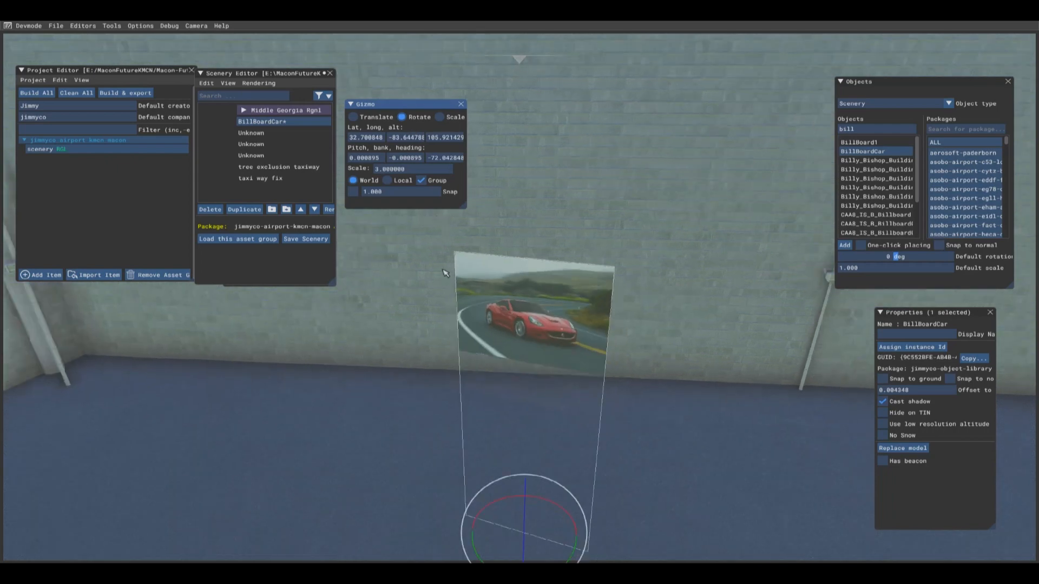
{"action": "key", "text": "s"}
{"action": "left_click_drag", "start_coordinate": [508, 493], "coordinate": [739, 425]}
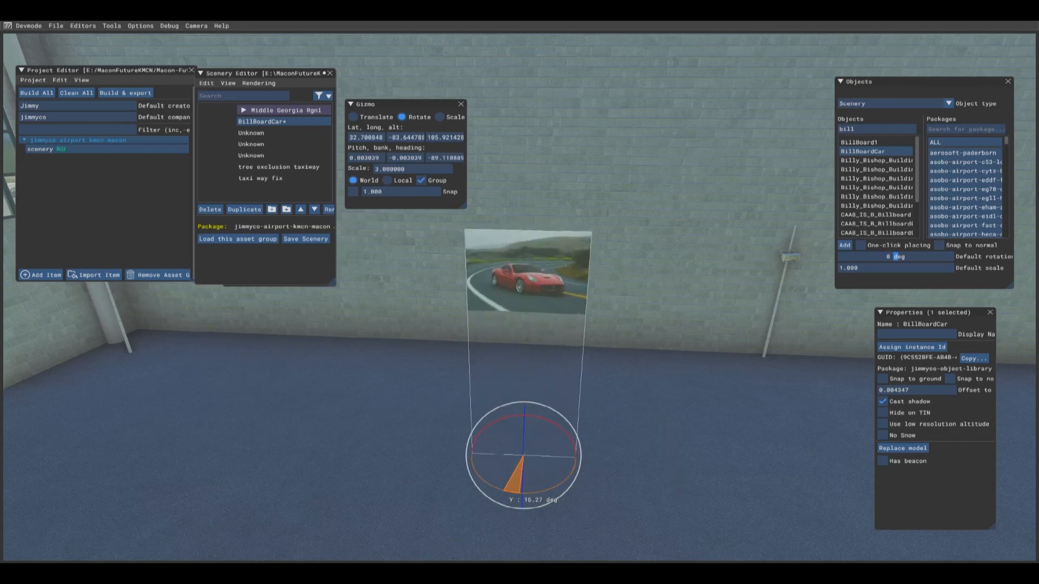
Move the BillBoardCar across the hangar floor until it stands against the brick wall, and deselect it
{"action": "left_click", "coordinate": [353, 117]}
{"action": "left_click_drag", "start_coordinate": [560, 481], "coordinate": [594, 364]}
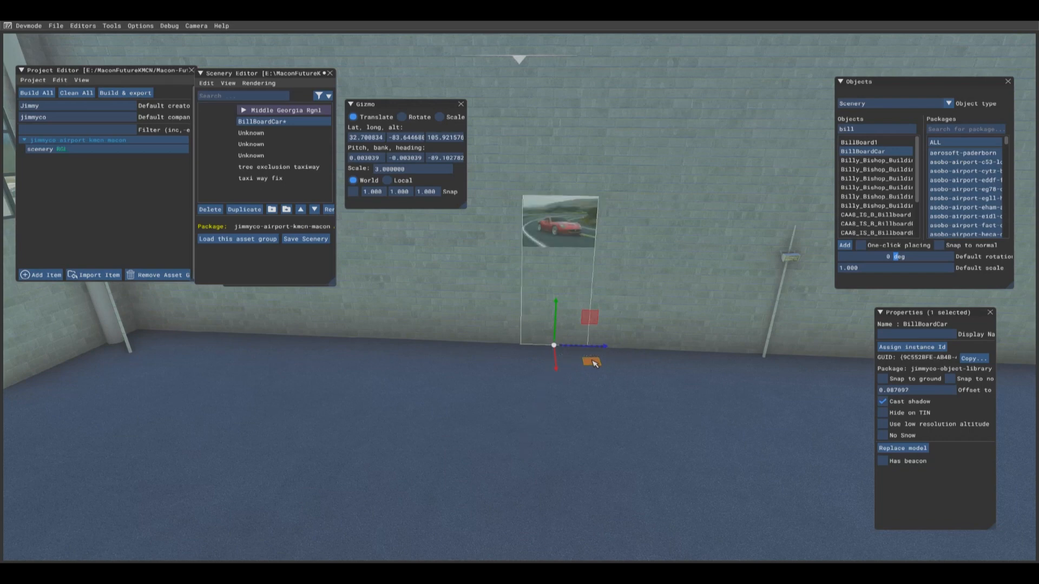
{"action": "left_click", "coordinate": [449, 407]}
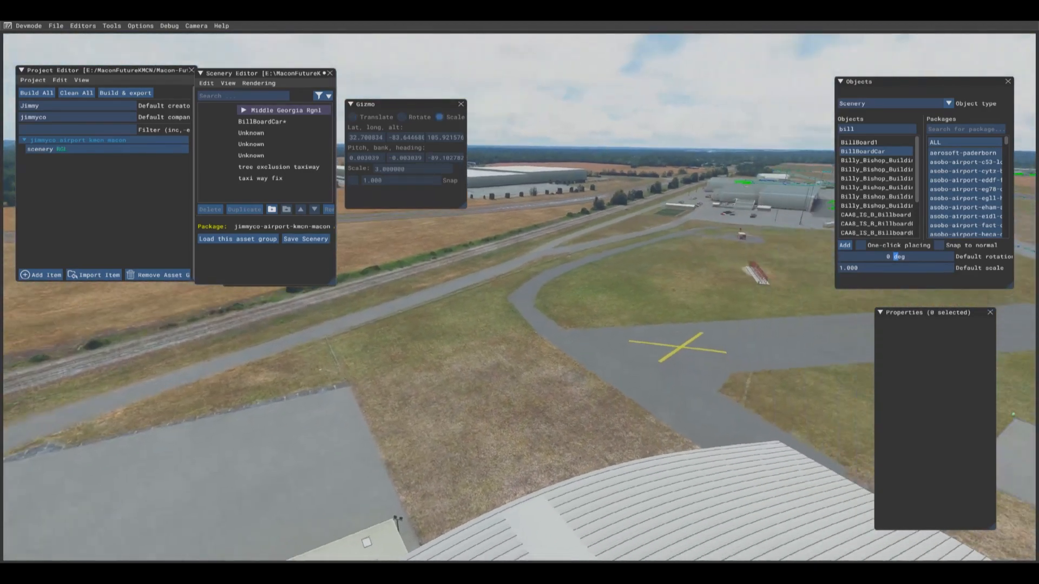
{"action": "key", "text": "w"}
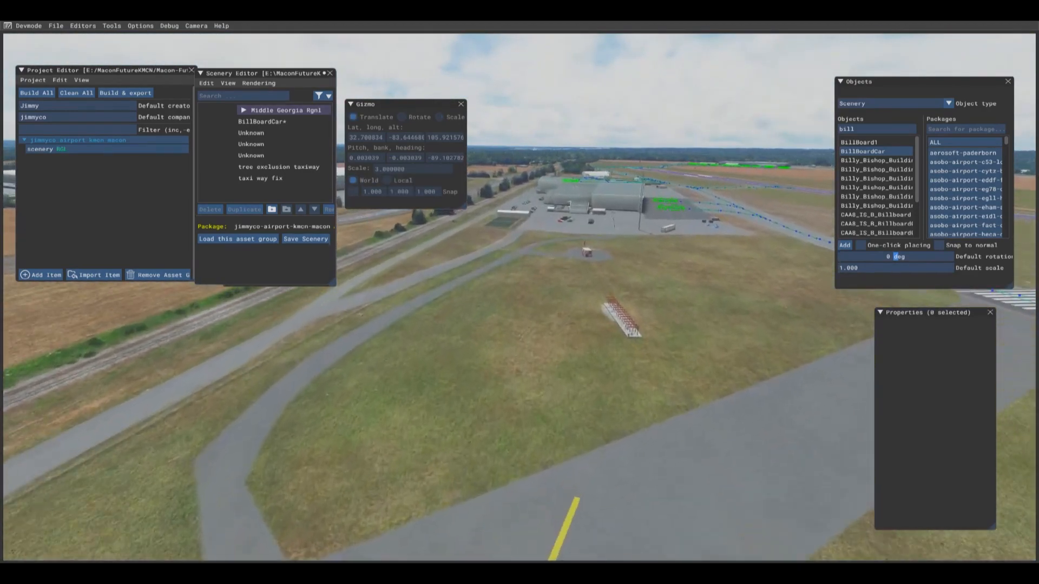
{"action": "key", "text": "w"}
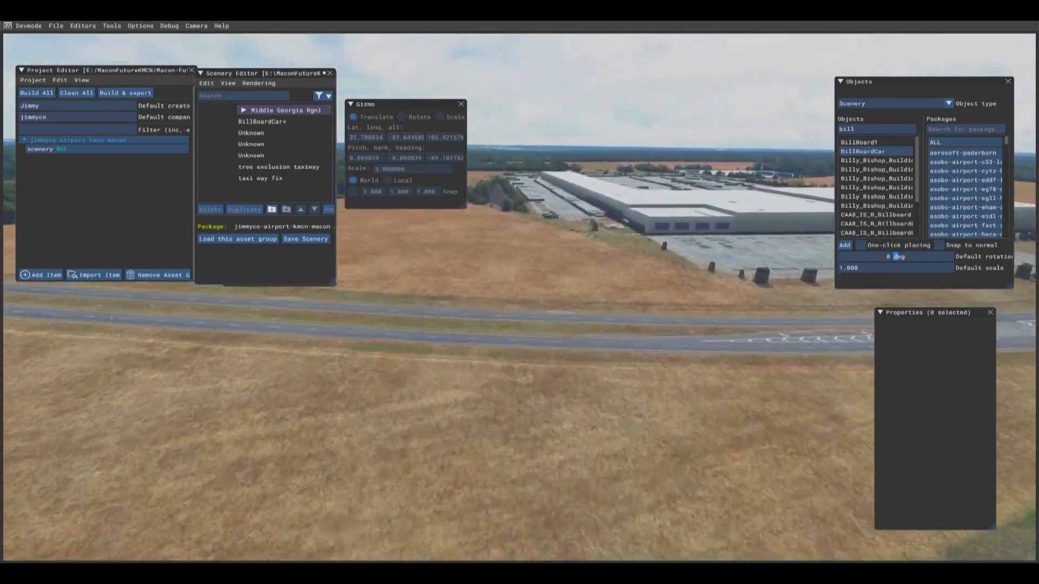
{"action": "key", "text": "w"}
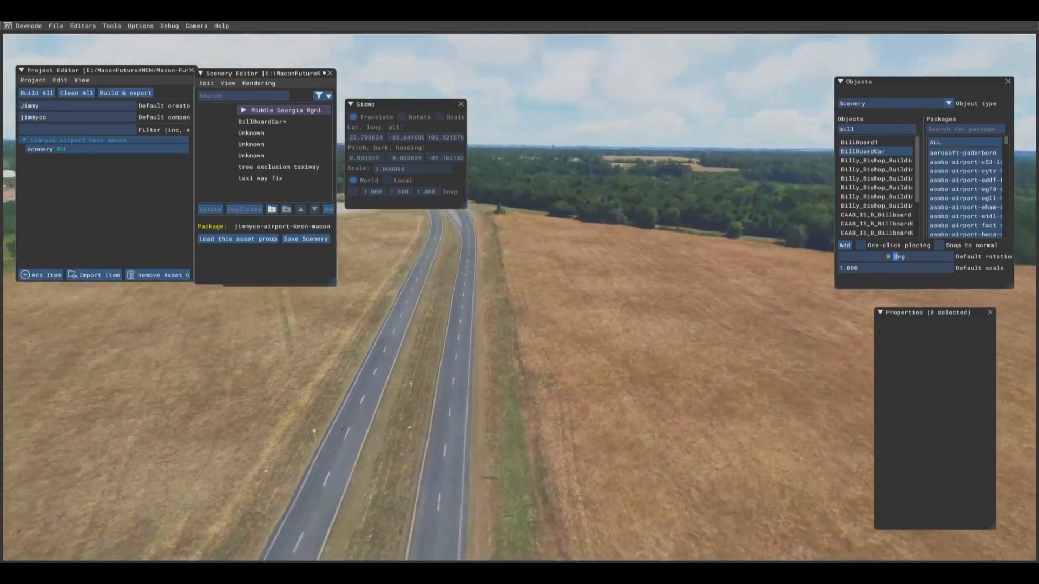
{"action": "key", "text": "w"}
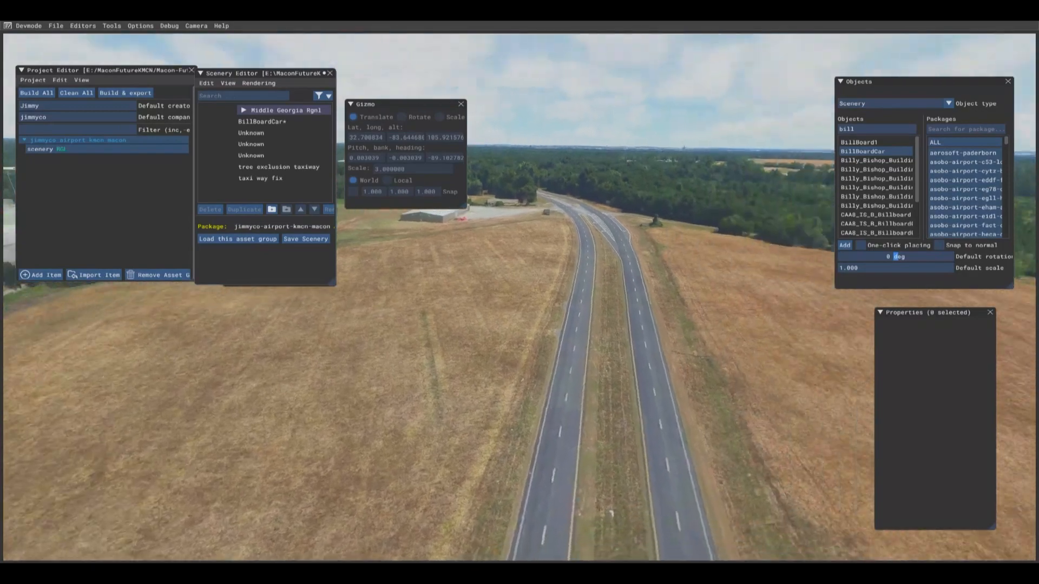
{"action": "key", "text": "w"}
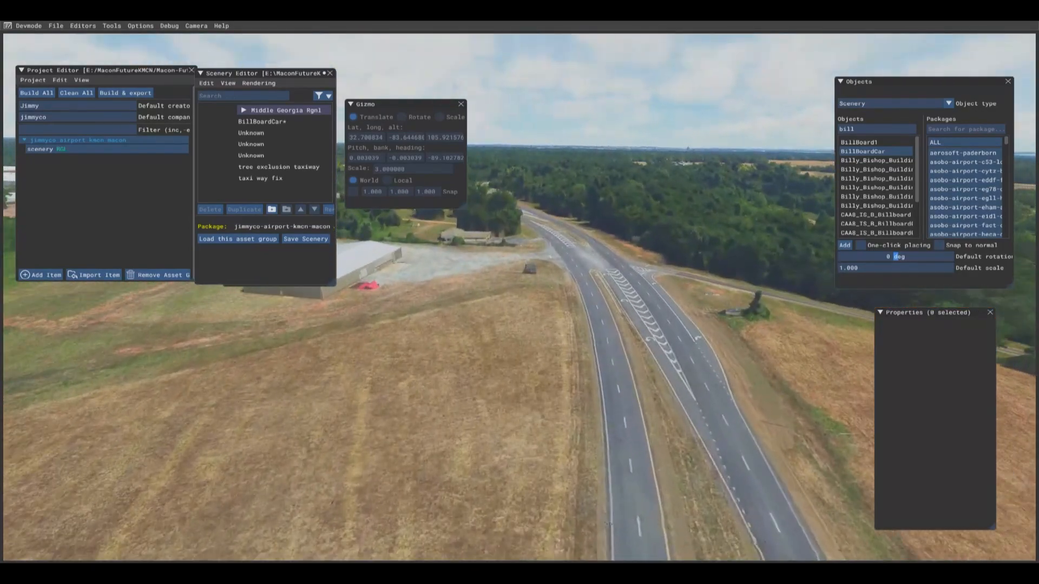
{"action": "key", "text": "Insert"}
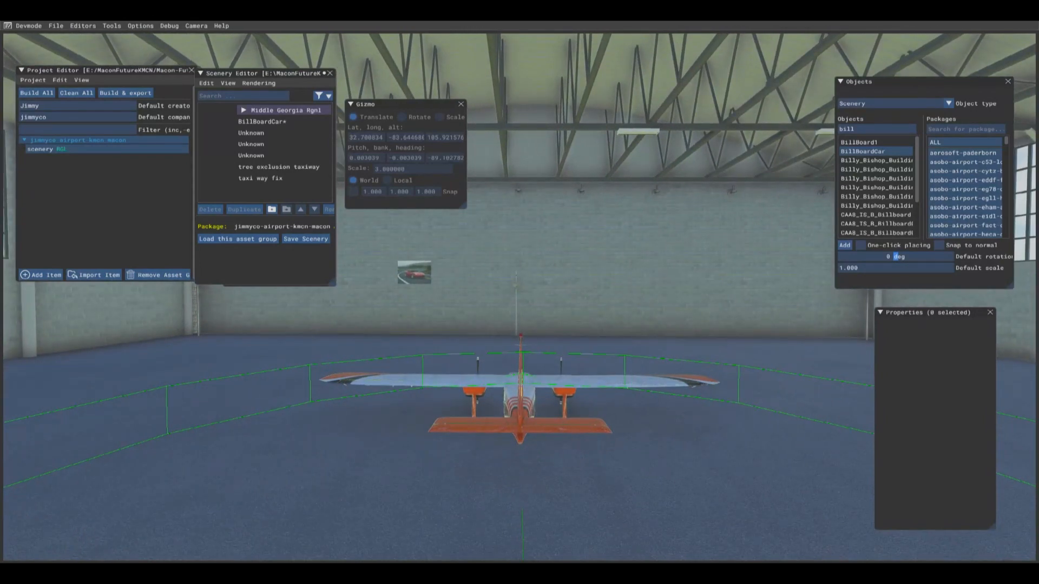
Place a BillBoard1 on the grass beside the divided highway with one-click placing, and turn one-click placing off
{"action": "key", "text": "r"}
{"action": "key", "text": "w"}
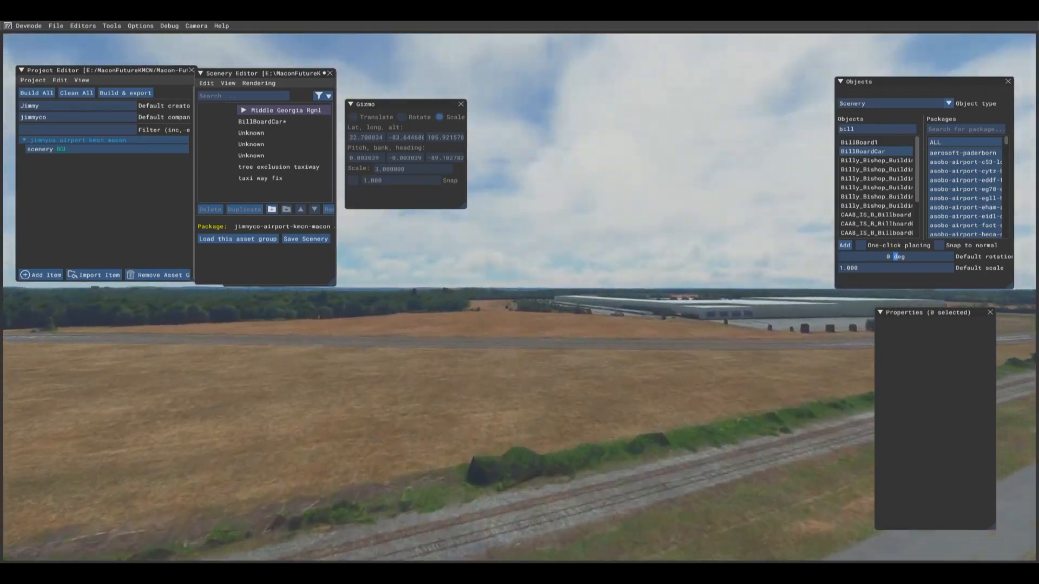
{"action": "key", "text": "w"}
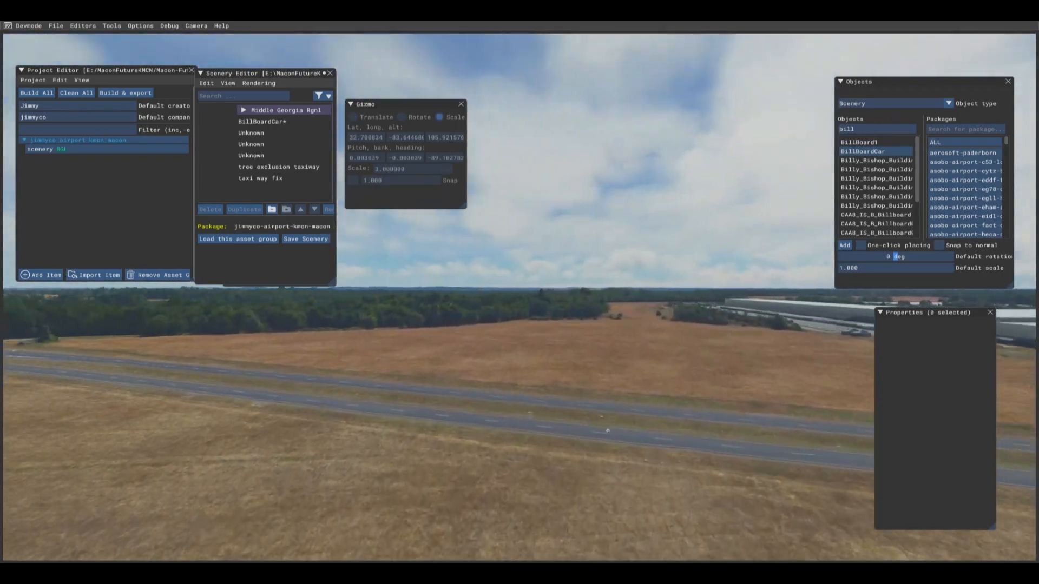
{"action": "key", "text": "w"}
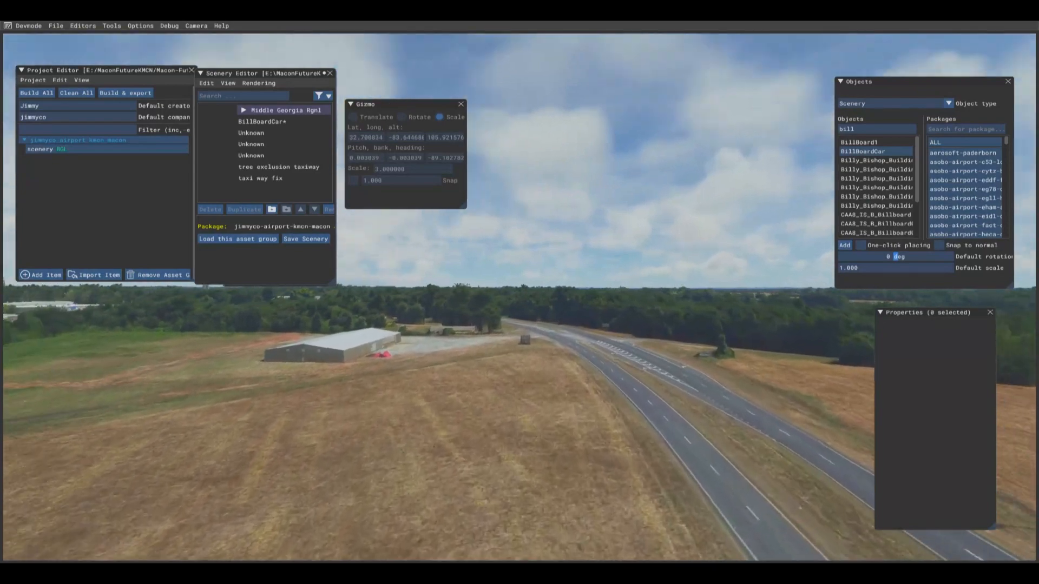
{"action": "key", "text": "w"}
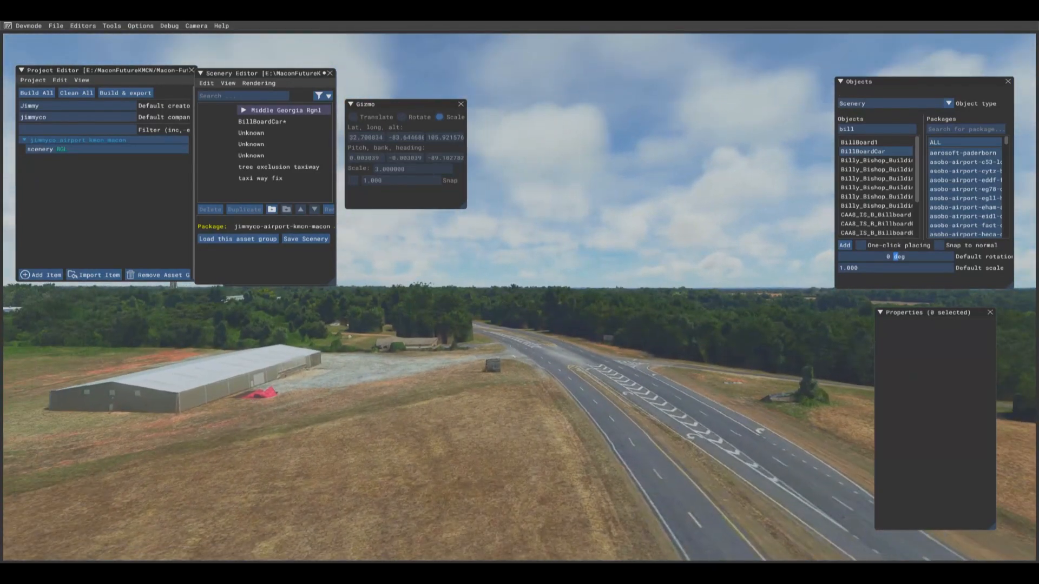
{"action": "key", "text": "f"}
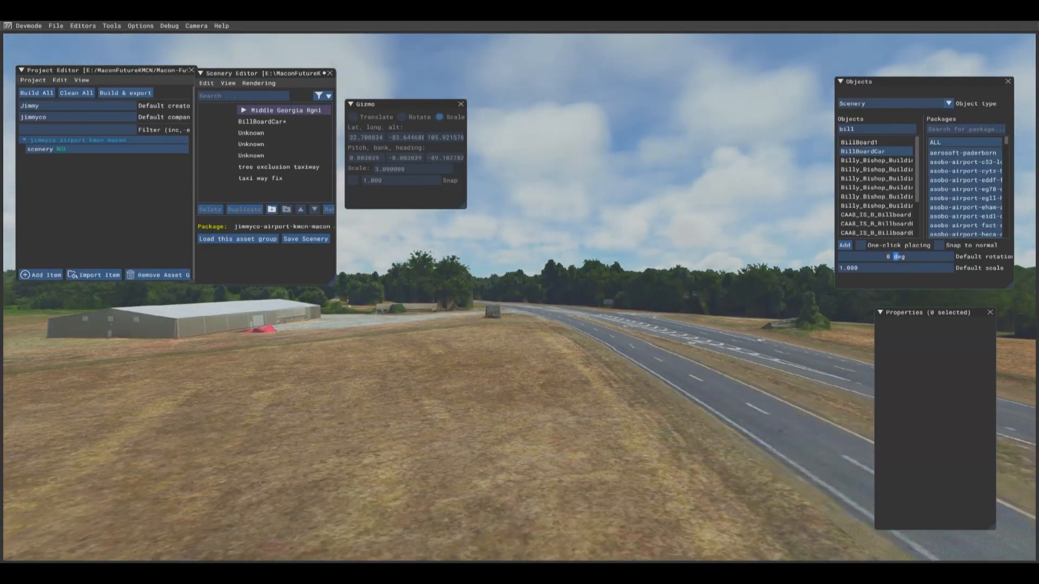
{"action": "left_click", "coordinate": [857, 143]}
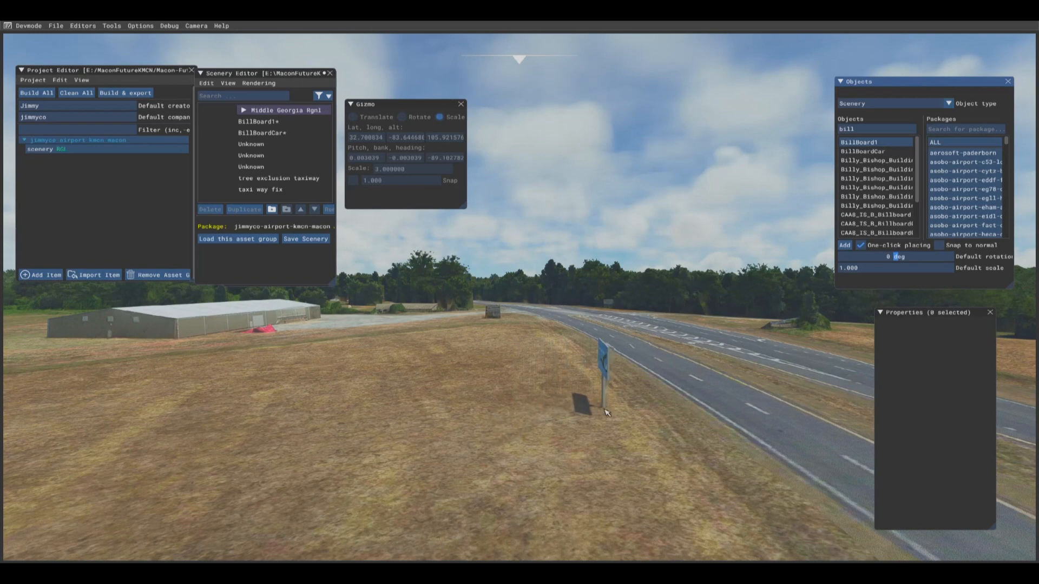
{"action": "left_click", "coordinate": [607, 412]}
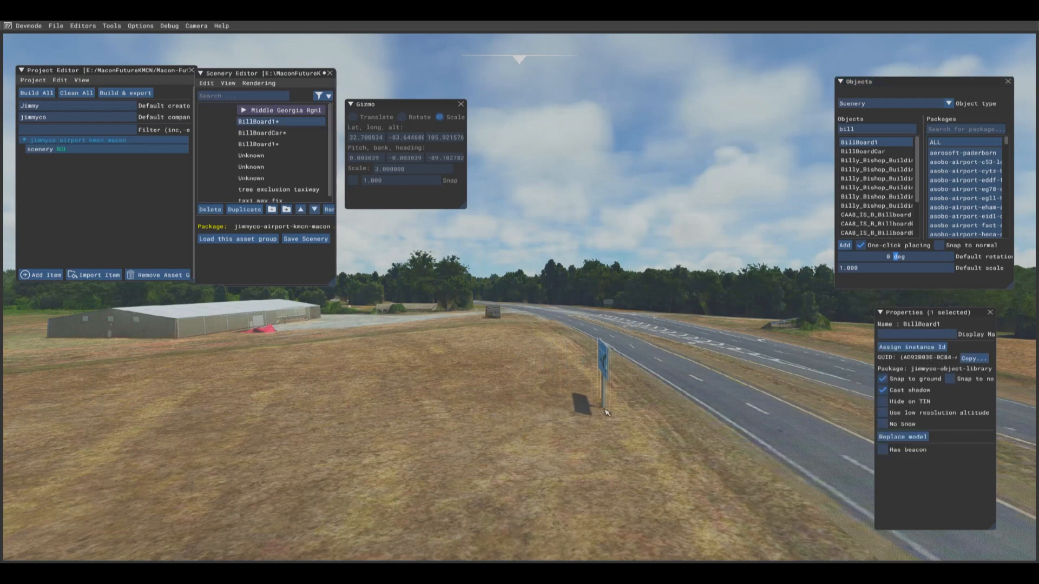
{"action": "left_click", "coordinate": [861, 246]}
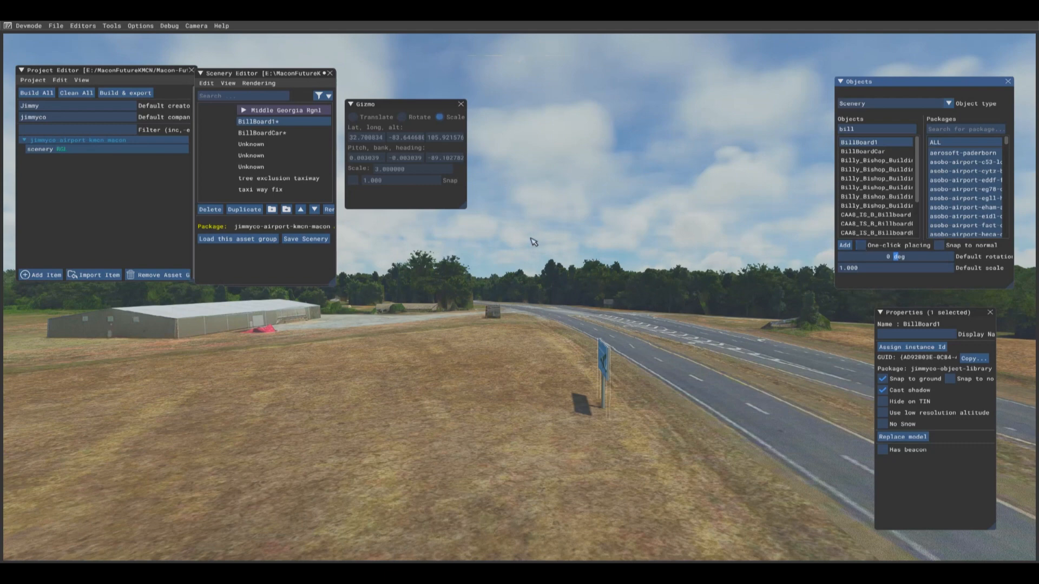
Rotate the roadside BillBoard1 to a heading of about -112 degrees so its face is angled toward the highway, and deselect it
{"action": "left_click", "coordinate": [606, 369]}
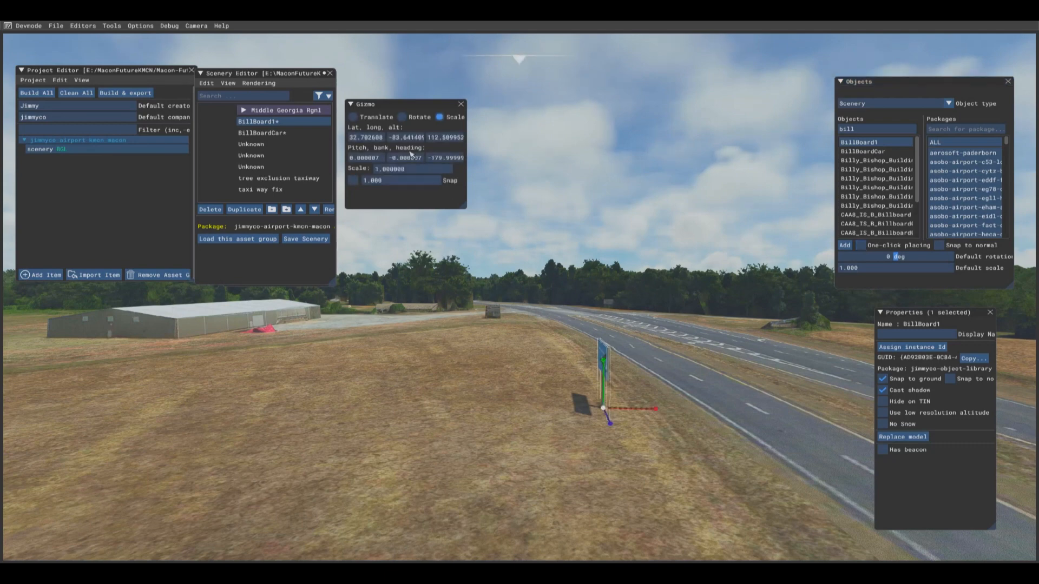
{"action": "left_click", "coordinate": [402, 117]}
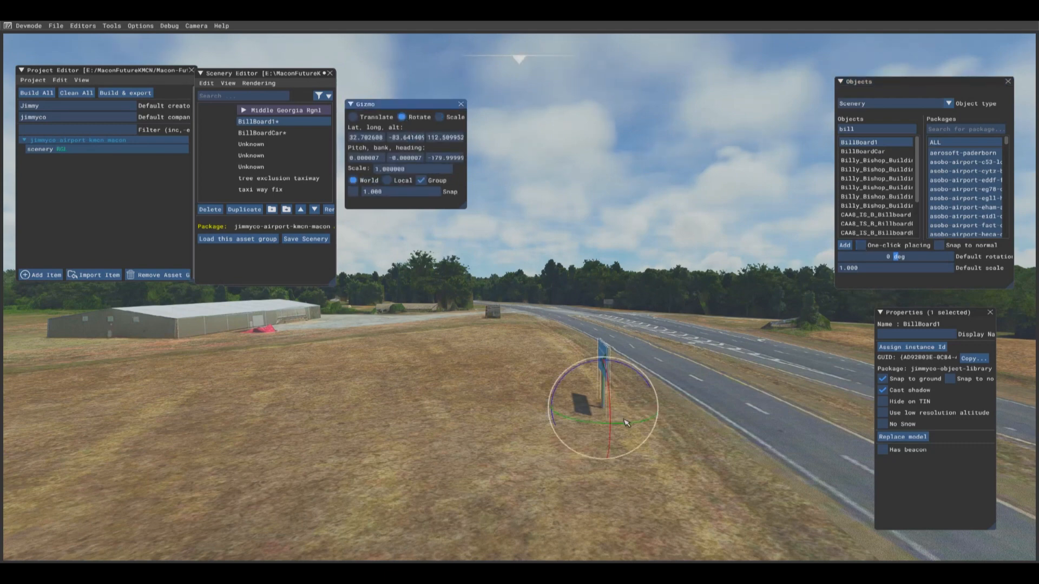
{"action": "left_click_drag", "start_coordinate": [625, 426], "coordinate": [569, 419]}
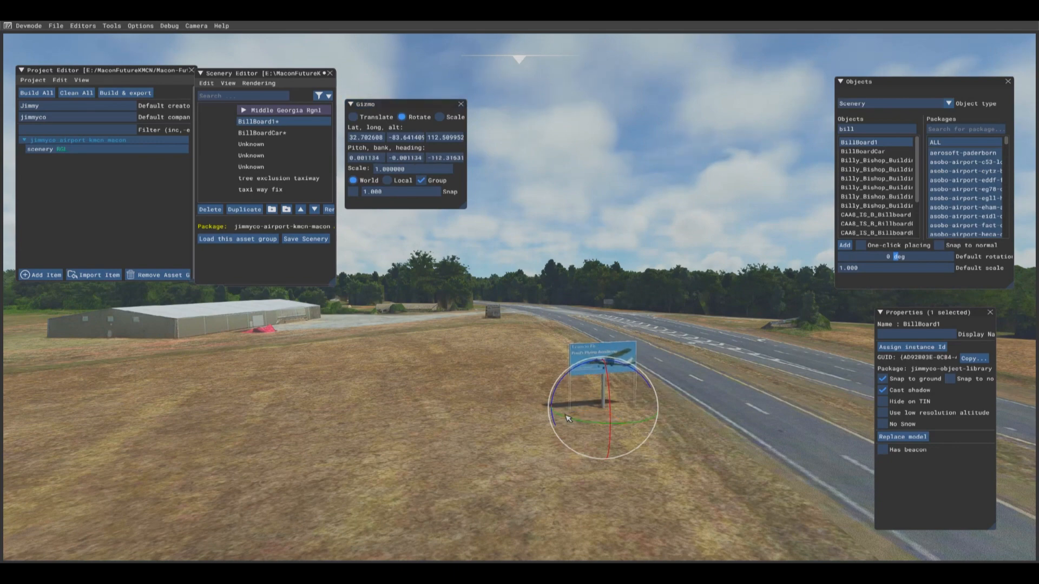
{"action": "left_click", "coordinate": [352, 117]}
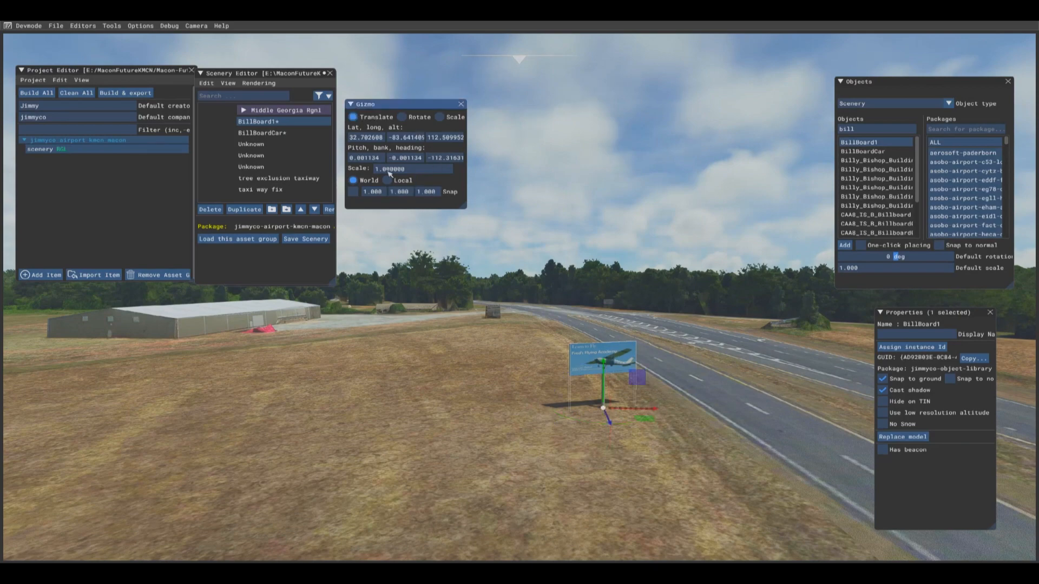
{"action": "left_click", "coordinate": [460, 304]}
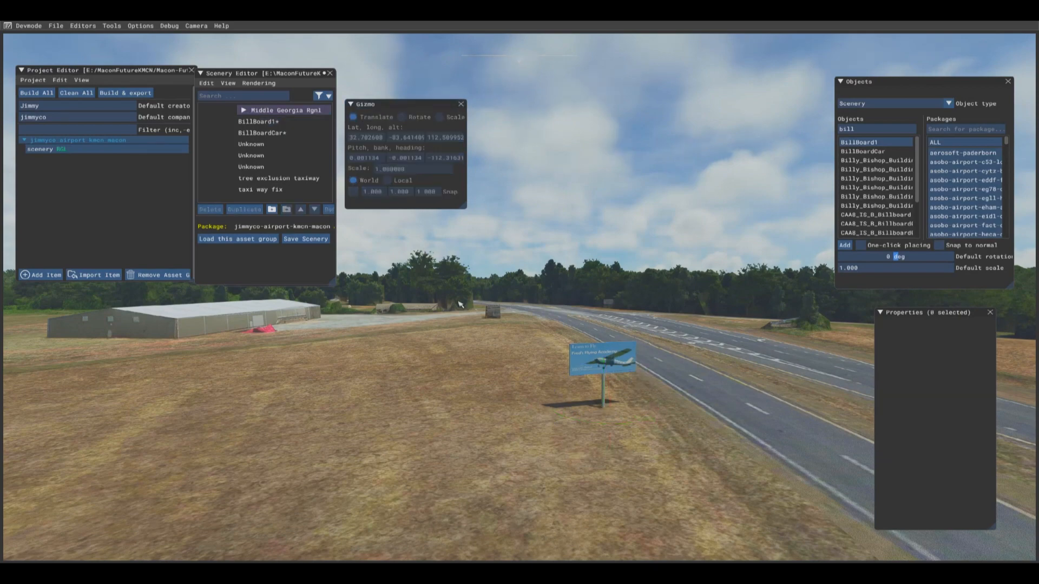
Examine the roadside billboard up close and from the highway, along with the surrounding field and nearby building
{"action": "key", "text": "f"}
{"action": "right_click_drag", "start_coordinate": [461, 305], "coordinate": [143, 304]}
{"action": "key", "text": "w"}
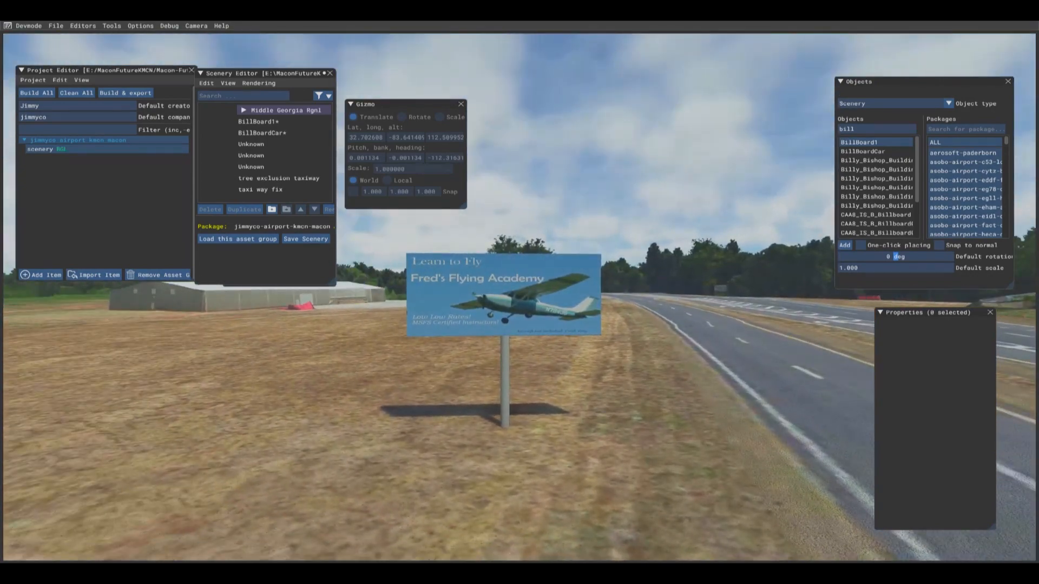
{"action": "key", "text": "w"}
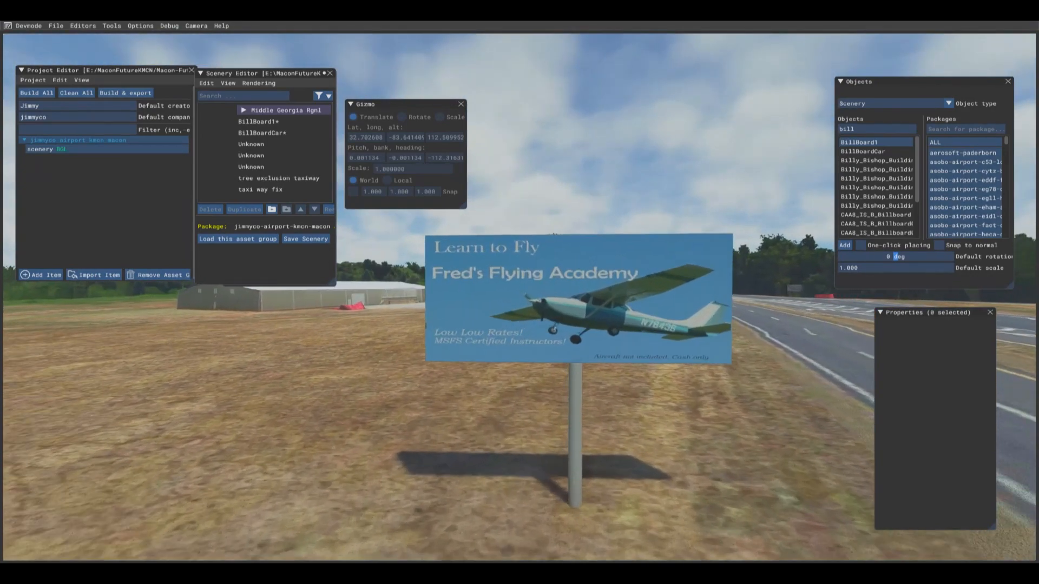
{"action": "right_click_drag", "start_coordinate": [487, 305], "coordinate": [22, 304]}
{"action": "key", "text": "w"}
{"action": "key", "text": "w"}
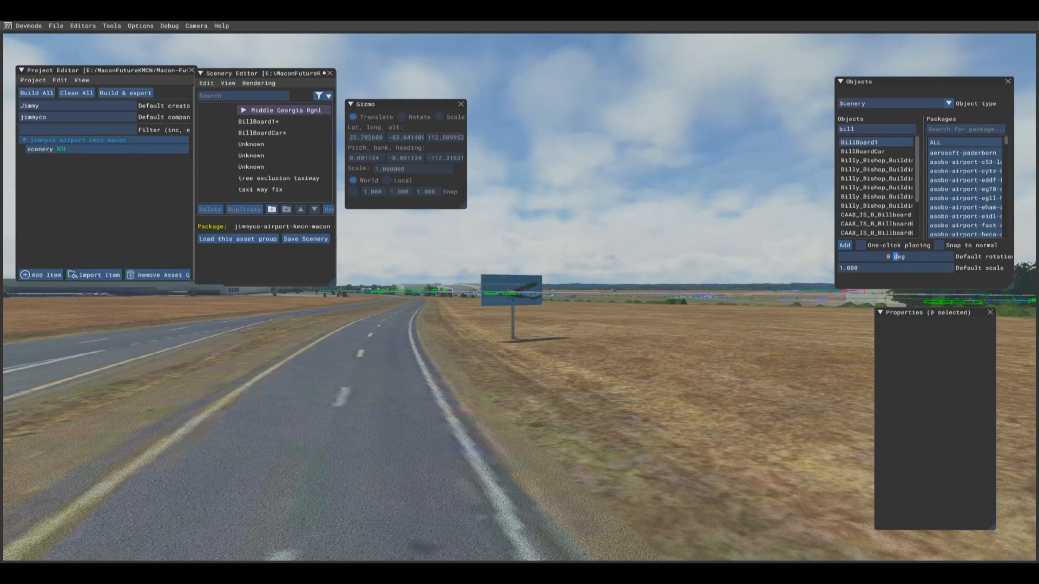
{"action": "key", "text": "r"}
{"action": "key", "text": "w"}
{"action": "right_click_drag", "start_coordinate": [325, 305], "coordinate": [747, 304]}
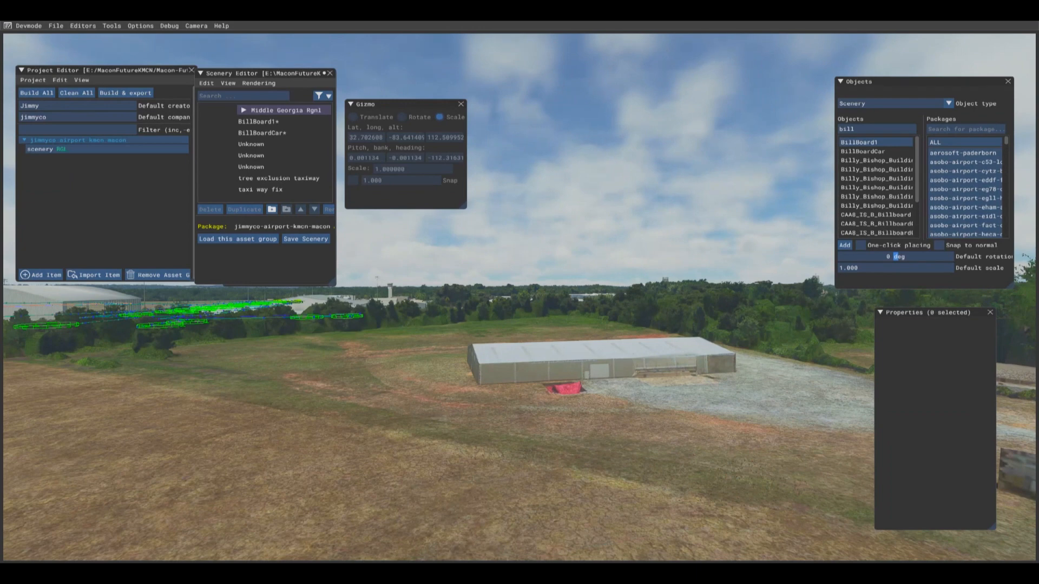